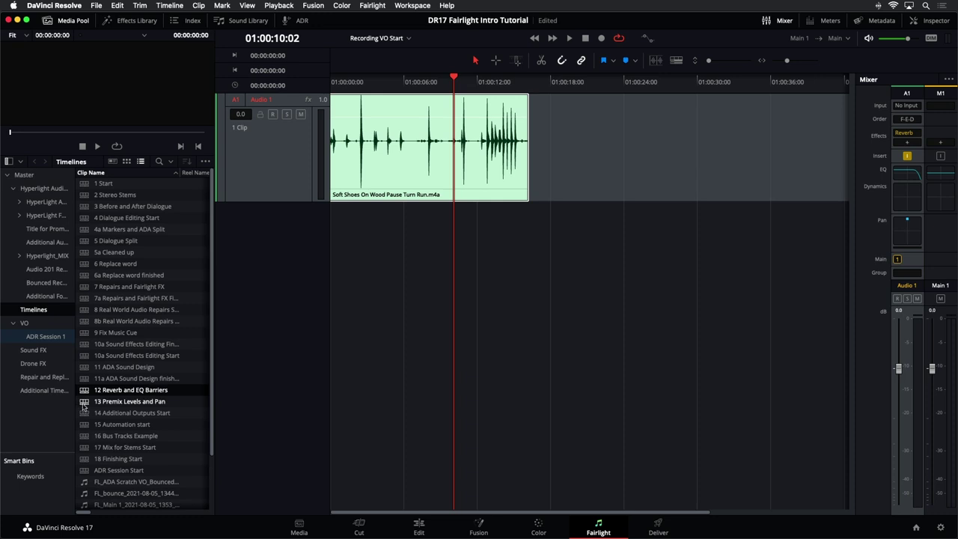
Step: Open the timeline 13 Premix Levels and Pan, hide the Media Pool, and place the playhead at the start of the clips
double_click(112, 401)
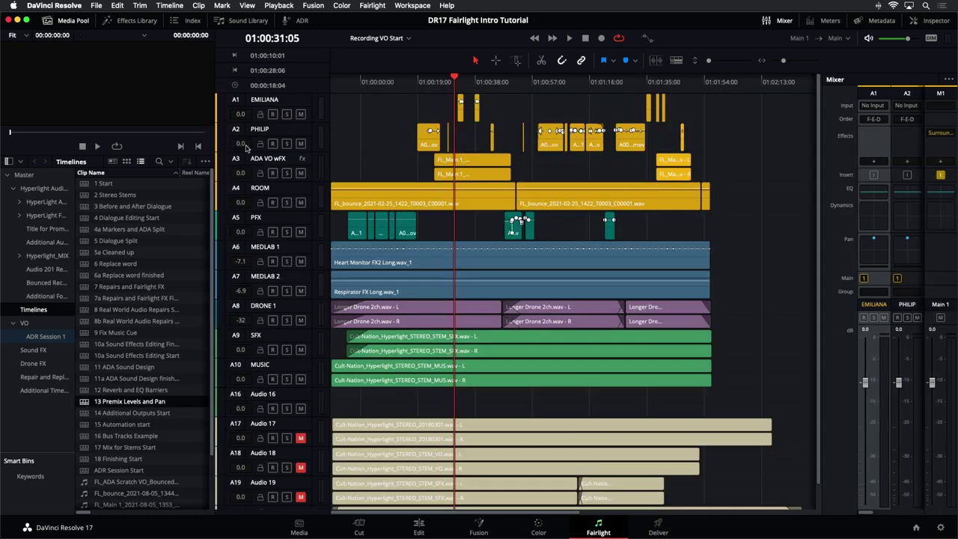
click(75, 21)
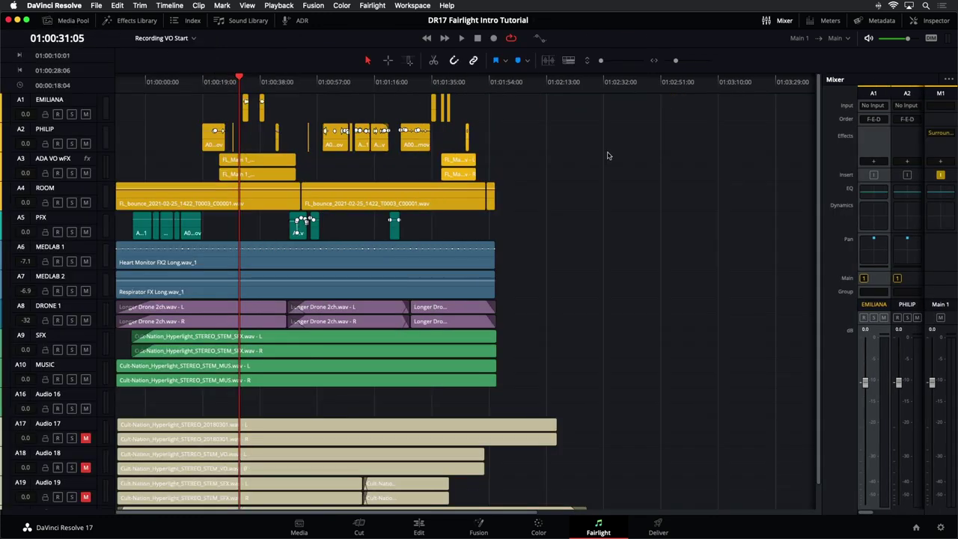
key(ctrl+equal)
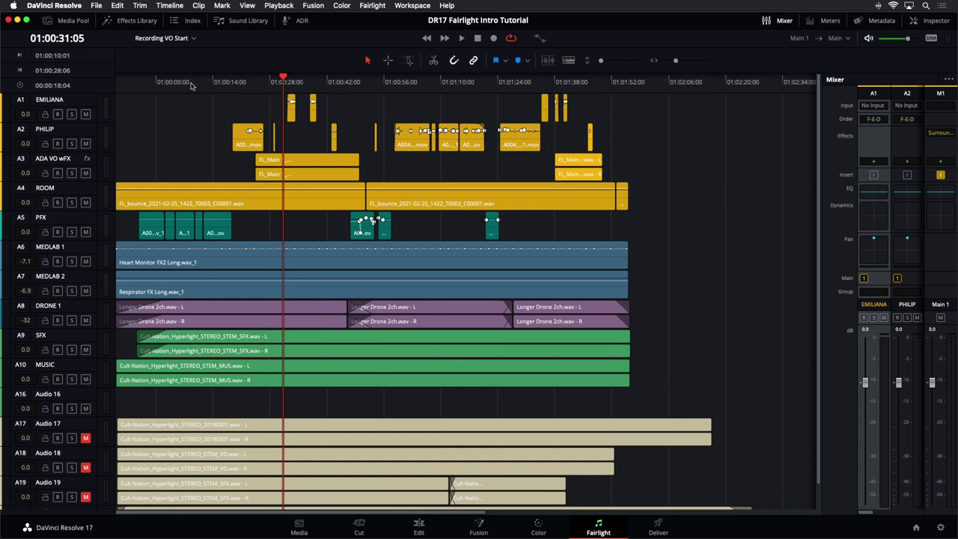
click(119, 80)
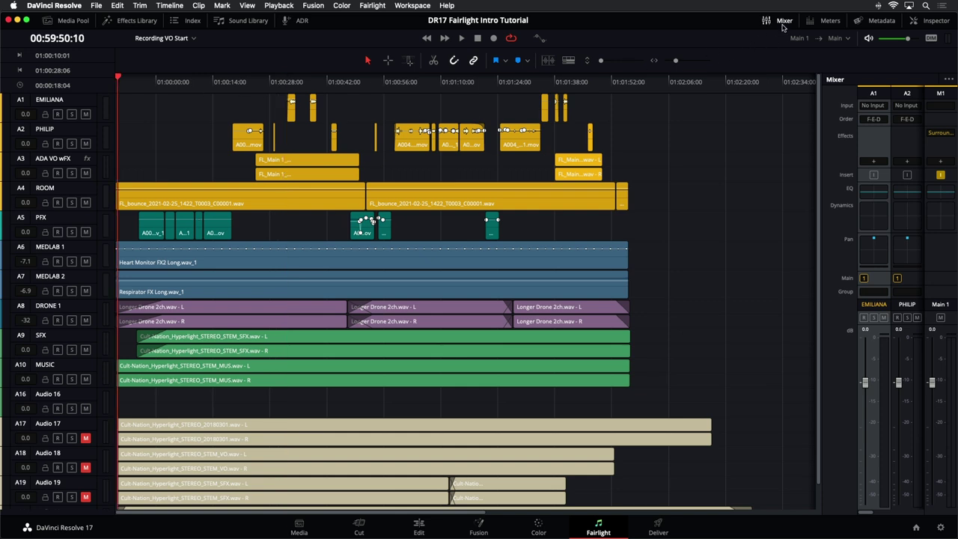
Step: Display the meters and viewer area at a reduced height and widen the mixer to show tracks A1 to A4
click(819, 24)
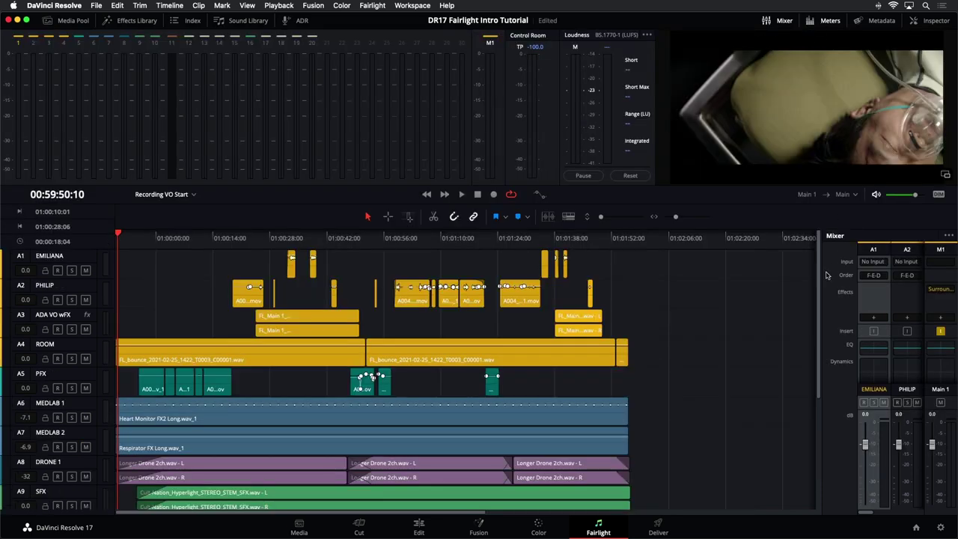
drag(822, 273, 732, 271)
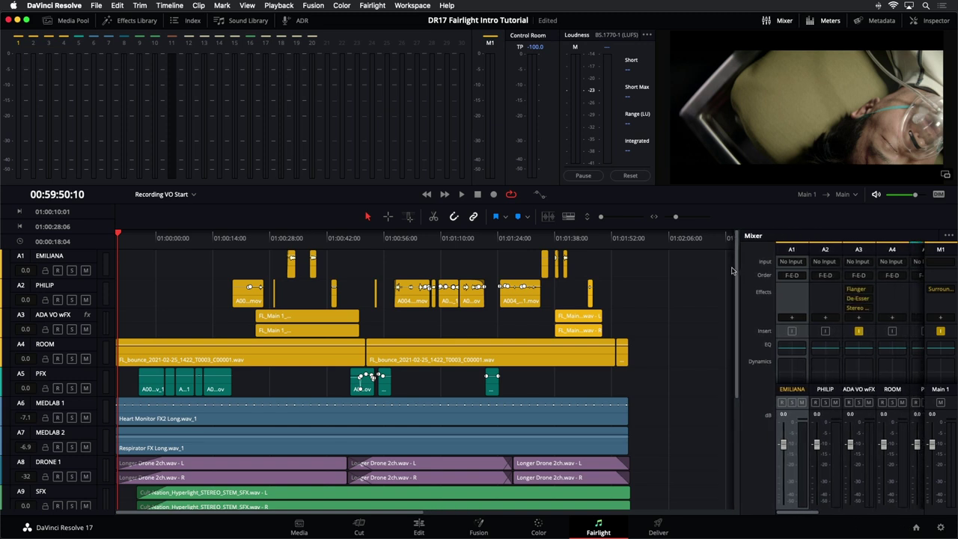
drag(699, 185, 673, 129)
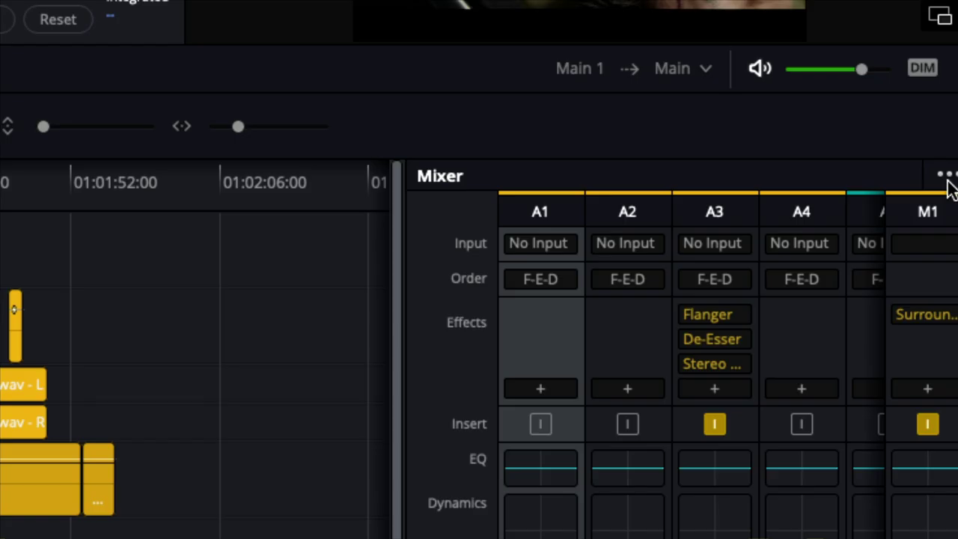
Step: Hide the row labels in the mixer
click(947, 177)
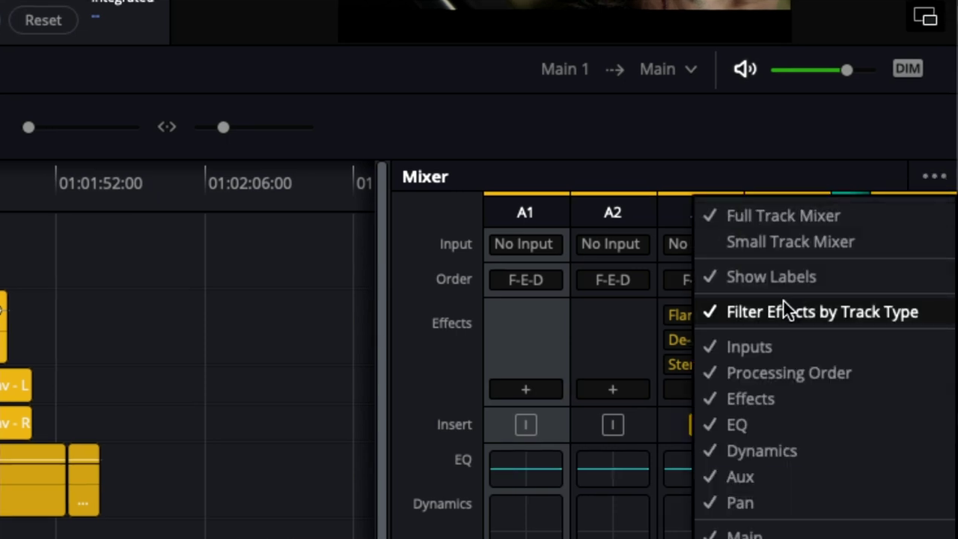
click(738, 277)
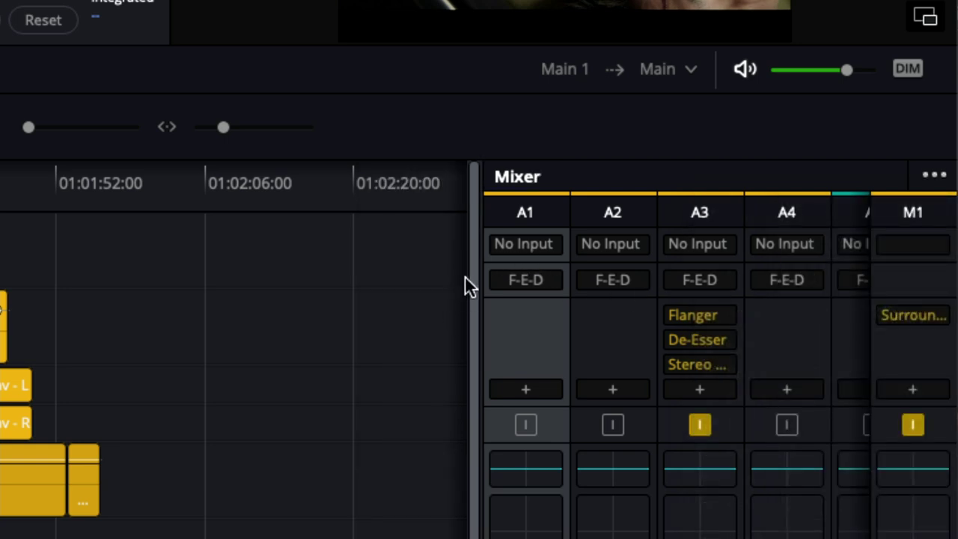
Step: Hide the Inputs row in the mixer and show it again
click(933, 179)
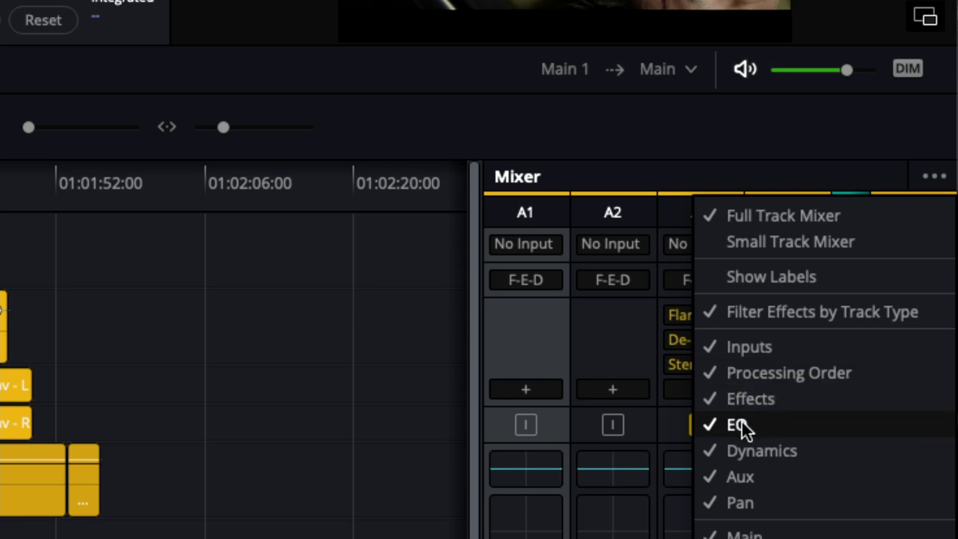
click(748, 346)
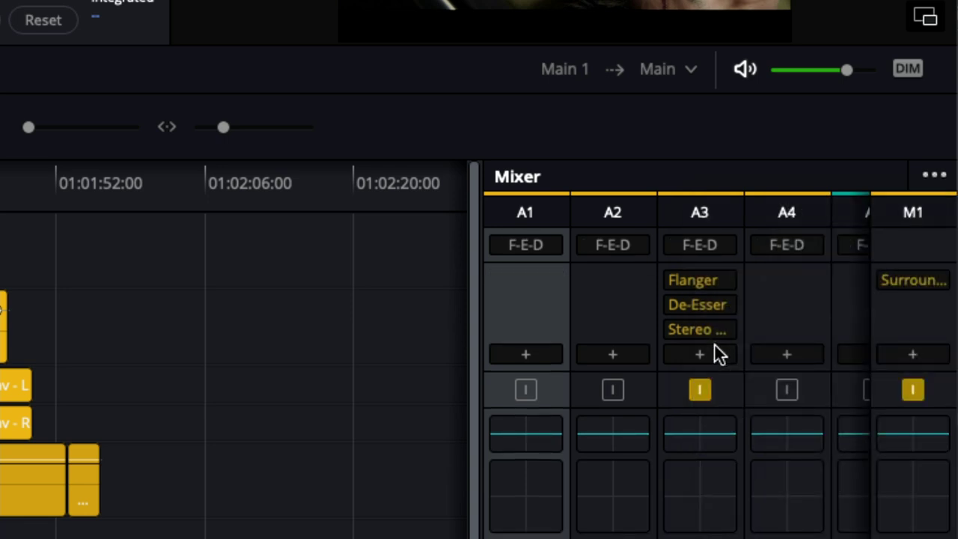
click(935, 176)
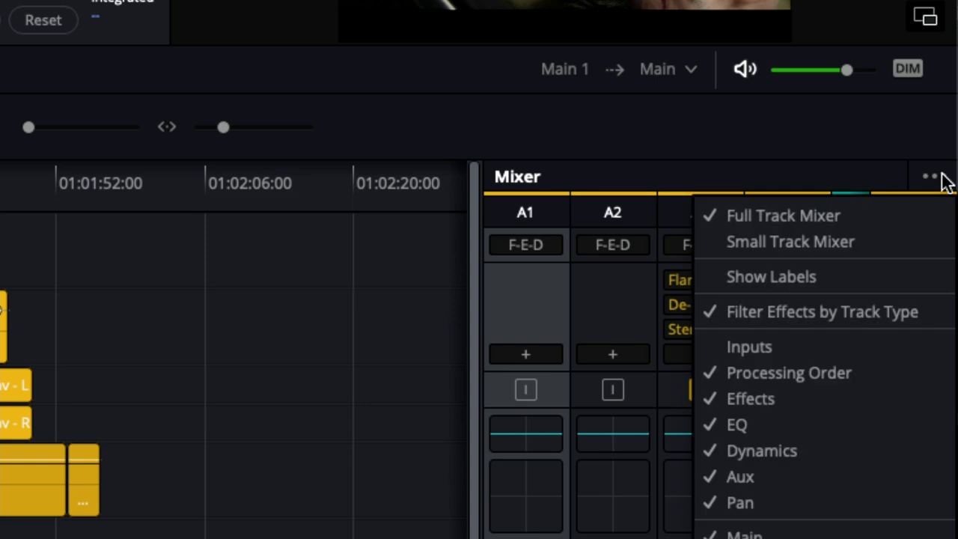
click(739, 348)
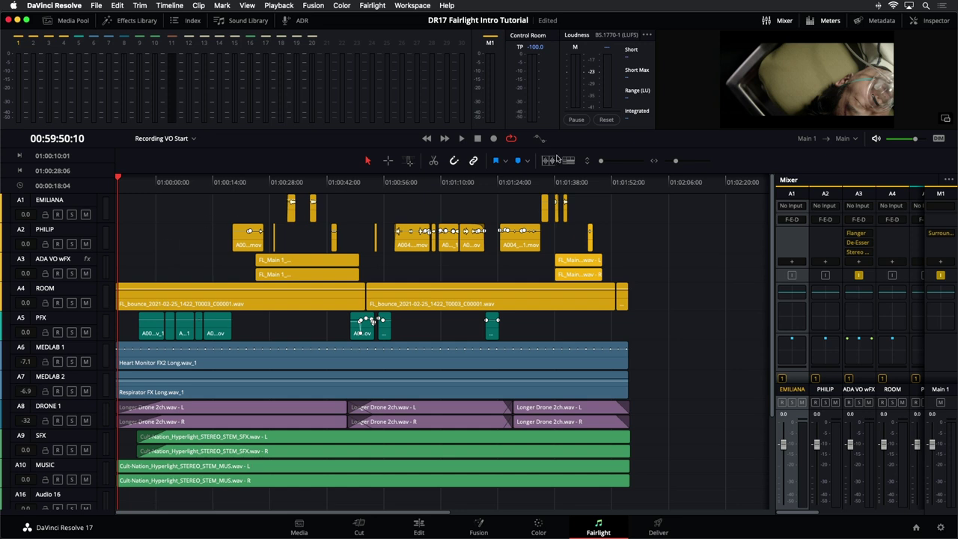
Step: Reduce the track heights until all tracks fit in the timeline and select the tracks Audio 17 through Audio 20
drag(600, 164, 597, 164)
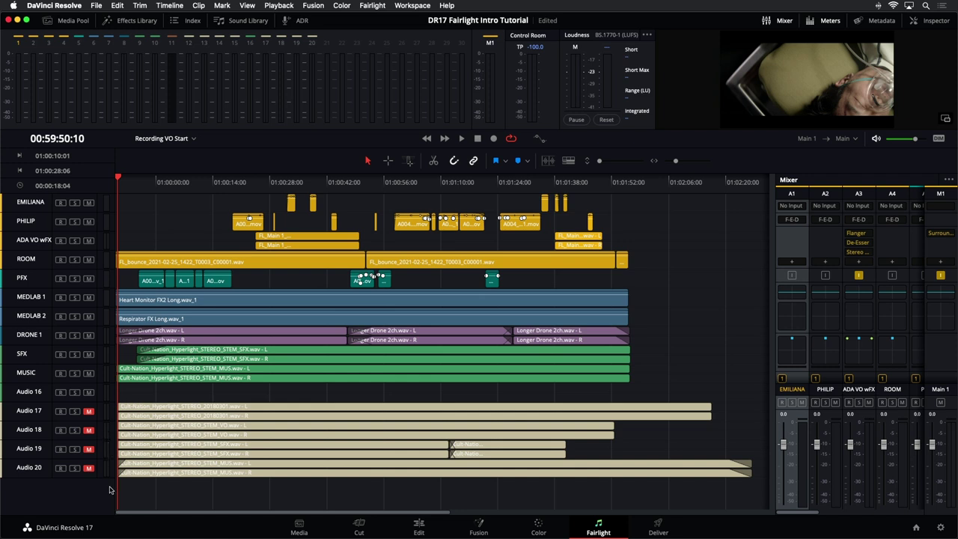
drag(49, 411, 47, 479)
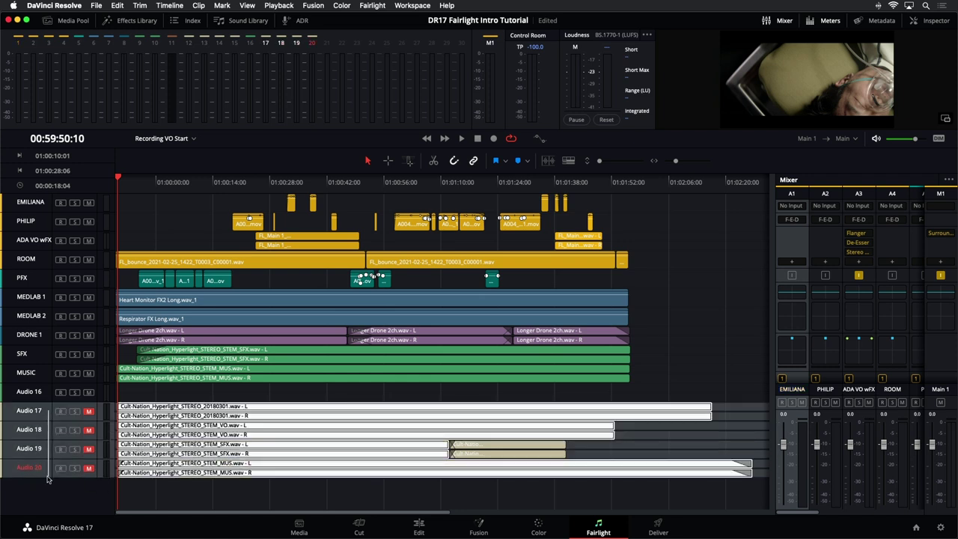
Step: Enlarge the tracks, unmute and solo Audio 17, and place the playhead at 01:00:56:02
click(599, 160)
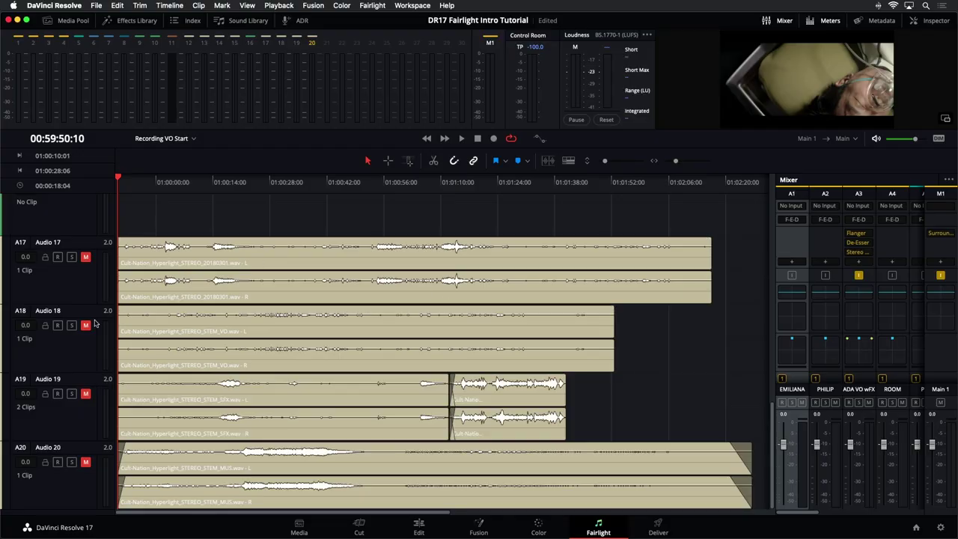
click(73, 292)
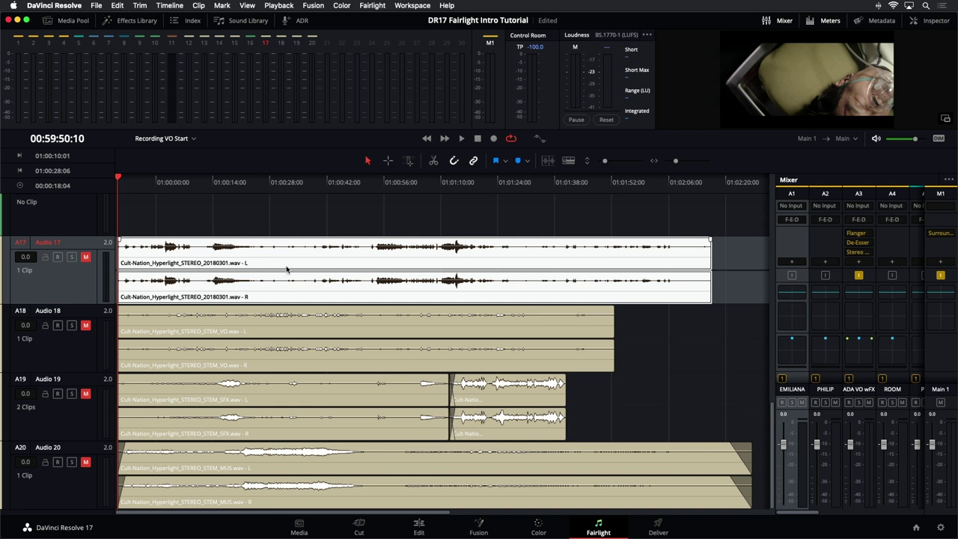
click(85, 257)
click(72, 256)
click(384, 182)
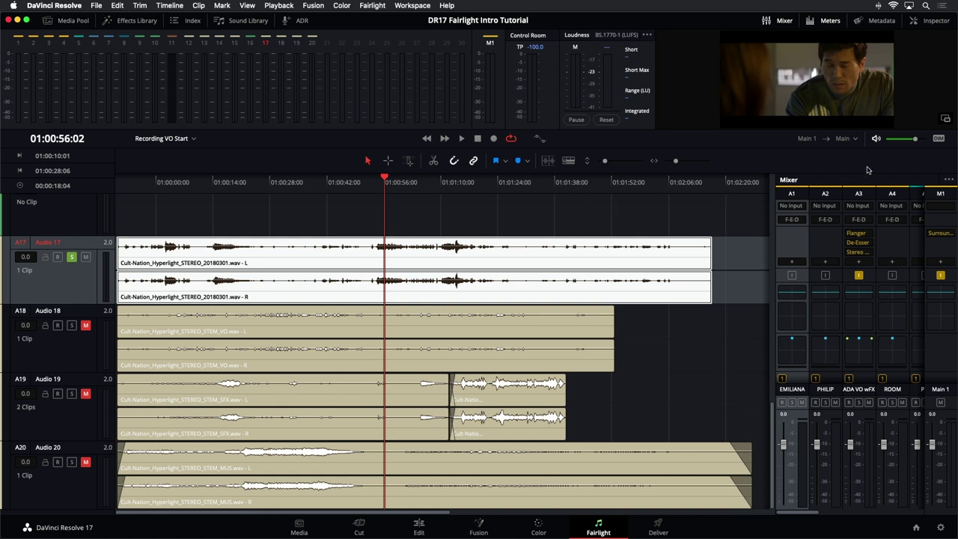
Step: Fine-tune the monitoring volume, audition the reference mix on Audio 17, and mute that track again
drag(916, 143, 914, 141)
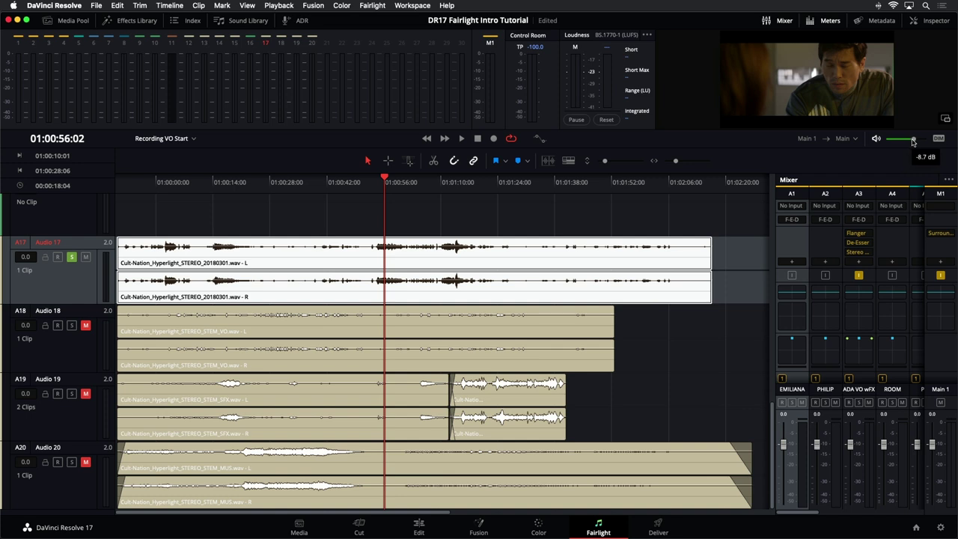
drag(916, 141, 916, 140)
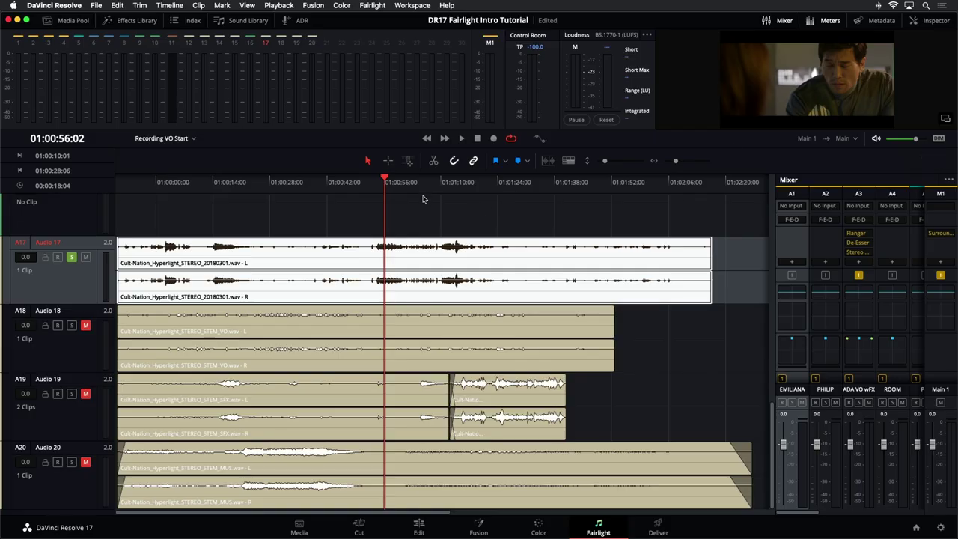
key(space)
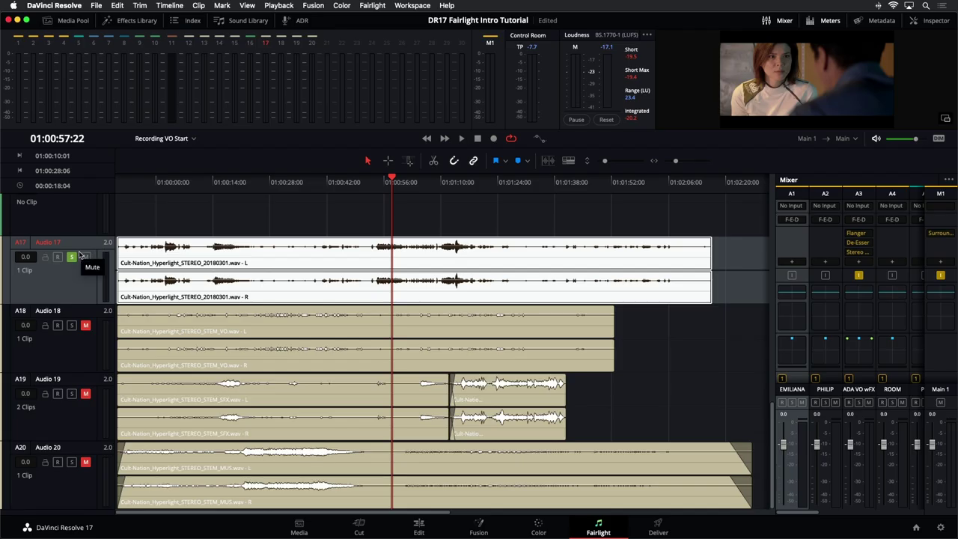
click(85, 257)
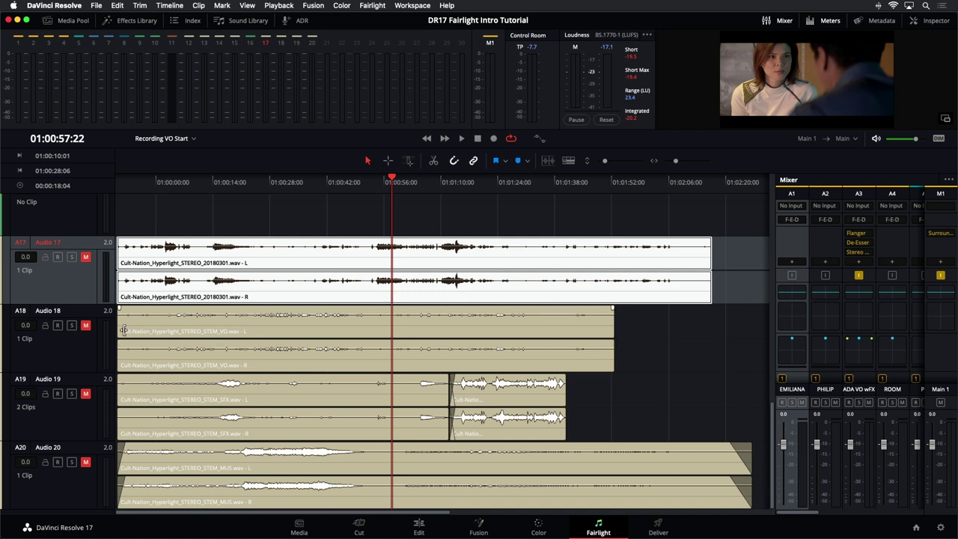
Step: Solo Audio 18, audition its VO stem from 01:00:23:11, and return the track to unsoloed and muted
click(71, 325)
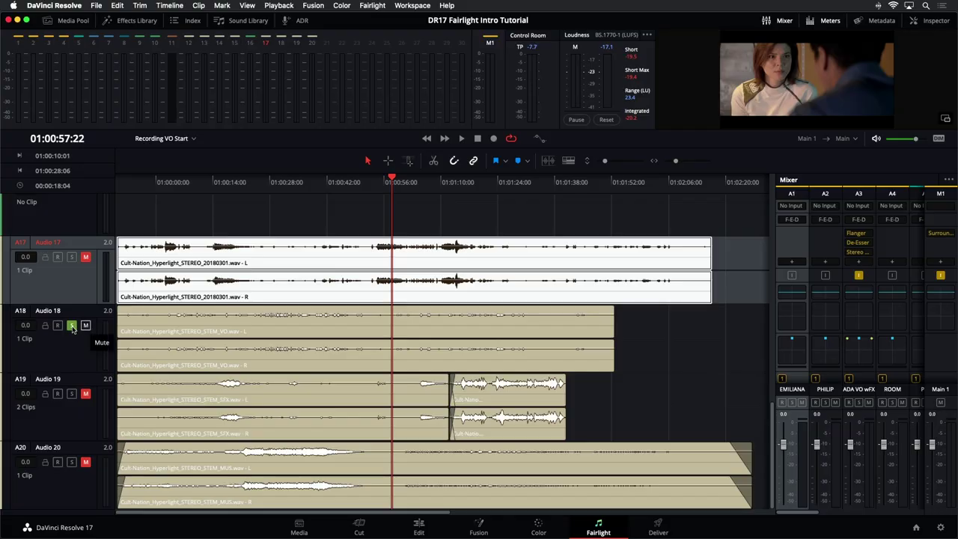
click(71, 326)
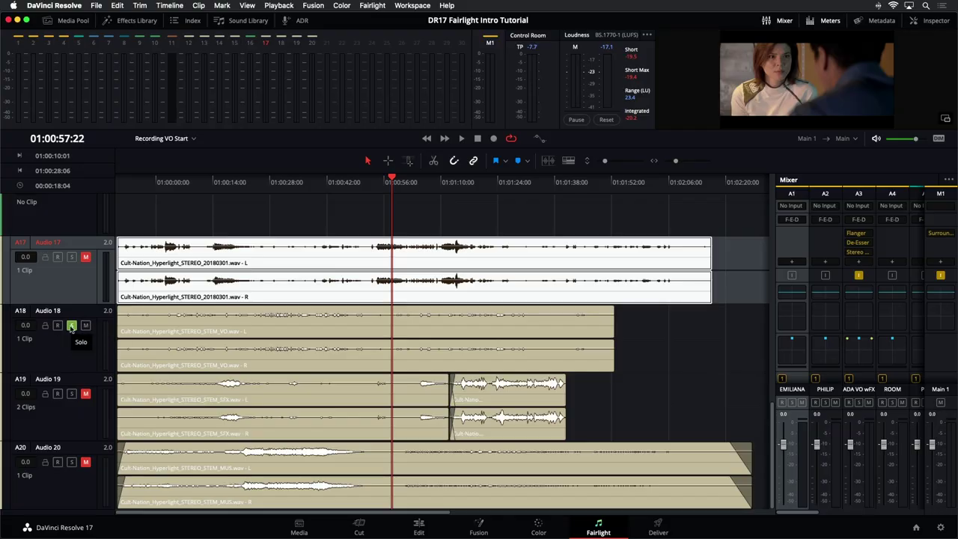
click(252, 187)
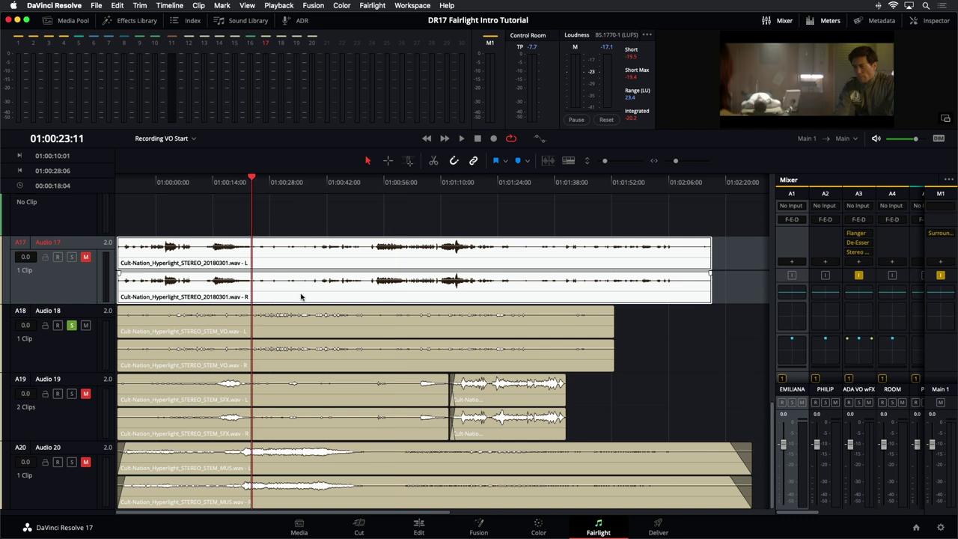
key(space)
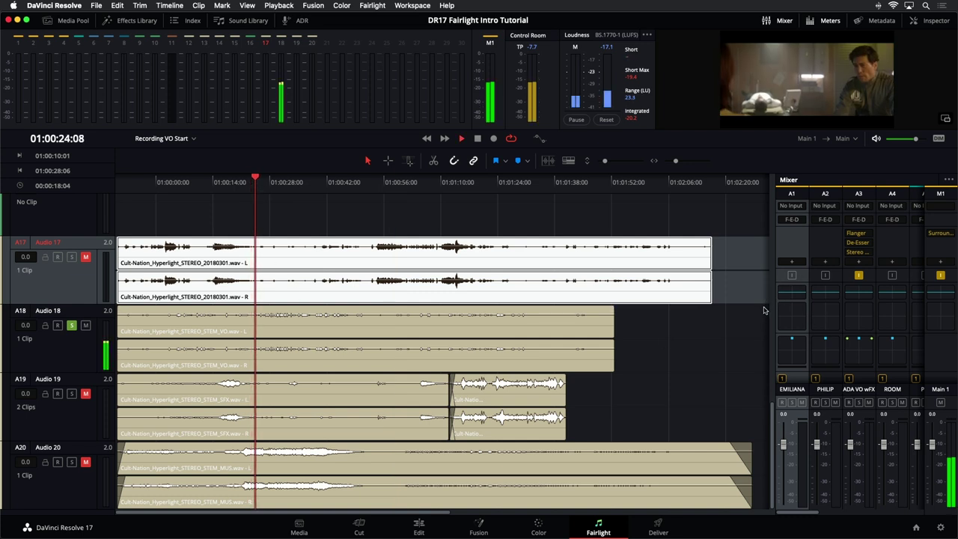
key(space)
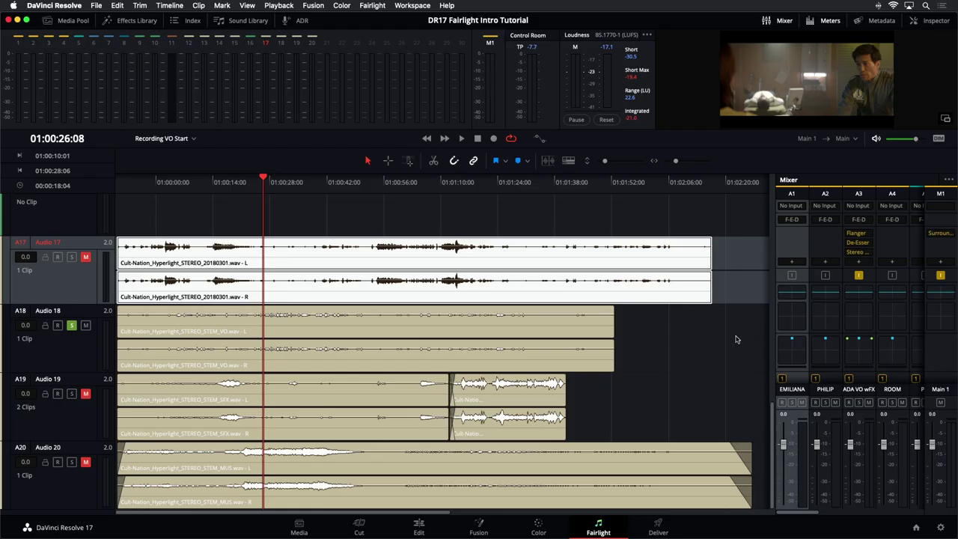
key(space)
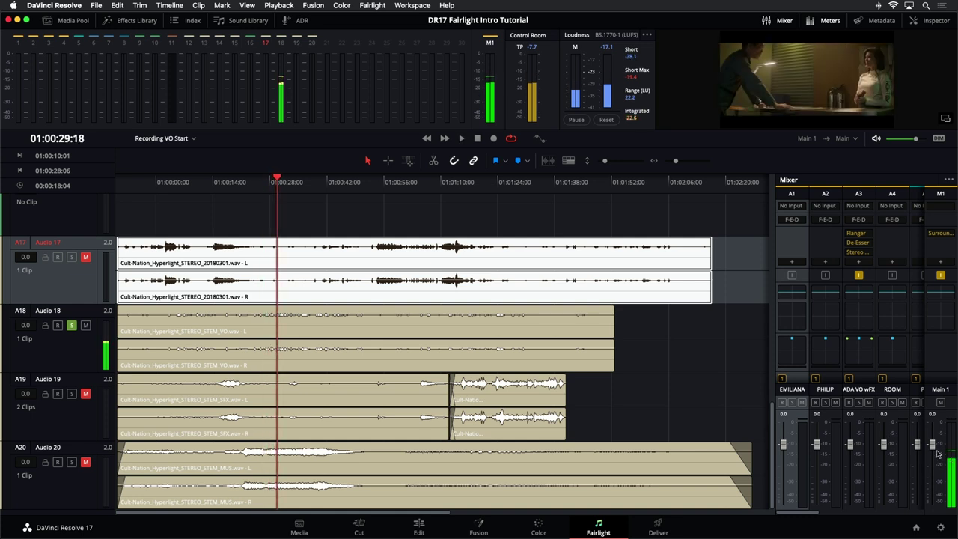
click(73, 325)
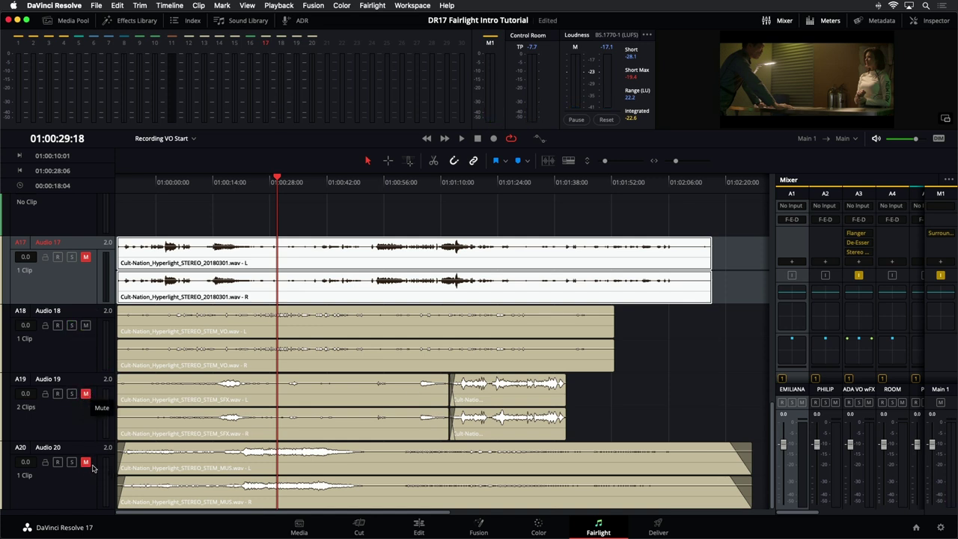
click(85, 324)
Step: Reduce the track heights and hide tracks Audio 16 through Audio 20 using the track index
drag(606, 163, 599, 161)
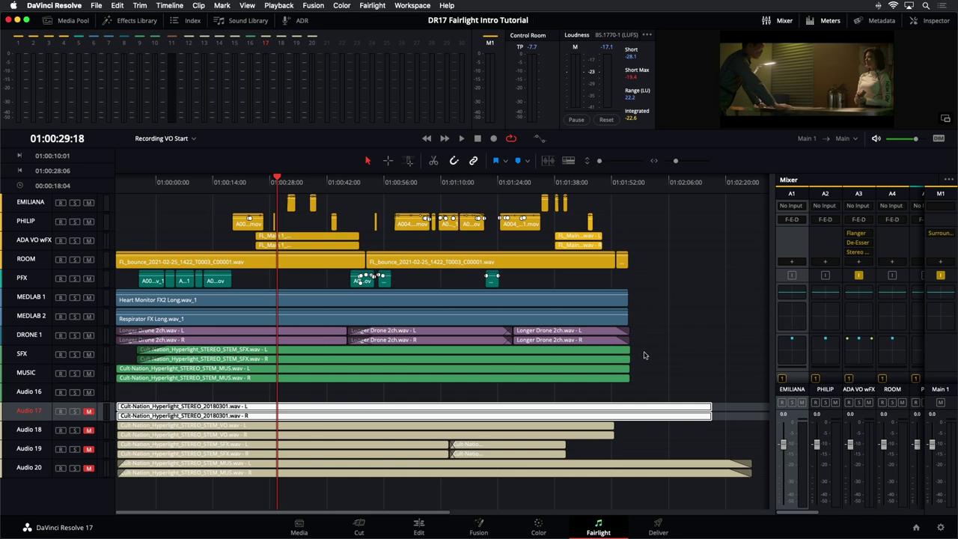
click(675, 364)
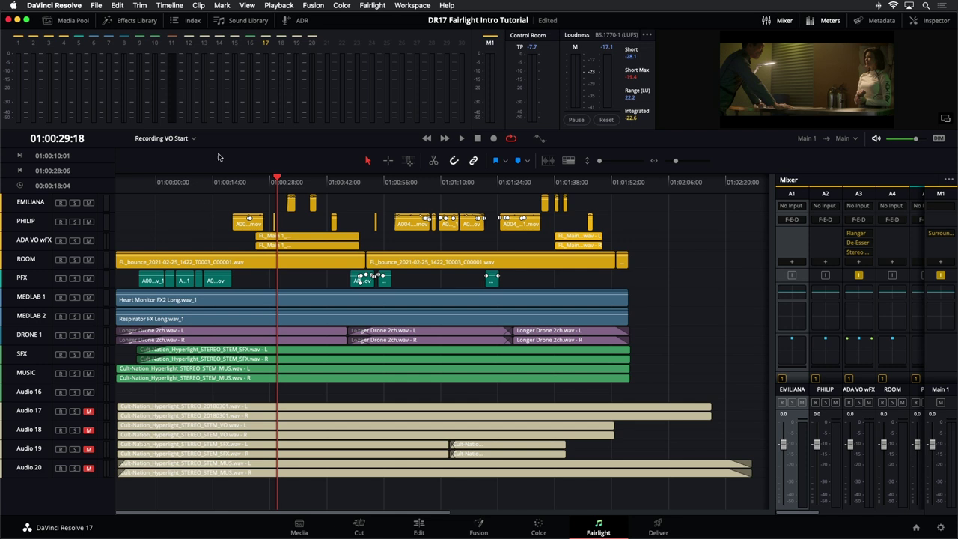
click(192, 20)
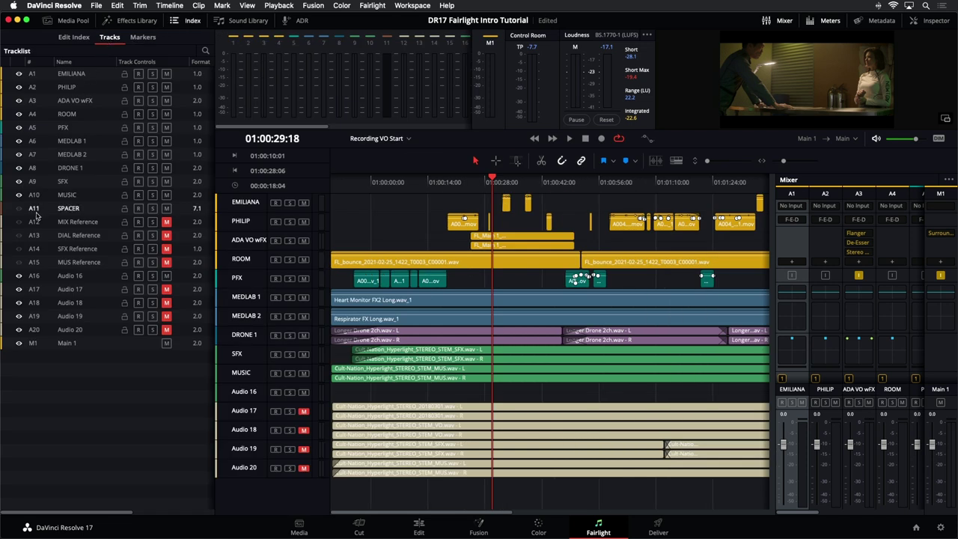
drag(19, 276, 19, 330)
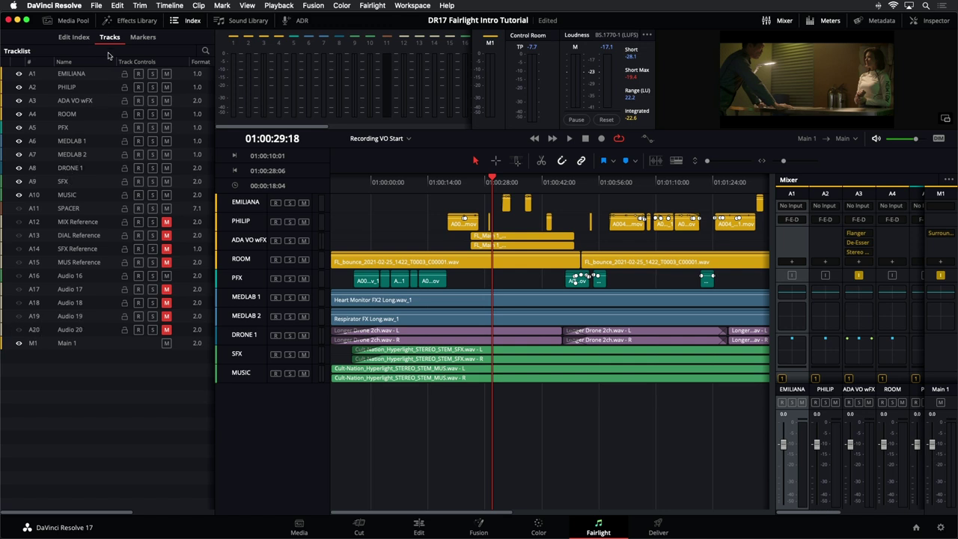
Step: Close the index and increase the height of the remaining tracks so they fill the timeline area
click(180, 21)
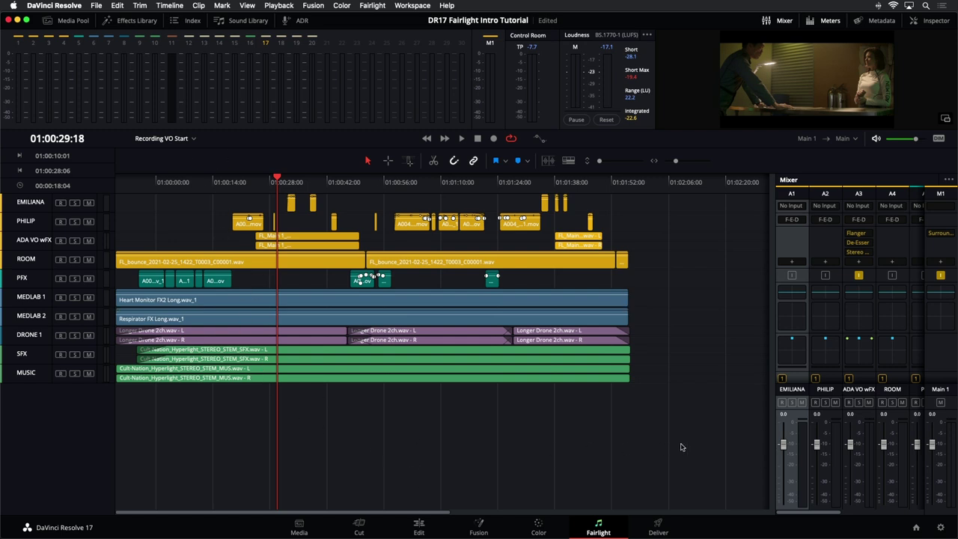
drag(601, 162, 599, 162)
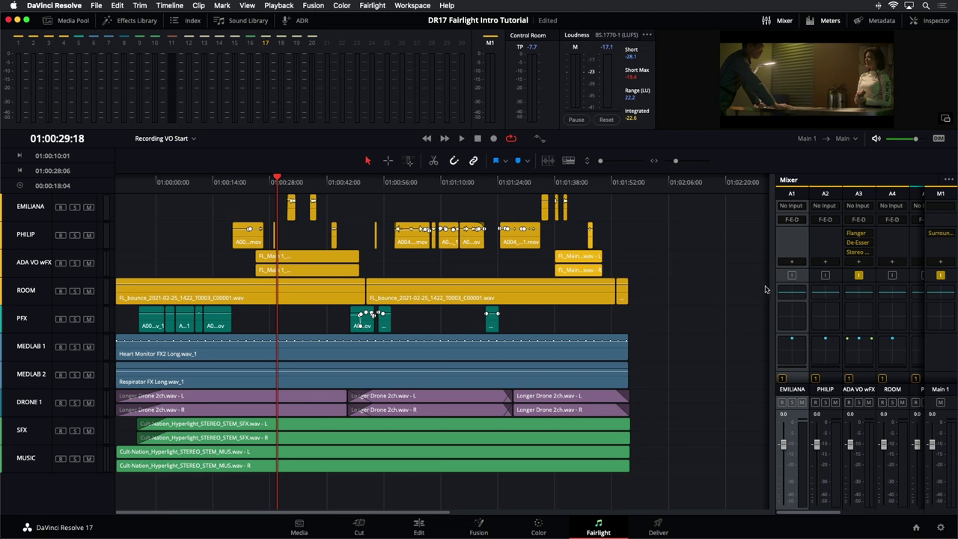
Step: Widen the mixer to show every channel strip and reset the MEDLAB 1, MEDLAB 2 and DRONE 1 faders to 0.0
drag(775, 282, 551, 278)
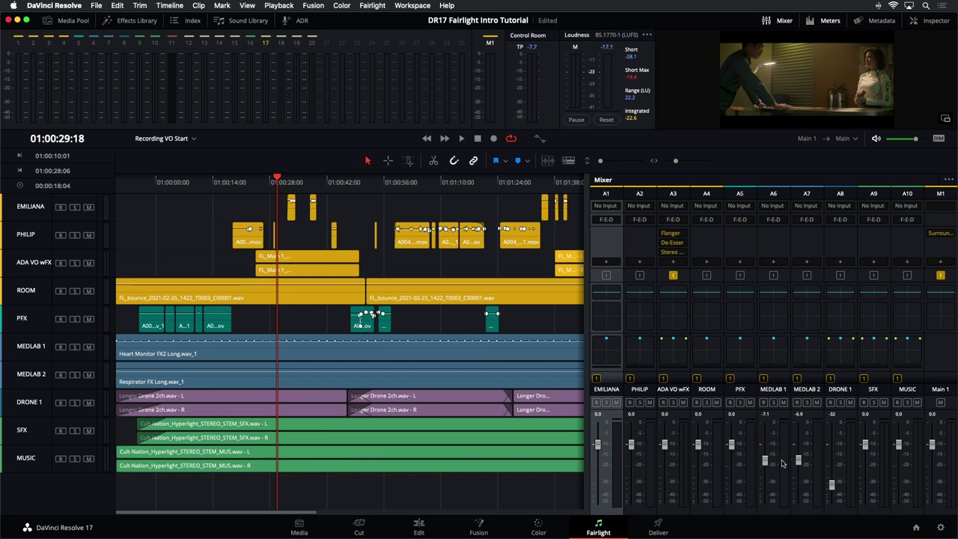
drag(767, 460, 801, 459)
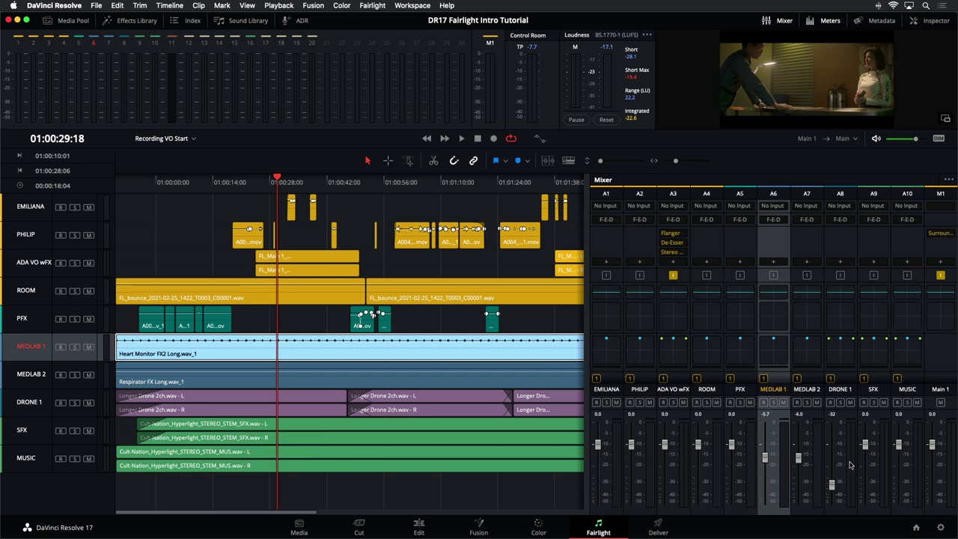
double_click(764, 457)
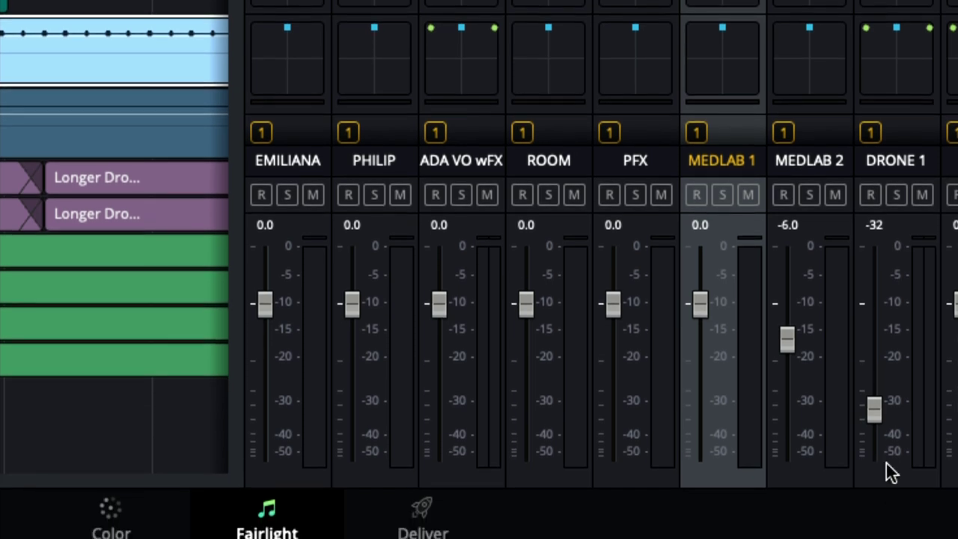
double_click(787, 337)
double_click(873, 406)
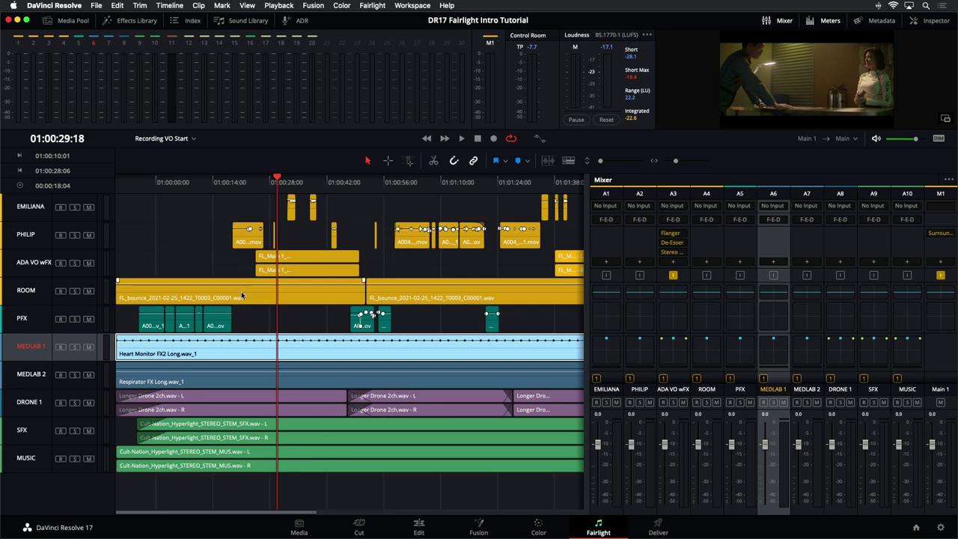
click(271, 325)
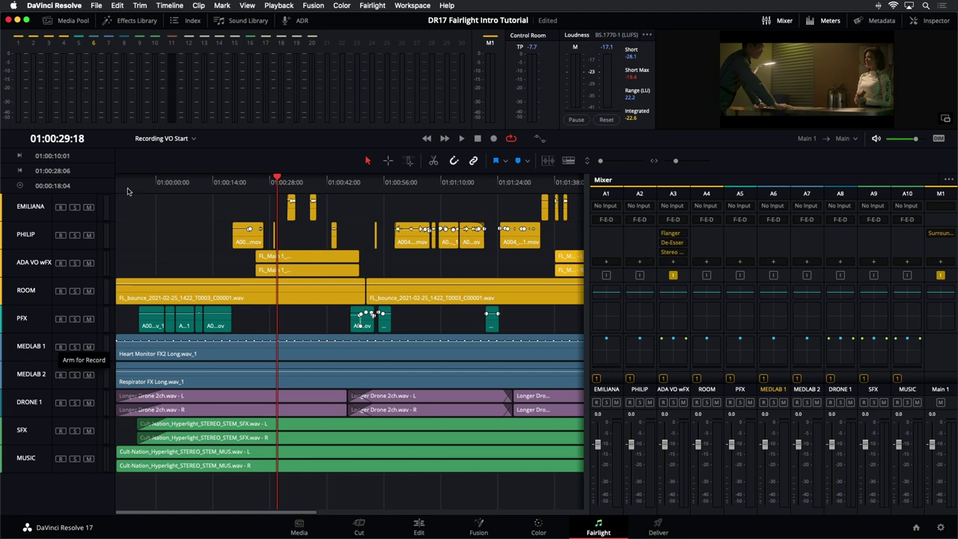
Step: Play the timeline from its start in full-screen view, stop playback, and return to the Fairlight workspace
key(Home)
key(space)
key(space)
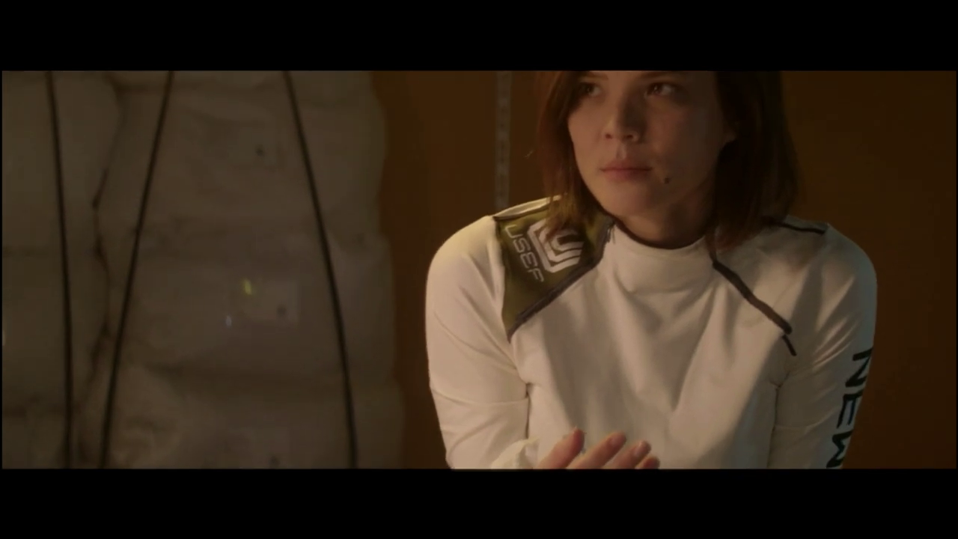
key(Escape)
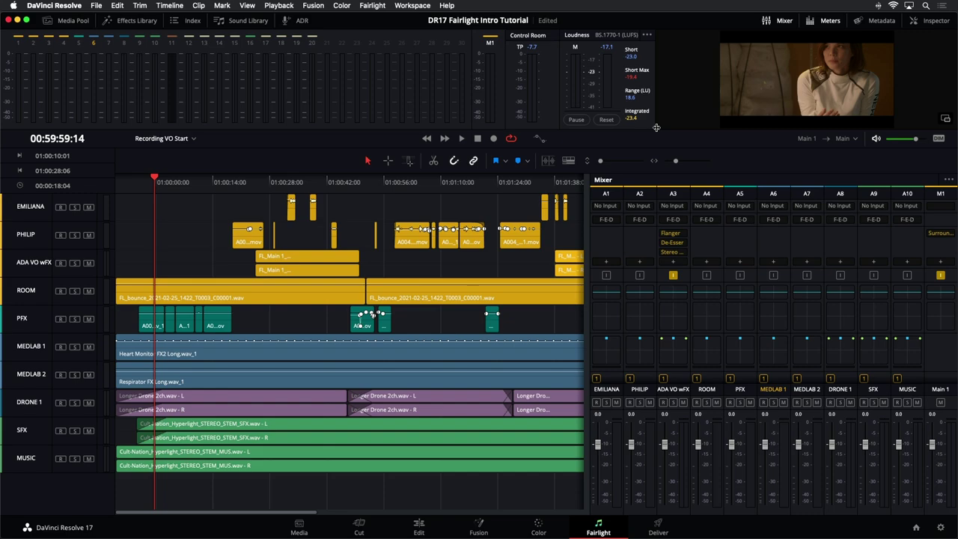
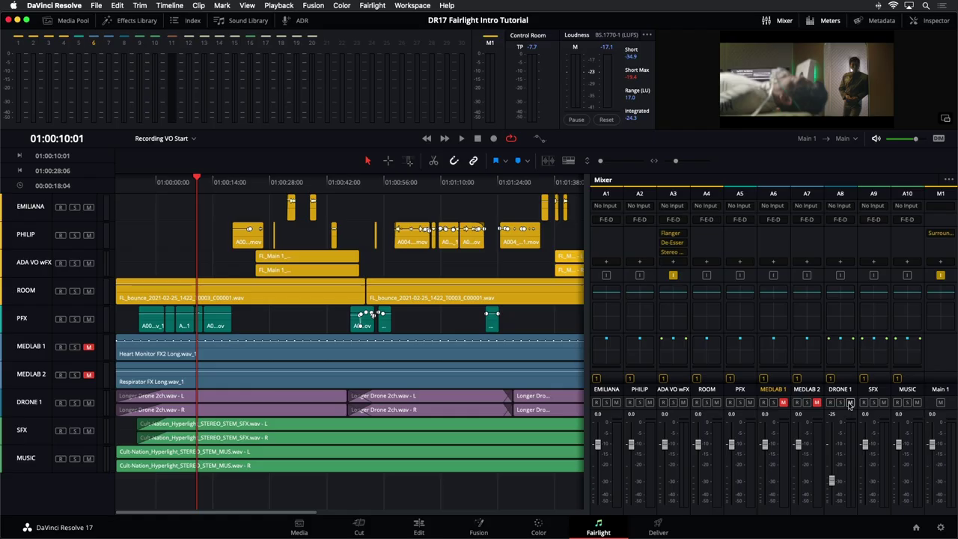
Step: Play from 01:00:10:01, compare the mix with DRONE 1 muted and unmuted, and raise its fader to -19
key(space)
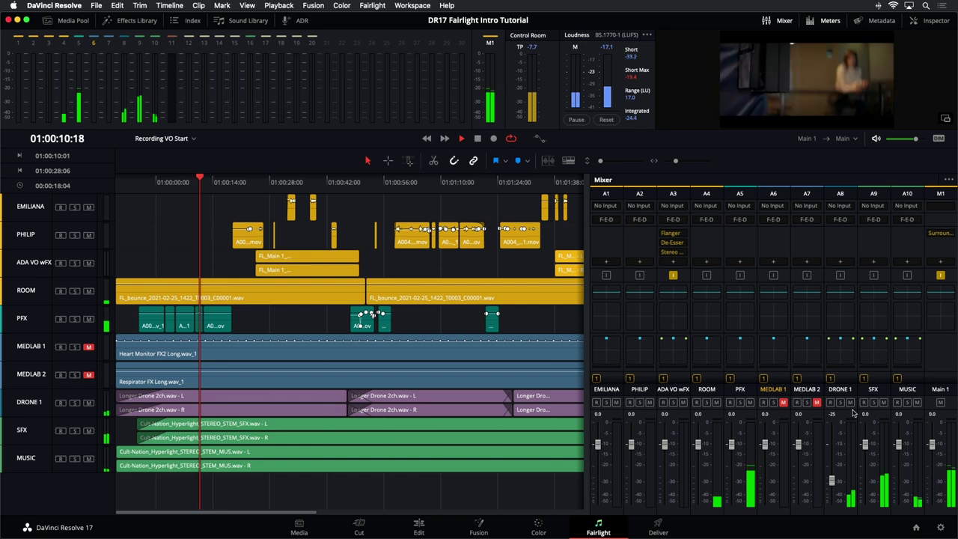
click(850, 402)
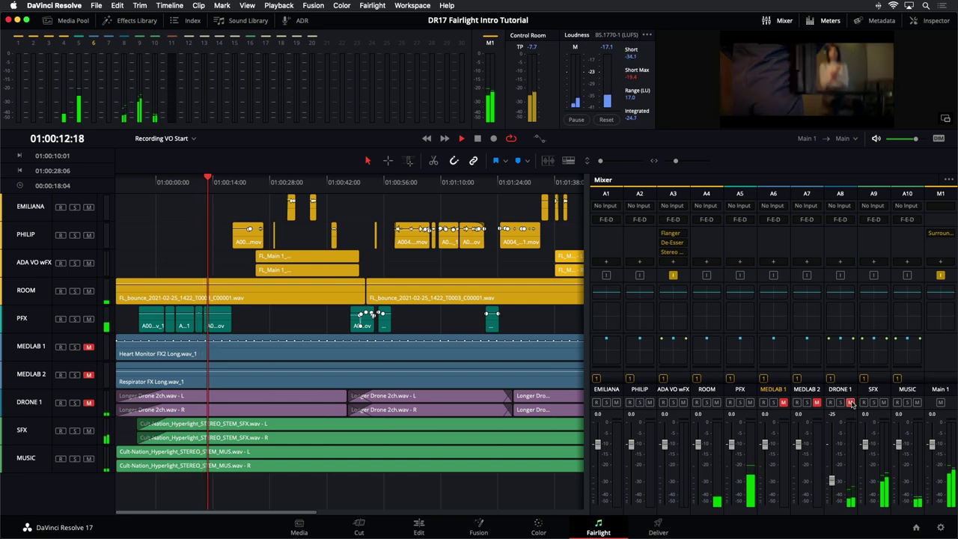
click(850, 402)
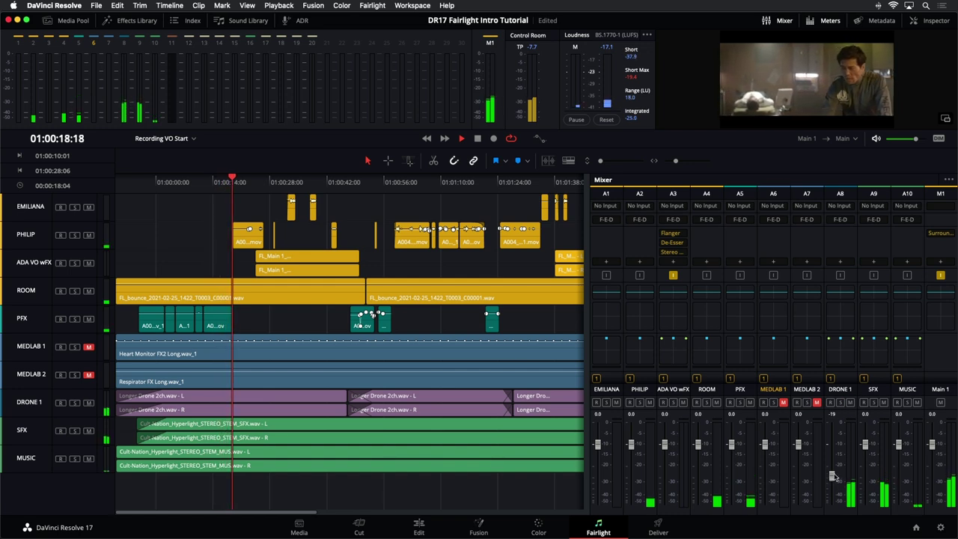
drag(831, 480, 833, 476)
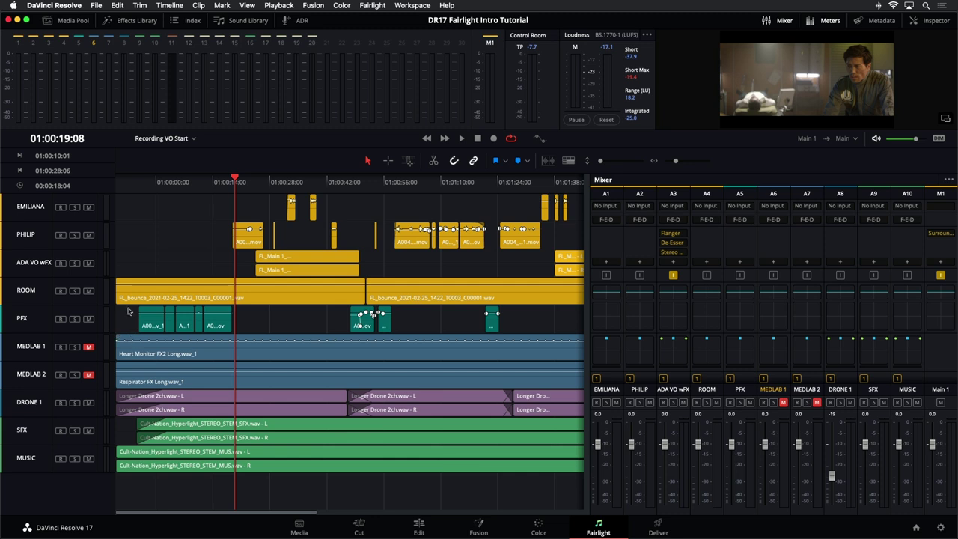
Step: Return the playhead to the beginning of the timeline and play the scene with the adjusted levels
drag(131, 186, 109, 188)
key(space)
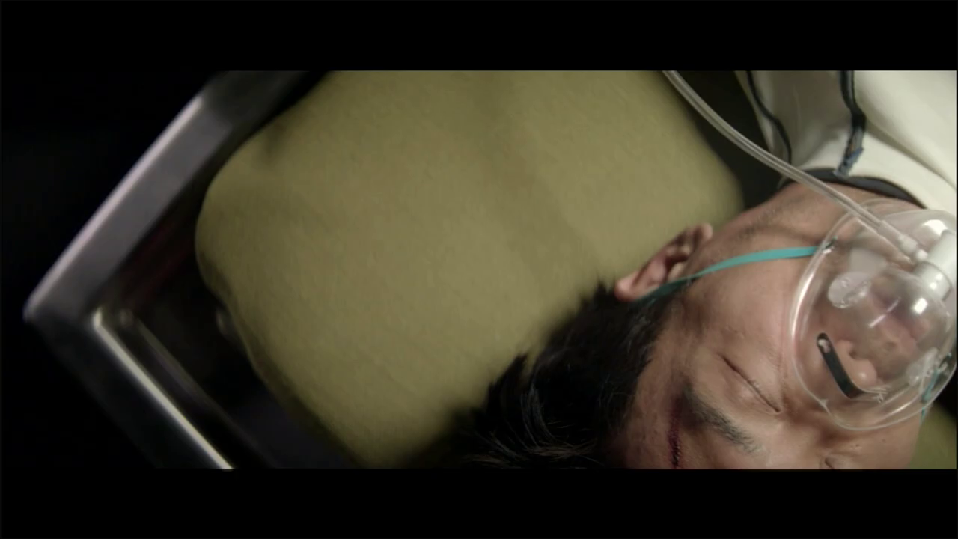
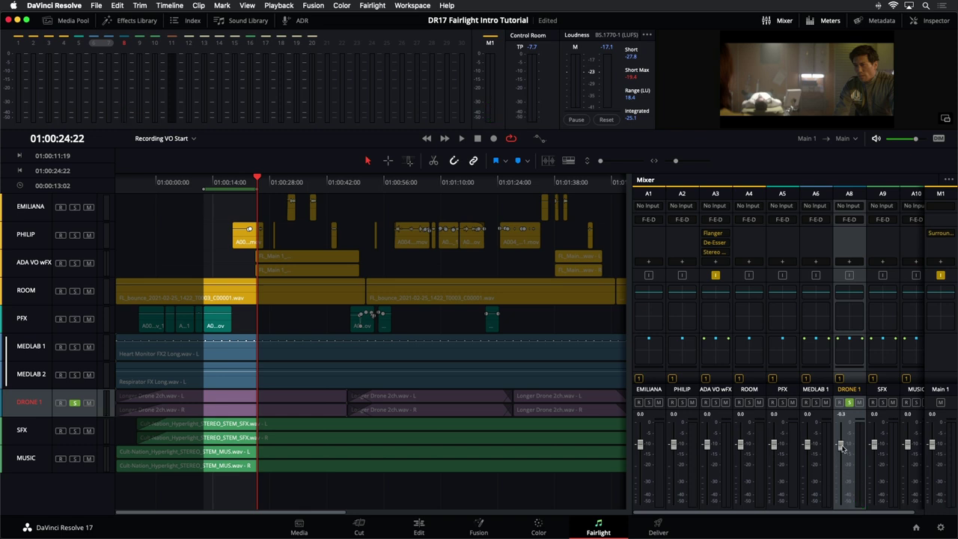
Step: Briefly audition the soloed DRONE 1 track and hide the Inputs section of the mixer
key(space)
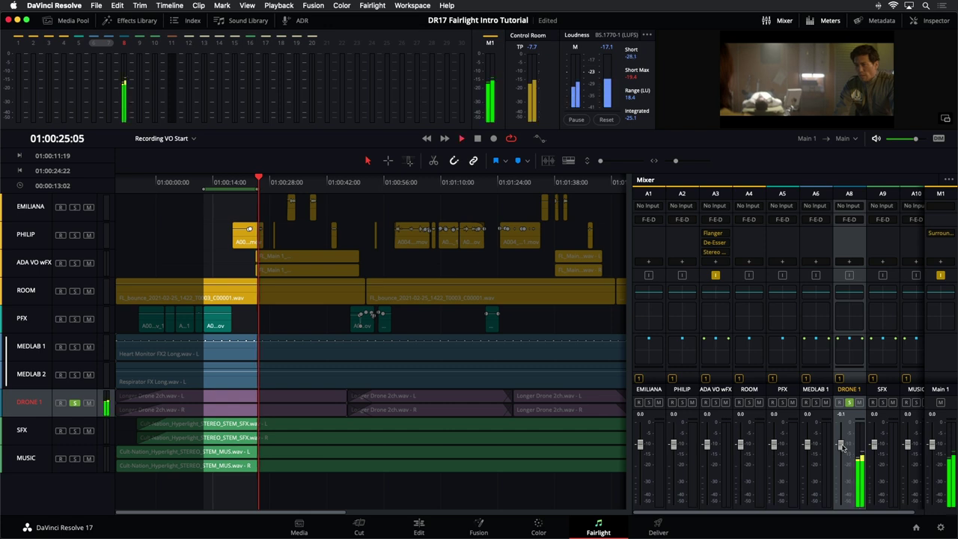
key(space)
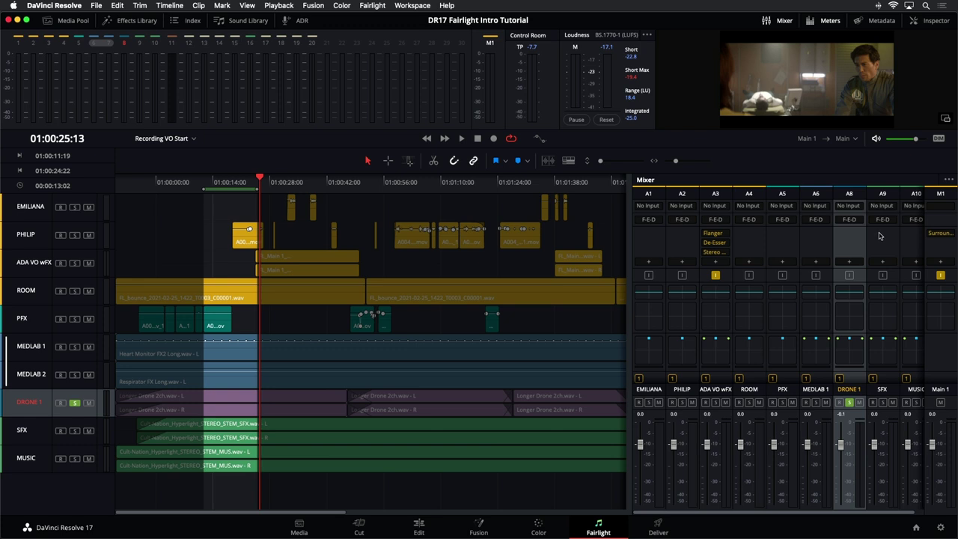
click(949, 180)
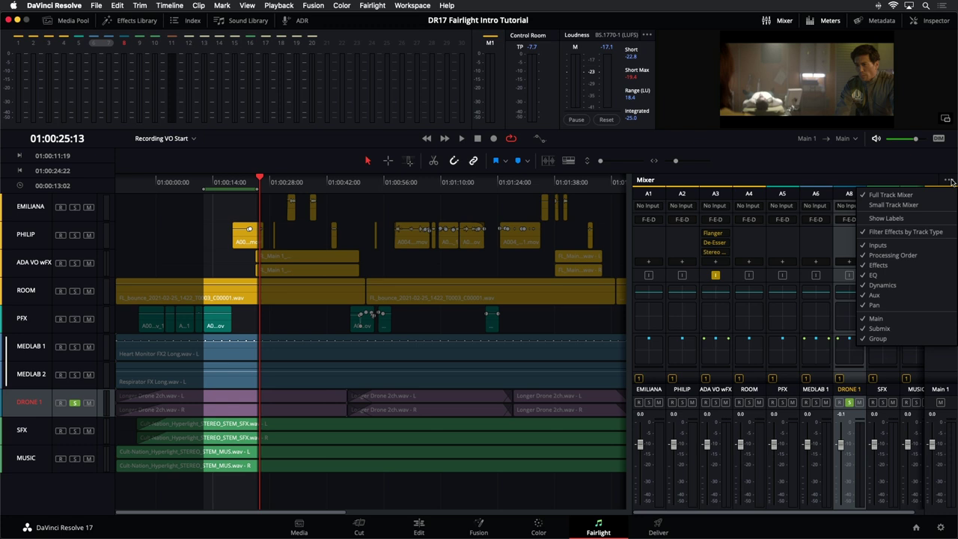
click(878, 246)
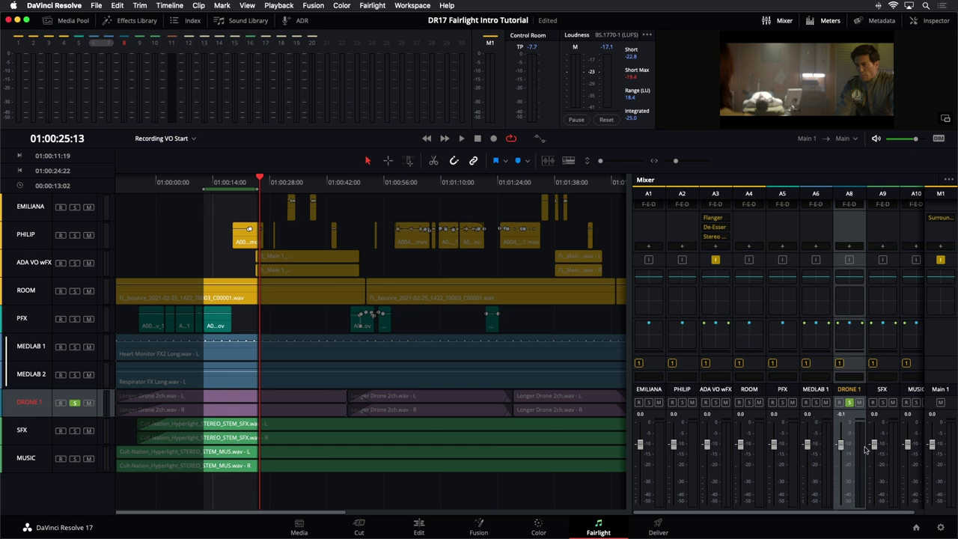
Step: Loop the soloed DRONE 1 range with monitoring dimmed, and pan the track fully left, fully right and back to centre
key(space)
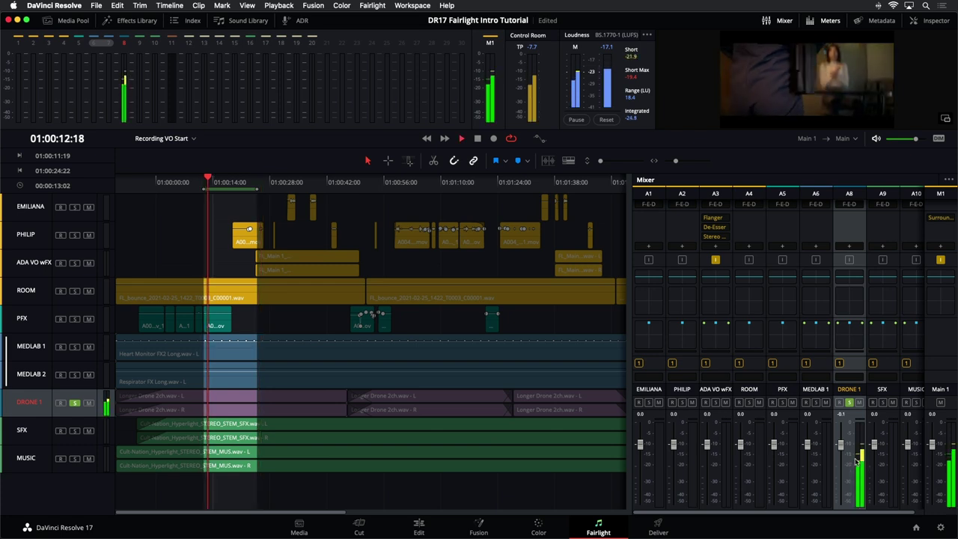
click(938, 138)
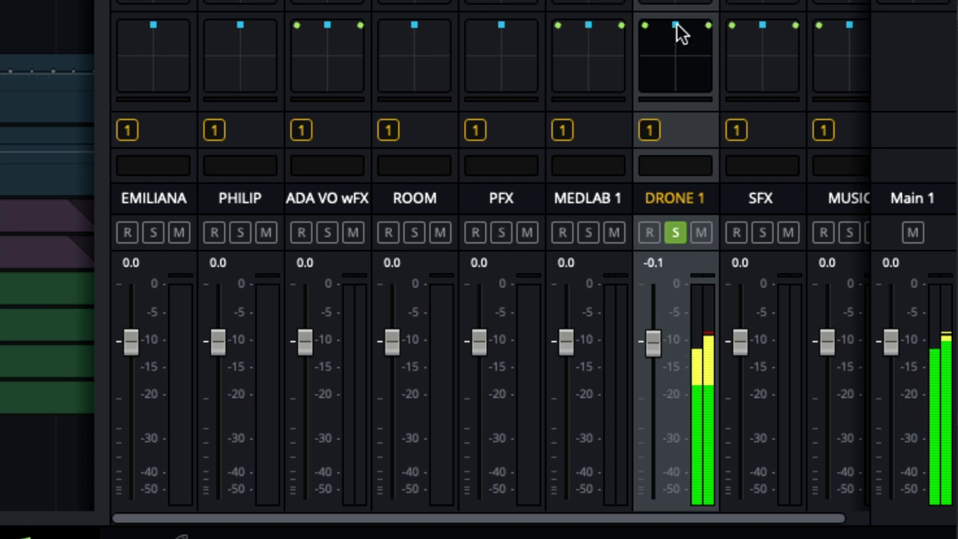
mouse_move(678, 25)
mouse_down()
mouse_move(707, 27)
mouse_move(662, 28)
mouse_move(672, 27)
mouse_up()
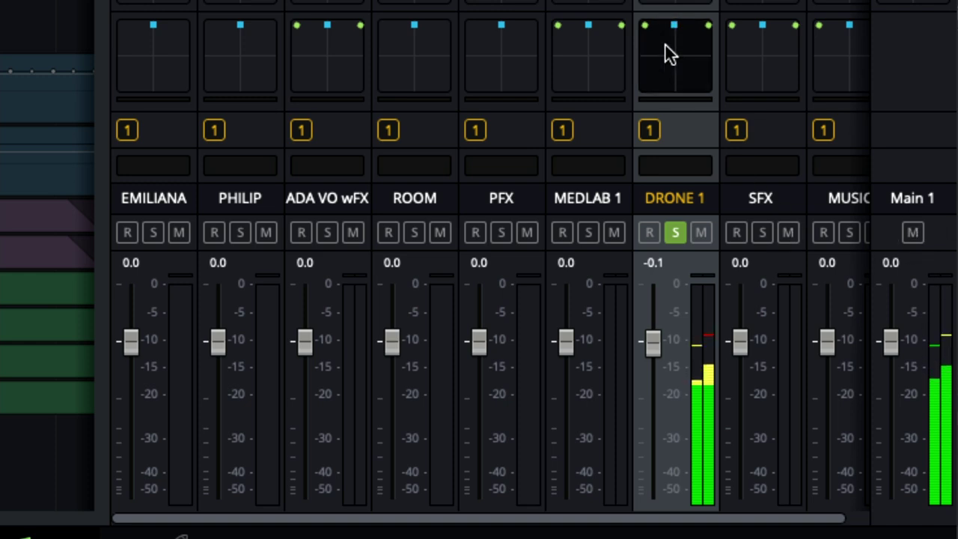
drag(671, 29, 781, 198)
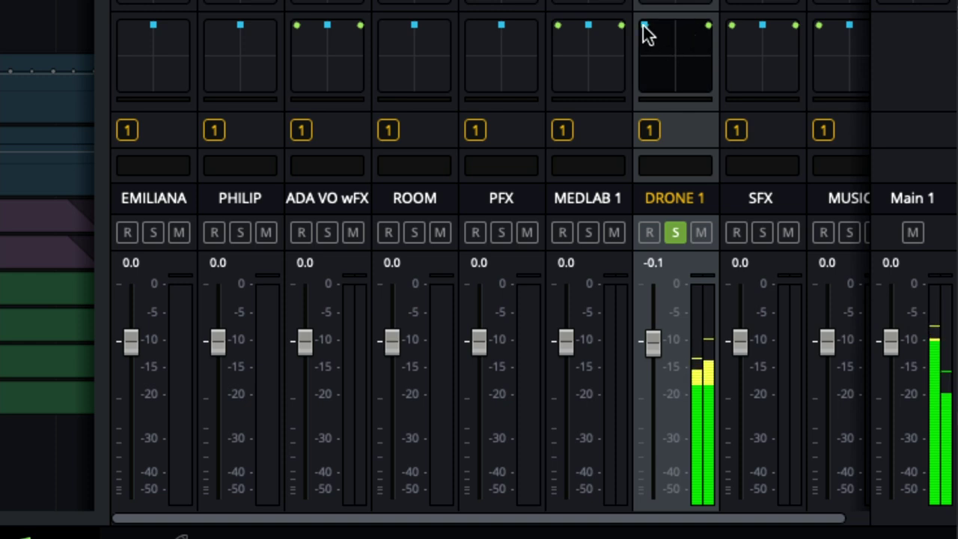
drag(642, 28, 734, 18)
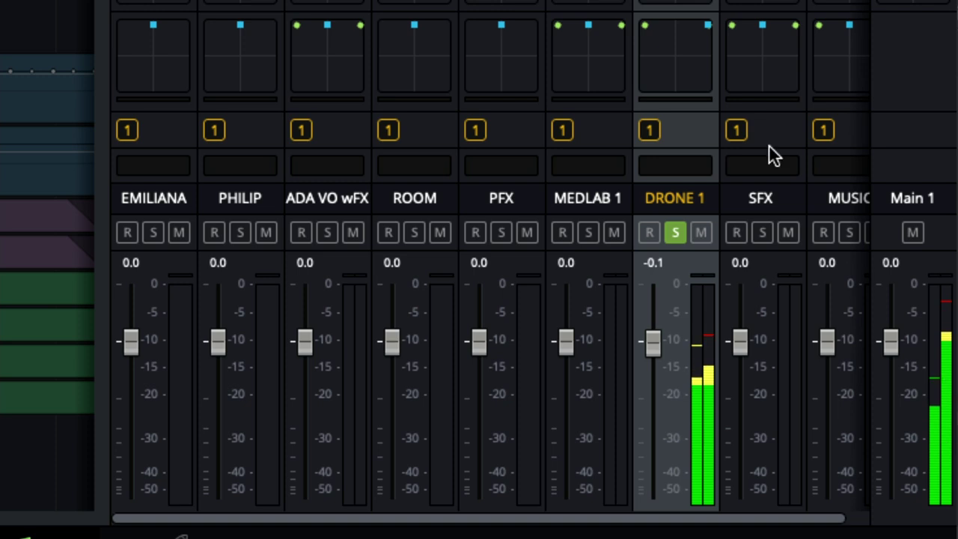
drag(708, 23, 676, 32)
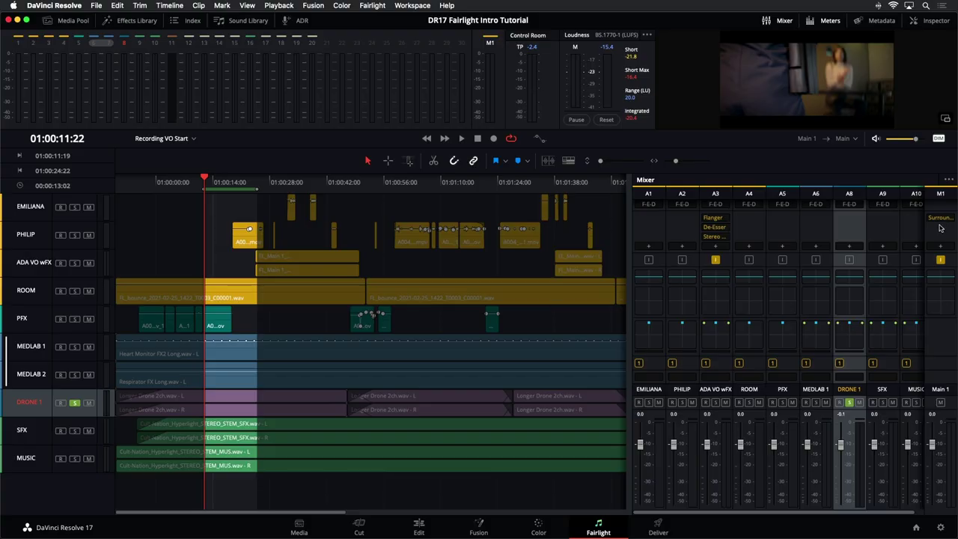
Step: Open the Surround Analyzer on the Main 1 bus, place its window over the mixer, and close it
mouse_move(941, 221)
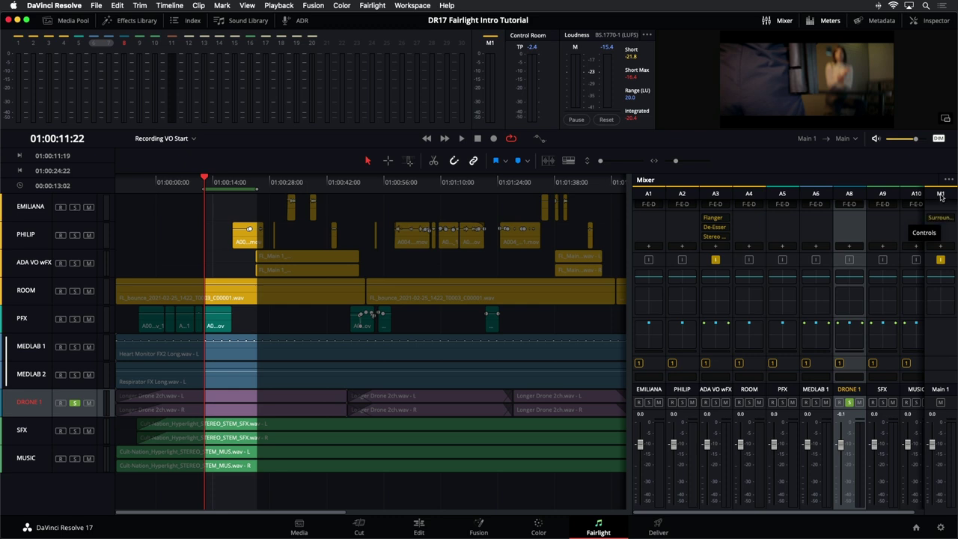
click(952, 339)
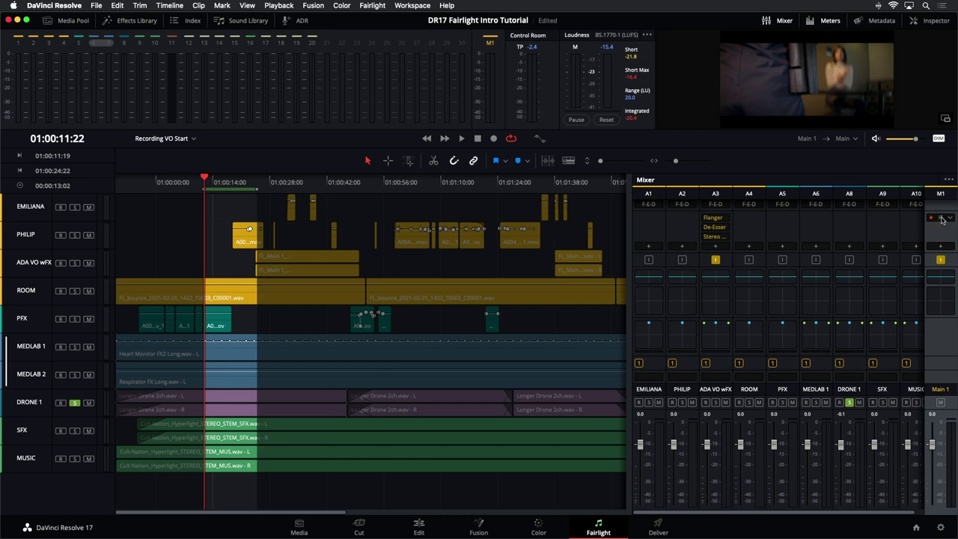
click(941, 218)
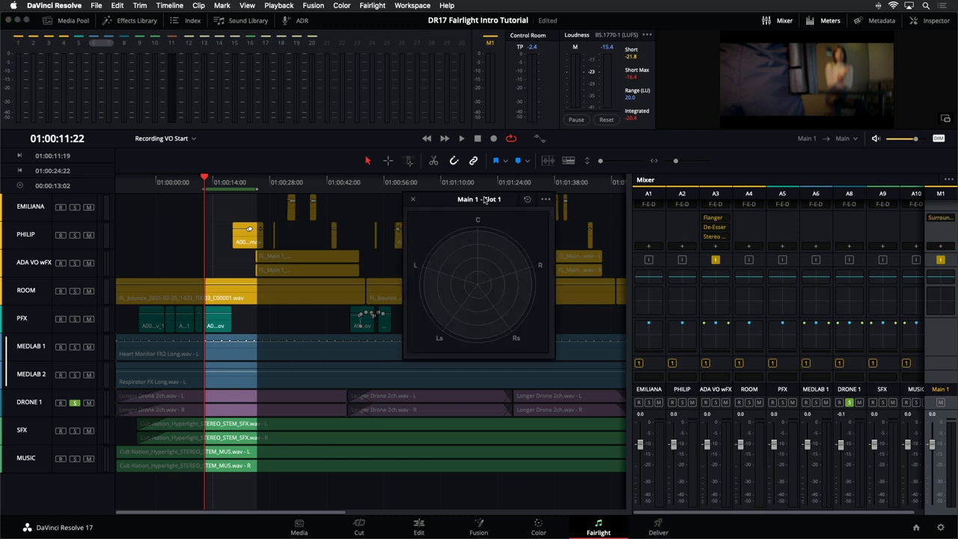
drag(485, 199, 811, 220)
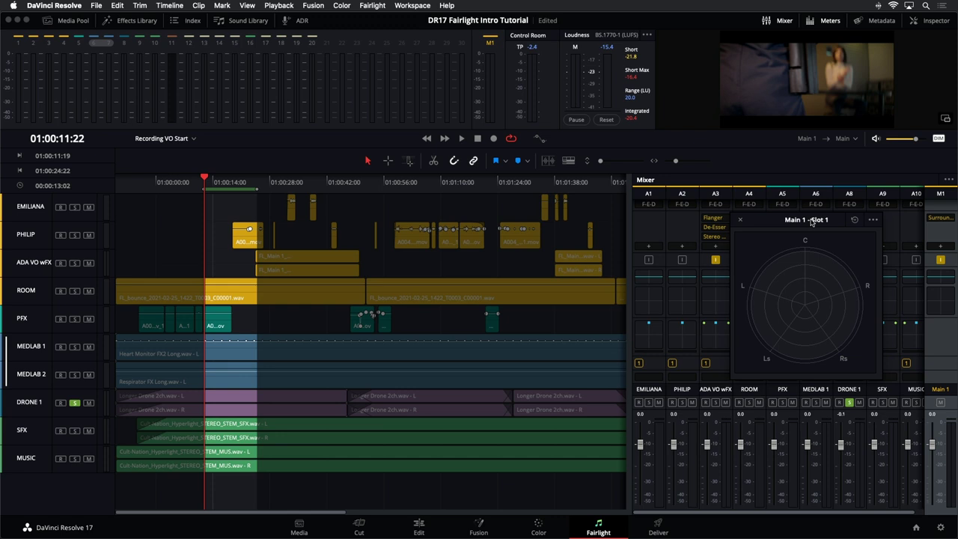
click(740, 221)
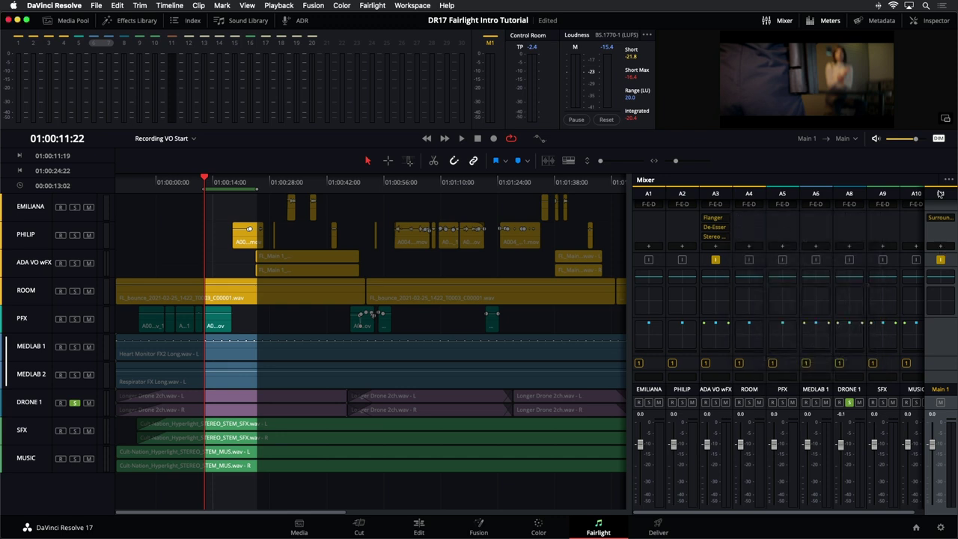
Step: Check which Metering effects can be inserted on Main 1, and dismiss the list without adding one
click(941, 247)
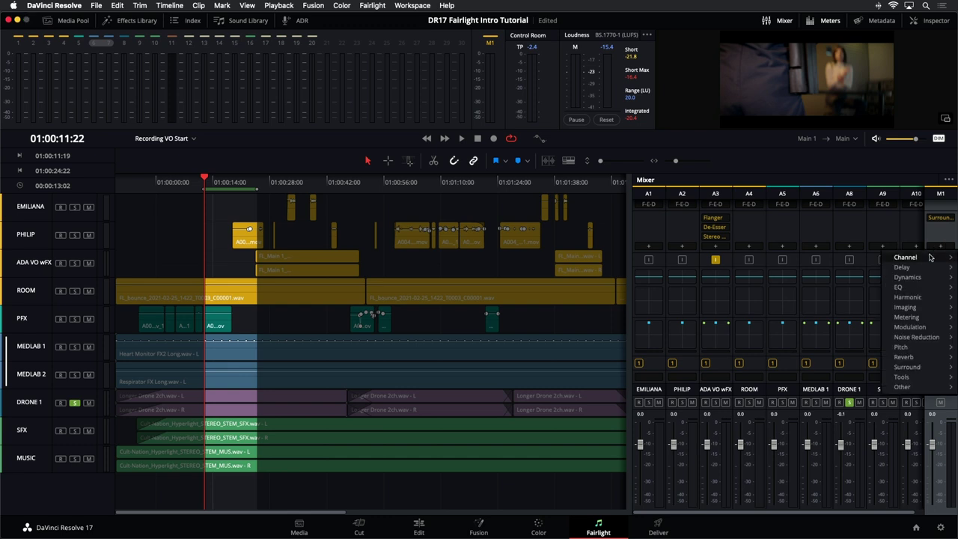
mouse_move(913, 318)
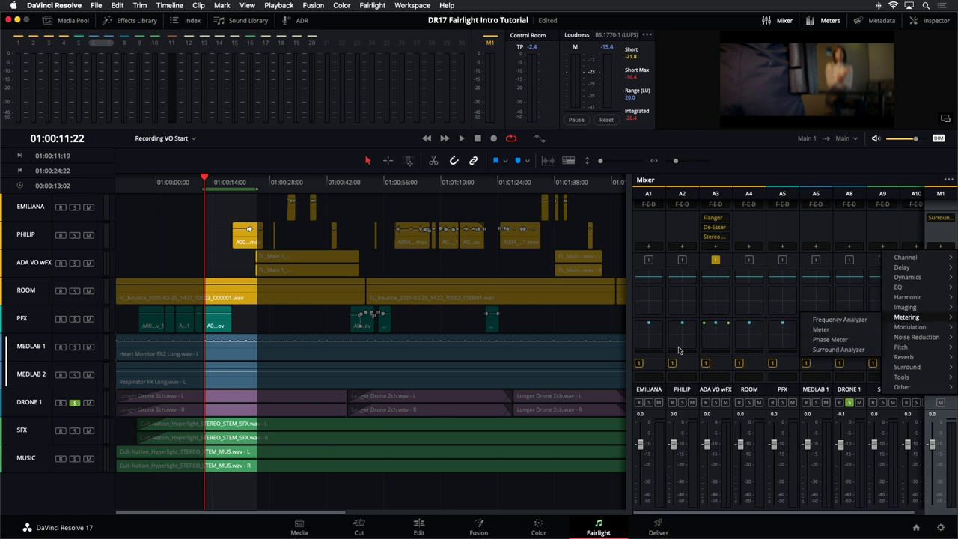
click(596, 327)
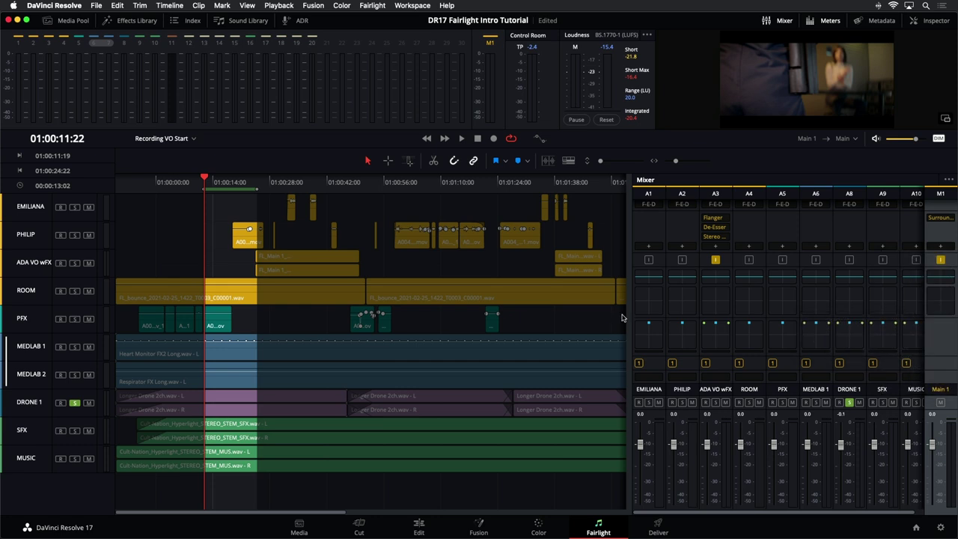
Step: Look through the Fairlight FX in the Effects Library down to Surround Analyzer, and close the library
click(121, 21)
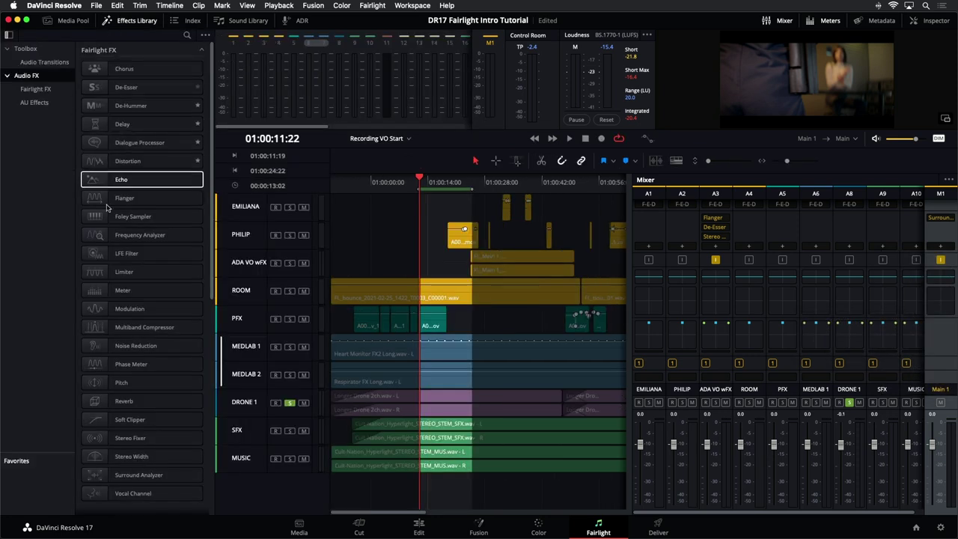
click(131, 474)
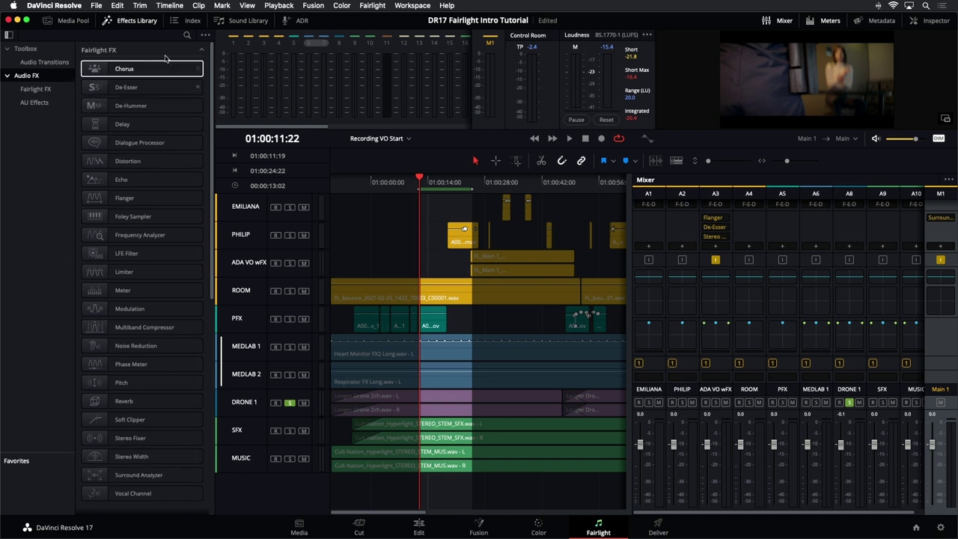
click(138, 22)
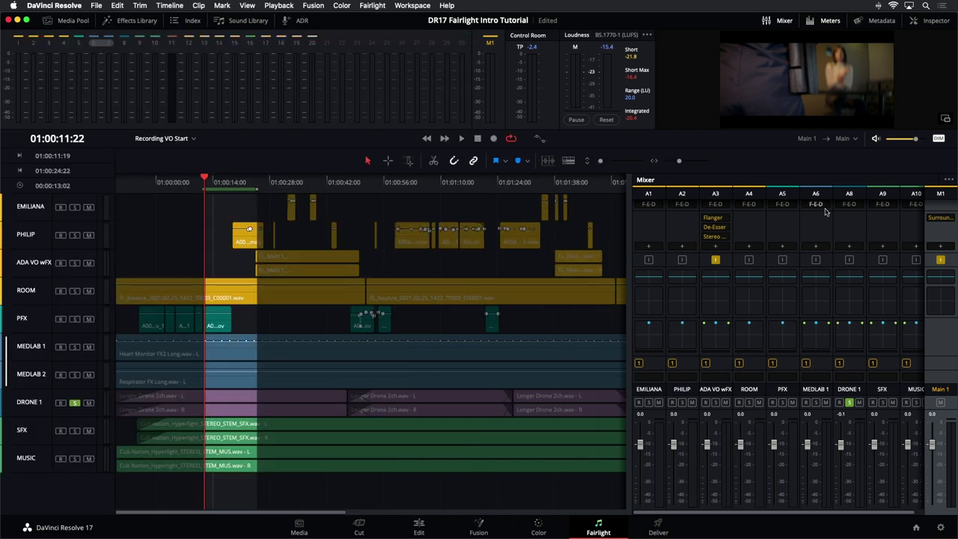
Step: Open the Surround Analyzer on Main 1, place it over the mixer's lower channels, and view the soloed DRONE 1 signal during playback
click(941, 218)
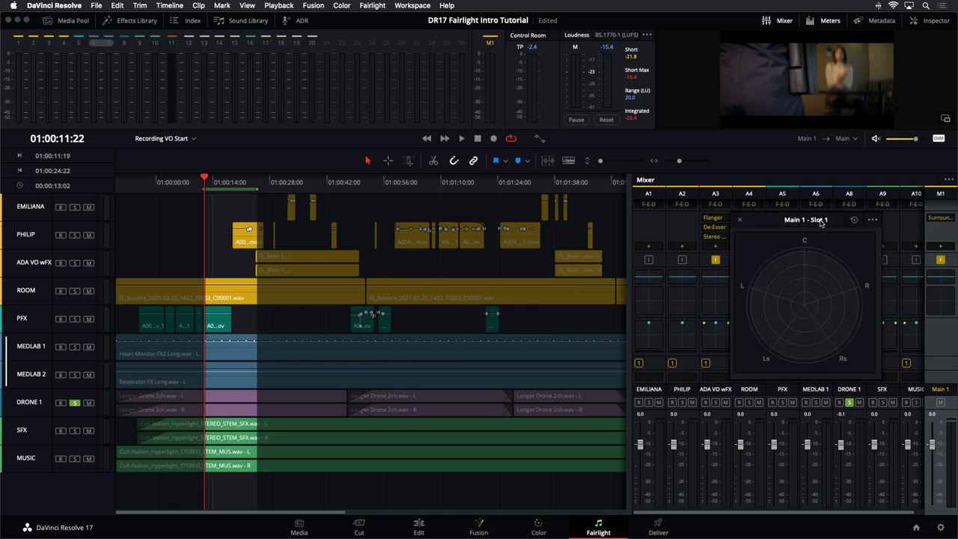
drag(817, 225, 757, 342)
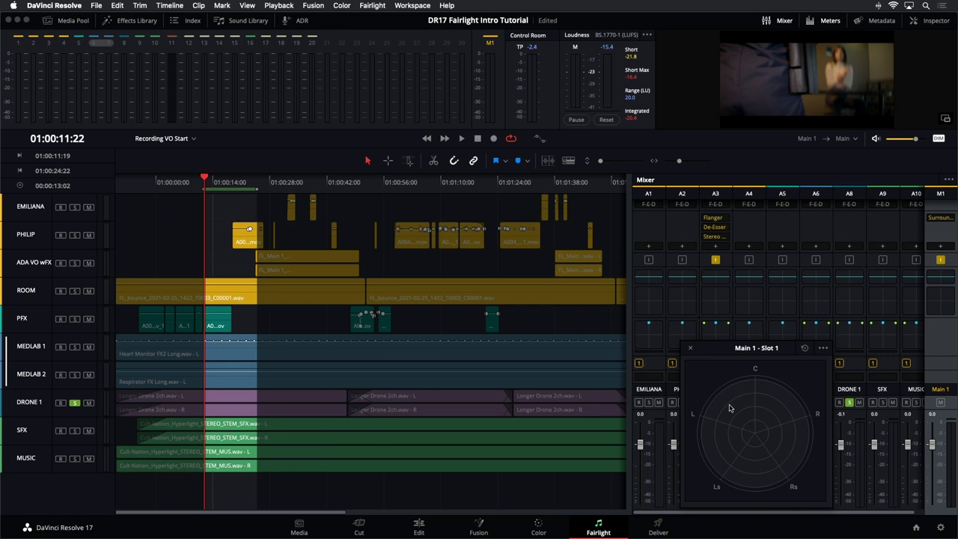
key(space)
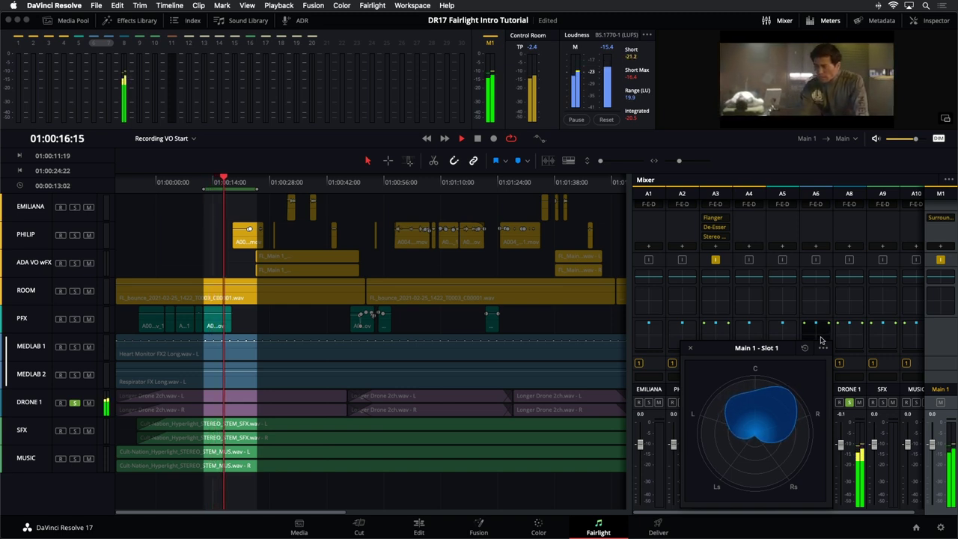
mouse_move(776, 350)
mouse_down()
mouse_move(742, 351)
mouse_move(771, 354)
mouse_up()
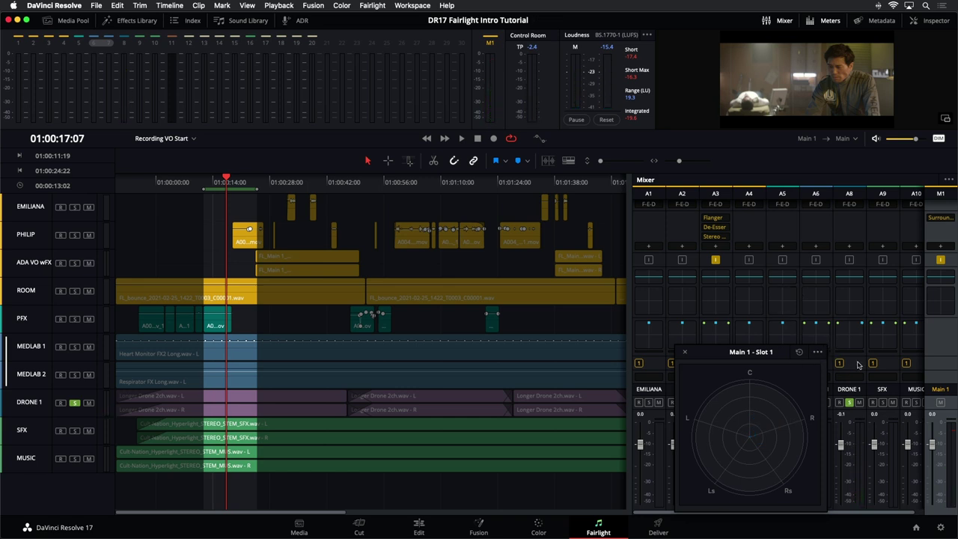
Step: Change the DRONE 1 track type to Mono, and loop the range while checking it in the Surround Analyzer
right_click(24, 410)
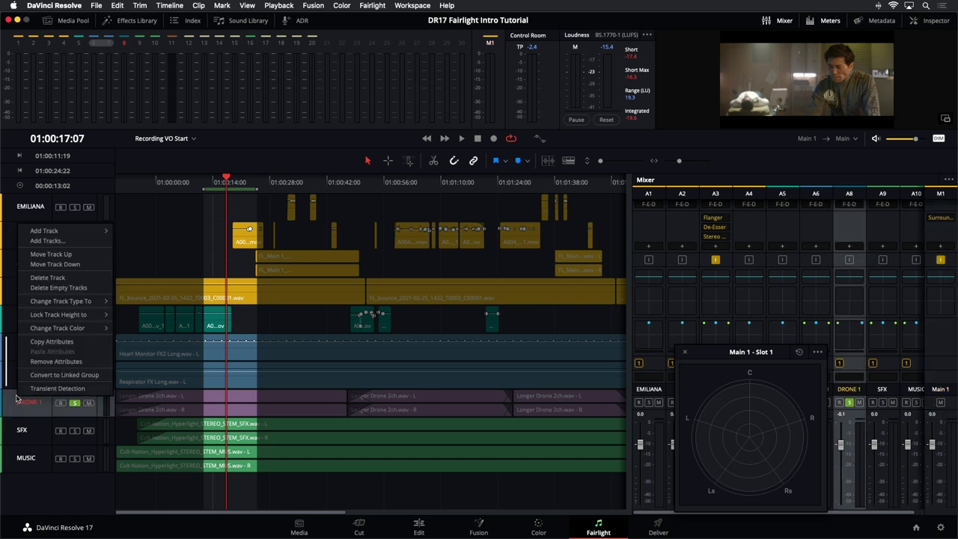
mouse_move(84, 302)
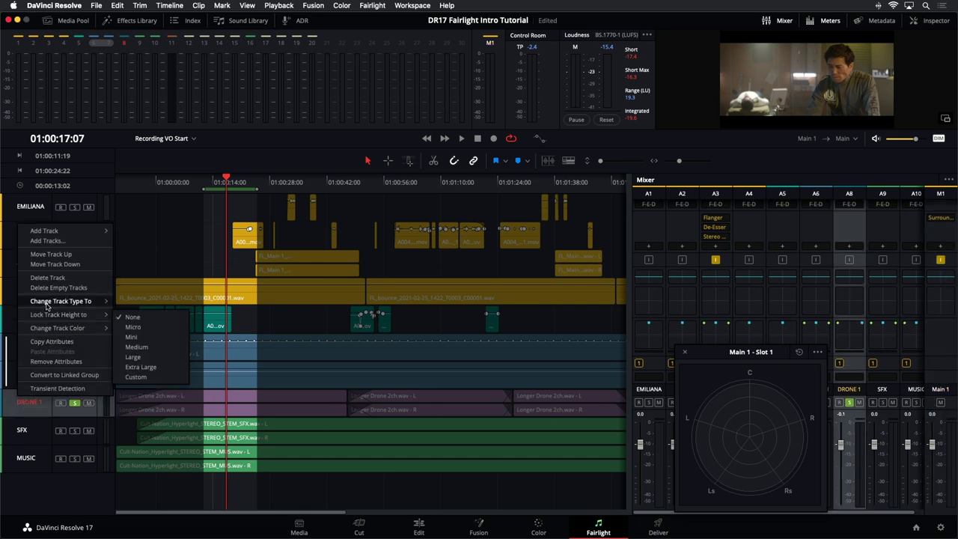
click(132, 304)
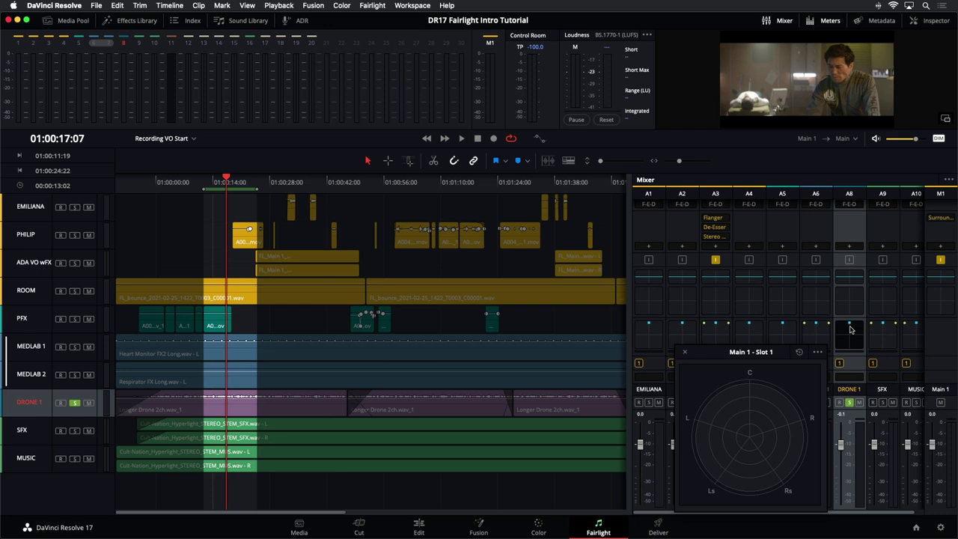
key(alt+slash)
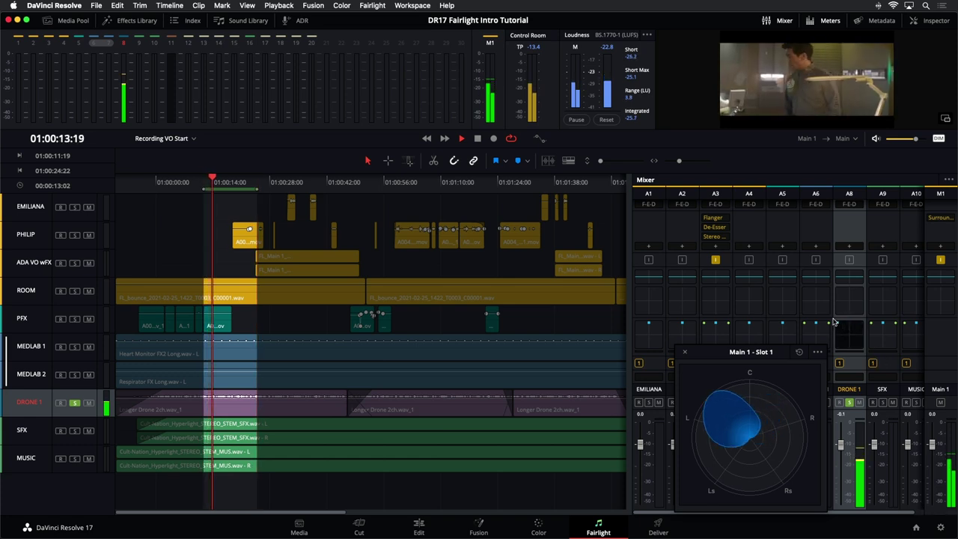
drag(740, 386, 715, 420)
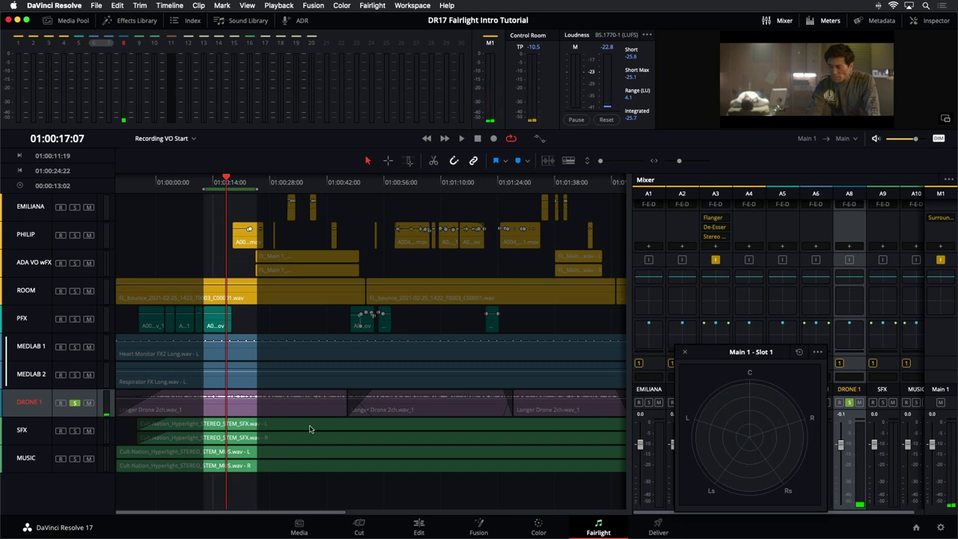
Step: Change the DRONE 1 track type back to Stereo, play it through the Surround Analyzer, and close the analyzer
right_click(31, 405)
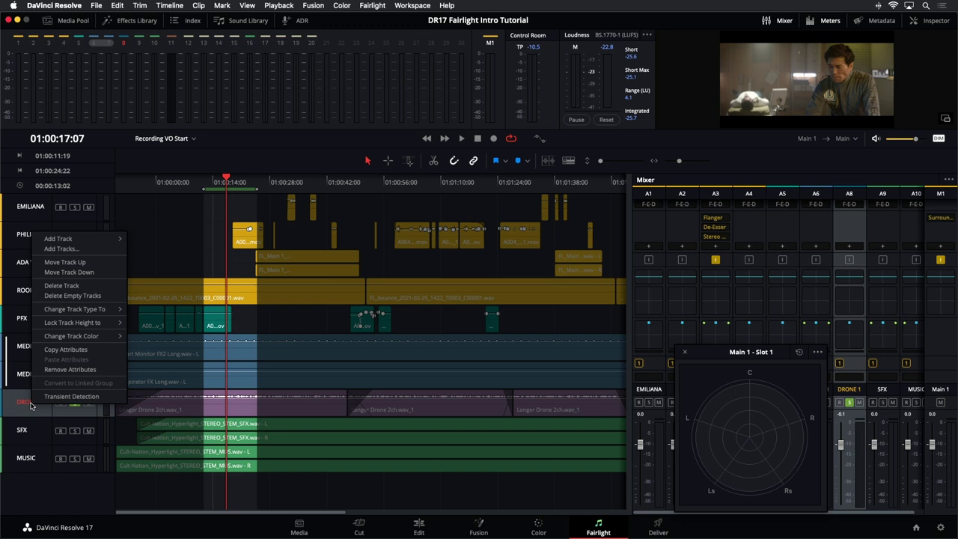
mouse_move(82, 309)
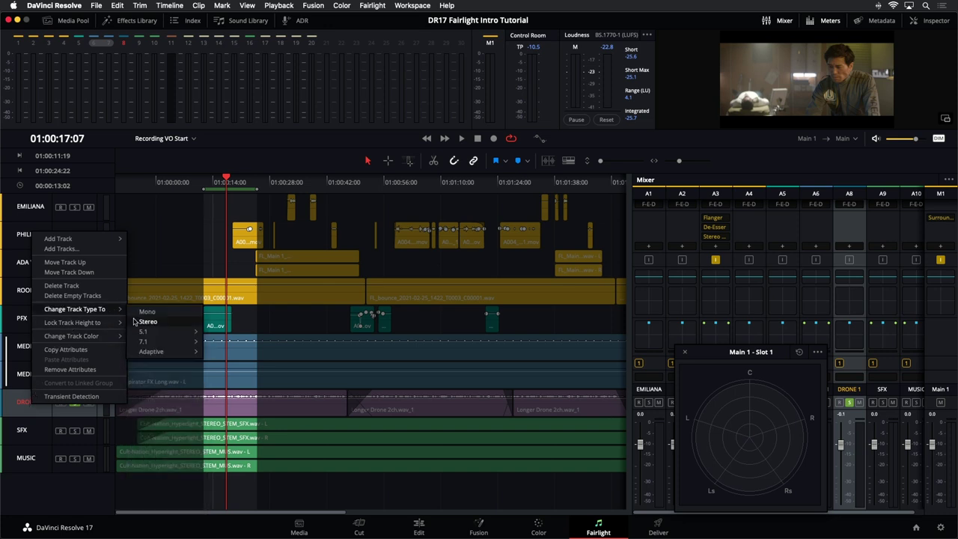
click(148, 321)
key(space)
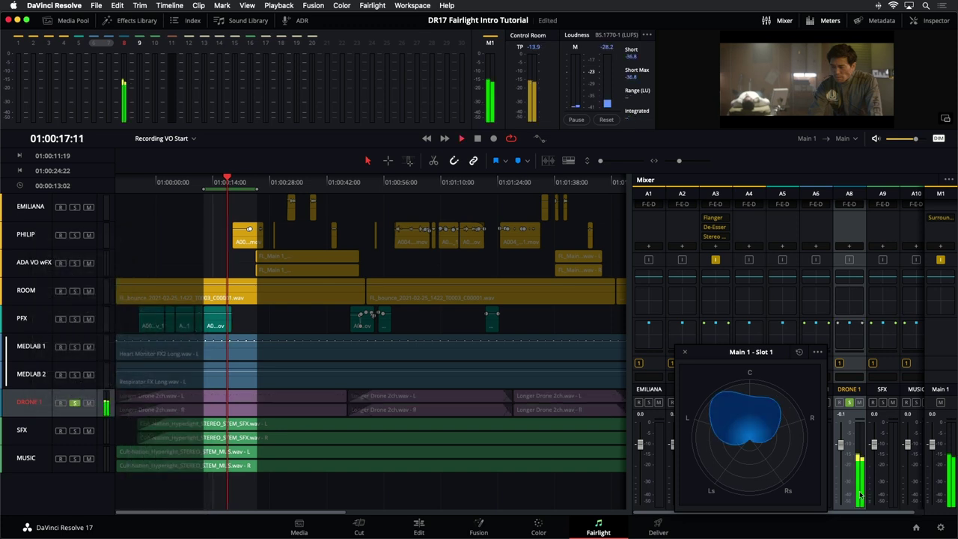
click(684, 352)
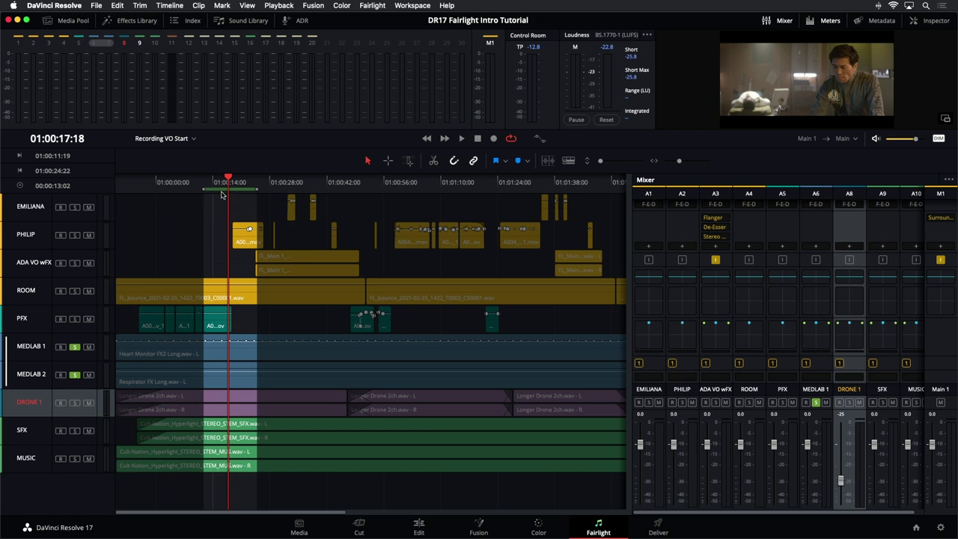
Step: Audition the soloed MEDLAB tracks in the loop range, and open the MEDLAB 1 Audio Pan window beside its mixer channel
key(alt+/)
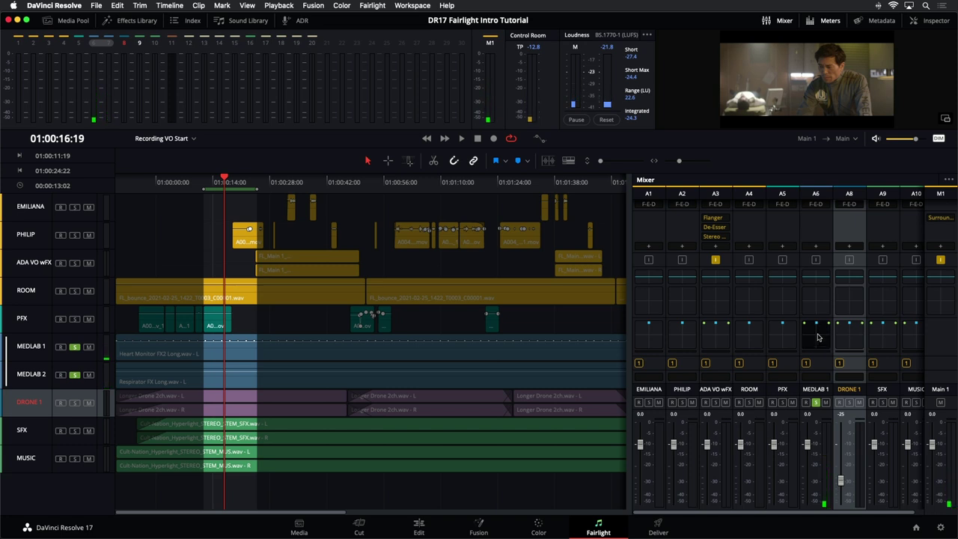
click(823, 364)
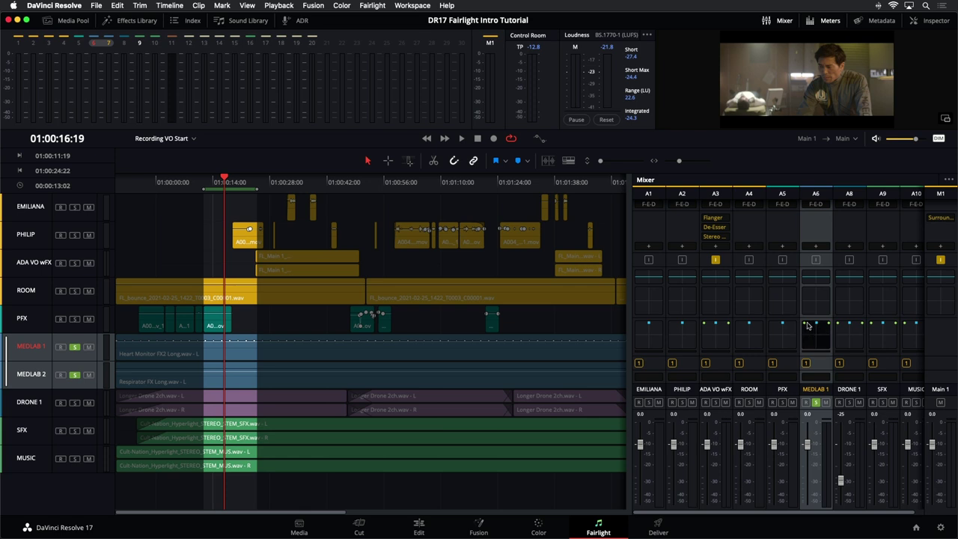
double_click(806, 325)
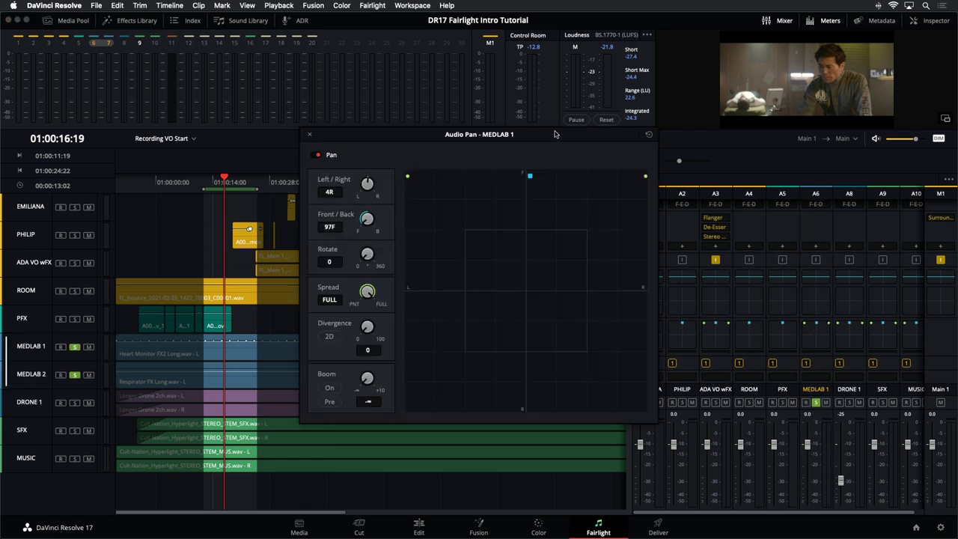
drag(554, 134, 591, 196)
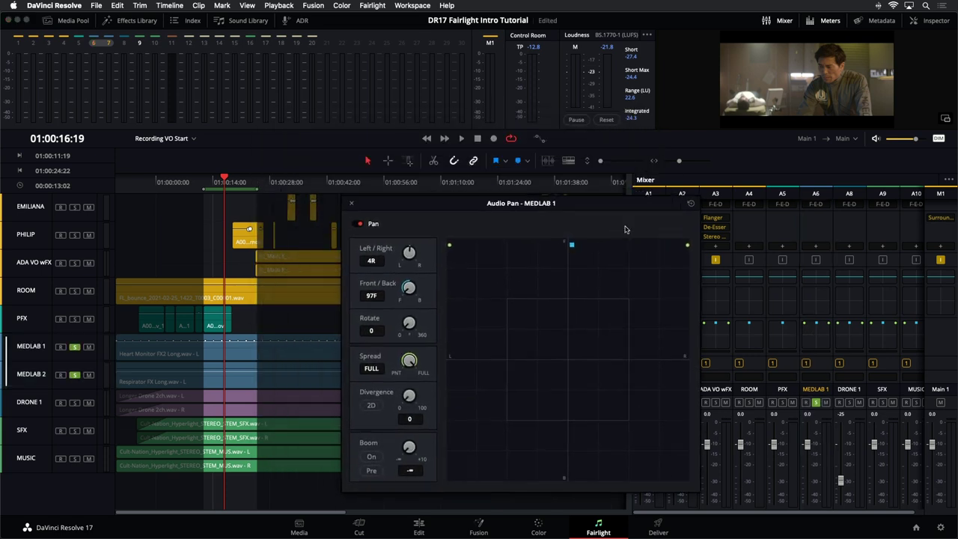
drag(626, 229, 726, 243)
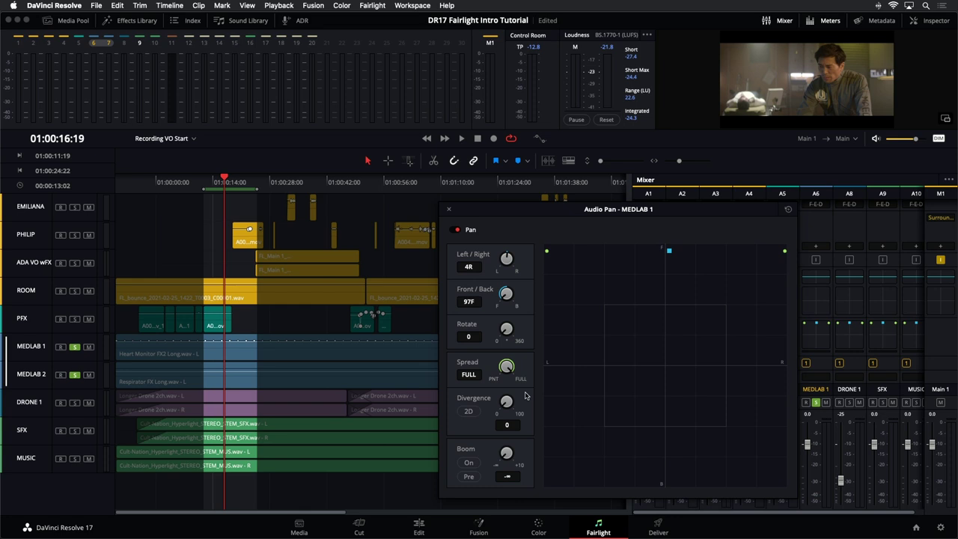
key(space)
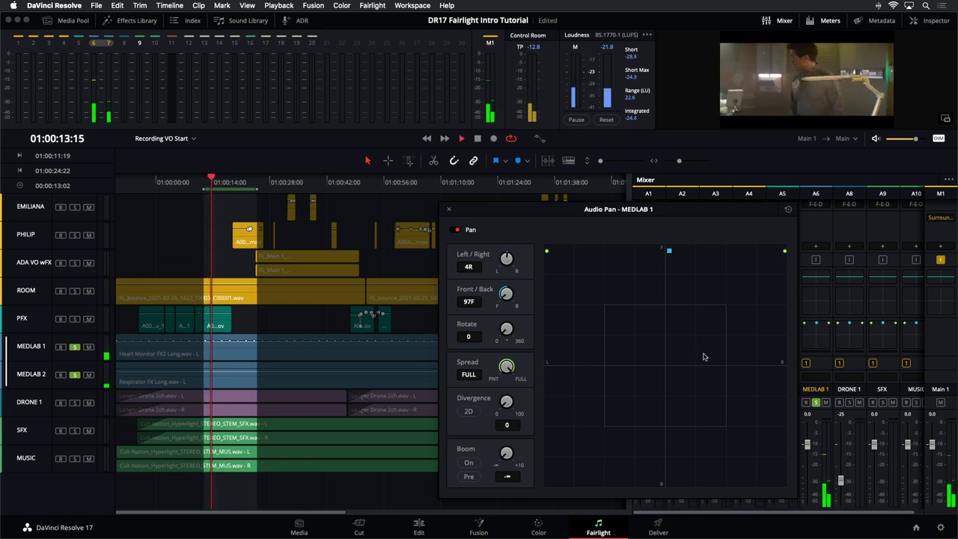
Step: Pan MEDLAB 1 to 1L and 100F at the front centre, and narrow its spread to PNT
drag(669, 249, 664, 199)
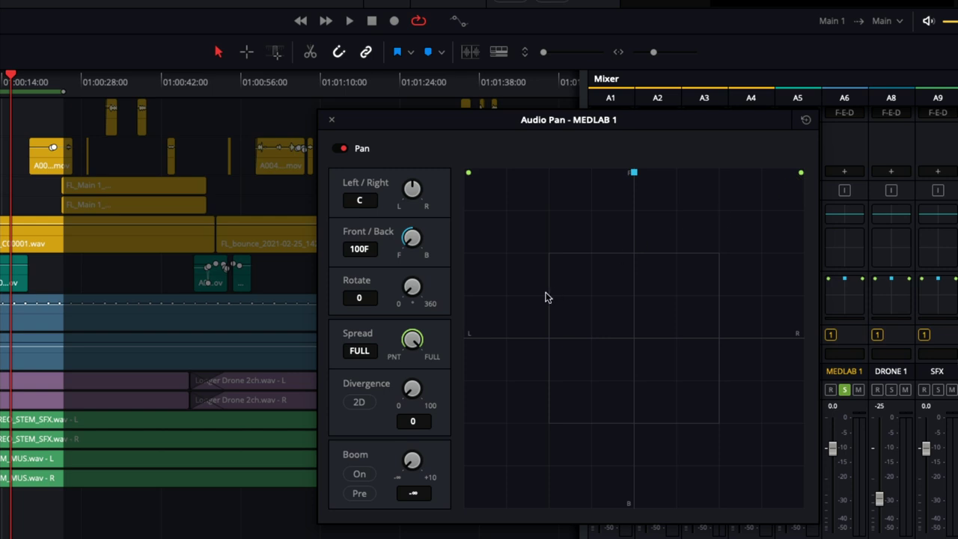
drag(632, 176, 631, 138)
drag(357, 354, 215, 320)
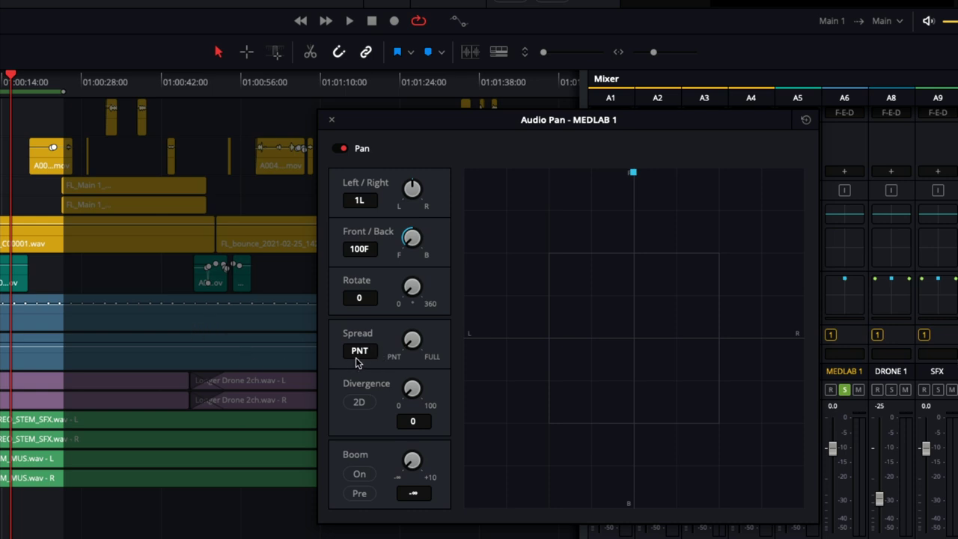
drag(356, 357, 454, 321)
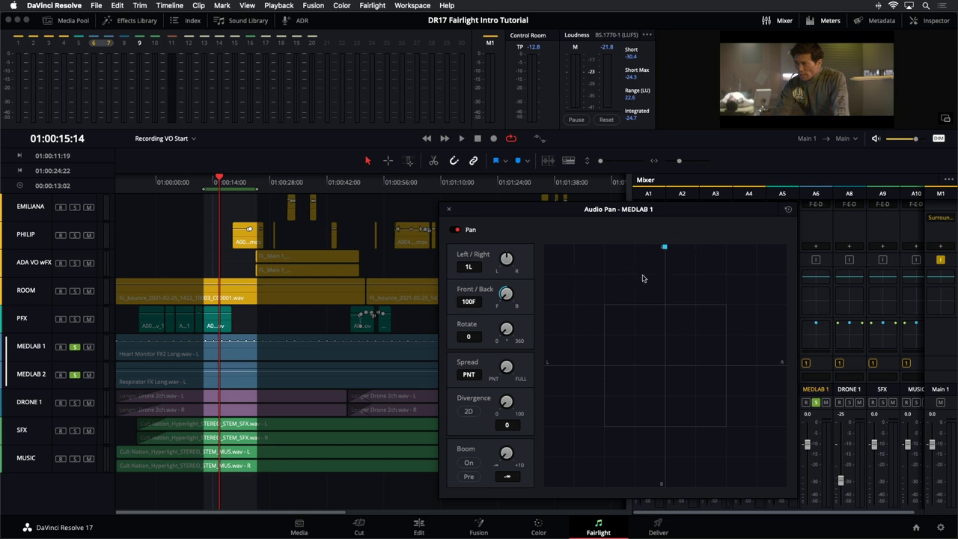
Step: Loop the MEDLAB tracks while panning MEDLAB 1 to 54L at the front, and move it to the middle of the field at 1F
key(space)
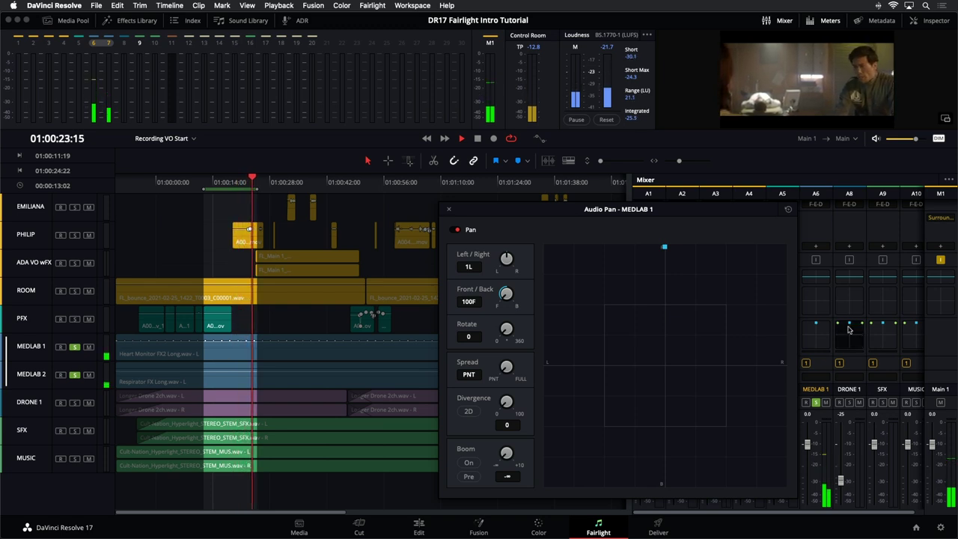
drag(664, 247, 600, 246)
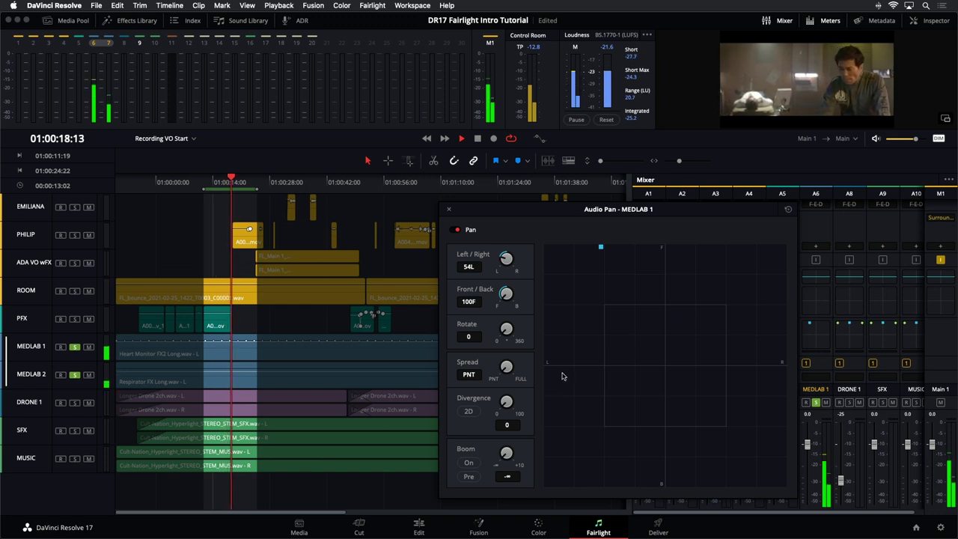
drag(601, 246, 664, 365)
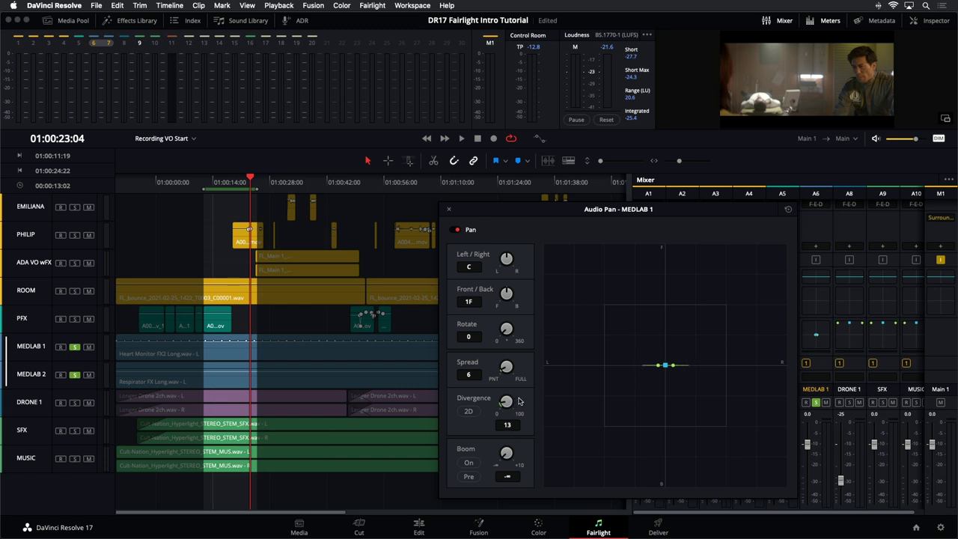
Step: Give MEDLAB 1 a spread of 6 and a 2D divergence of 12, and pan it to 54L and 88F
mouse_move(520, 402)
mouse_down()
mouse_move(549, 386)
mouse_move(516, 407)
mouse_up()
drag(470, 414, 471, 416)
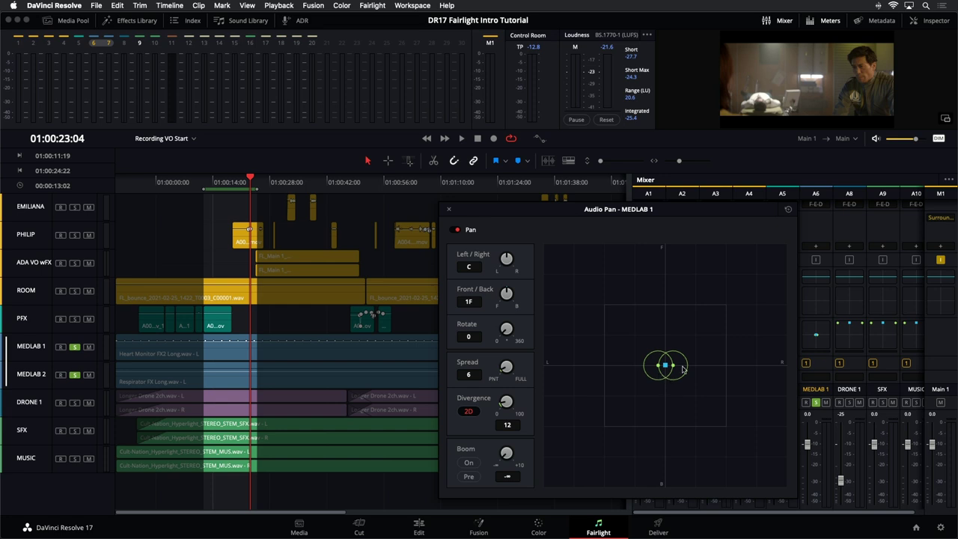
drag(665, 365, 599, 260)
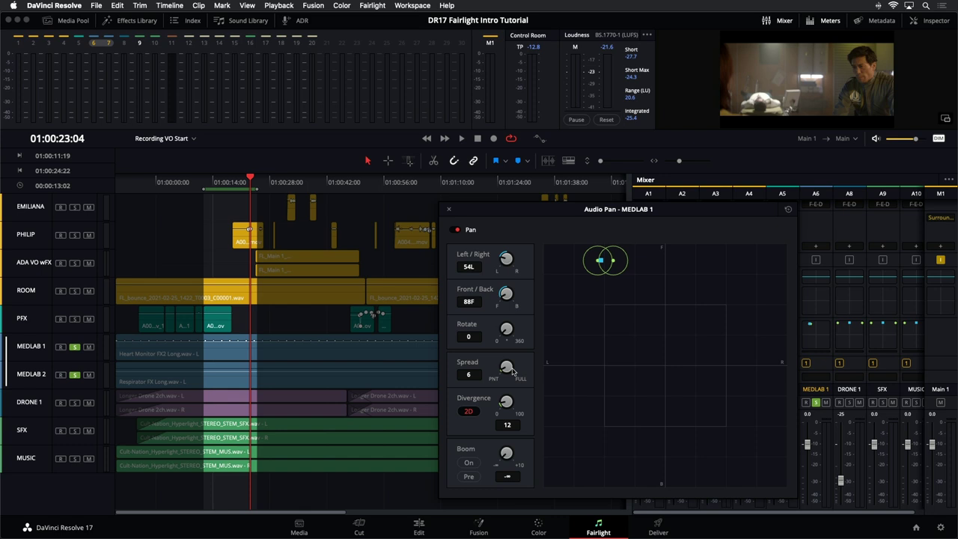
Step: Play the loop while moving MEDLAB 1 to 1R and 2F near the centre, and stop playback with its Audio Pan window closed
key(space)
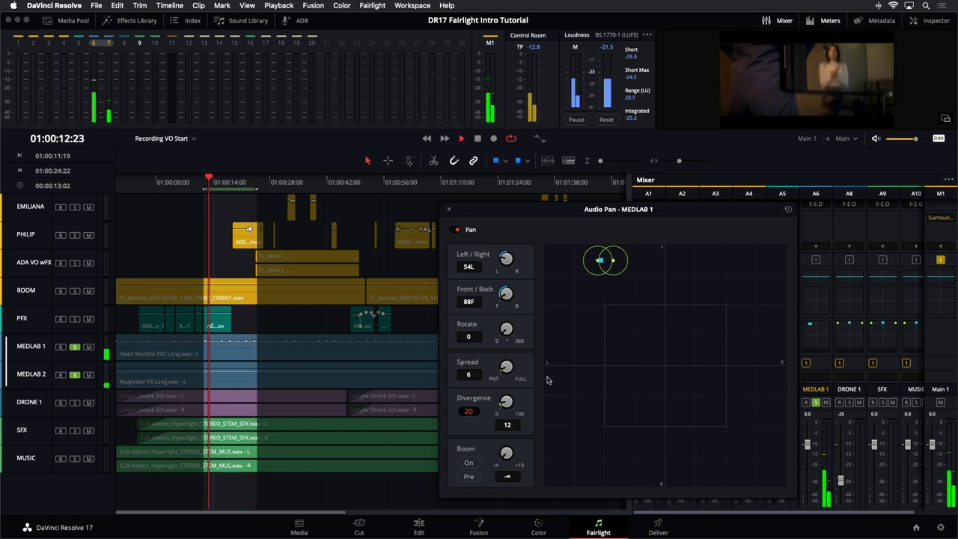
drag(604, 264, 666, 364)
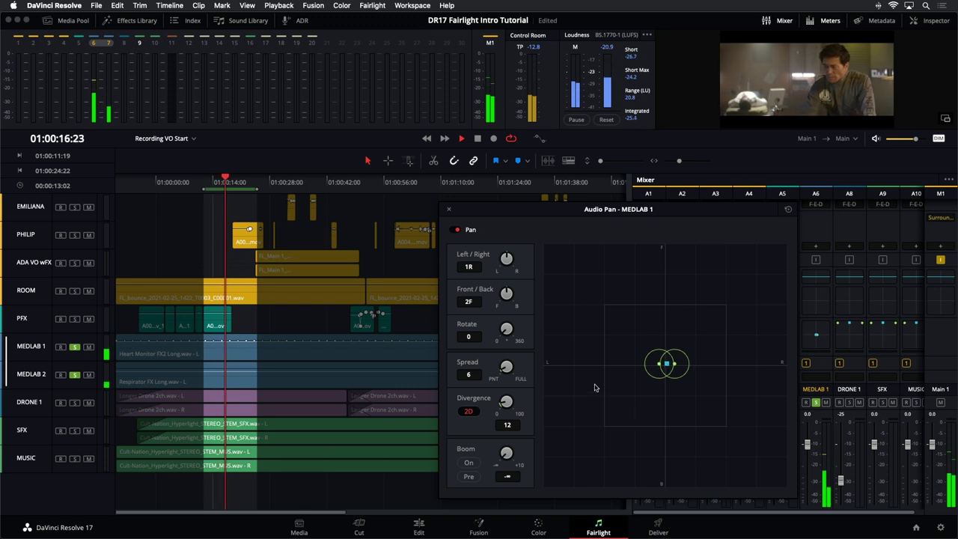
key(space)
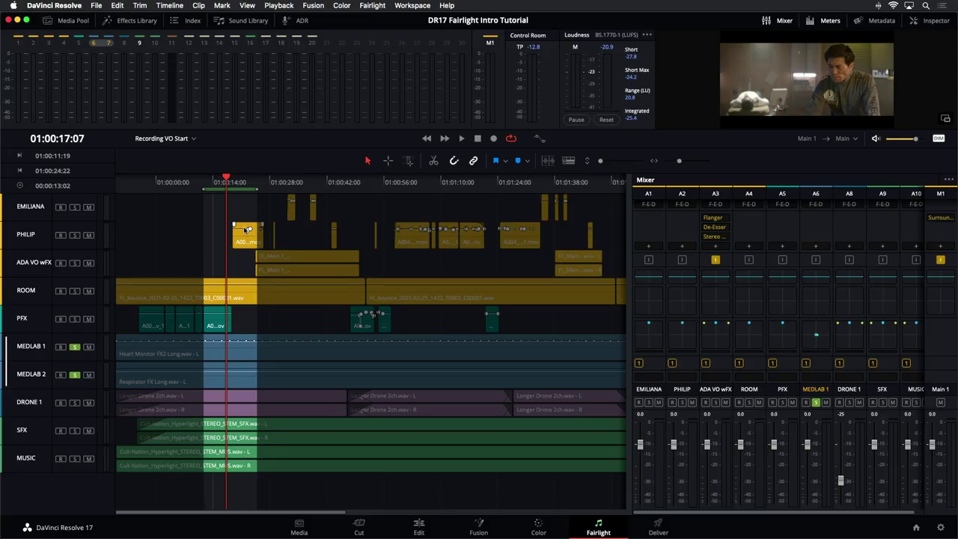
Step: Clear the range selection, and select the first ADA VO wFX clip with the playhead at 01:00:24:20
click(212, 238)
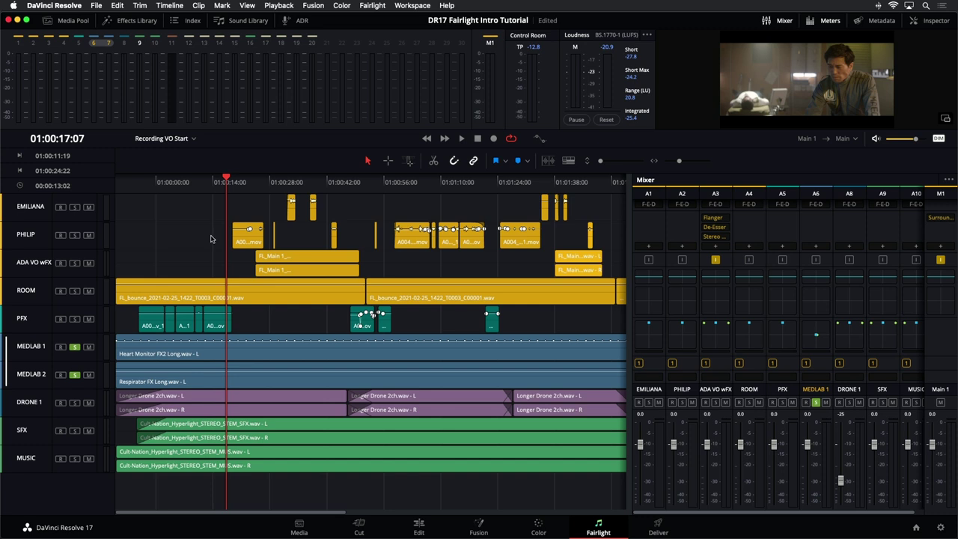
drag(263, 182, 254, 186)
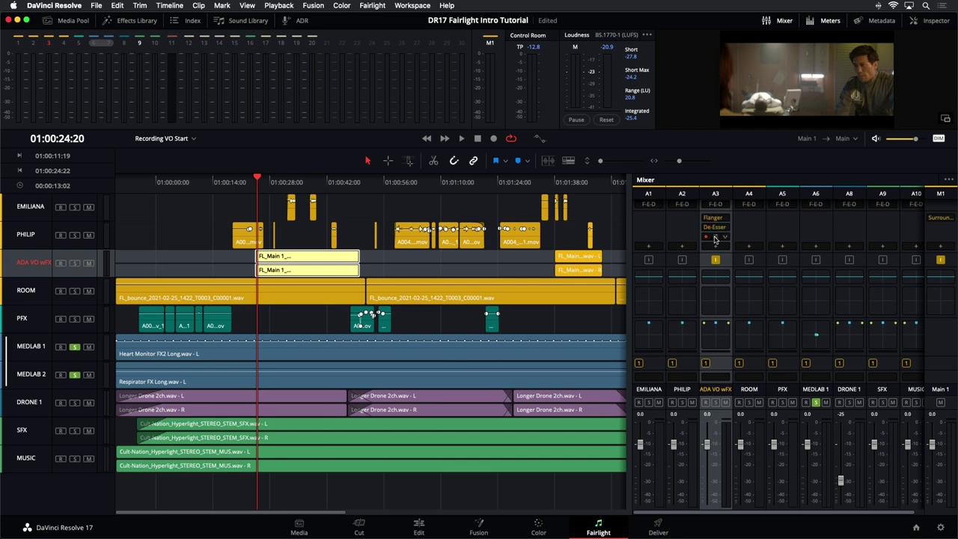
Step: Open the Stereo Width effect on ADA VO wFX, place its window over the timeline, and show the Fairlight FX in the Effects Library
click(713, 238)
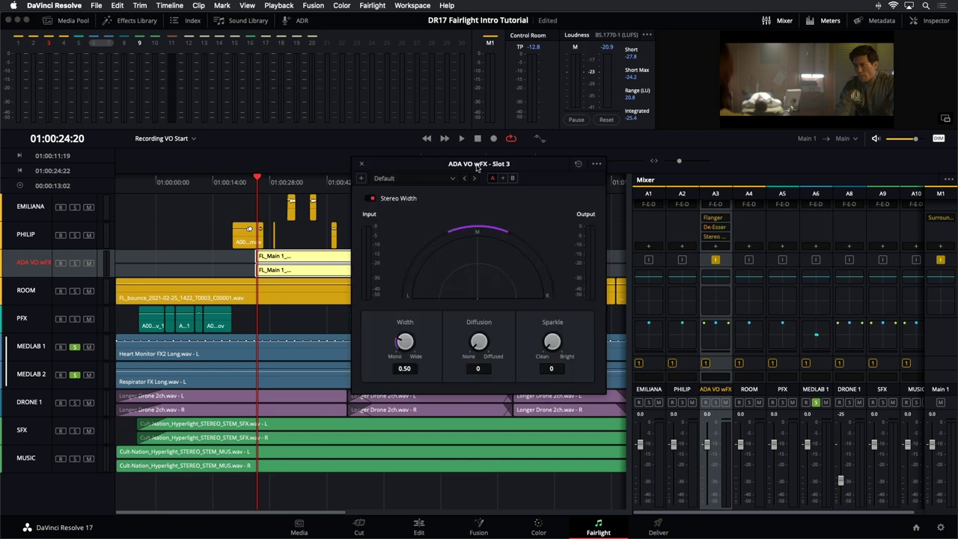
drag(476, 166, 490, 186)
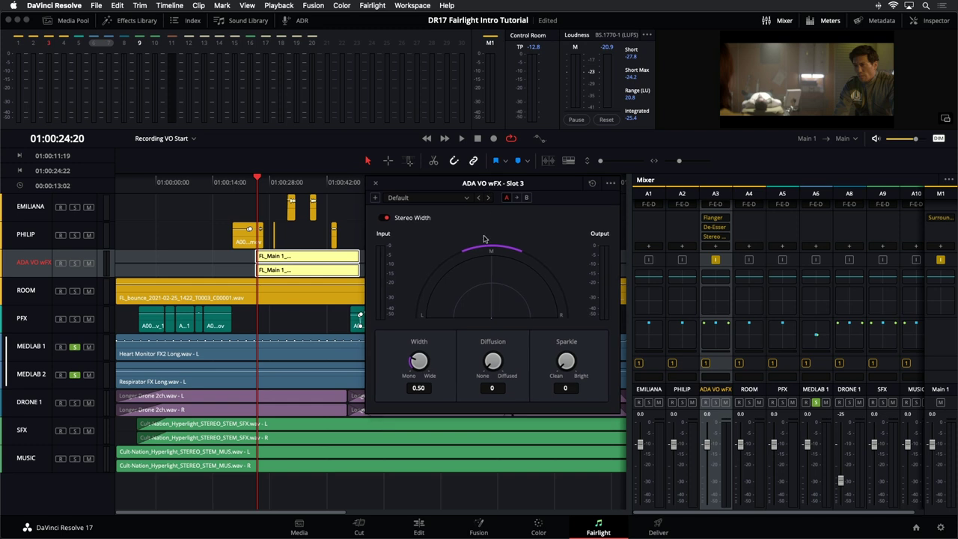
click(108, 21)
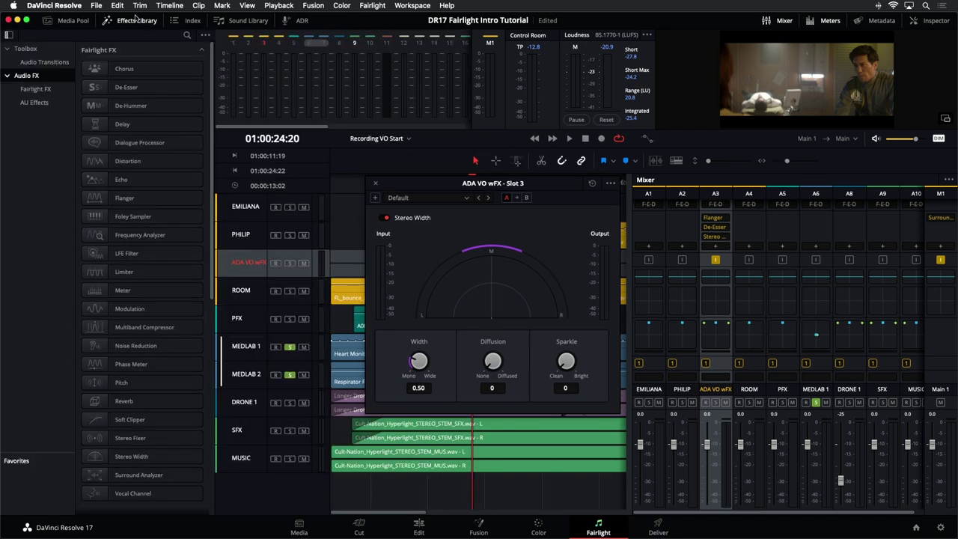
Step: Hide the Effects Library and set the first ADA VO wFX clip as the range selection
click(124, 456)
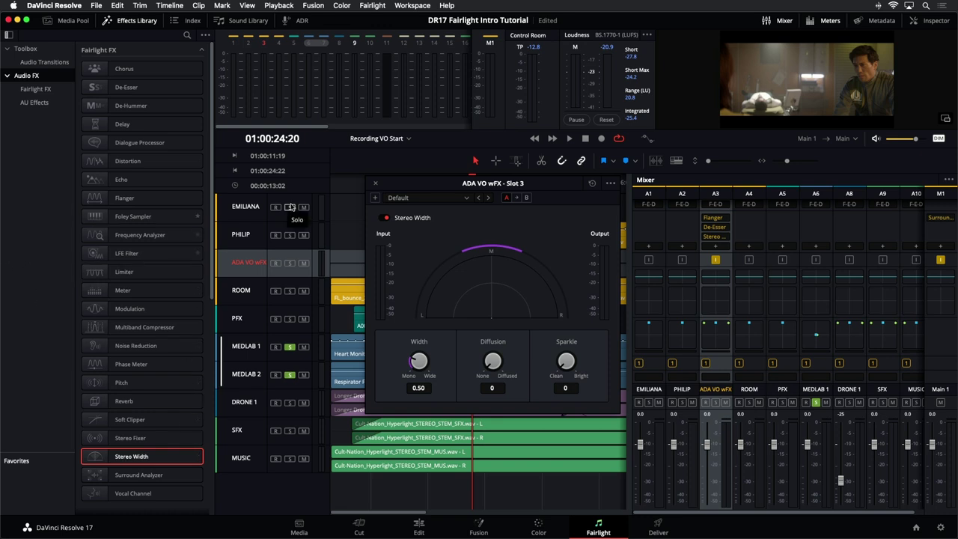
click(138, 21)
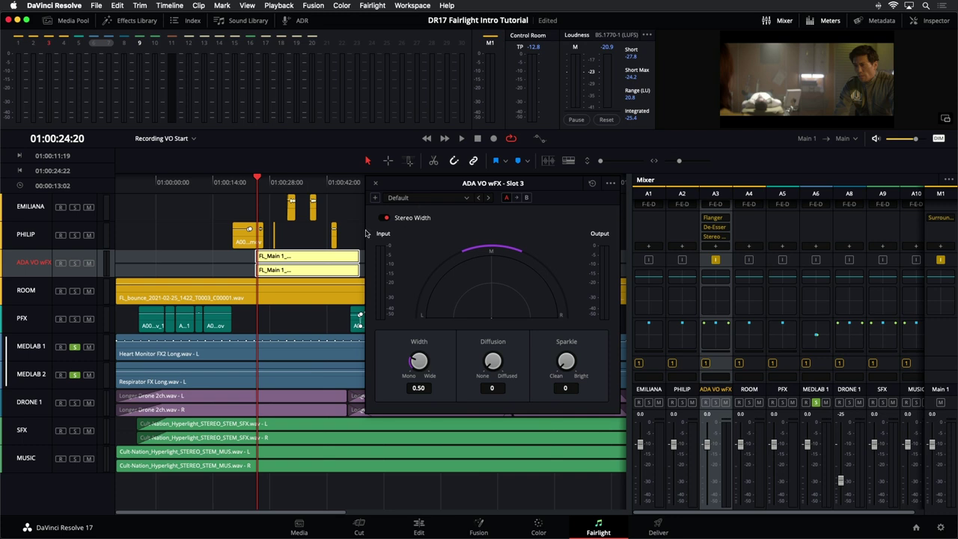
click(389, 161)
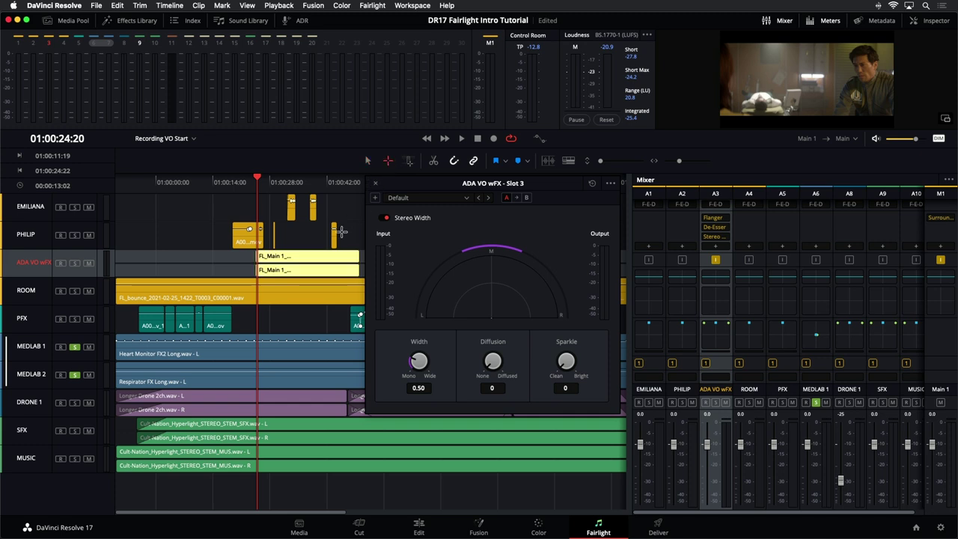
double_click(307, 267)
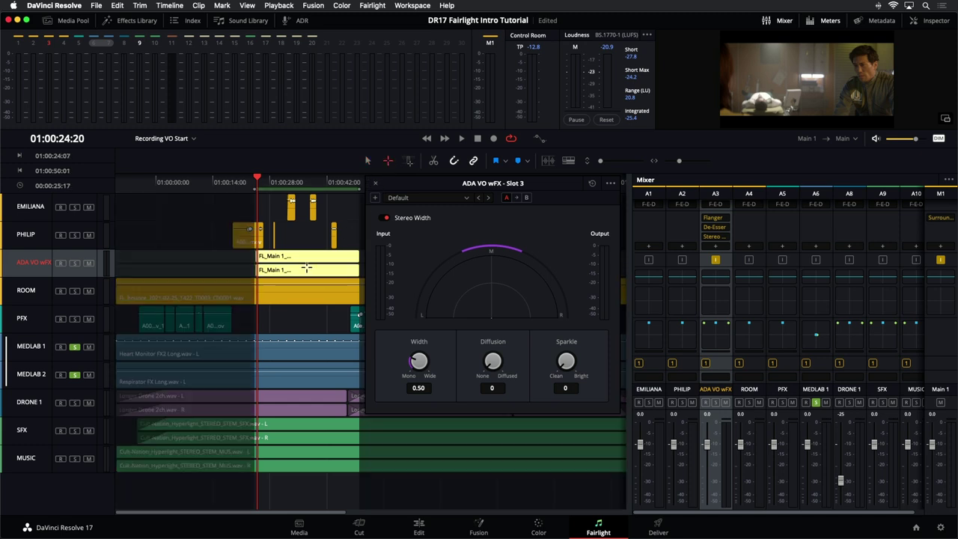
Step: Enlarge the ADA VO wFX track's height and solo it in place of the MEDLAB tracks
drag(82, 276, 85, 360)
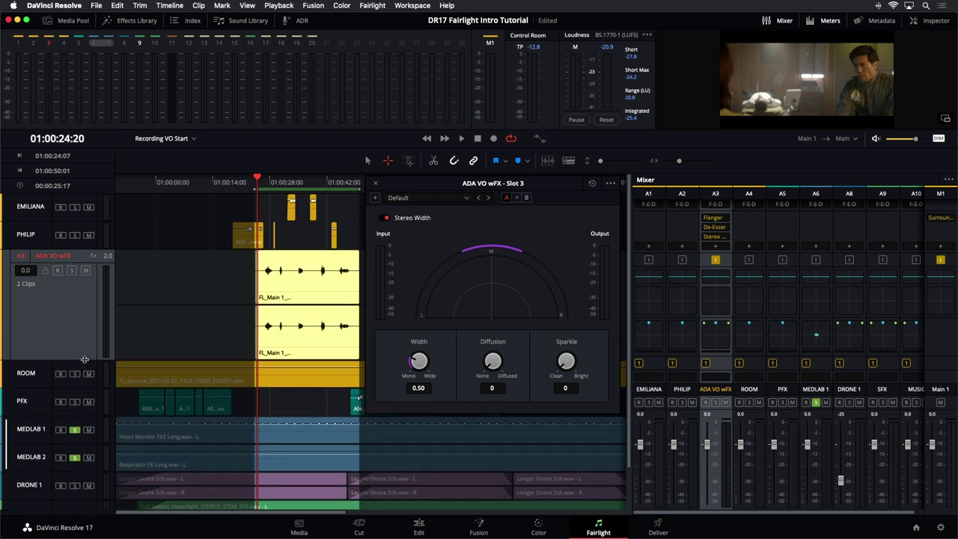
click(72, 270)
click(74, 432)
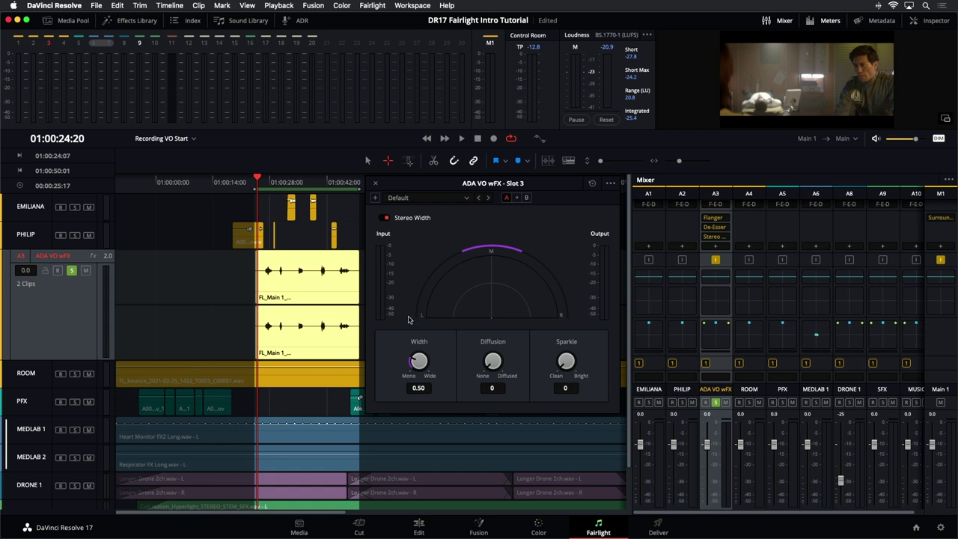
Step: Play the selected ADA VO wFX range while trying Stereo Width values of 0 and 2
key(space)
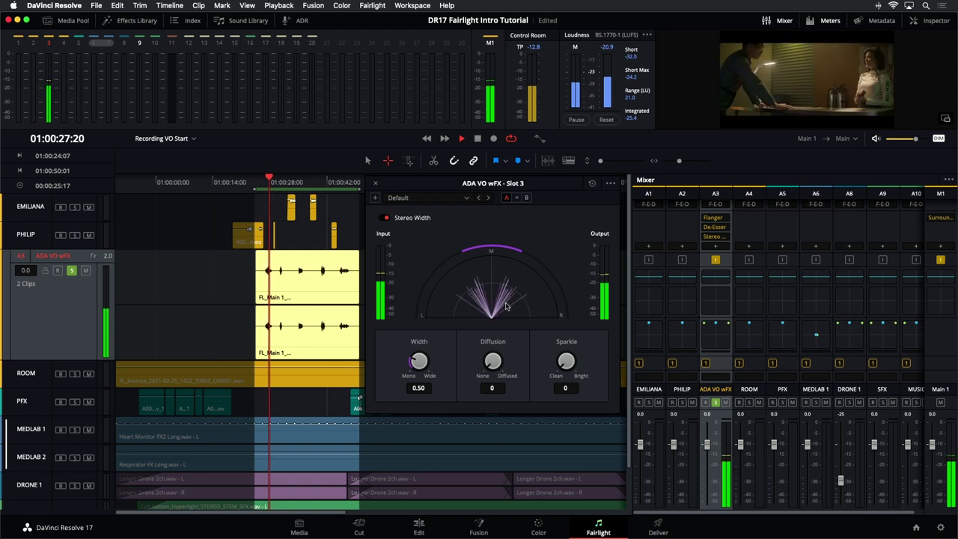
key(space)
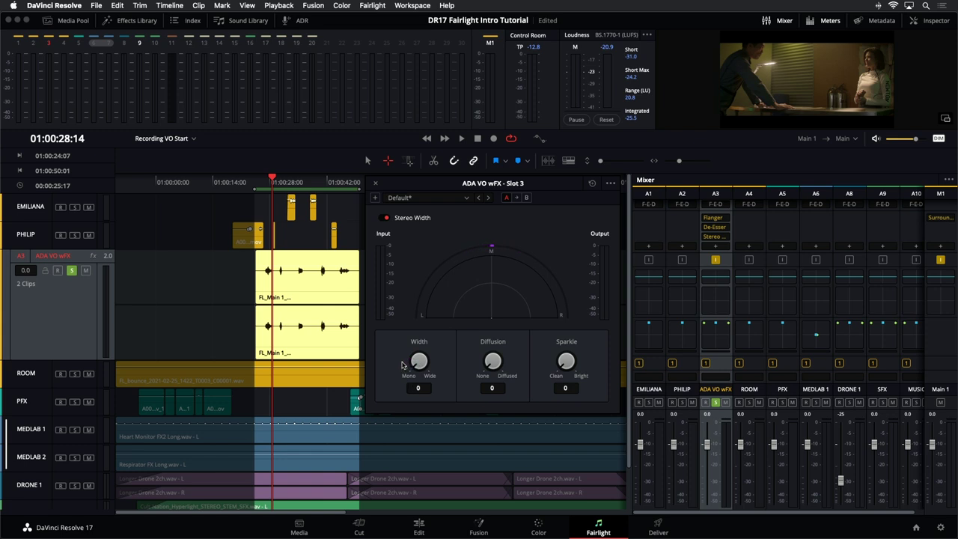
key(alt+slash)
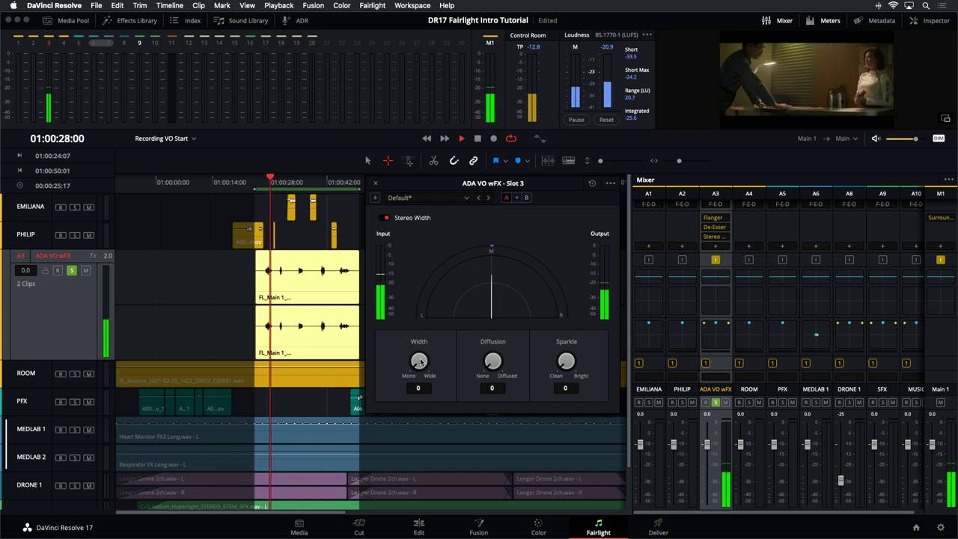
drag(420, 361, 557, 328)
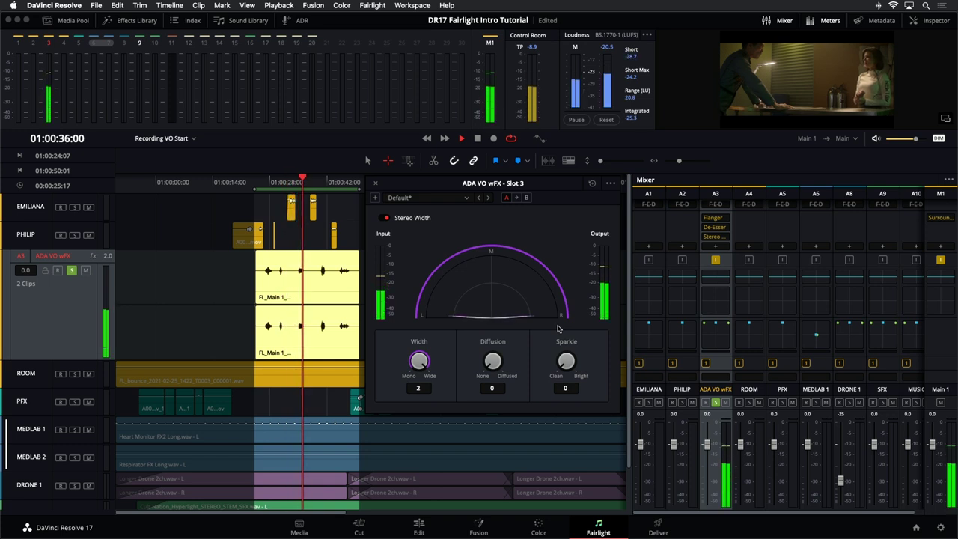
Step: Stop playback, set the Stereo Width of ADA VO wFX to 0.75 and close the effect window
key(space)
drag(419, 362, 339, 360)
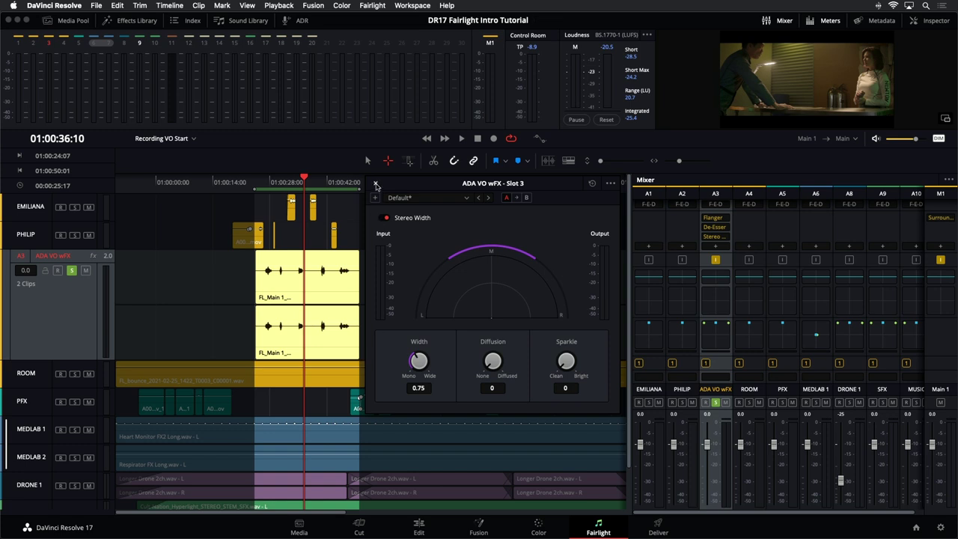
click(376, 184)
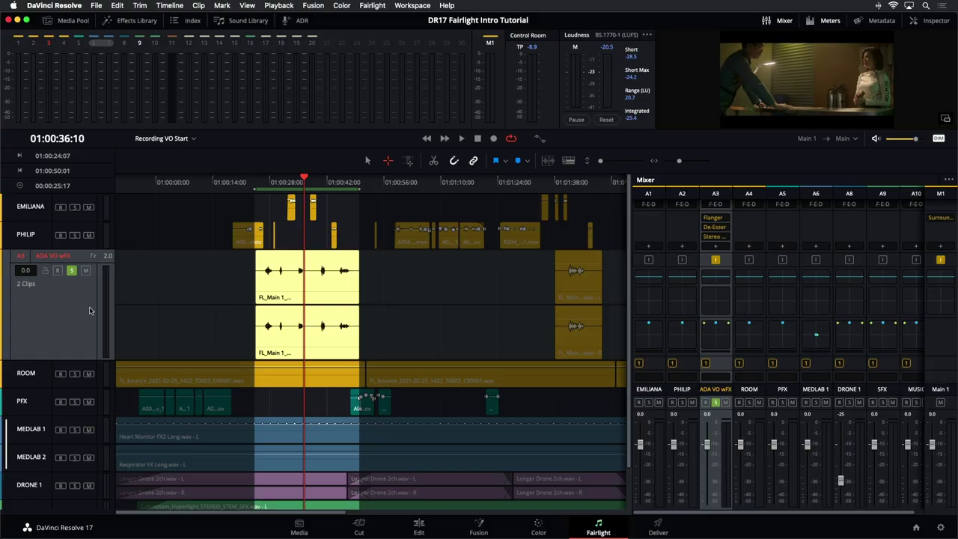
Step: Clear the range selection and reduce all timeline tracks to their minimum height
click(122, 296)
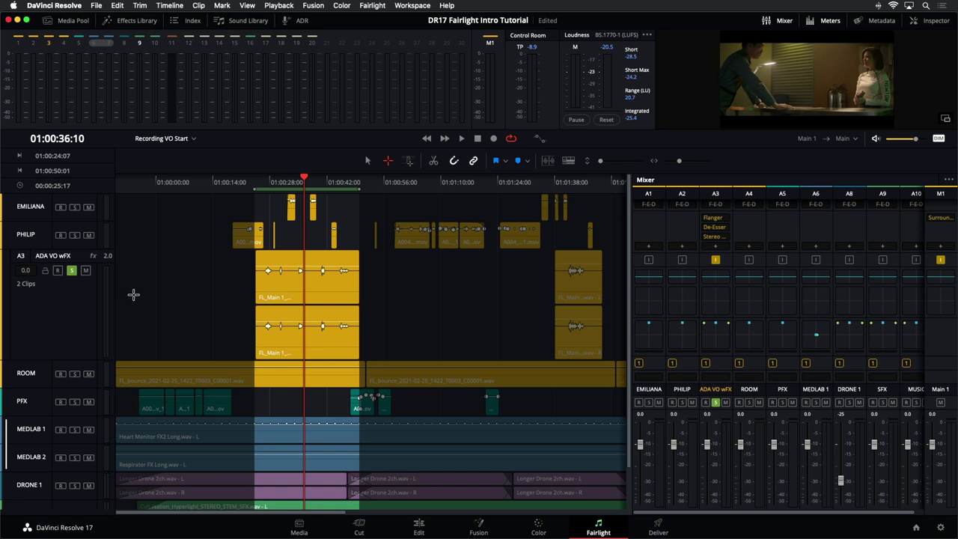
click(133, 294)
click(438, 299)
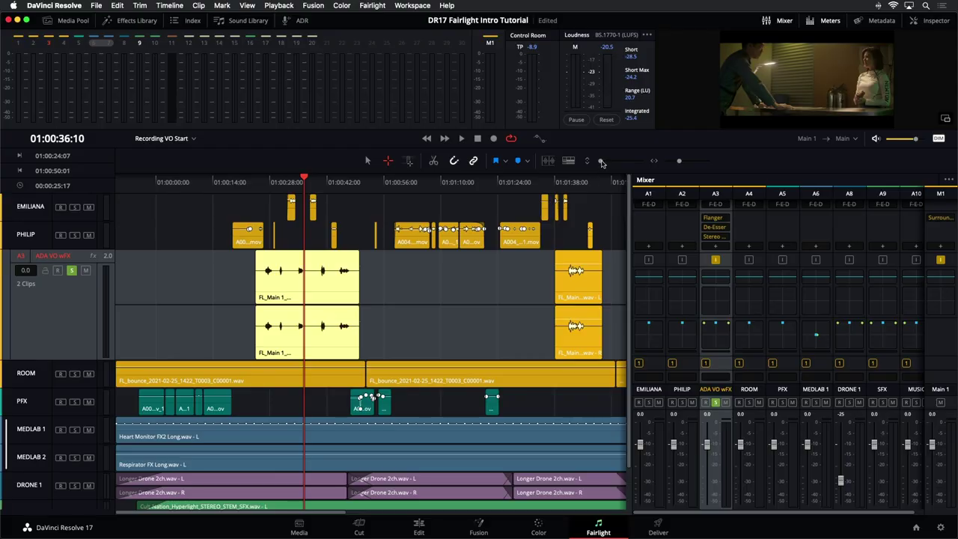
drag(601, 162, 599, 163)
click(443, 297)
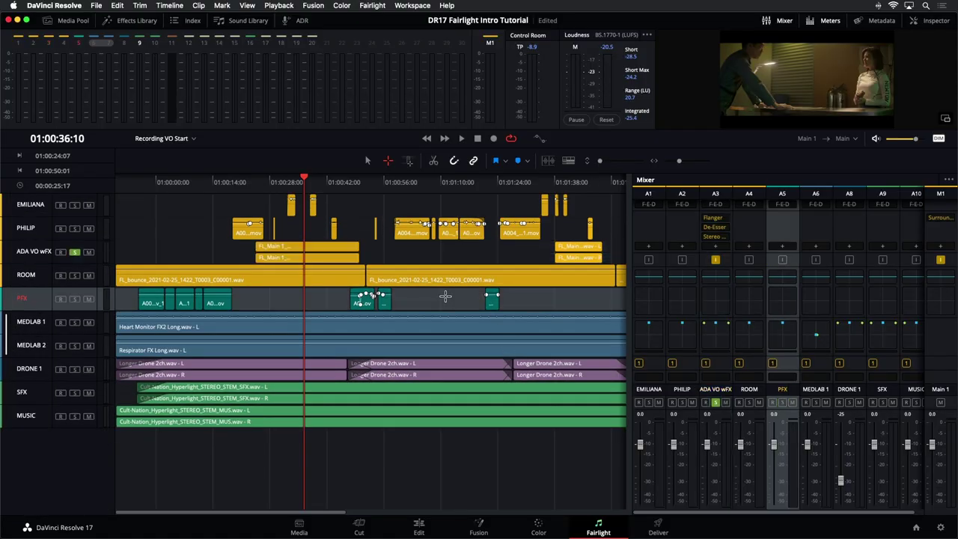
Step: Zoom the timeline out to fit all clips and show labels in the mixer
key(super+minus)
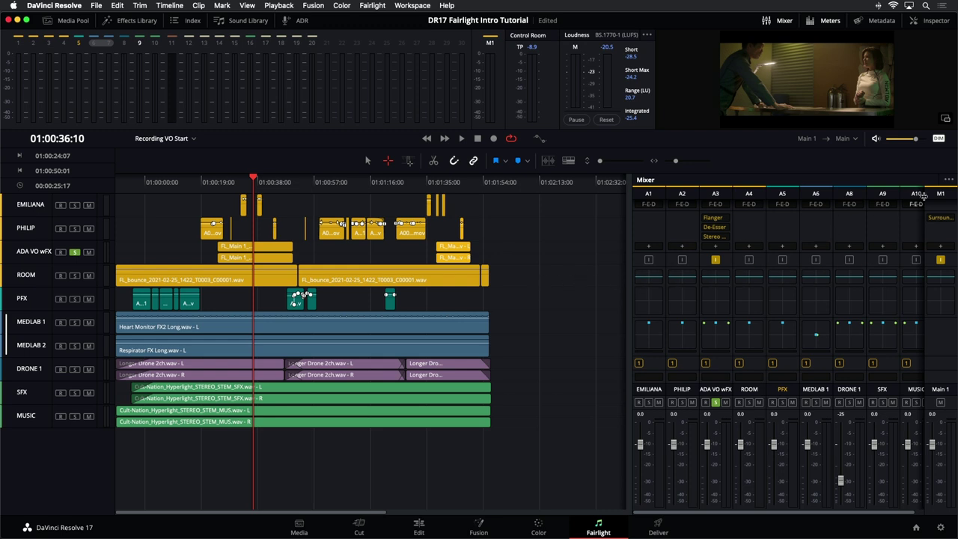
click(949, 181)
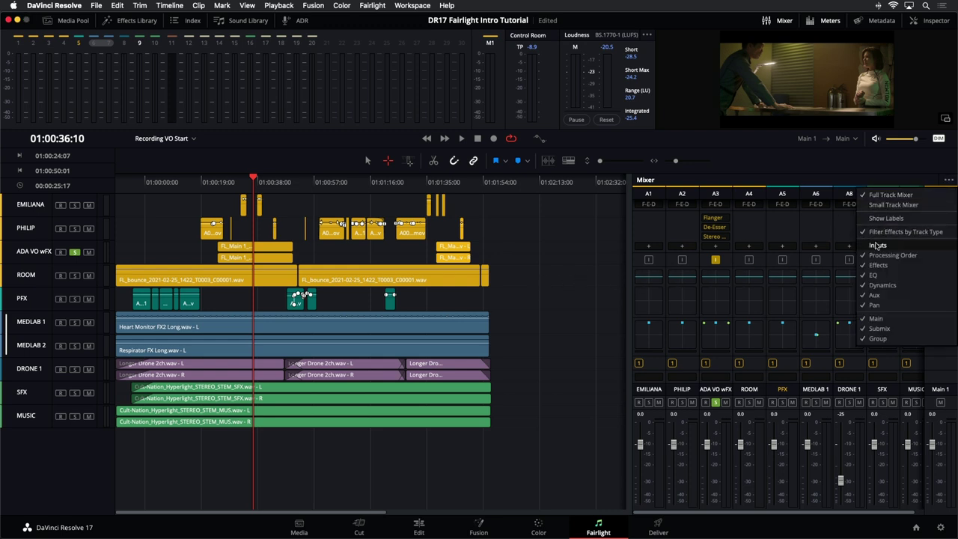
click(885, 217)
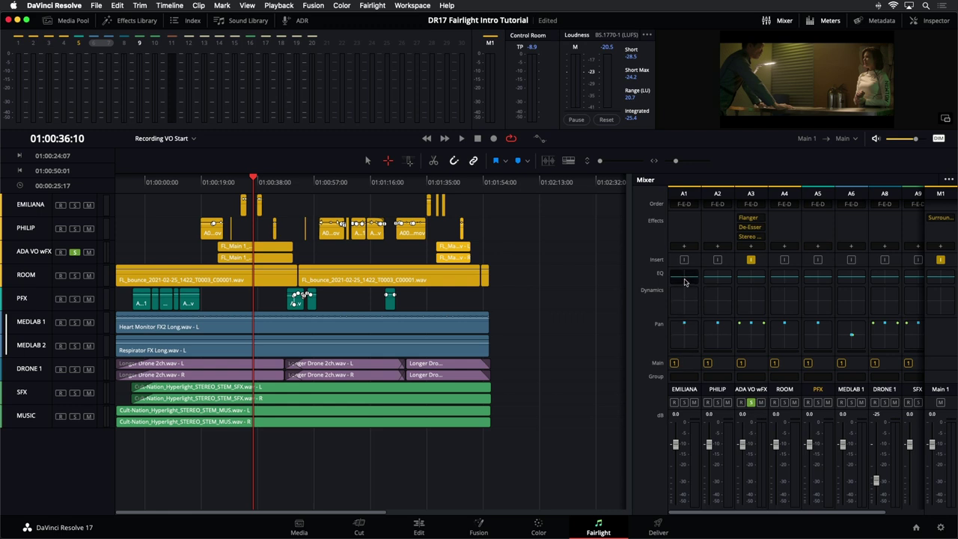
Step: Examine the band controls in track A1's Equalizer over the mixer area, and close its window
double_click(684, 277)
drag(589, 147, 714, 156)
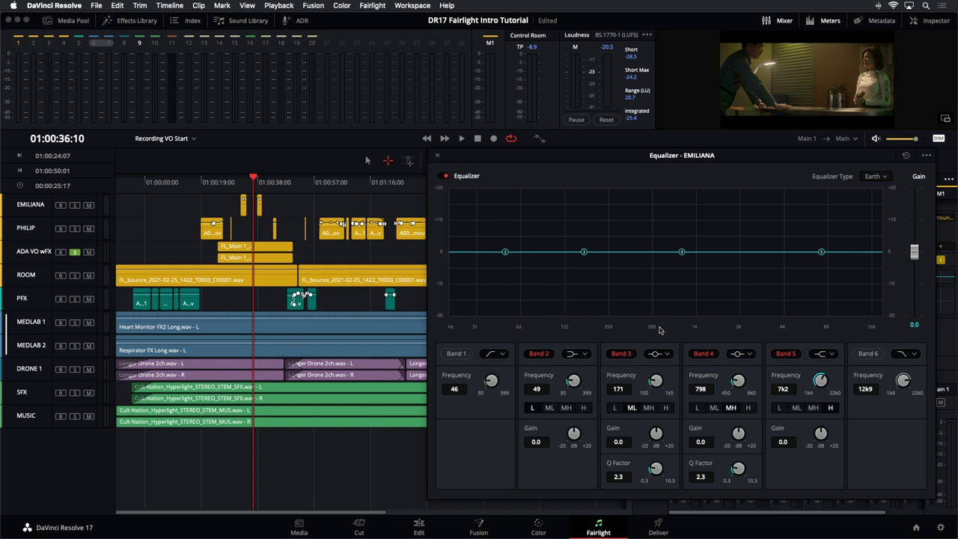
click(438, 158)
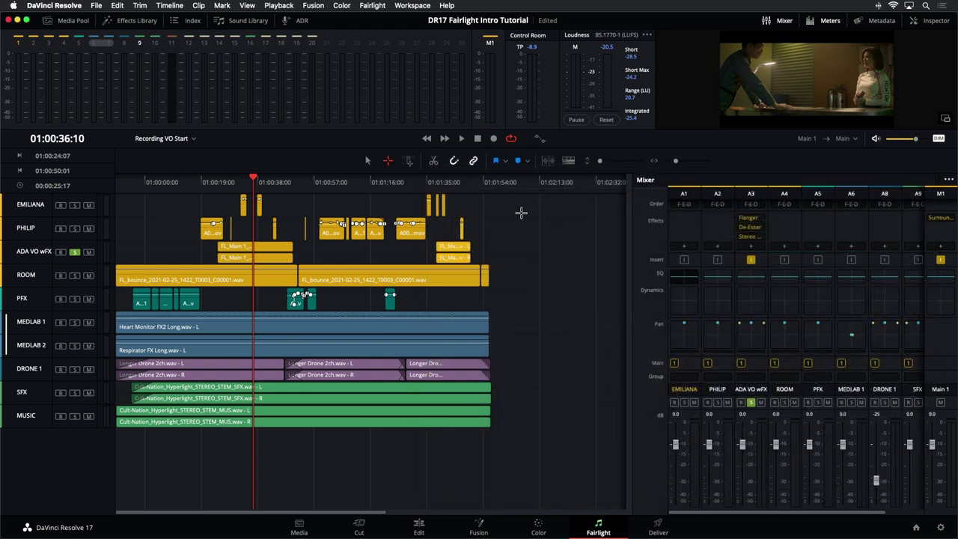
Step: Select track A1 and solo it in place of ADA VO wFX
click(564, 279)
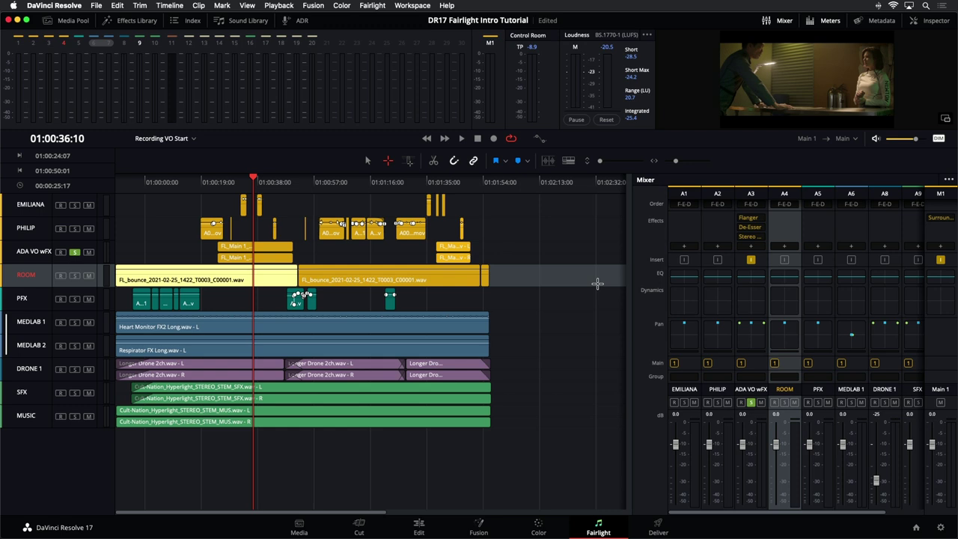
click(684, 237)
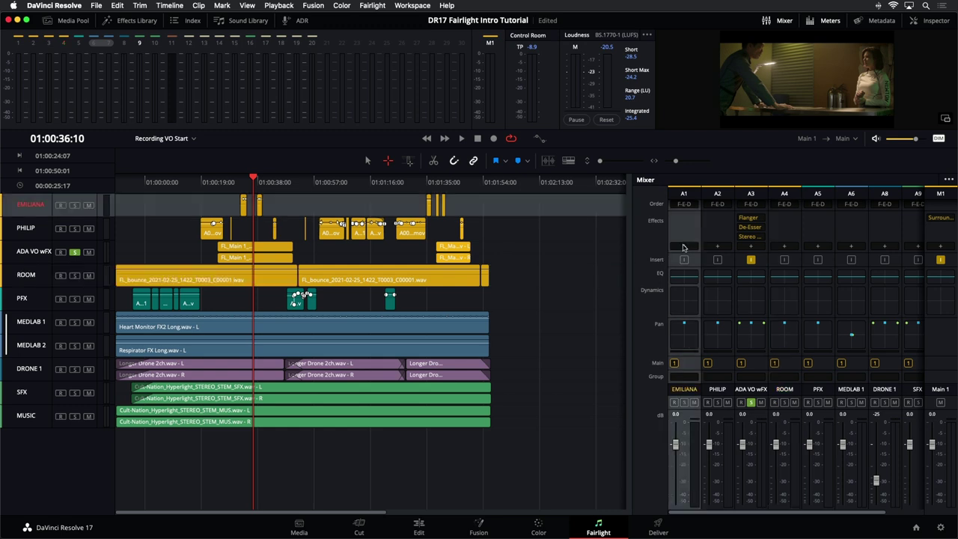
click(74, 204)
click(74, 253)
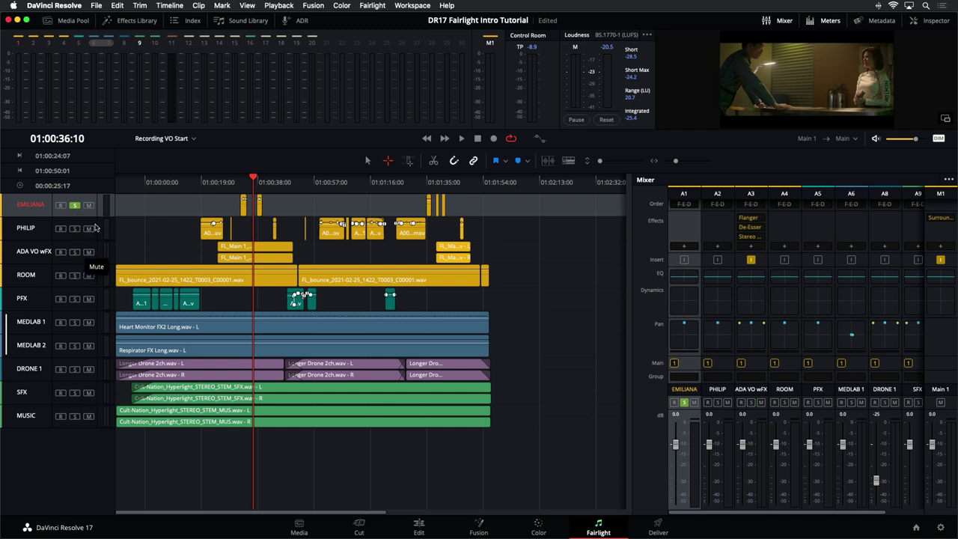
Step: Enlarge track A1's height and zoom in on its first clip with the playhead at 01:00:34:09
click(245, 181)
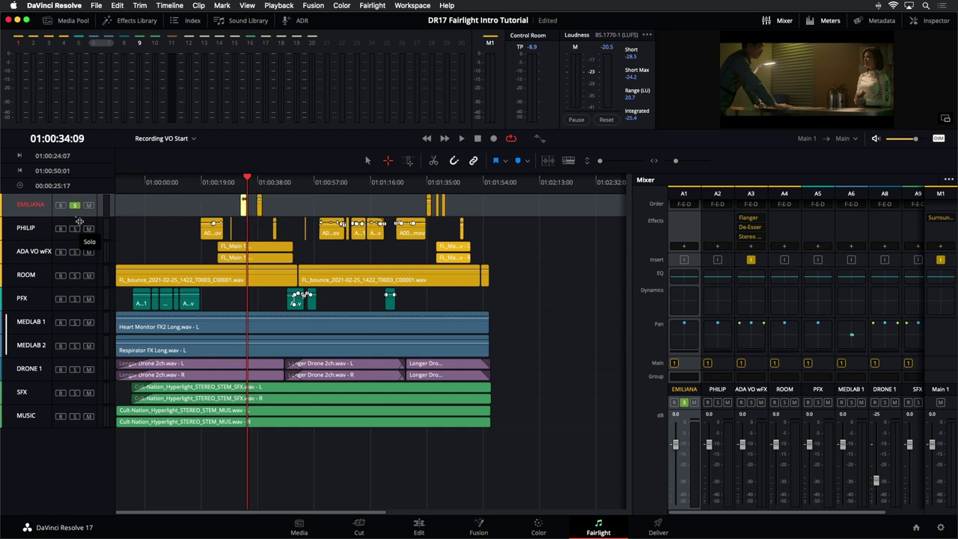
drag(81, 216, 88, 336)
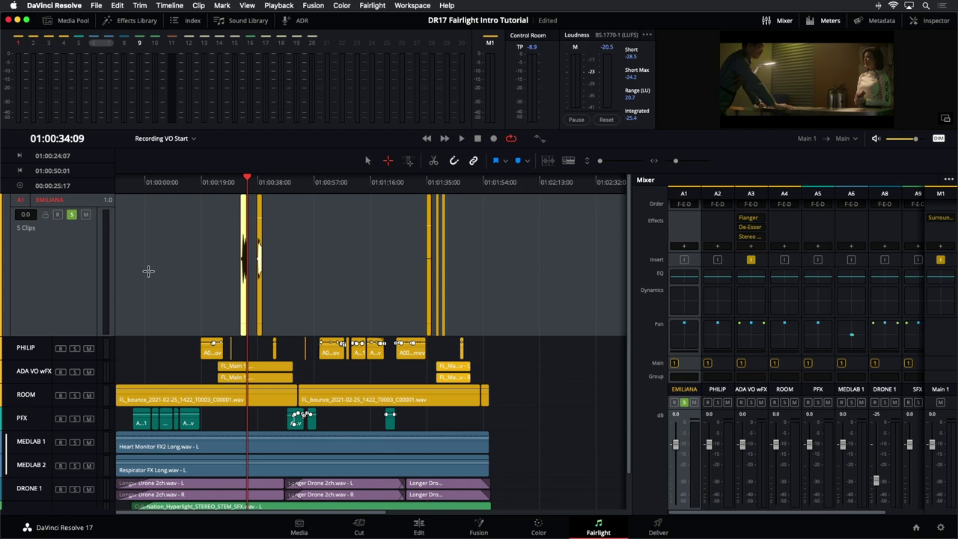
scroll(149, 271, up, 8)
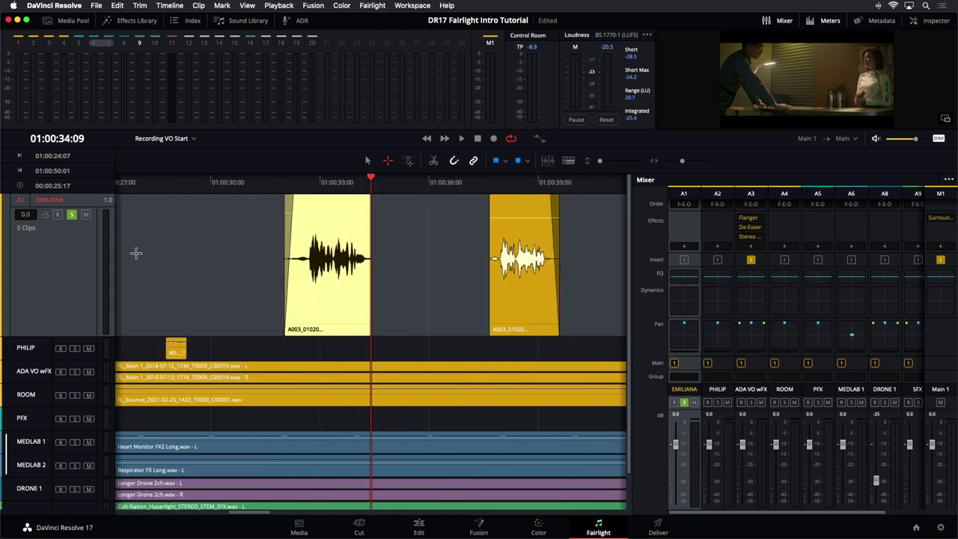
Step: Set track A1's first clip as the range selection, play it in the loop and stop playback
click(300, 192)
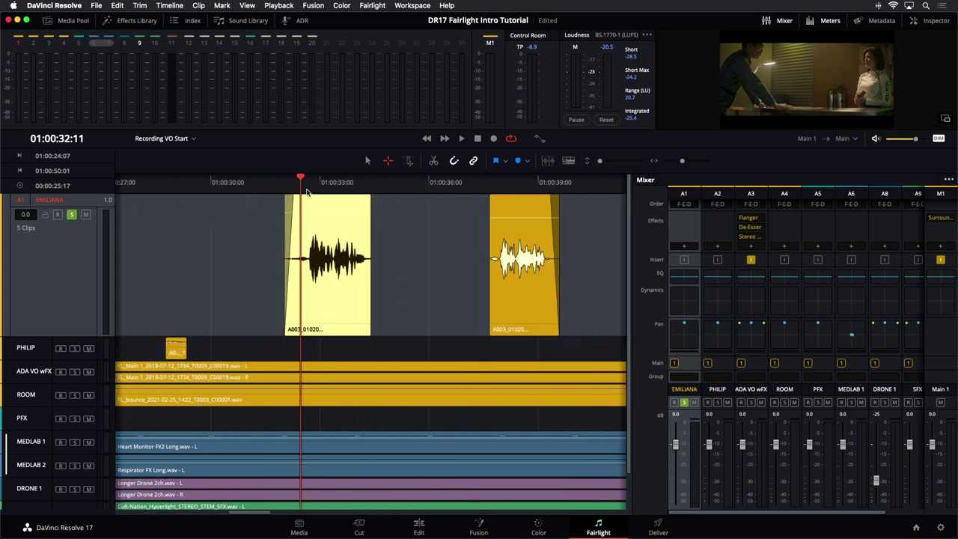
click(331, 303)
key(space)
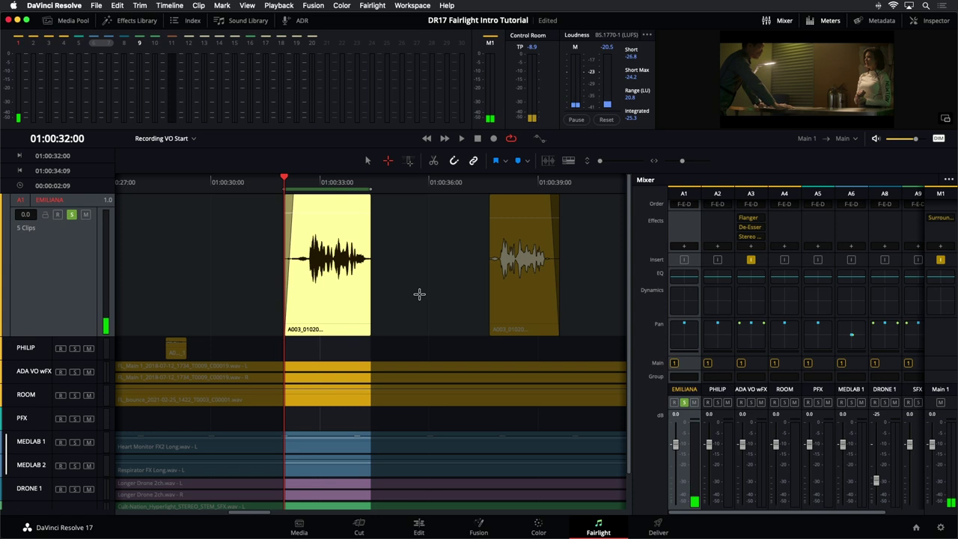
key(space)
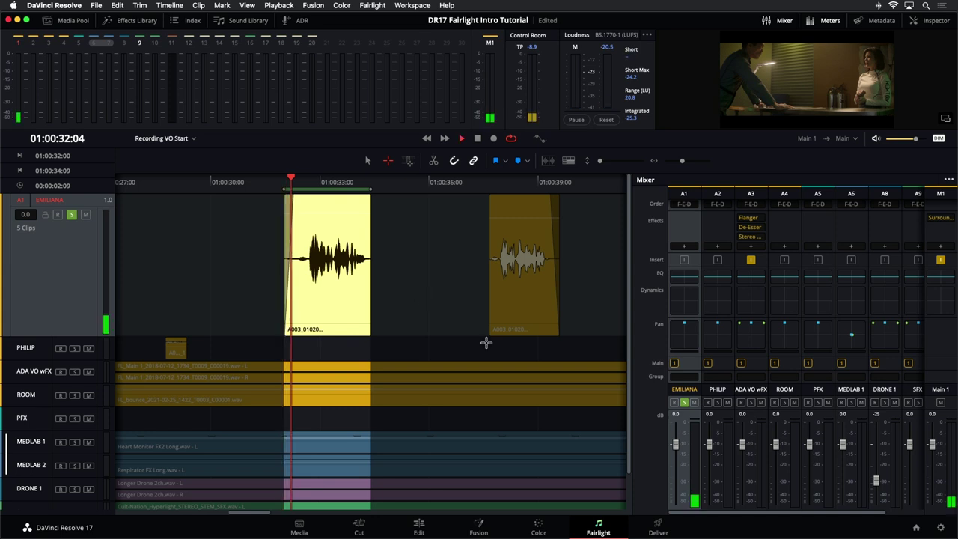
key(space)
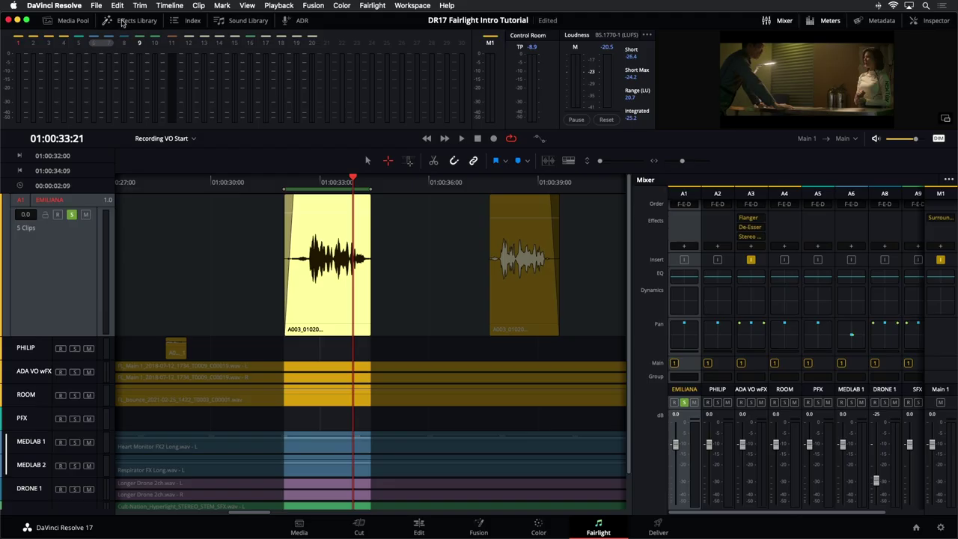
Step: Add the Noise Reduction effect from the Effects Library to track A1 and move its window clear of the clip and mixer
click(127, 20)
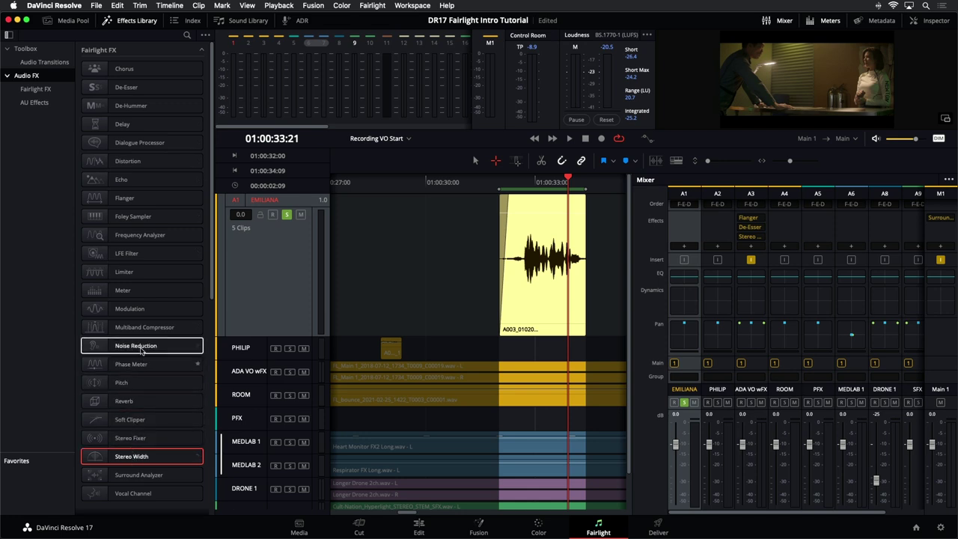
drag(139, 346, 279, 267)
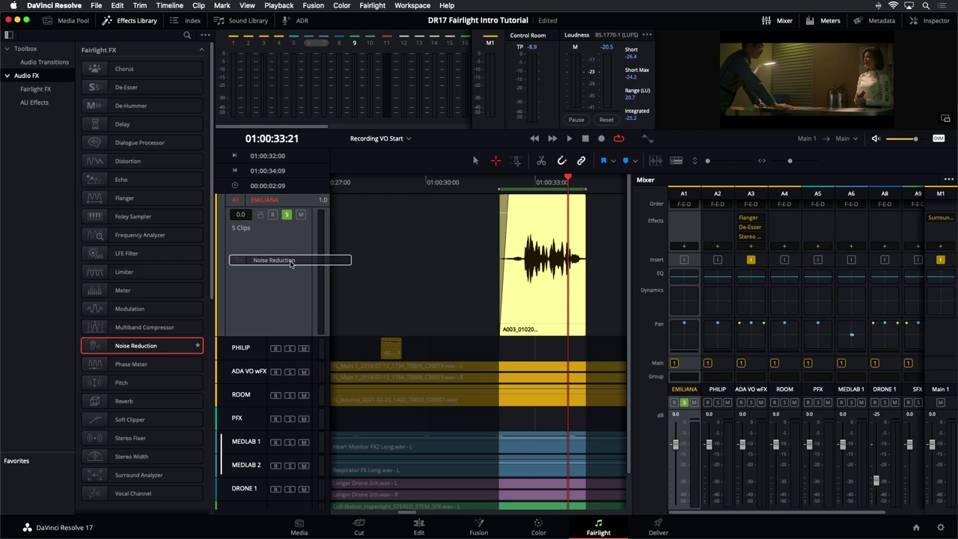
drag(290, 263, 291, 264)
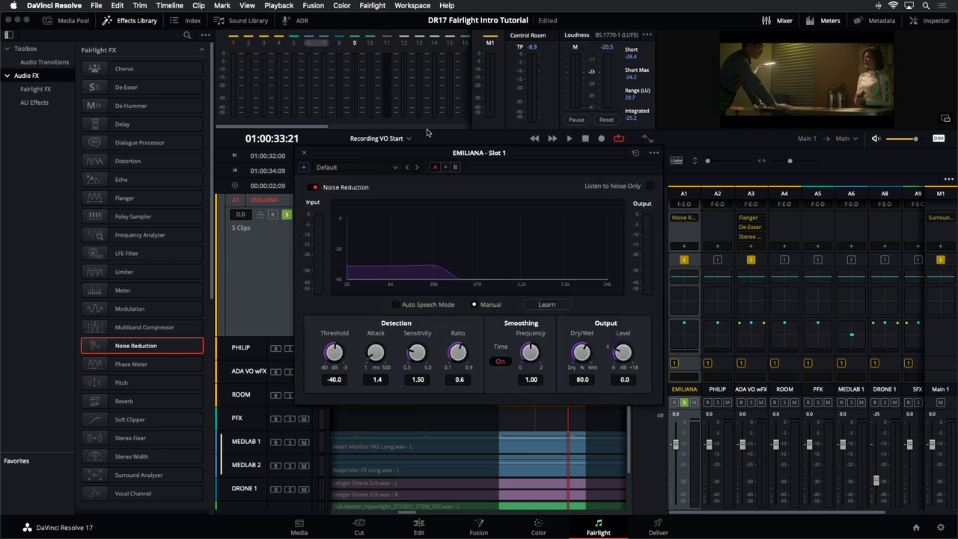
drag(421, 153, 453, 187)
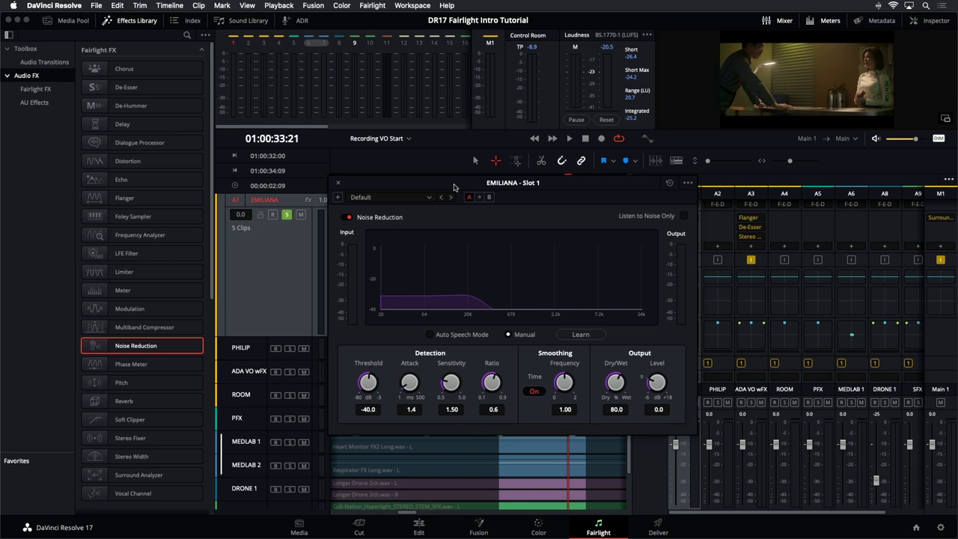
drag(454, 186, 202, 150)
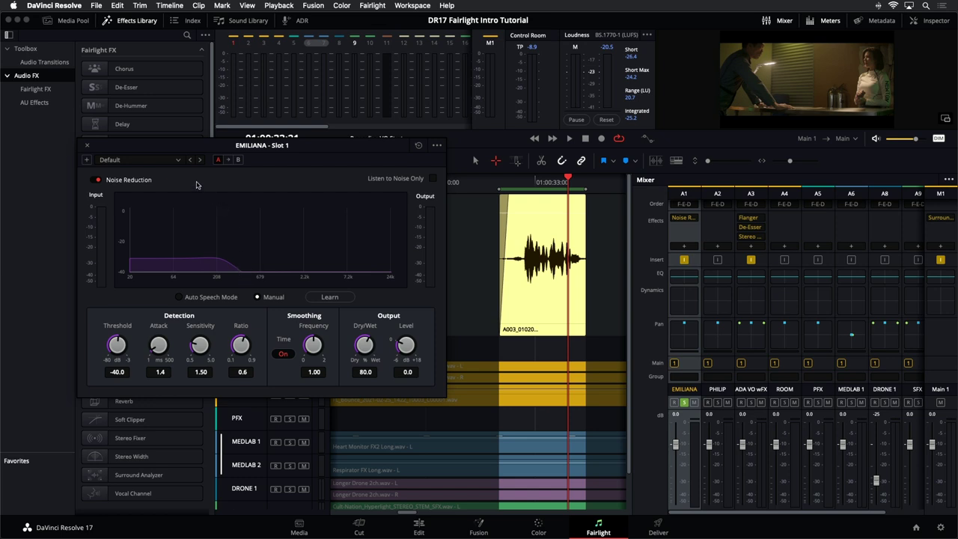
Step: Load the Reset Noise Profile preset in track A1's Noise Reduction effect and play the selected clip through it
click(176, 161)
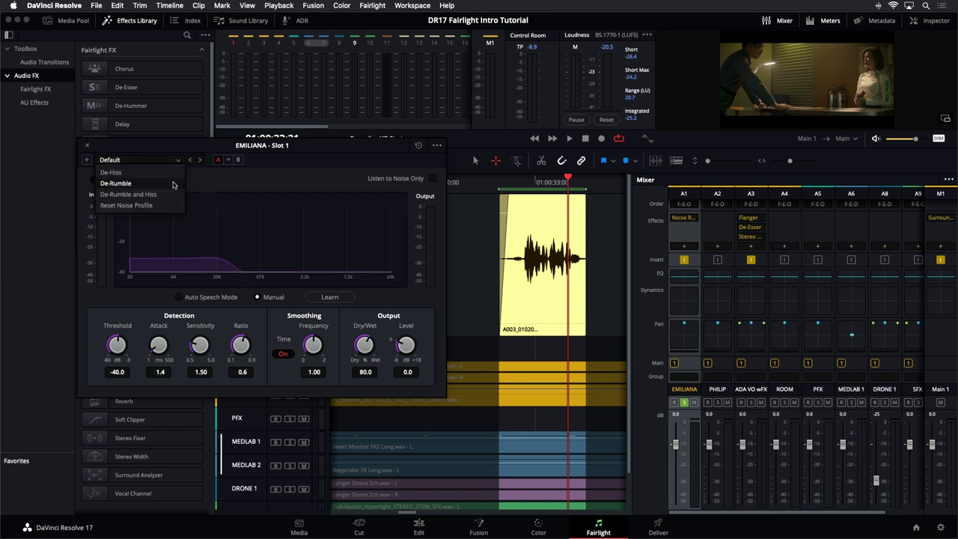
click(123, 205)
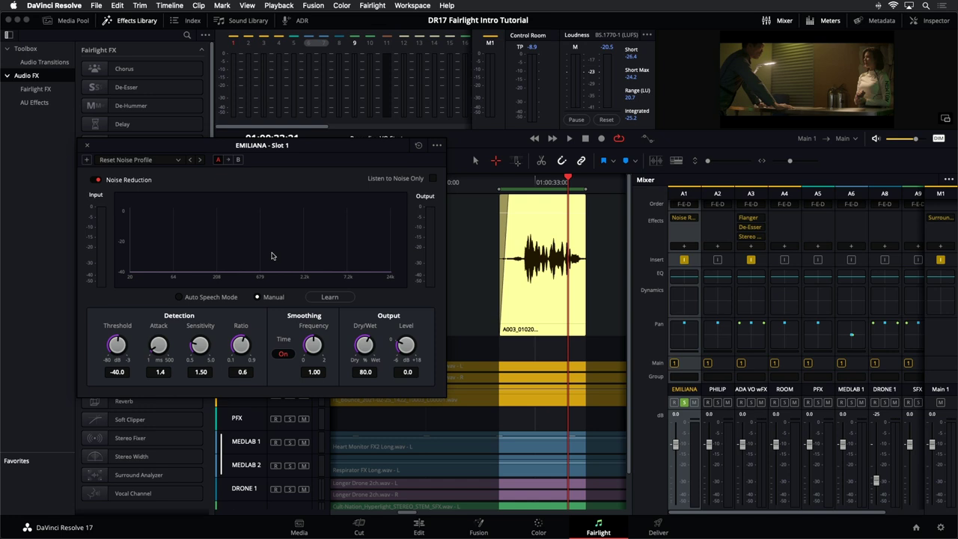
key(space)
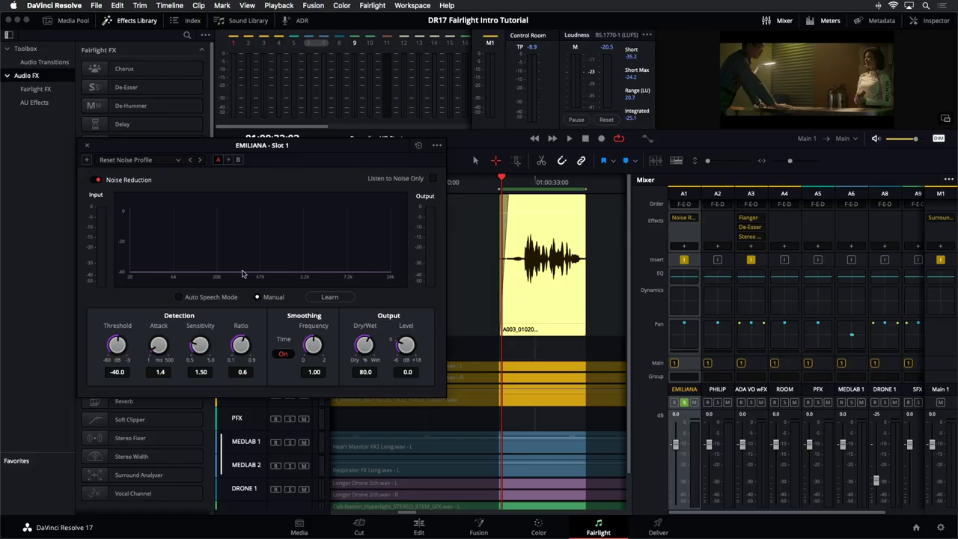
key(space)
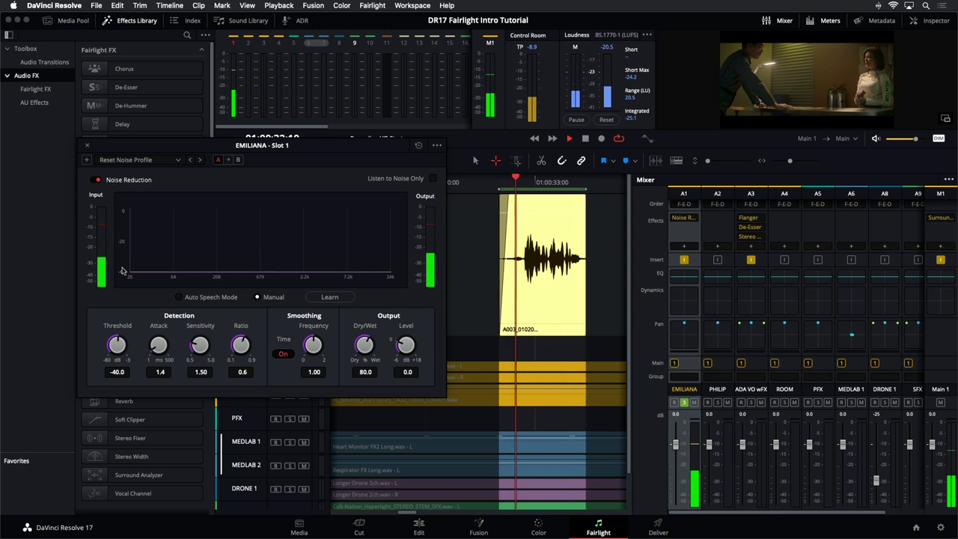
key(space)
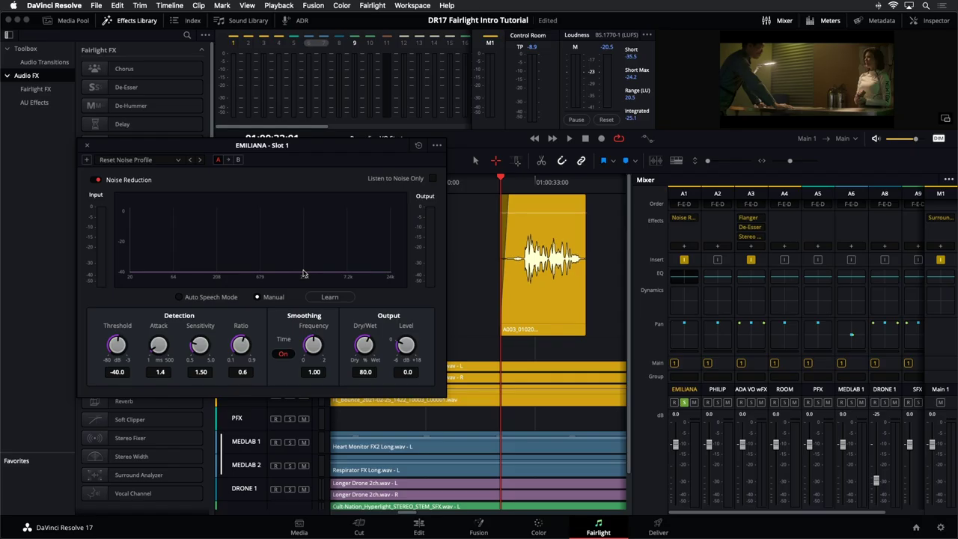
key(space)
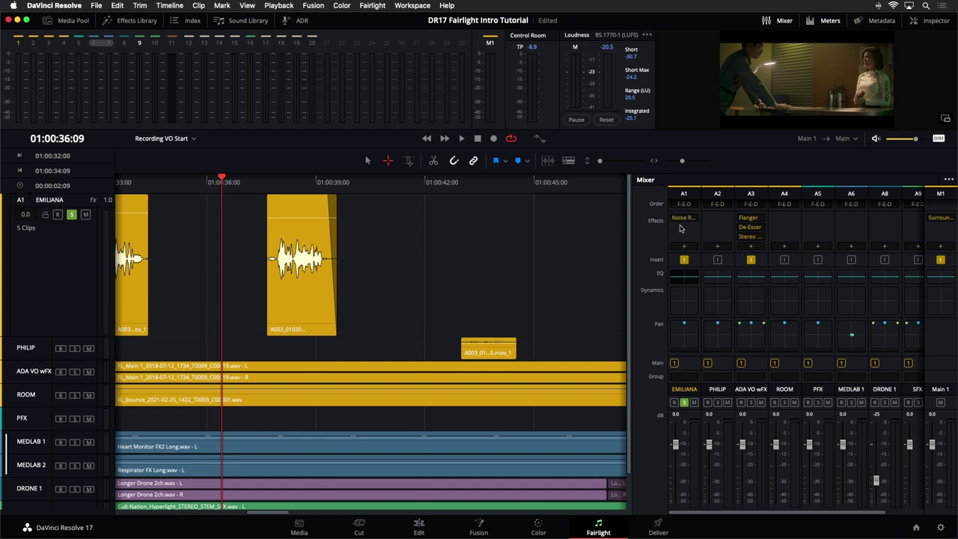
mouse_move(674, 221)
right_click(694, 222)
click(661, 221)
Step: Select track A1's first clip as the range and open the track's Equalizer, moving its window clear of the mixer's edge
mouse_move(673, 220)
drag(270, 512, 258, 512)
click(255, 319)
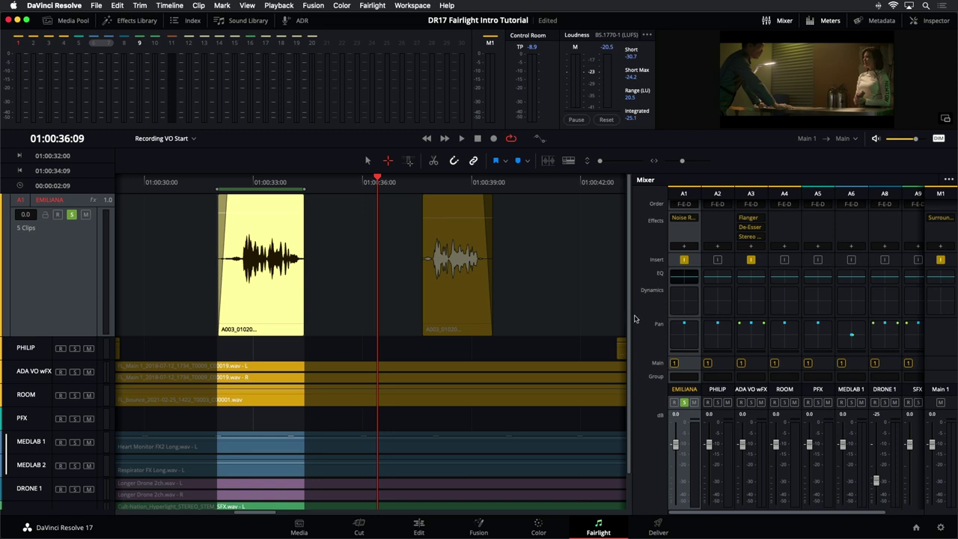
double_click(692, 276)
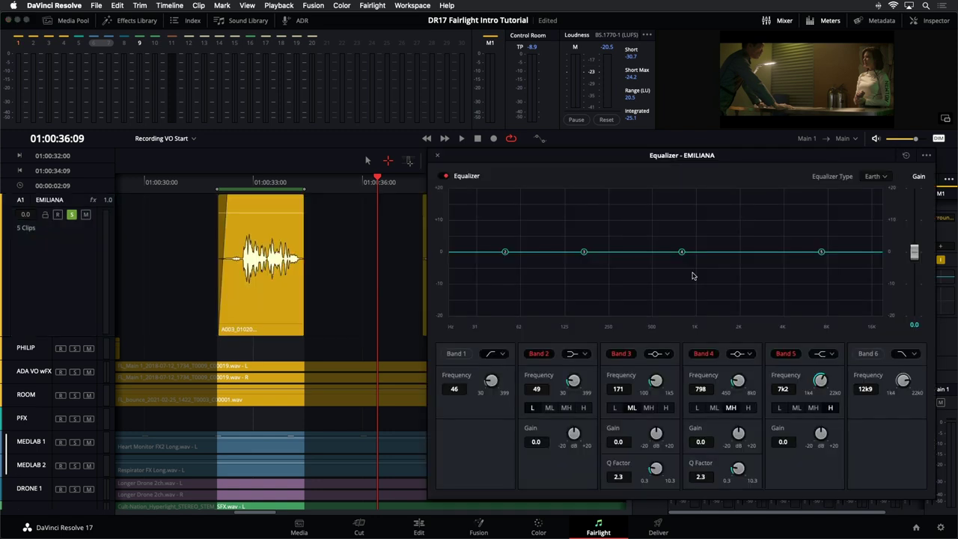
drag(561, 158, 493, 141)
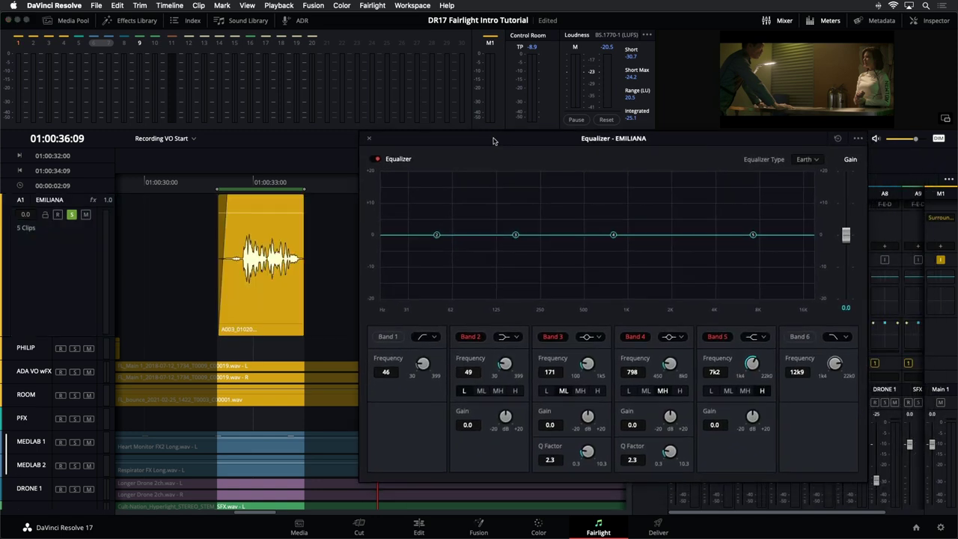
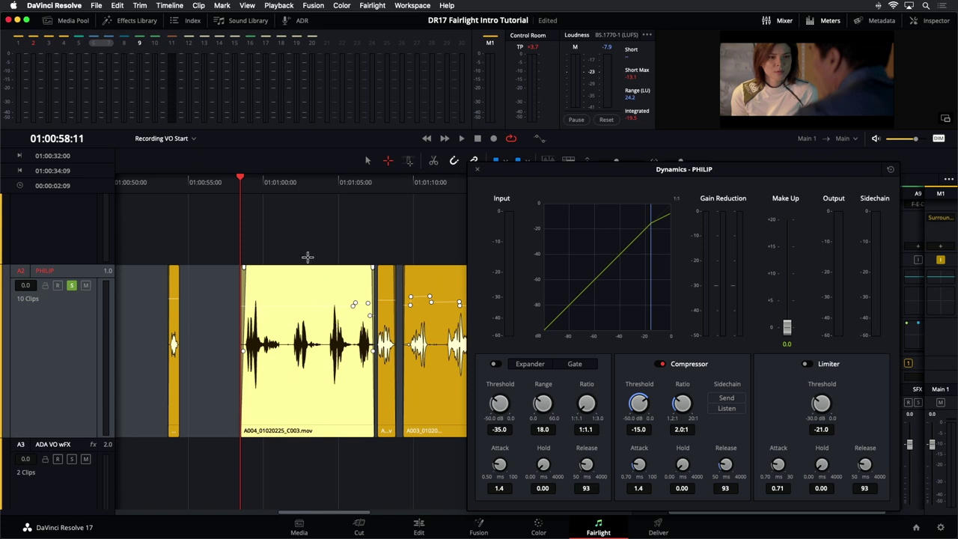
Step: Set track A2's clip A004_01020225_C003.mov as the range selection and audition it with the Dynamics meters in view
click(302, 186)
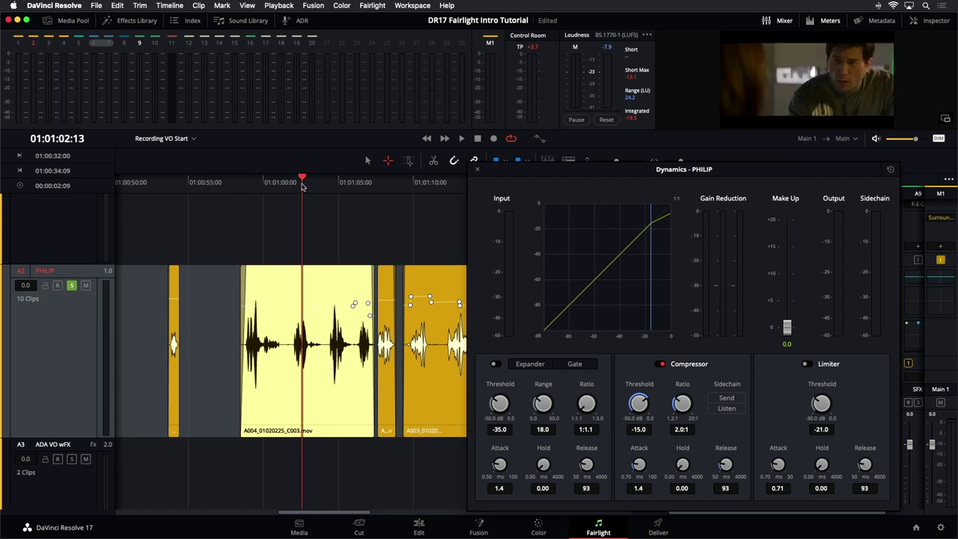
scroll(304, 188, up, 5)
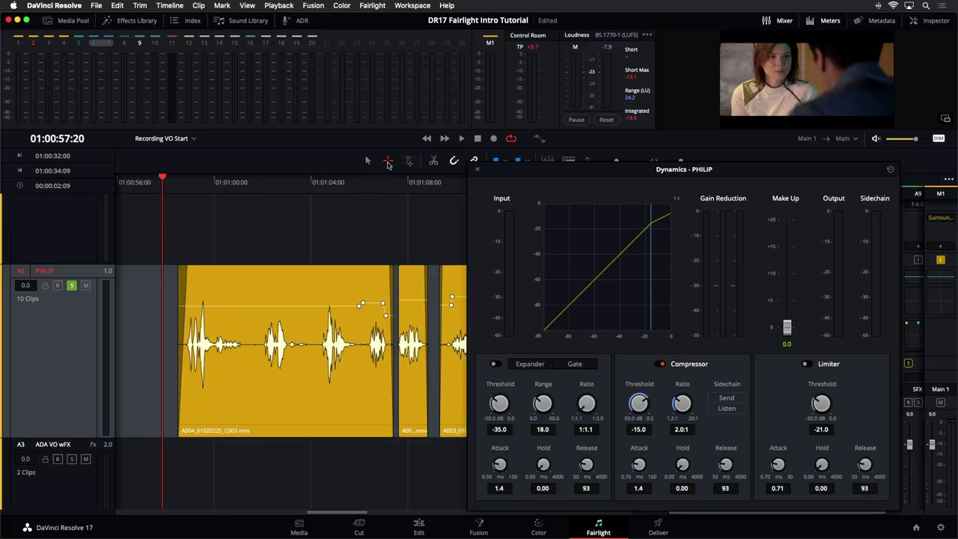
click(328, 409)
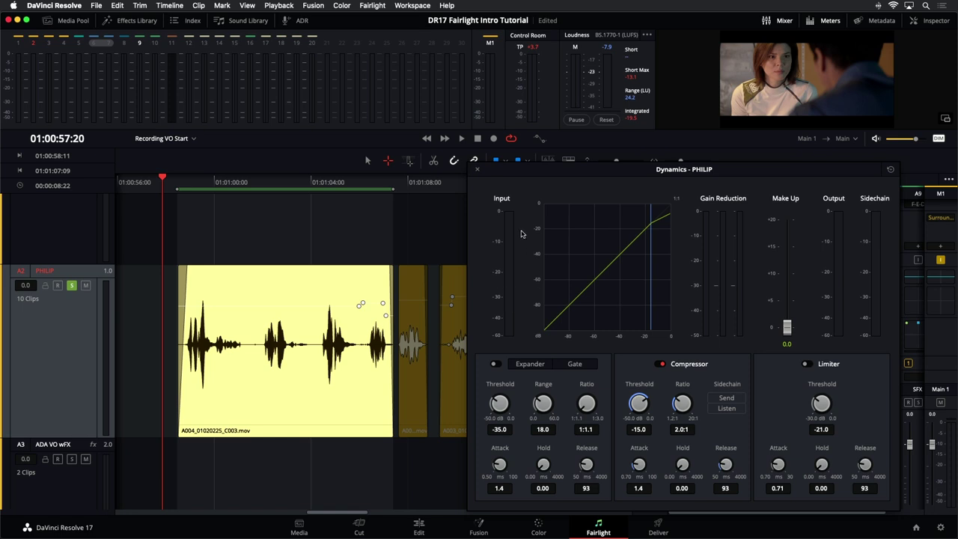
key(space)
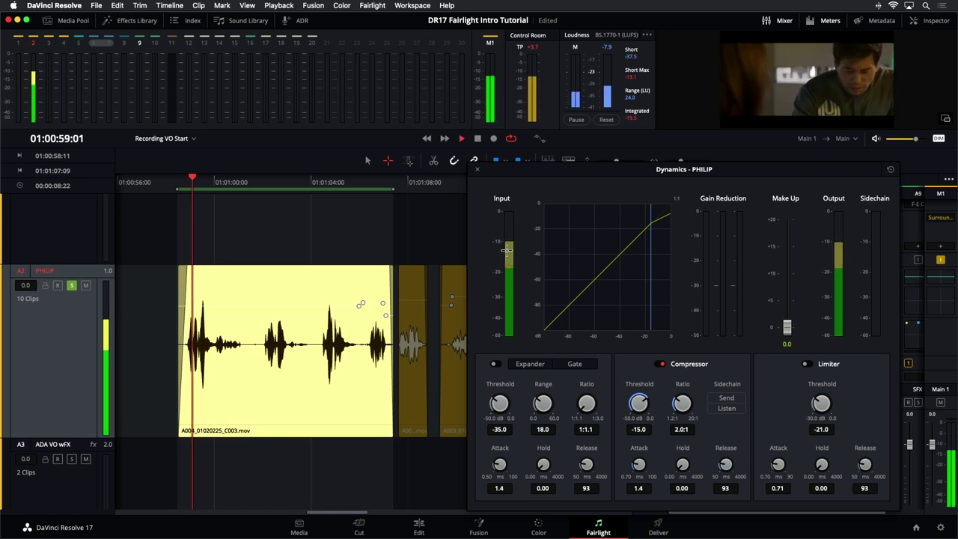
key(space)
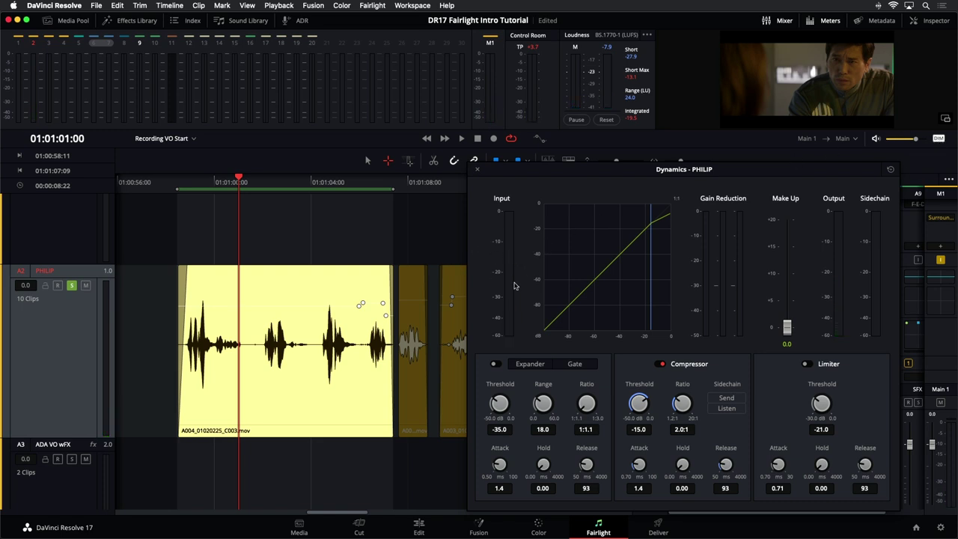
key(alt+/)
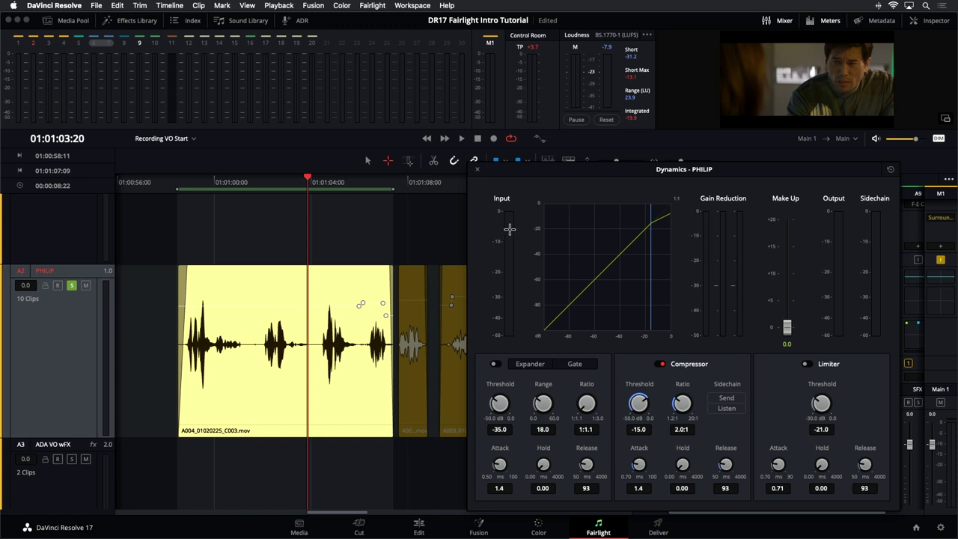
key(alt+slash)
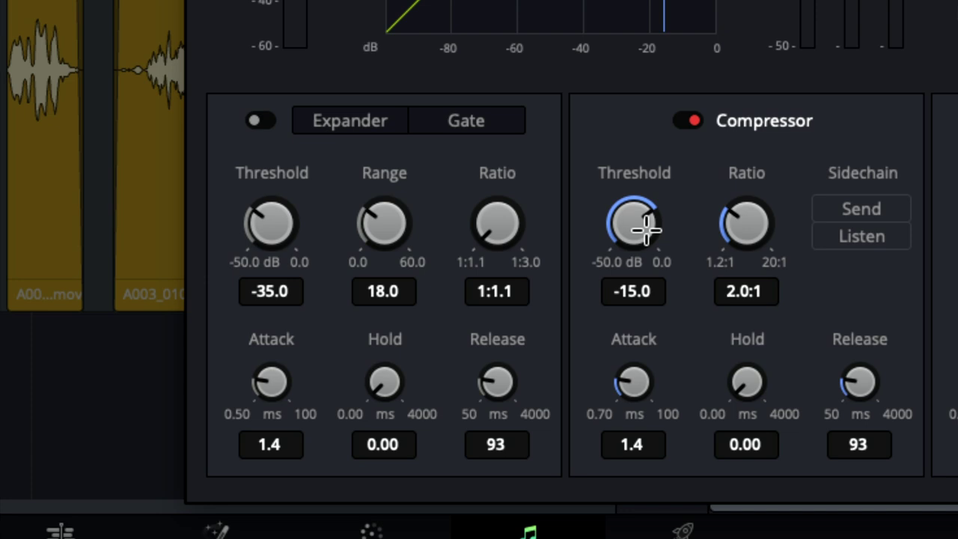
Step: Set track A2's compressor threshold to -15.2 dB and ratio to 4.0:1, and audition the clip with this compression
drag(646, 229, 640, 223)
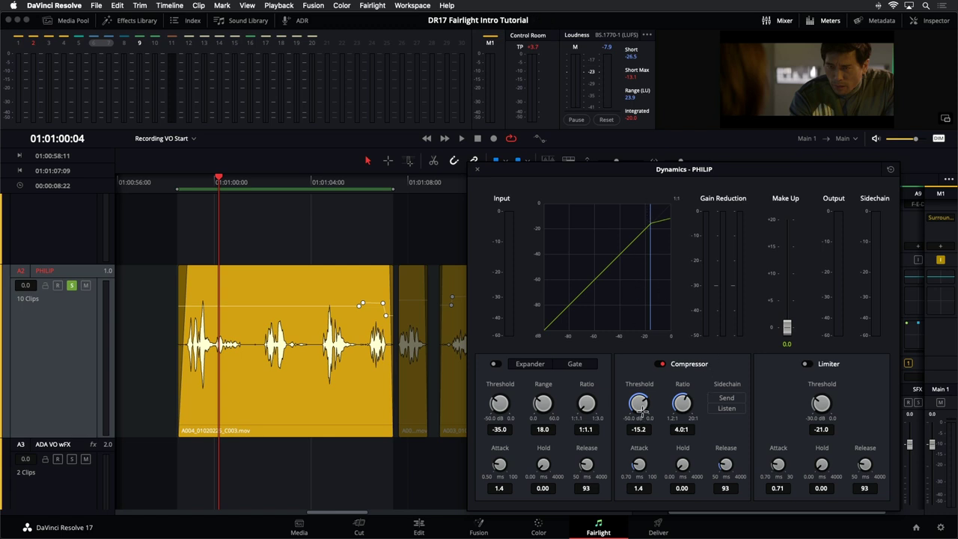
key(slash)
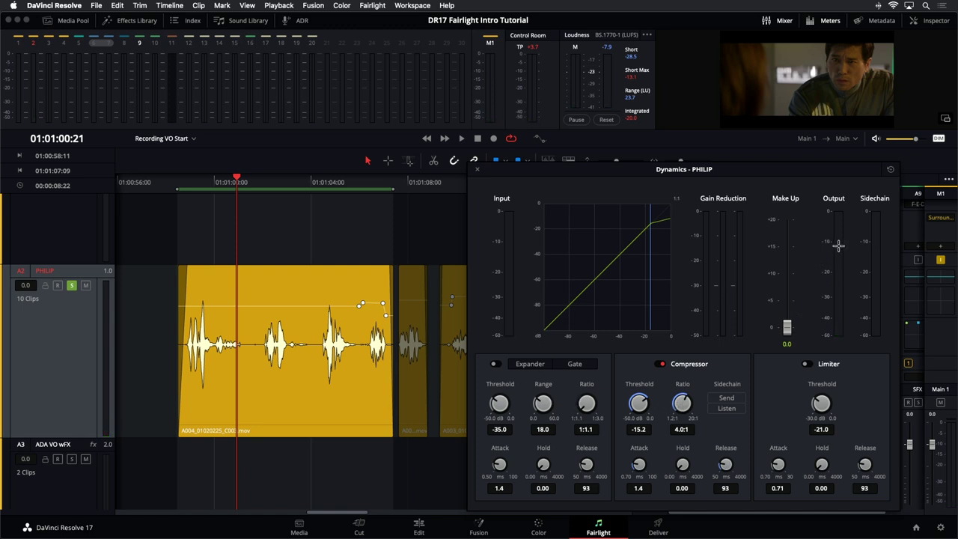
key(slash)
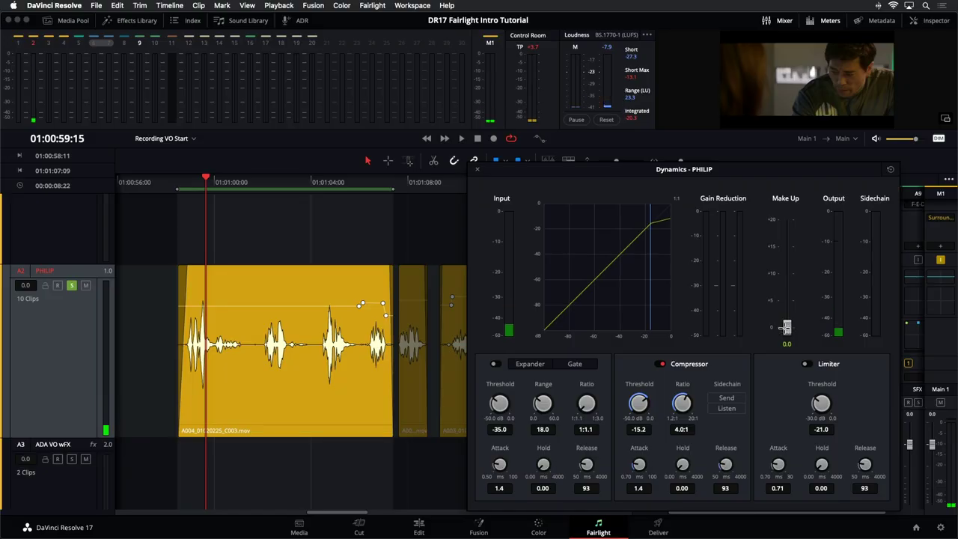
drag(787, 326, 787, 317)
drag(786, 307, 786, 299)
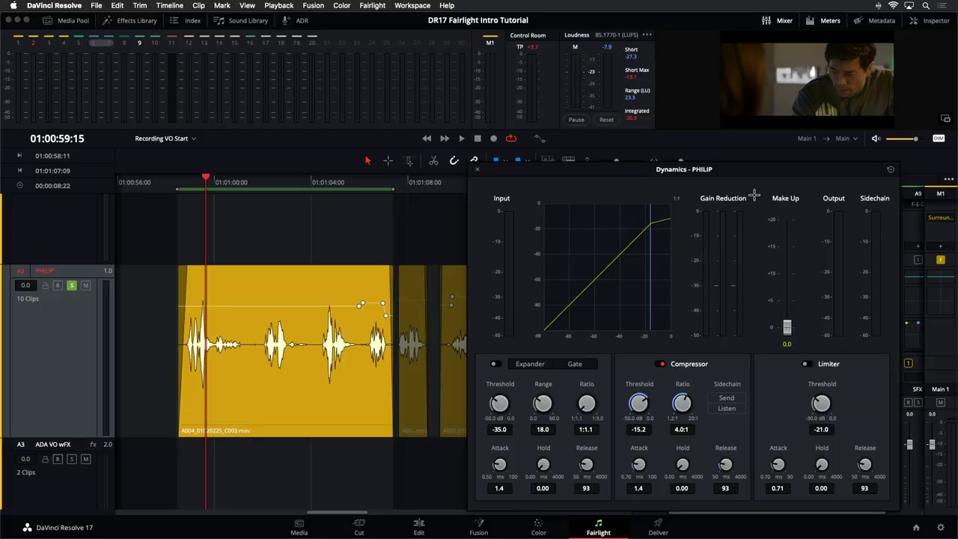
key(space)
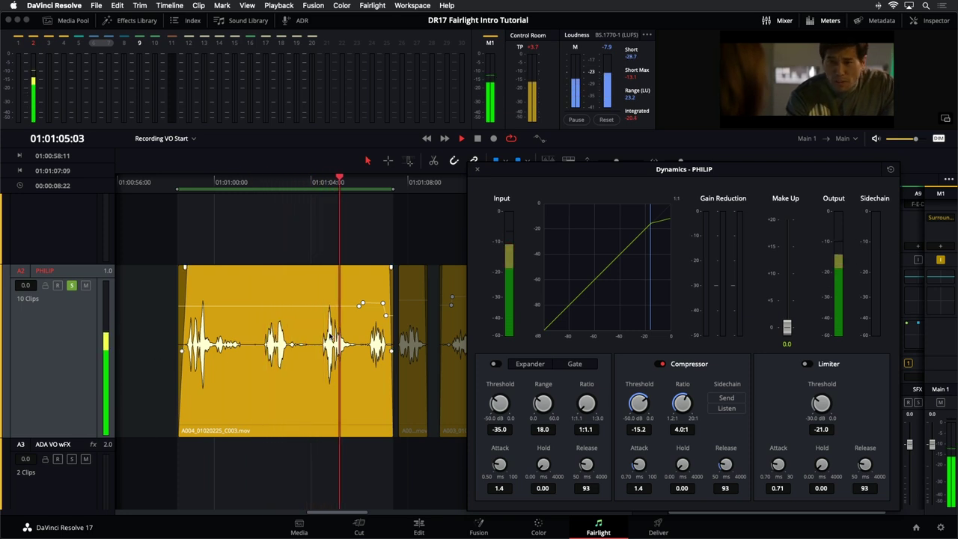
key(space)
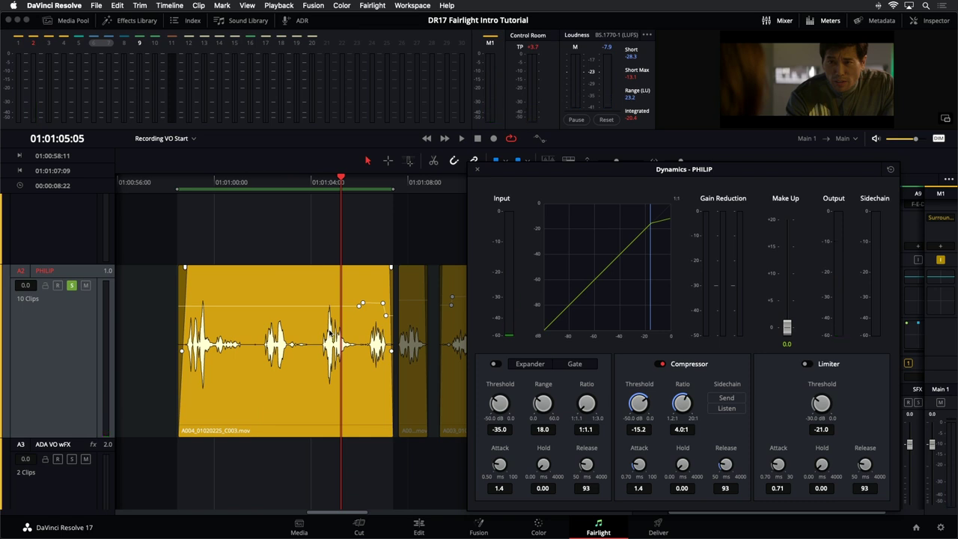
Step: Fit the whole timeline at minimum track height with the Dynamics window closed, and open track A2's processing order choices
click(476, 171)
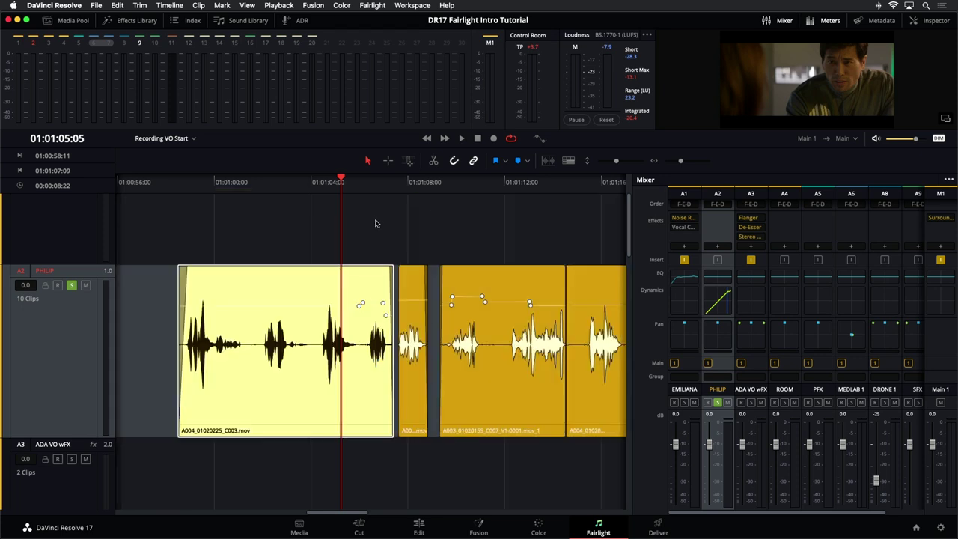
key(shift+z)
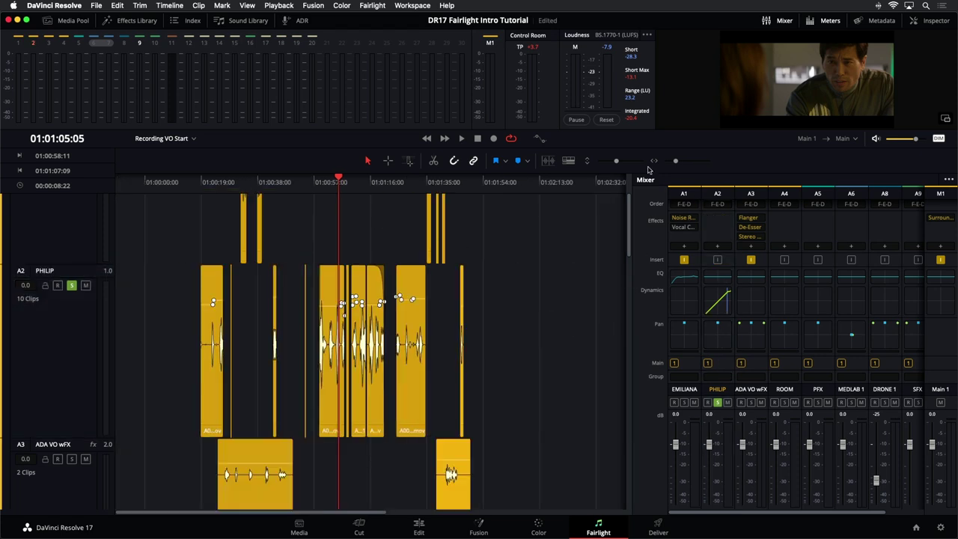
drag(616, 162, 600, 160)
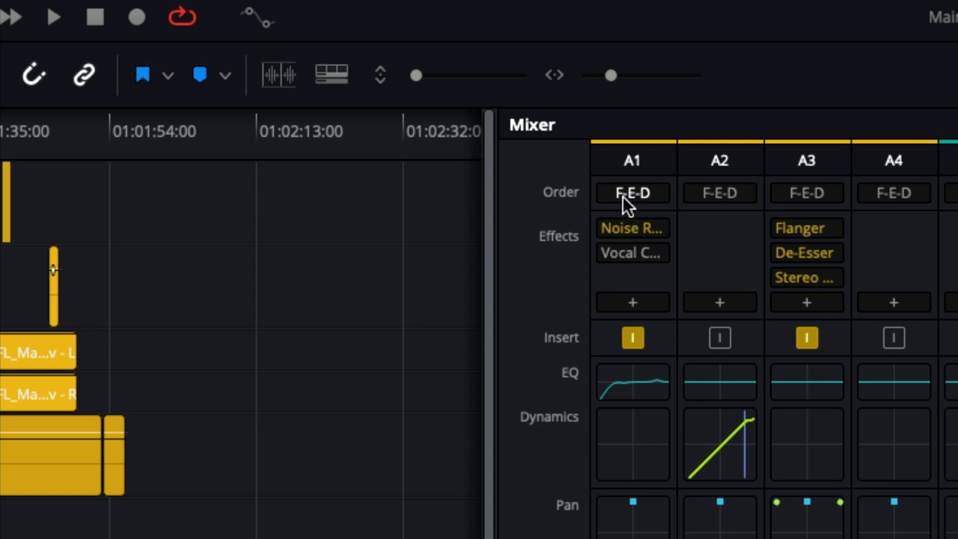
click(703, 196)
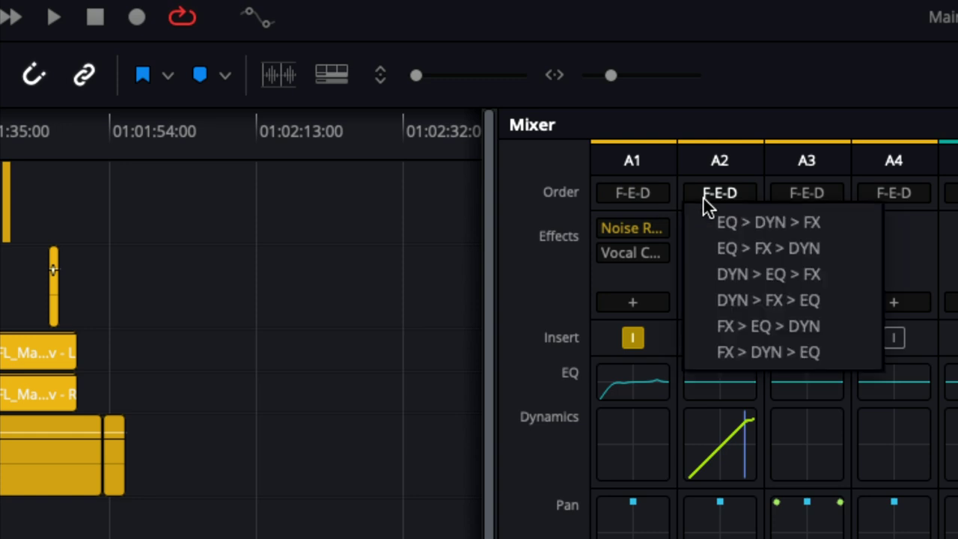
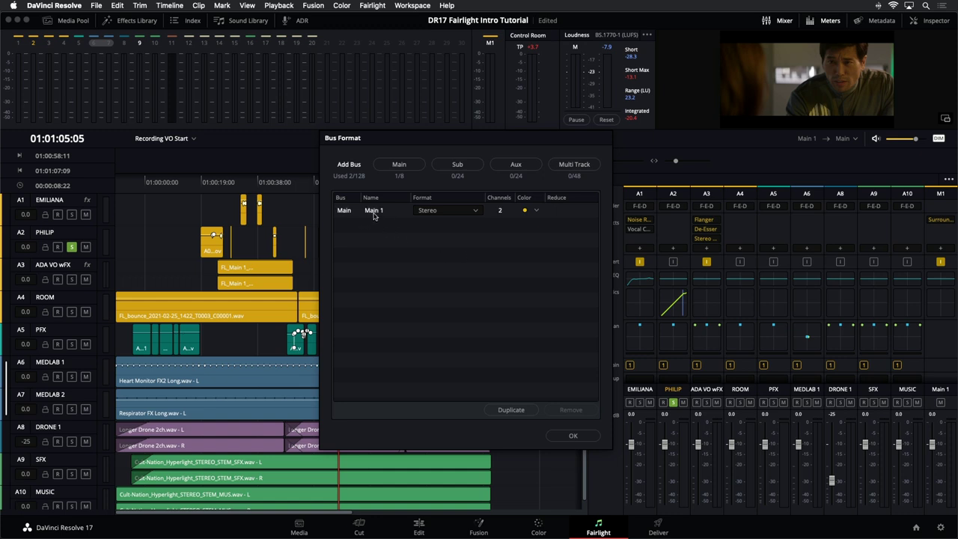
Step: Add a second main bus to the Bus Format list and name it M&E
click(417, 170)
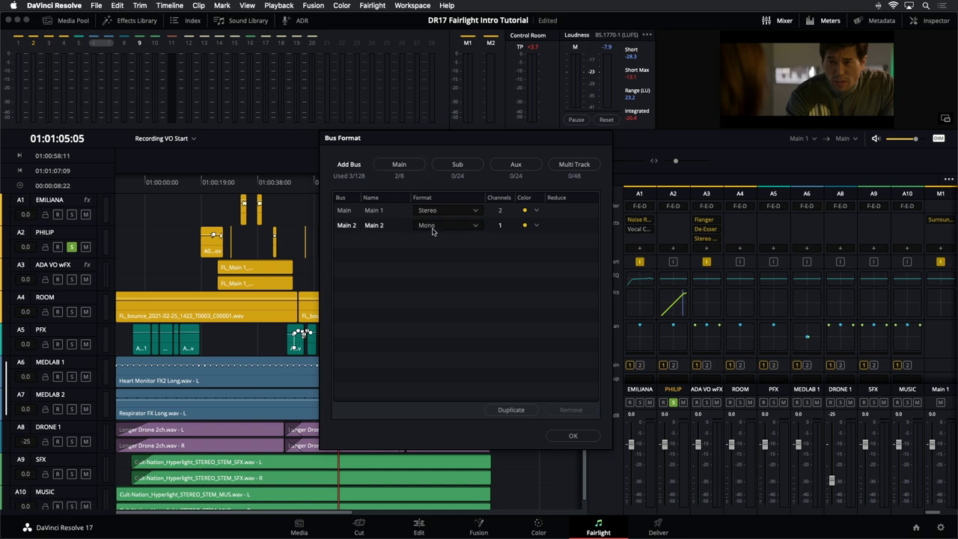
double_click(379, 225)
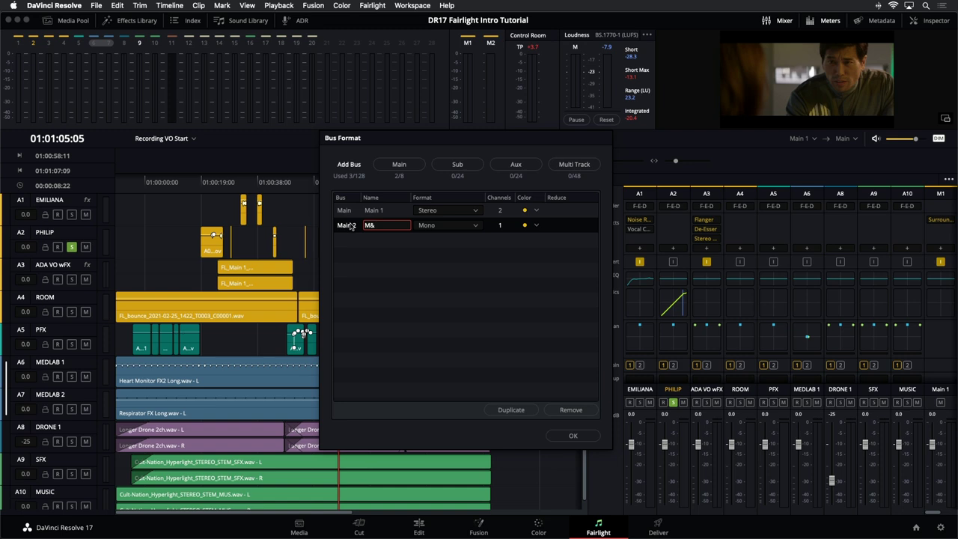
key(Return)
Step: Set the M&E bus format to Stereo and give the bus a green colour
click(449, 225)
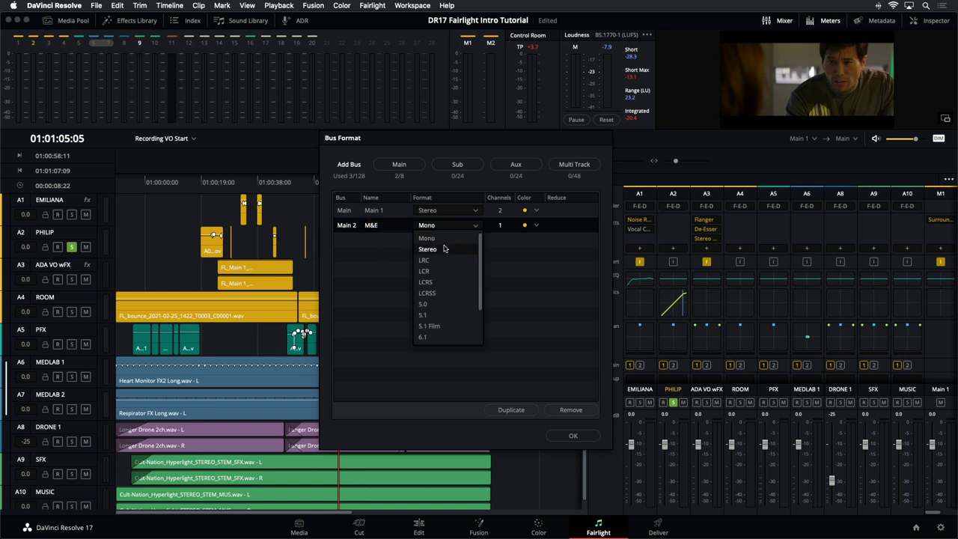
click(447, 249)
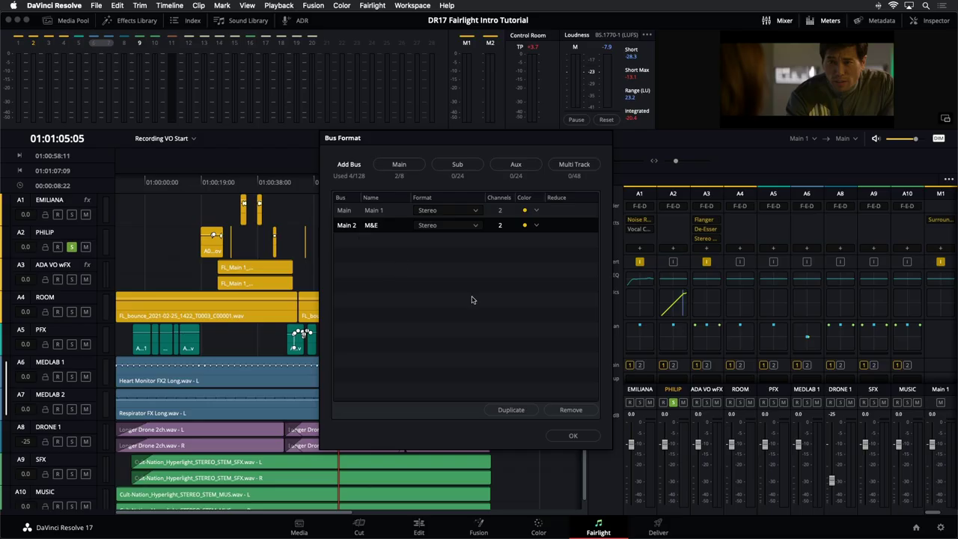
click(536, 225)
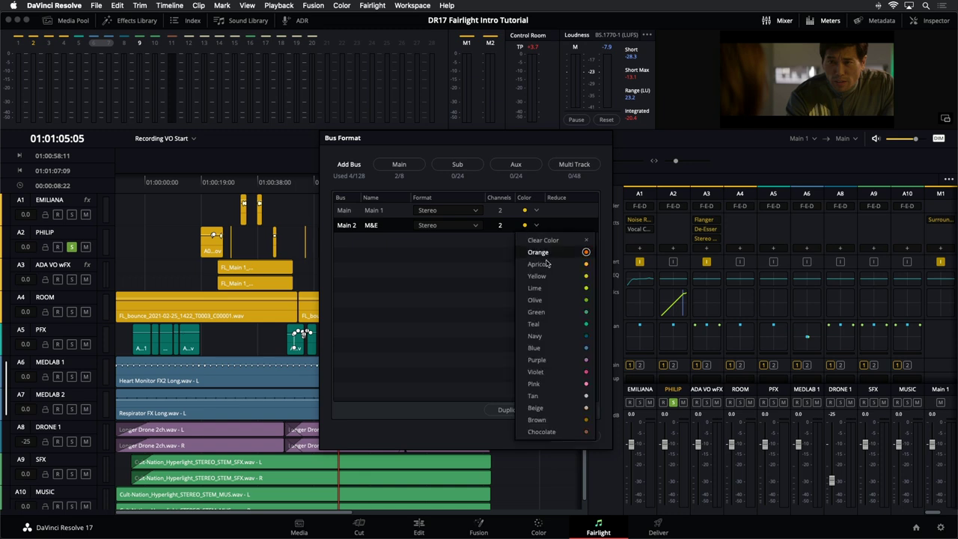
click(553, 300)
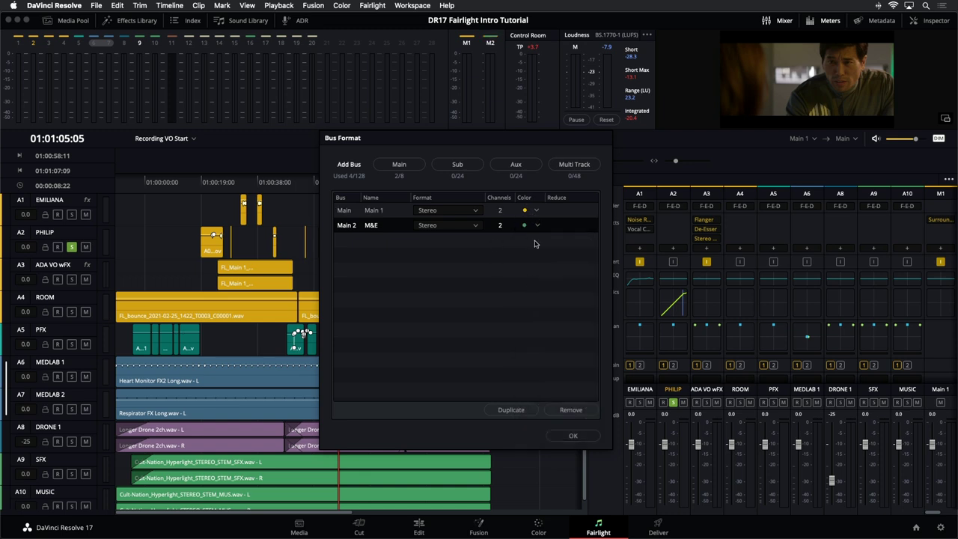
Step: Add three sub buses to the Bus Format list
double_click(394, 212)
key(Tab)
click(462, 166)
click(463, 166)
click(463, 167)
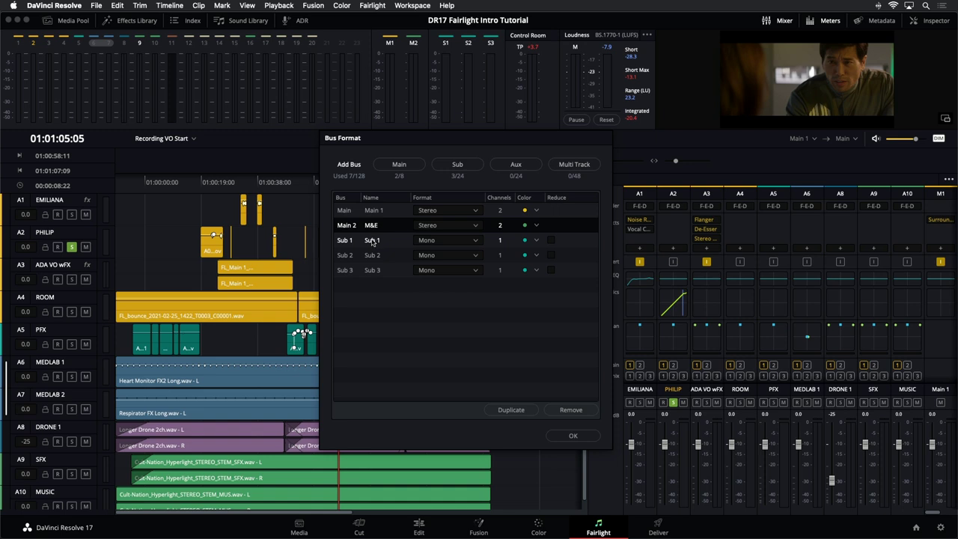
Step: Rename the first sub bus as DIAL and give it an orange colour
double_click(379, 241)
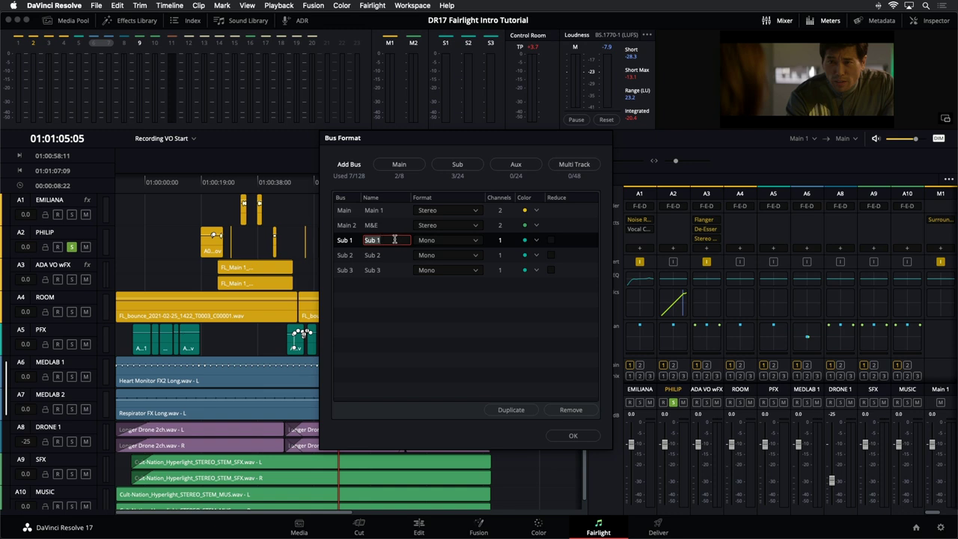
text(Di)
key(Return)
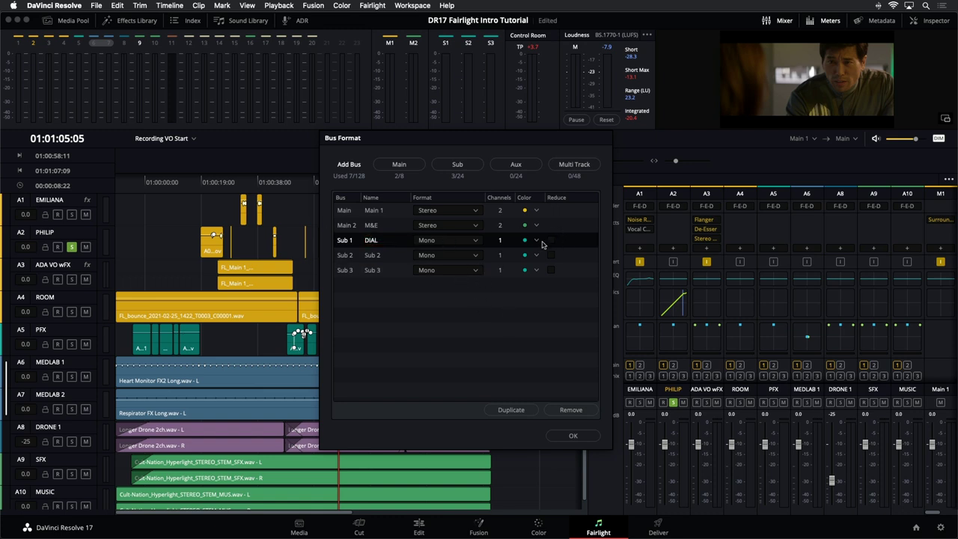
click(536, 240)
click(559, 268)
Step: Rename the second sub bus as SFX, set its format to Stereo and colour it purple
double_click(377, 255)
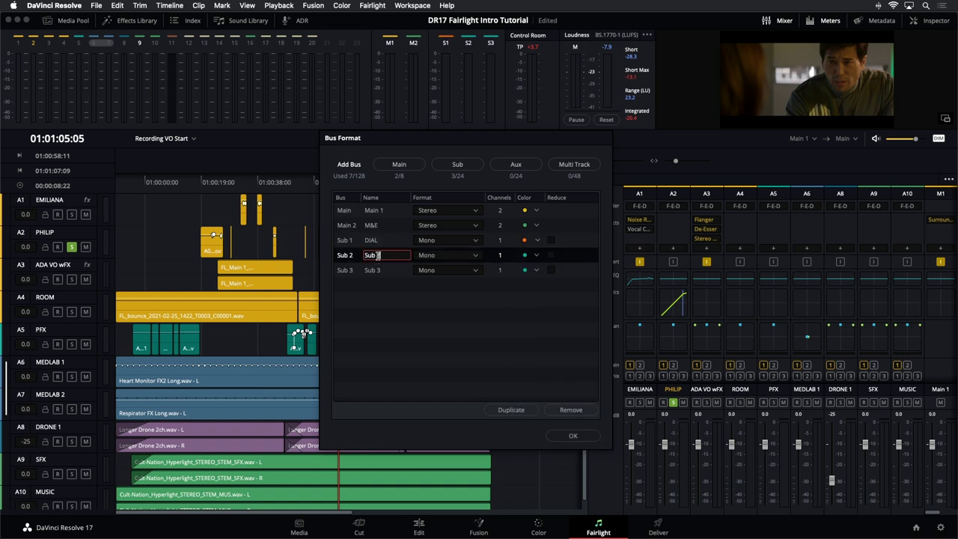
drag(389, 257, 350, 255)
text(SFX)
key(Return)
click(463, 254)
click(460, 279)
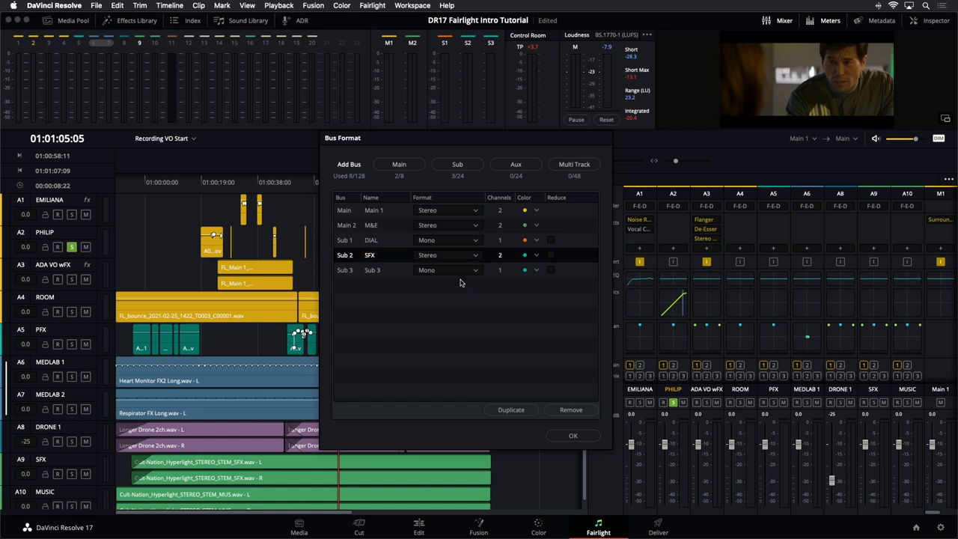
click(535, 255)
click(555, 390)
Step: Rename the third sub bus as MUS, set its format to Stereo and colour it navy
double_click(386, 273)
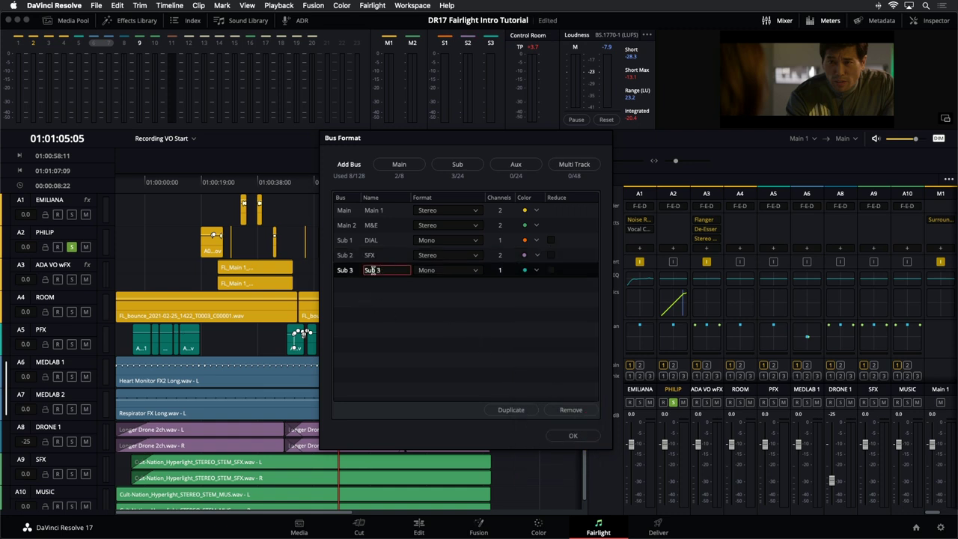
text(MUS)
key(Return)
click(456, 270)
click(455, 294)
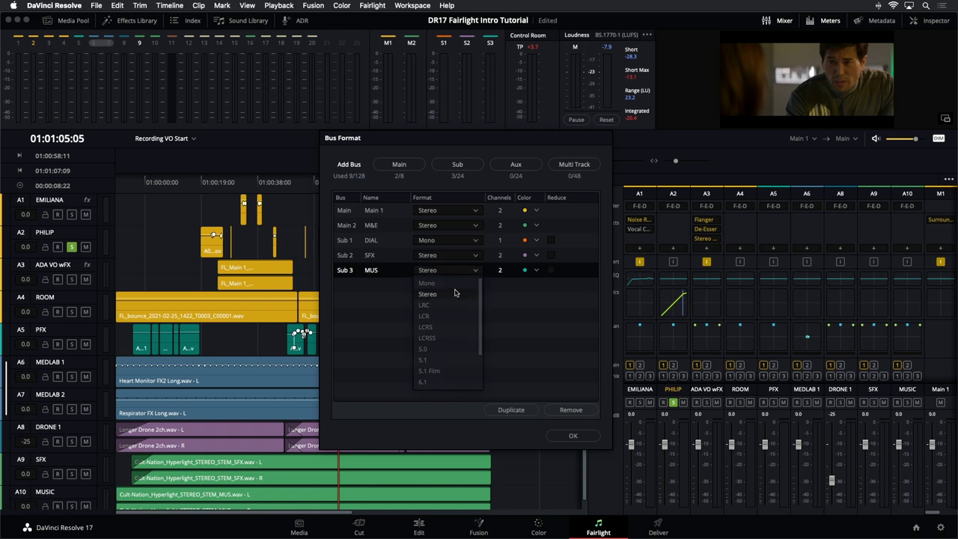
click(536, 271)
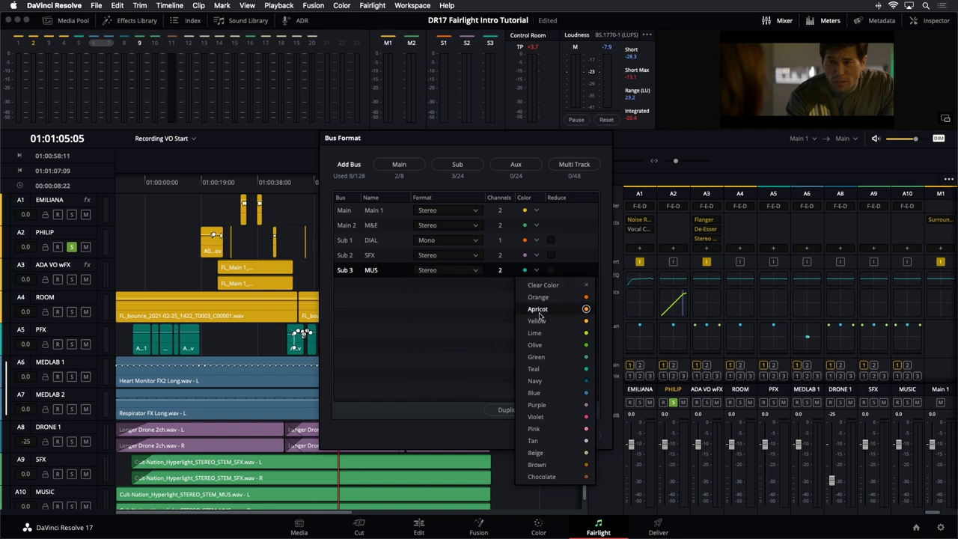
click(551, 382)
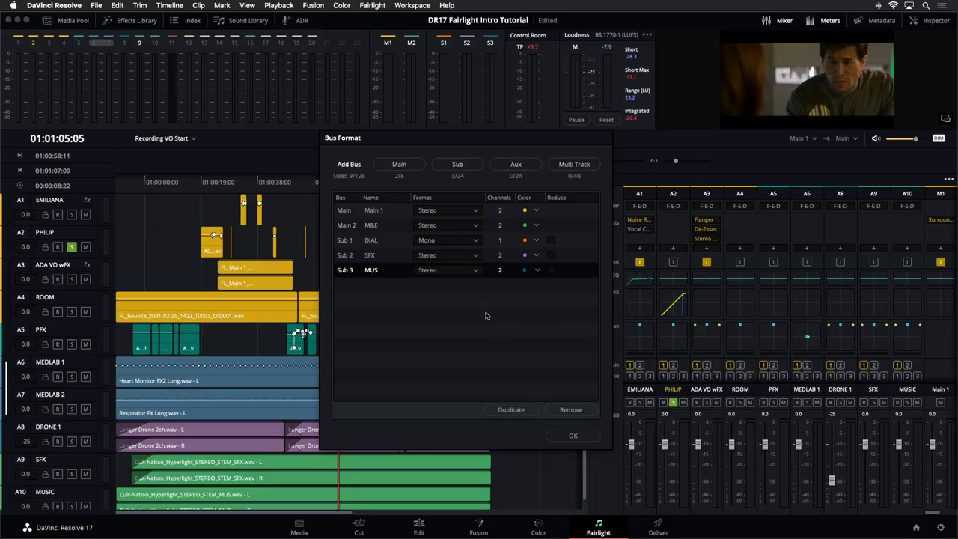
Step: Accept the bus formats and widen the mixer over the timeline to make room for the new bus strips
click(578, 437)
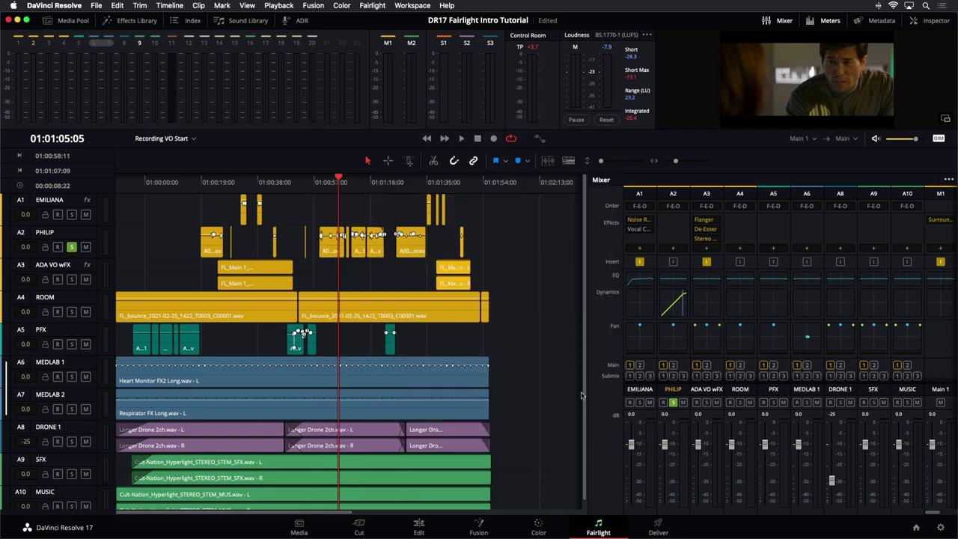
drag(588, 396, 444, 388)
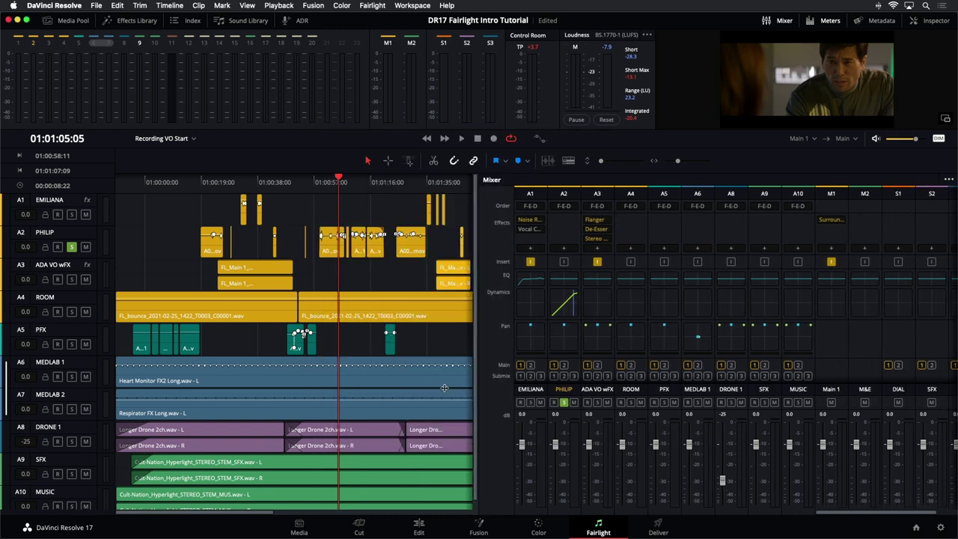
scroll(548, 349, down, 1)
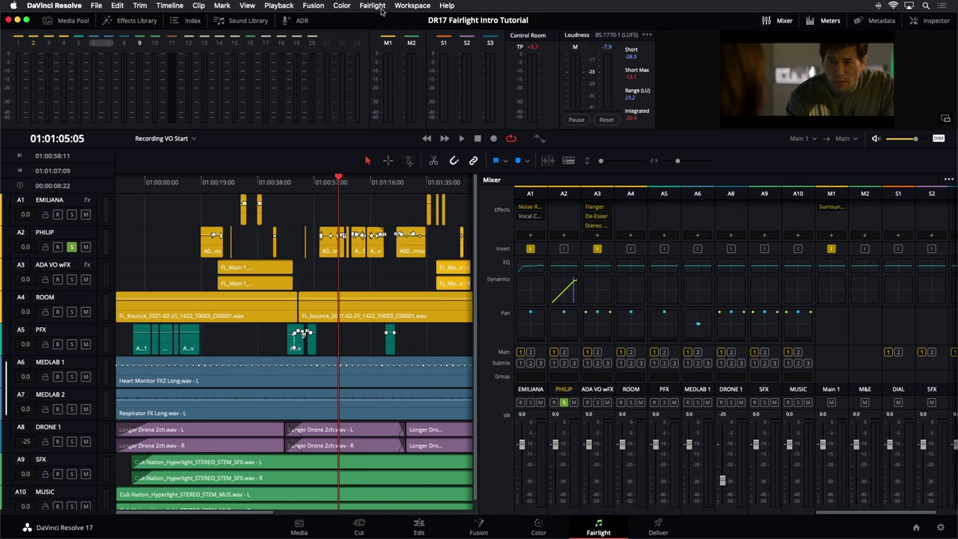
Step: Open Bus Assign, remove every track and sub bus assignment from the Main 1 bus, and play the timeline to check
click(380, 6)
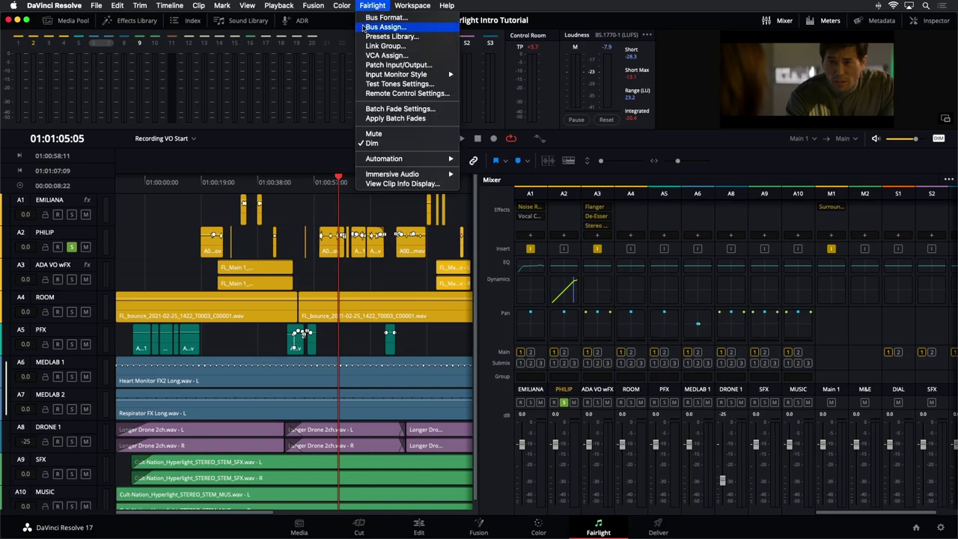
click(381, 27)
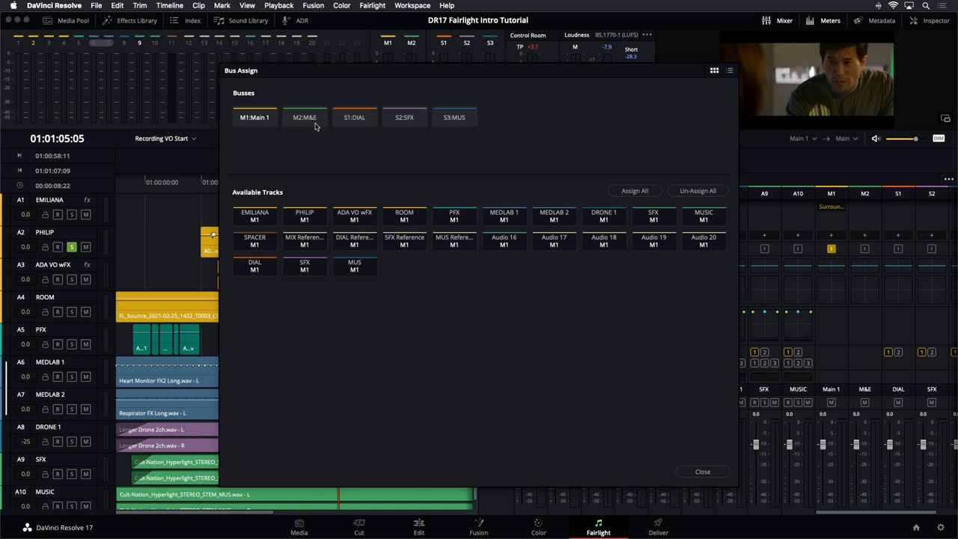
click(697, 190)
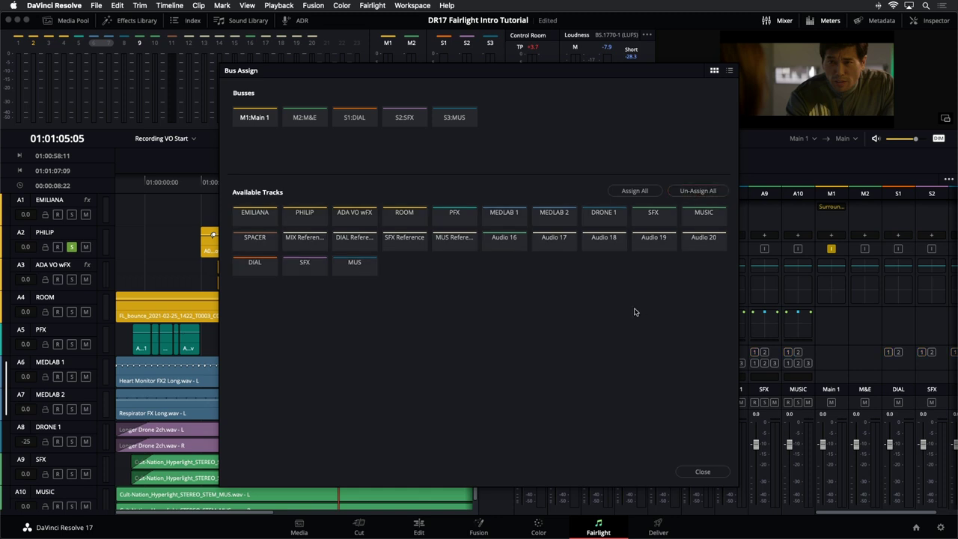
key(space)
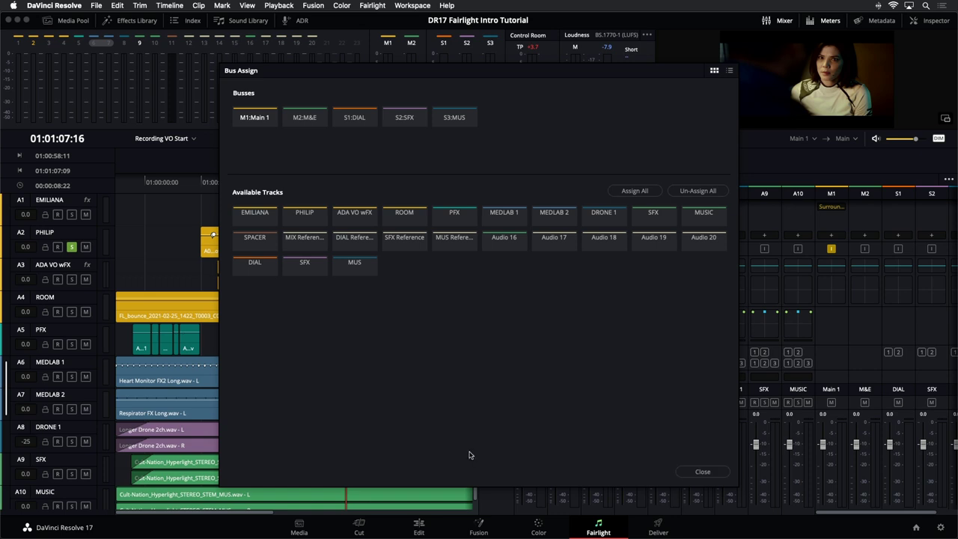
Step: Assign the first four tracks, A1 through A4 (ROOM), to the S1 DIAL bus
click(360, 120)
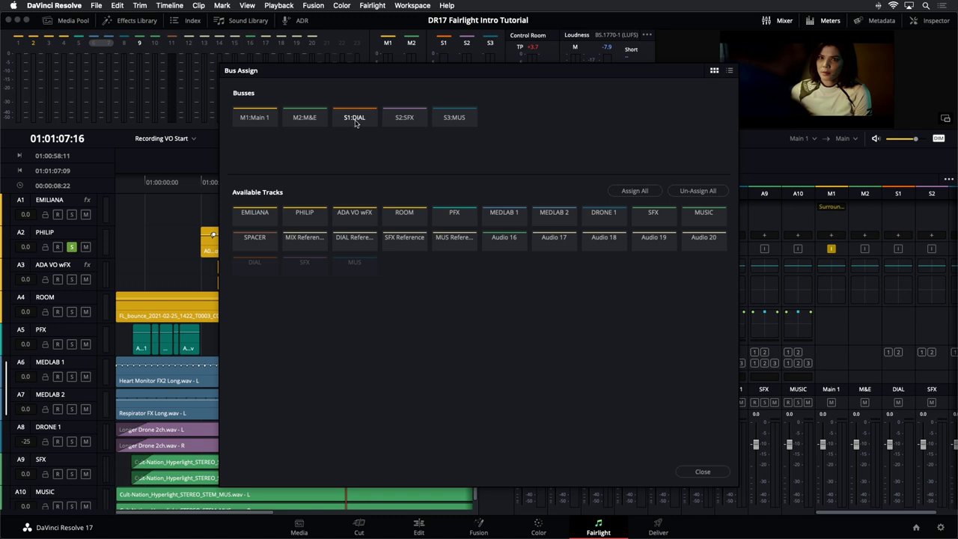
click(255, 224)
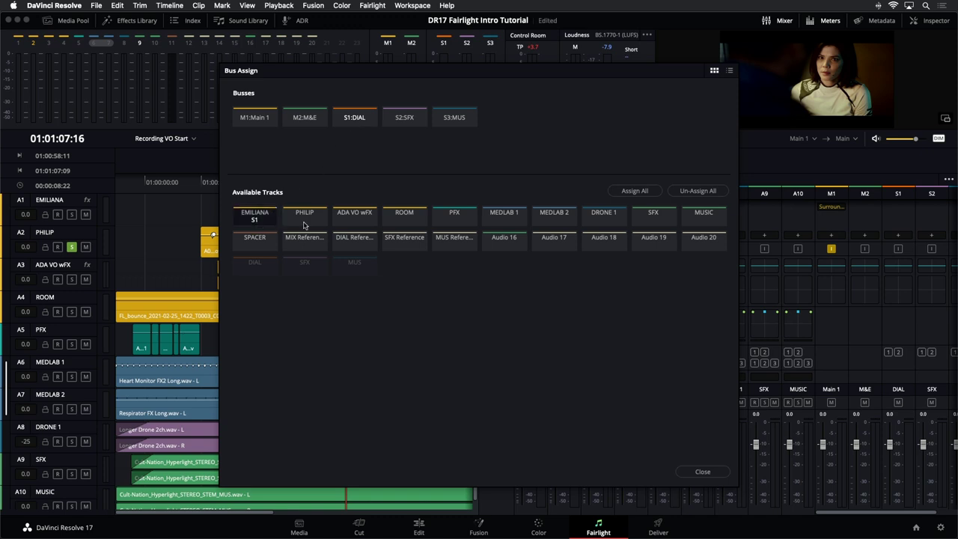
click(310, 224)
click(366, 222)
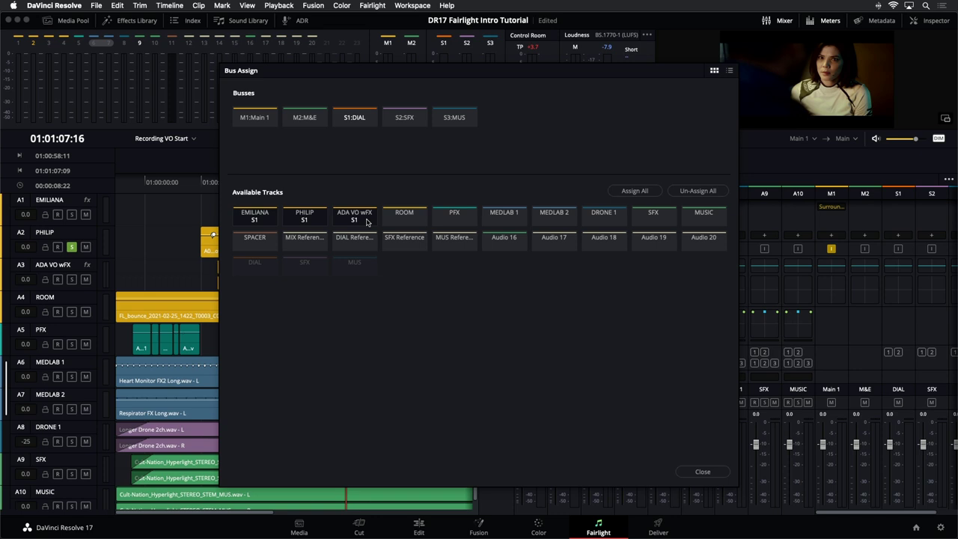
click(407, 223)
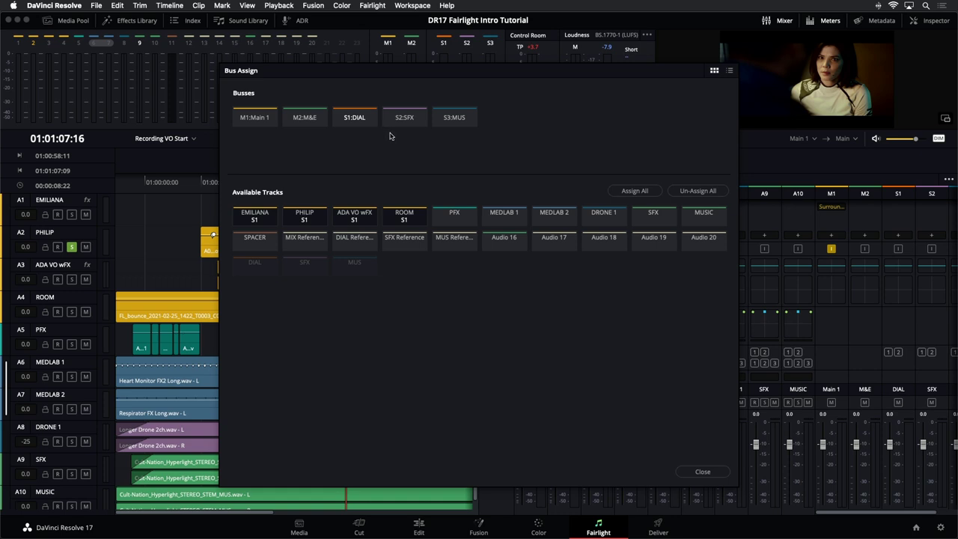
Step: Assign PFX, MEDLAB 1, MEDLAB 2, DRONE 1 and SFX to the S2 SFX bus, and MUSIC to the S3 MUS bus
click(408, 118)
click(455, 217)
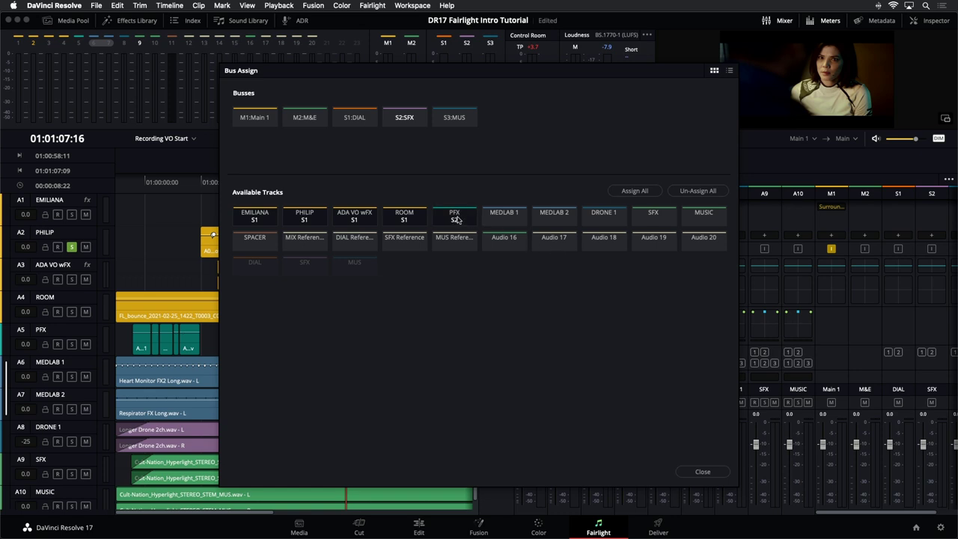
click(504, 217)
click(553, 219)
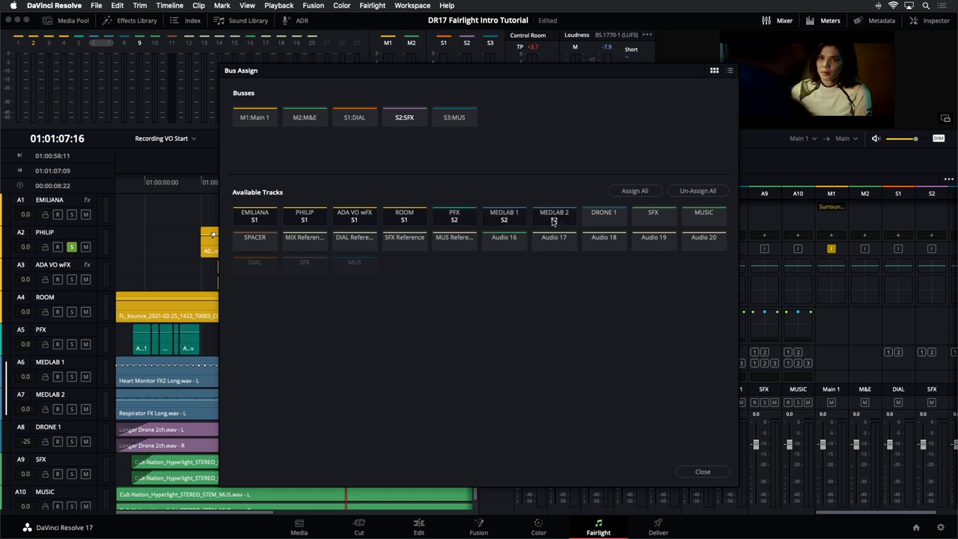
click(608, 218)
click(657, 224)
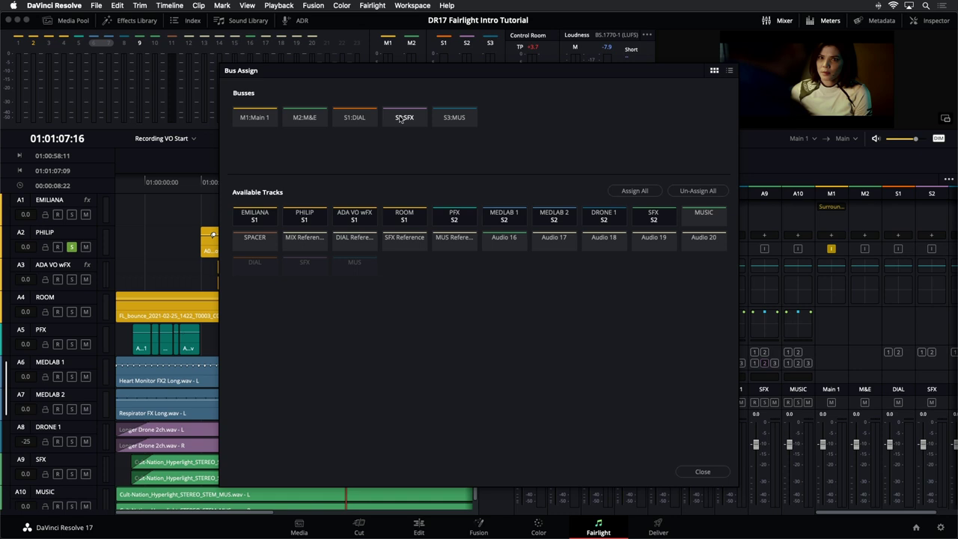
click(455, 118)
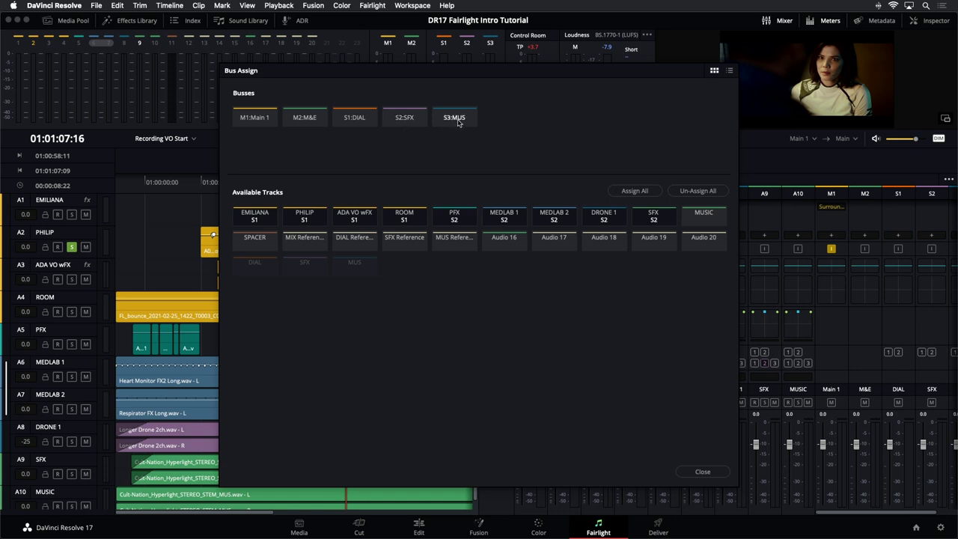
click(711, 221)
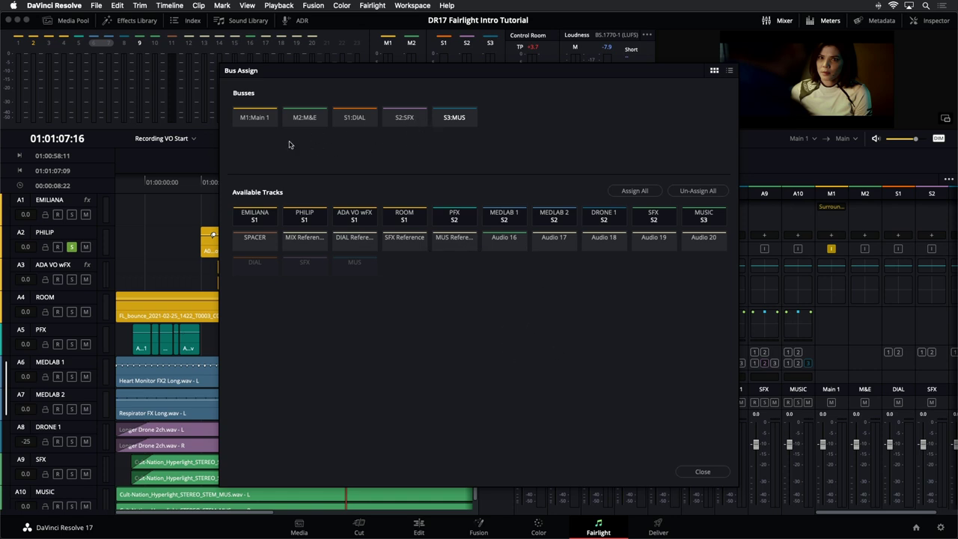
Step: Assign the DIAL, SFX and MUS sub buses to the Main 1 bus and close Bus Assign
click(253, 123)
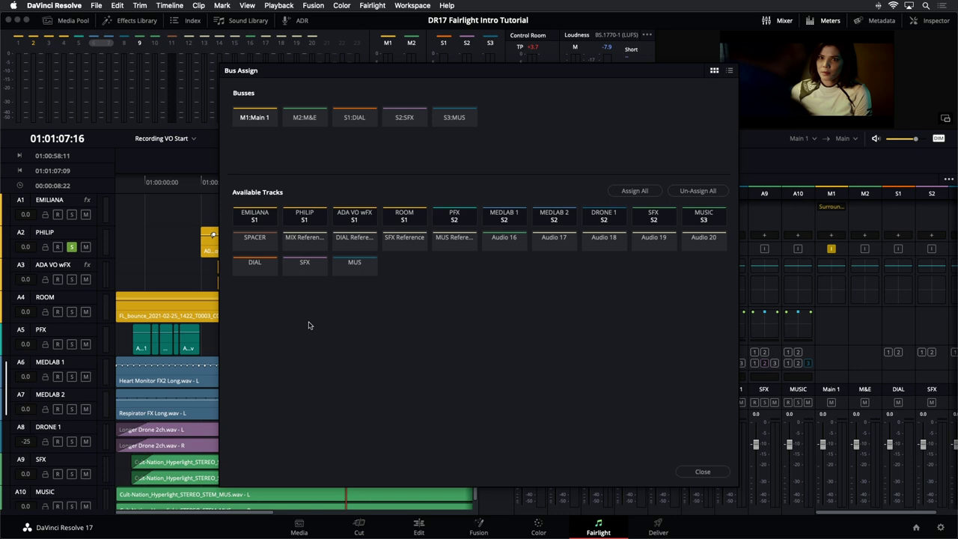
click(254, 270)
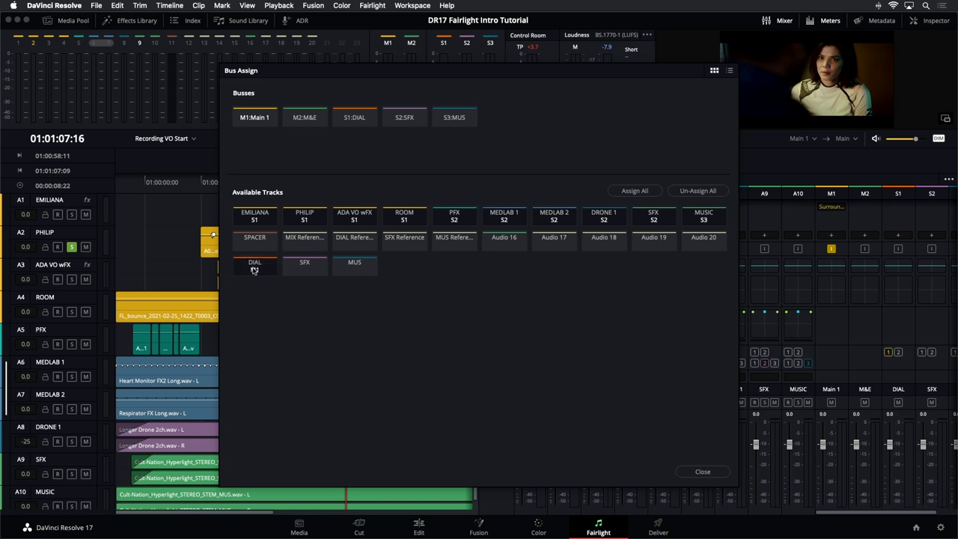
click(305, 270)
click(360, 270)
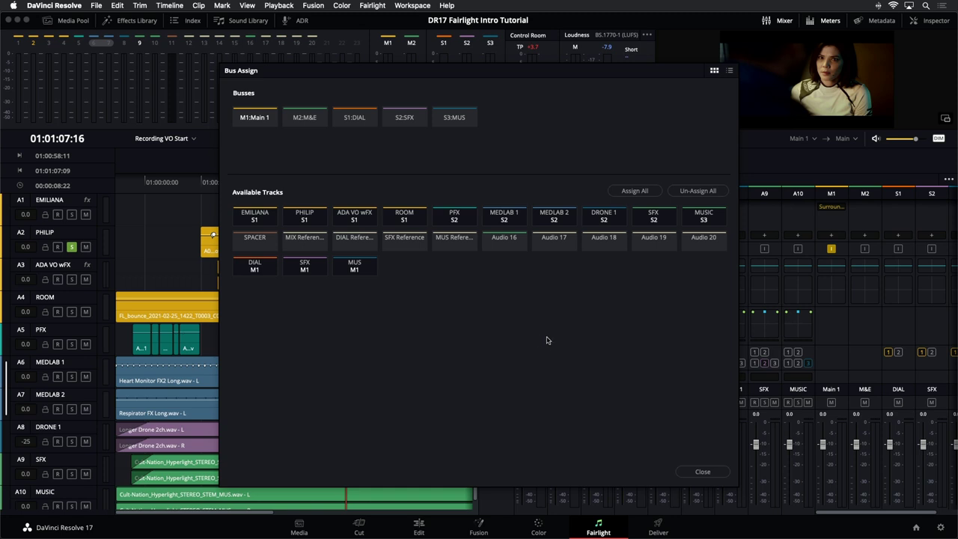
click(702, 471)
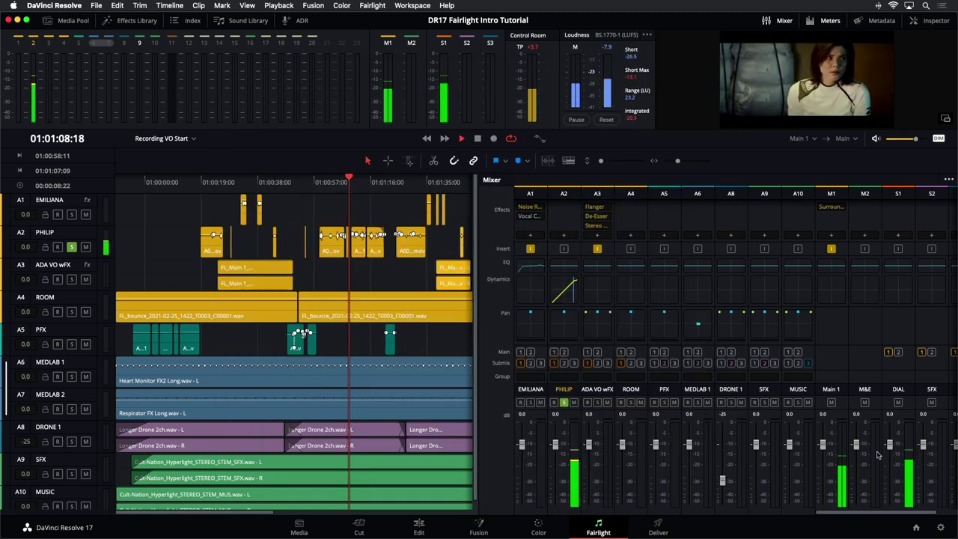
Step: Play the soloed track A2 and check its signal on the track, DIAL and Main 1 meters
key(space)
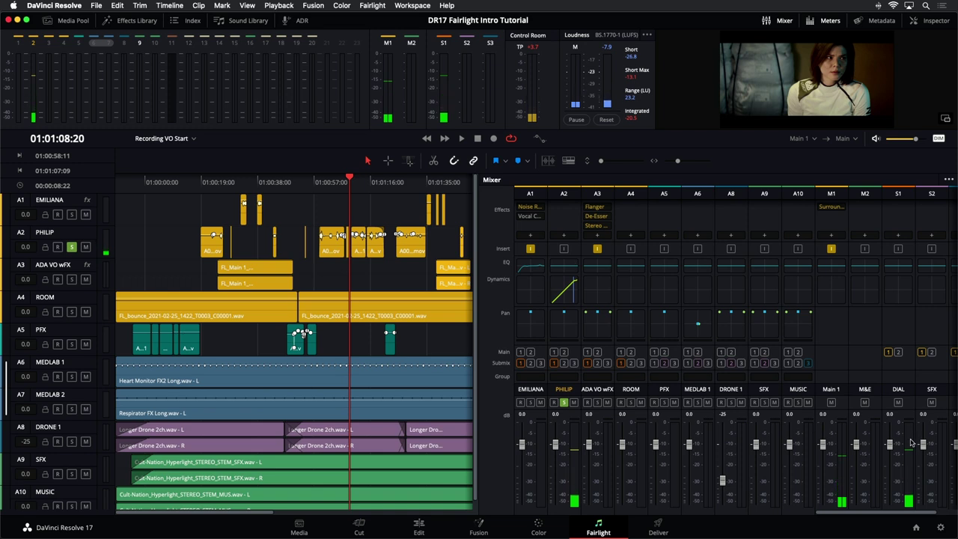
scroll(816, 508, right, 2)
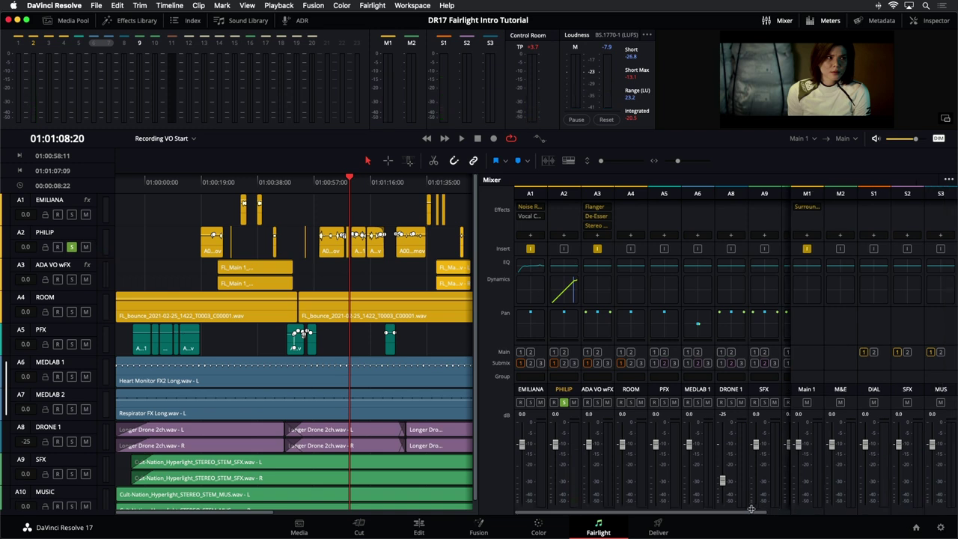
key(space)
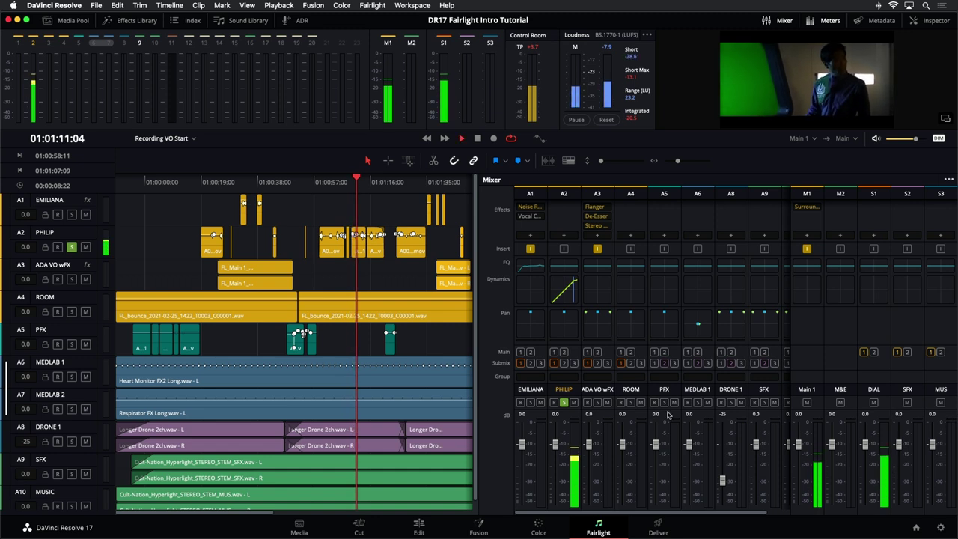
scroll(339, 443, down, 1)
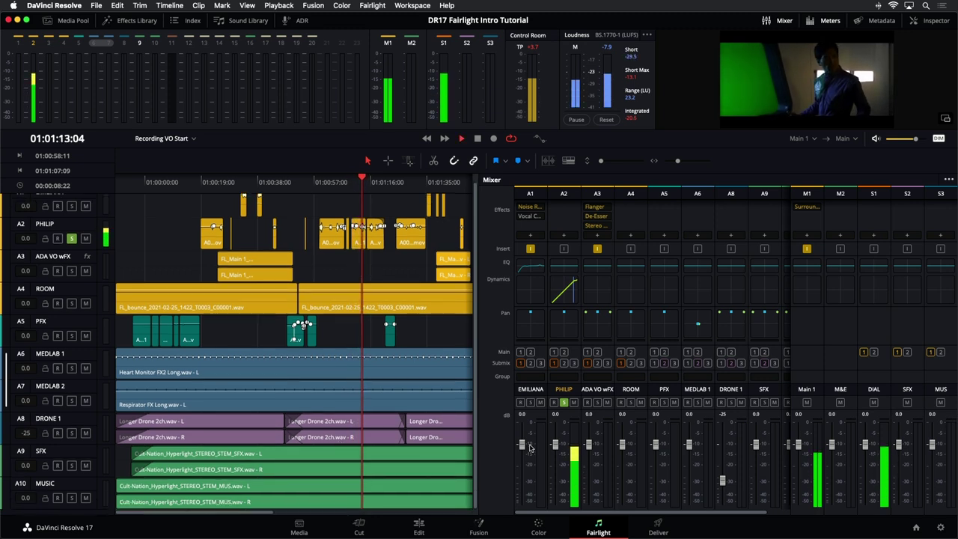
key(space)
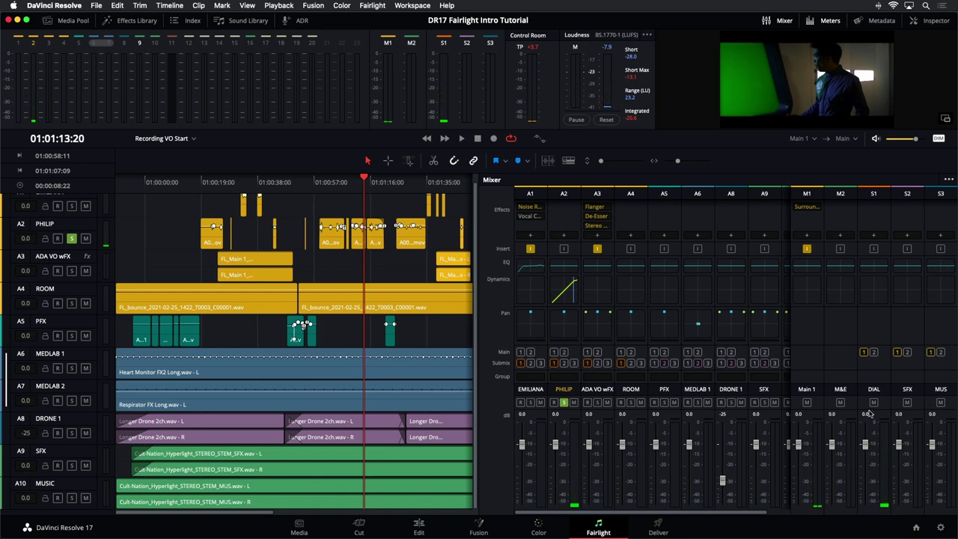
key(space)
Step: Stop playback and turn off solo on track A2
key(space)
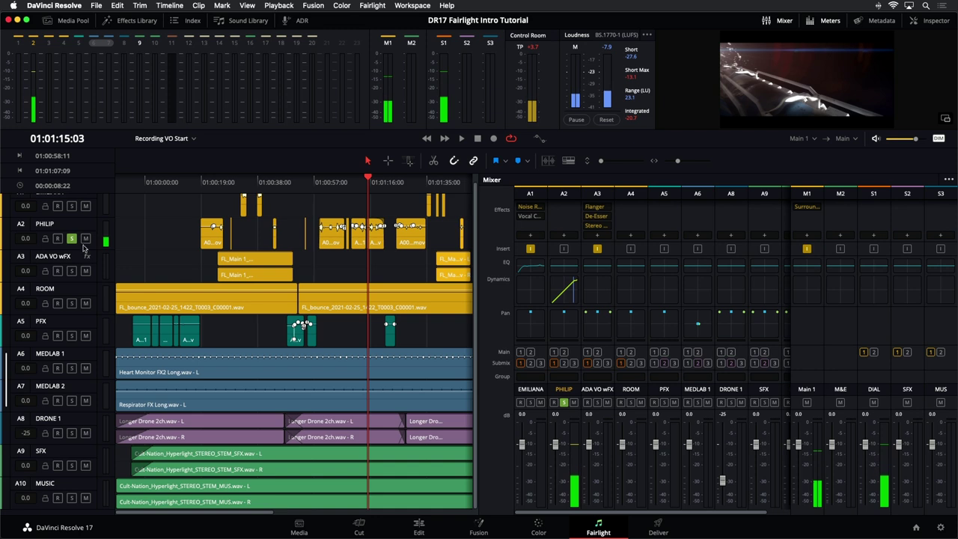
click(71, 238)
scroll(78, 247, up, 1)
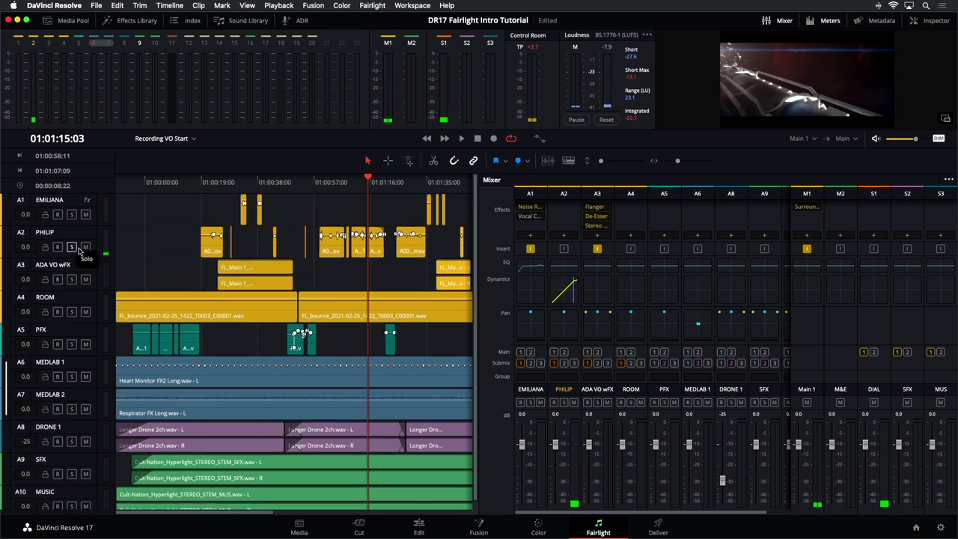
Step: Play short passages of the full mix and check the signal levels on the DIAL, SFX, MUS and Main 1 meters
key(space)
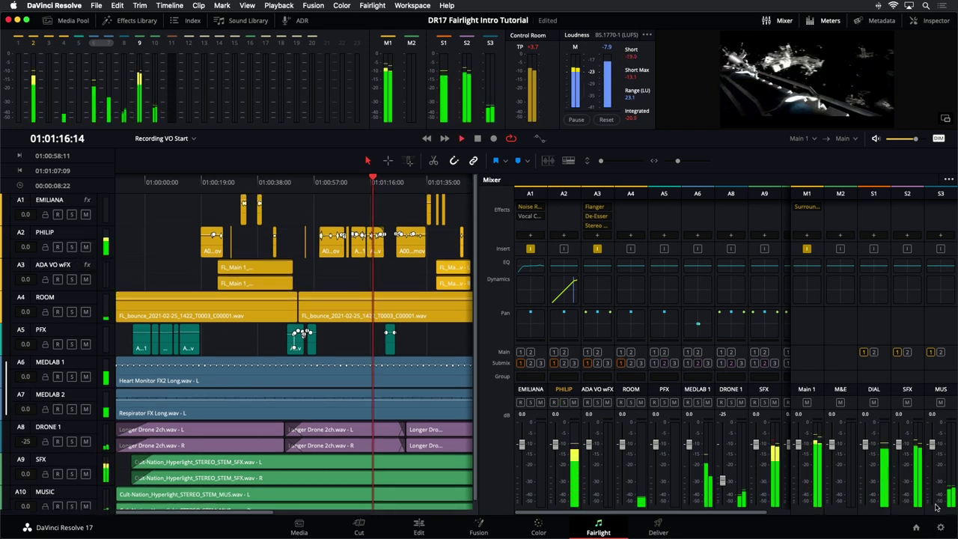
key(space)
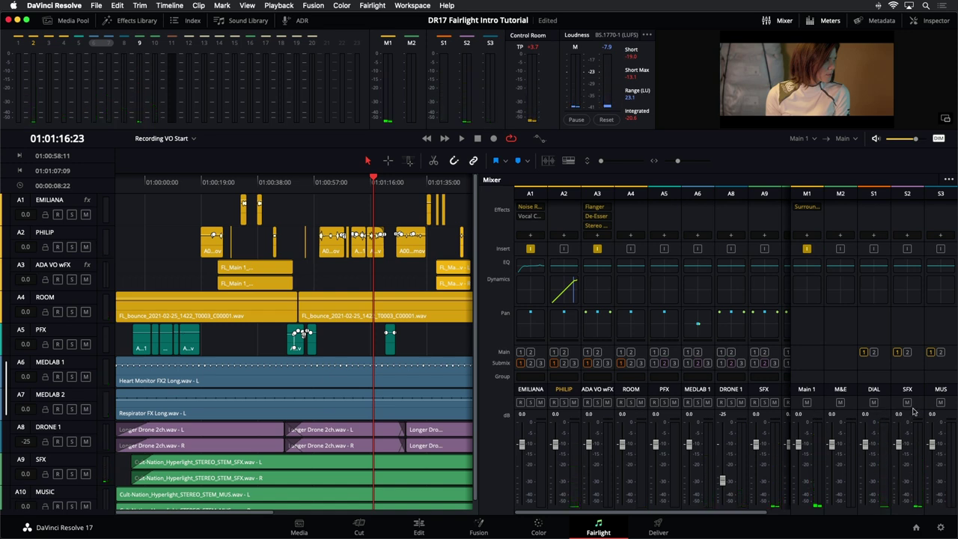
key(space)
key(space)
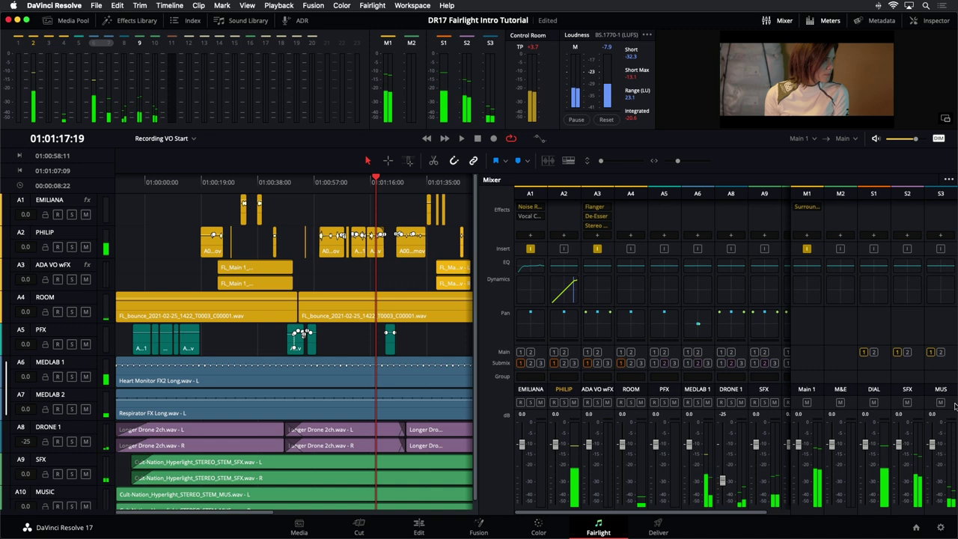
Step: Assign the SFX and MUS sub buses to the M2 M&E bus as well in Bus Assign
click(372, 5)
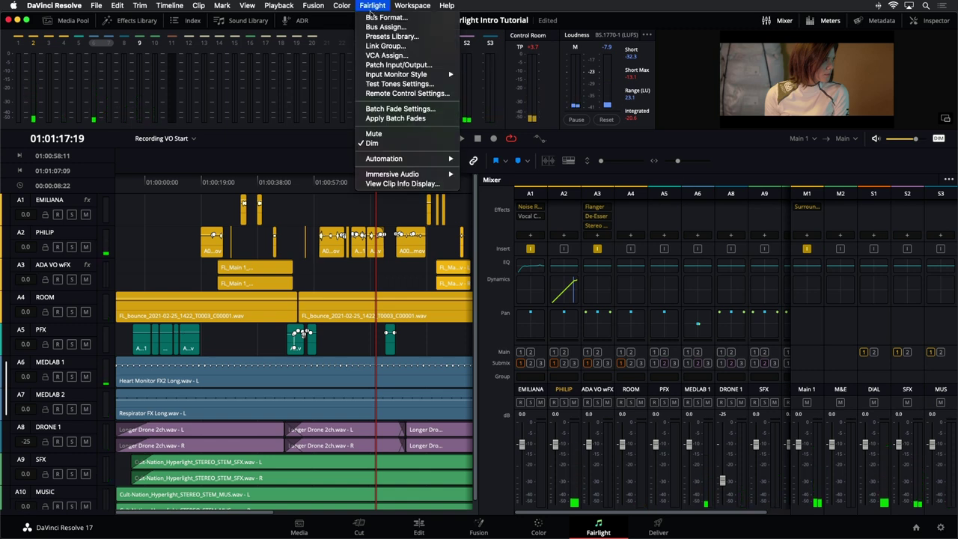
click(383, 27)
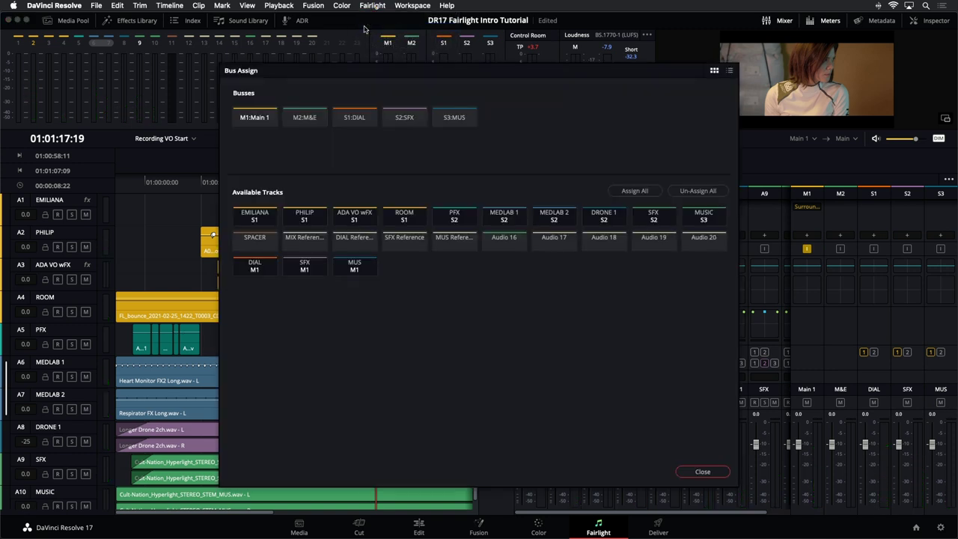
click(311, 119)
click(303, 265)
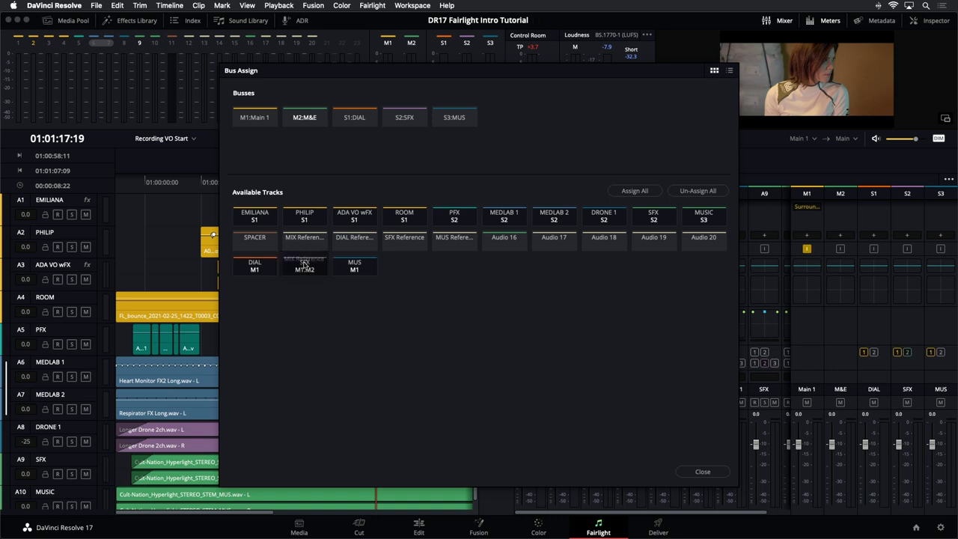
click(364, 266)
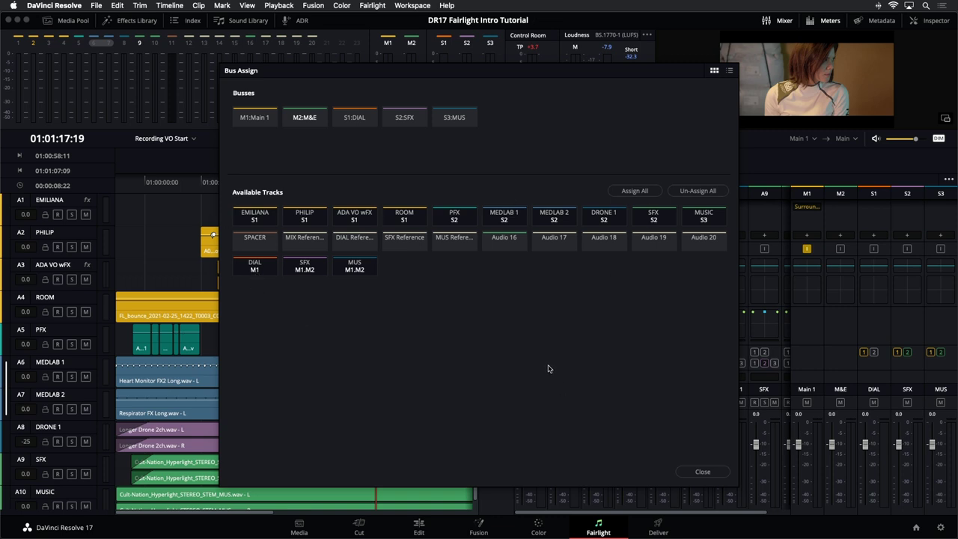
Step: Close the bus assignments, then lower the SFX bus fader to -0.1 dB and the MUS bus fader to -0.3 dB
click(701, 471)
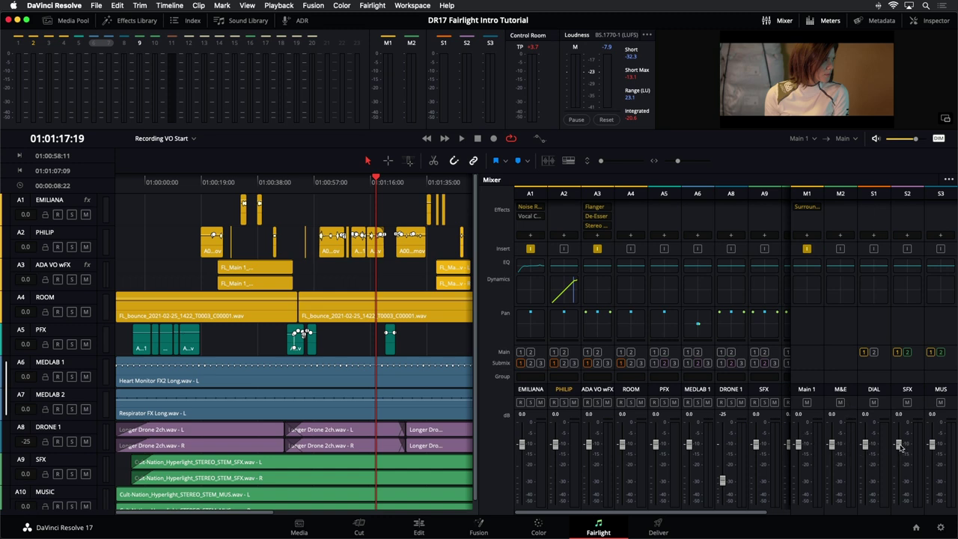
drag(900, 446, 932, 445)
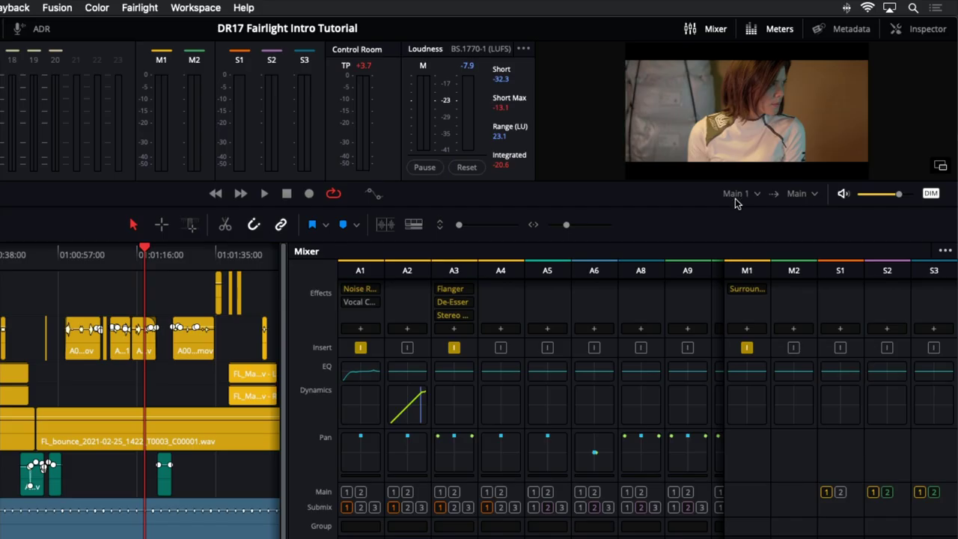
Step: Set the control room monitoring source to the M&E bus and play a short section of the mix
click(811, 140)
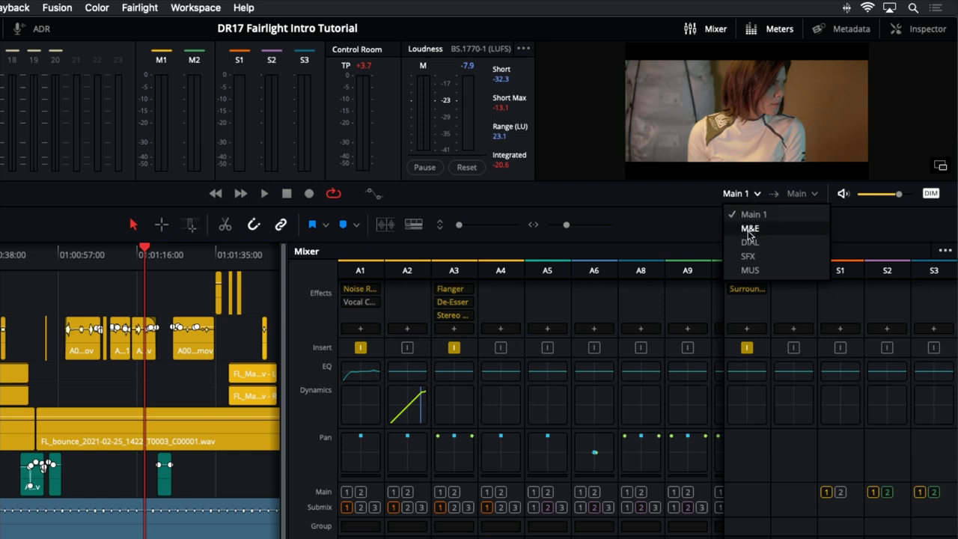
click(749, 228)
key(space)
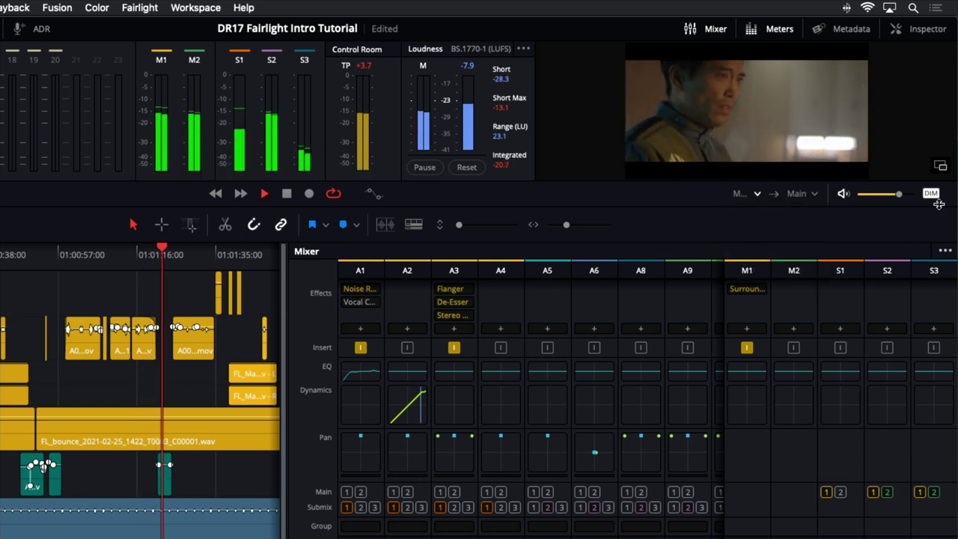
key(space)
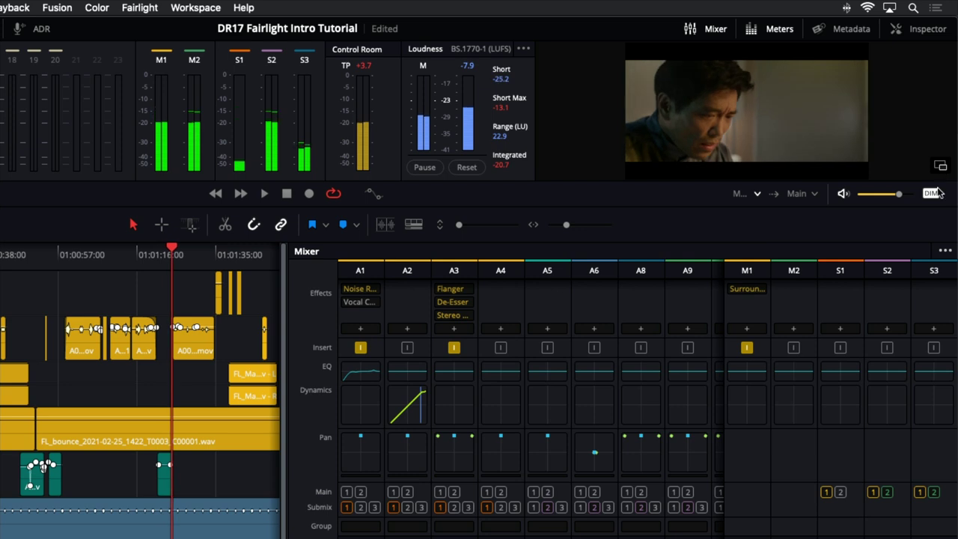
Step: Switch the monitoring source successively to the DIAL, SFX and MUS busses
click(753, 196)
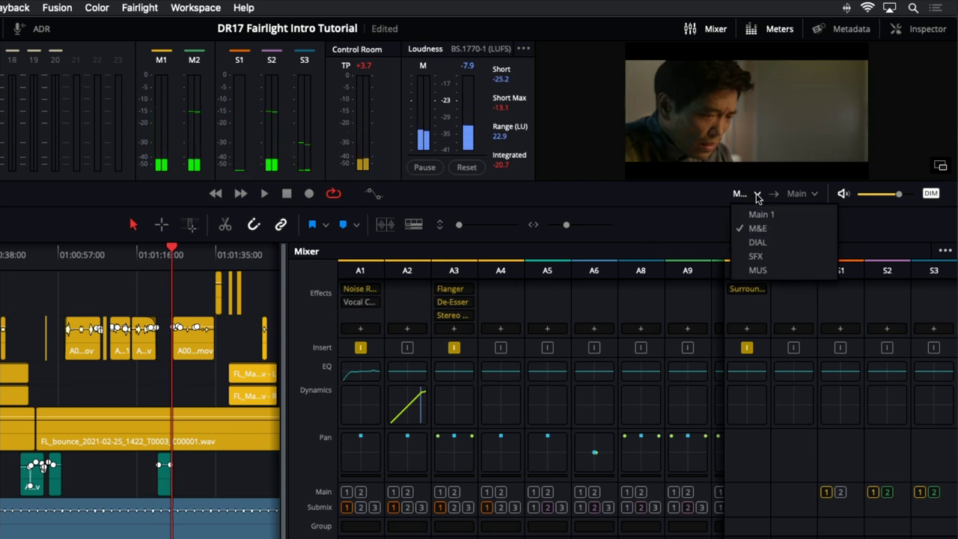
click(756, 242)
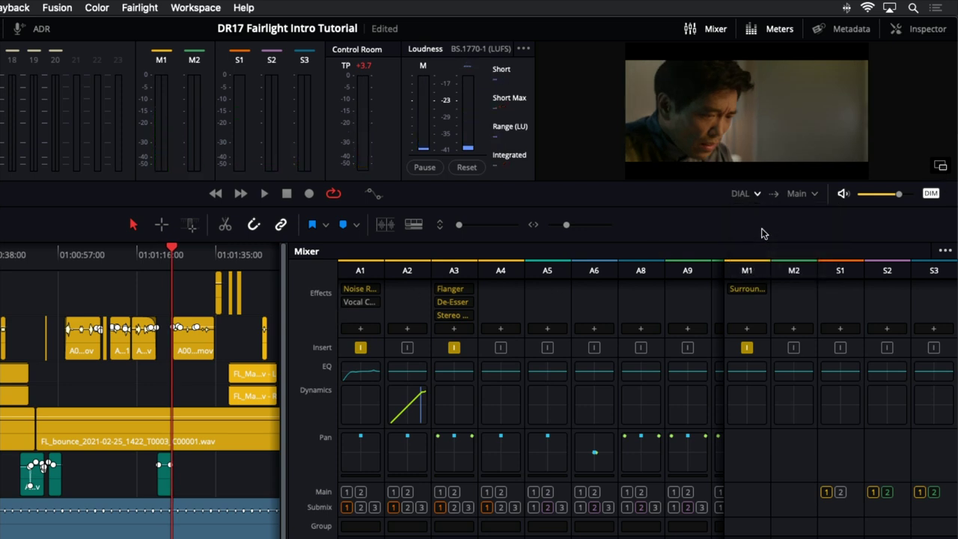
click(756, 194)
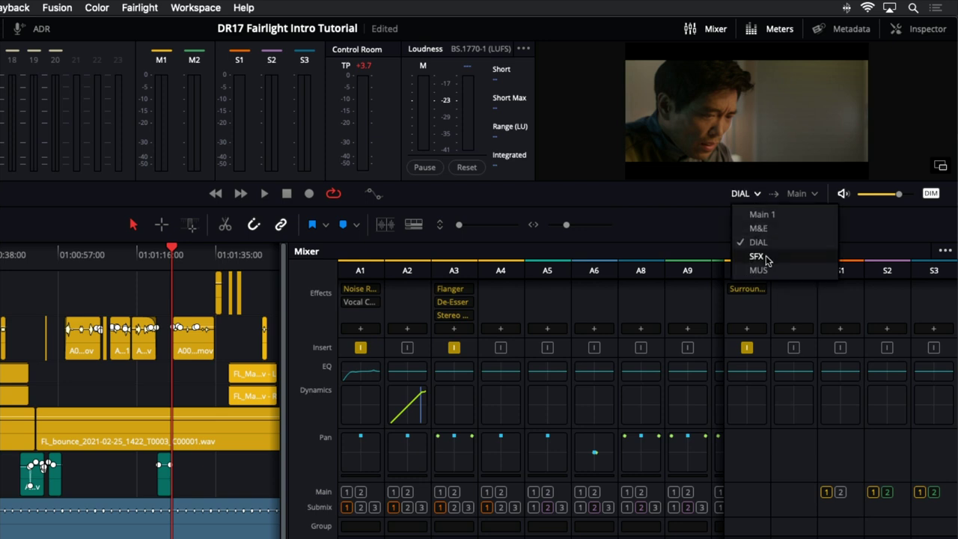
click(762, 254)
click(754, 193)
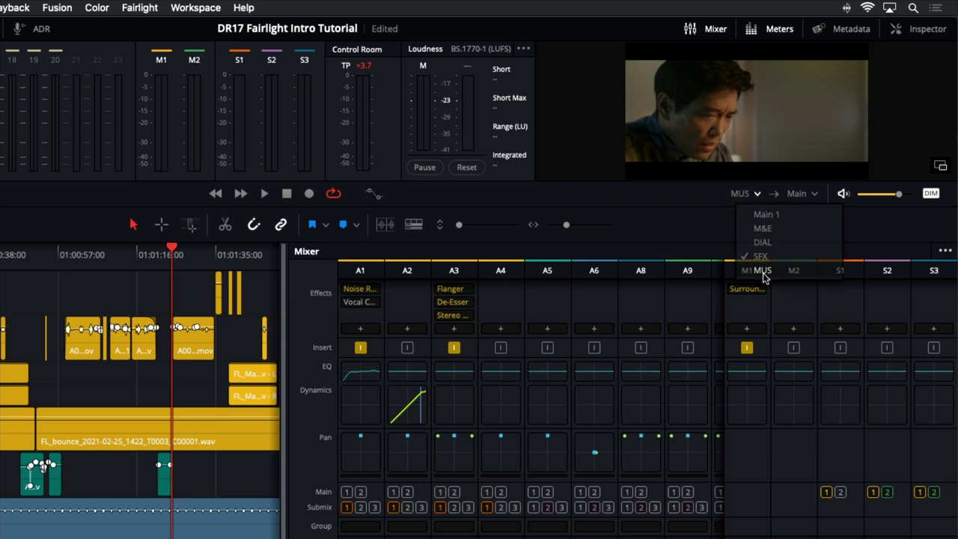
click(761, 270)
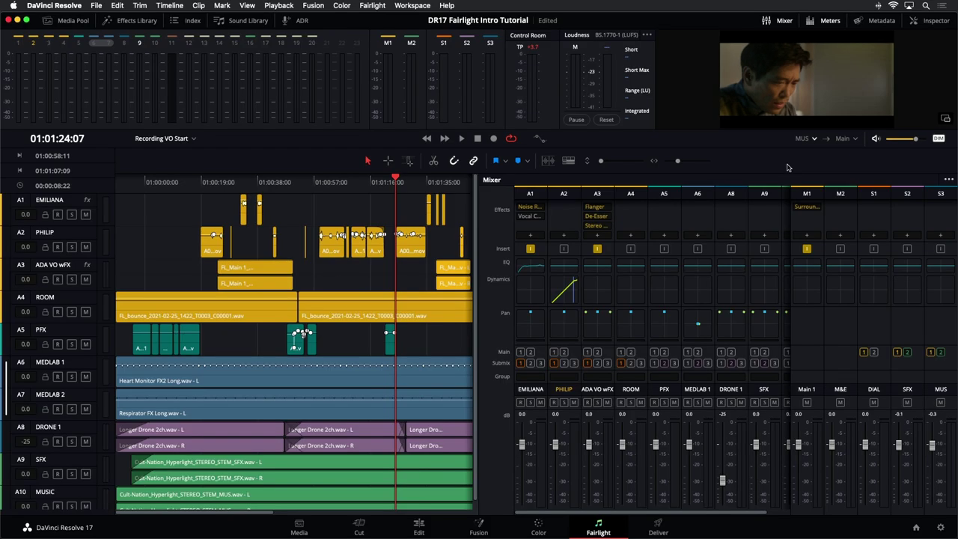
Step: Turn off monitor dimming and open the "15 Automation start" timeline from the Timelines bin
click(938, 139)
drag(477, 268, 551, 308)
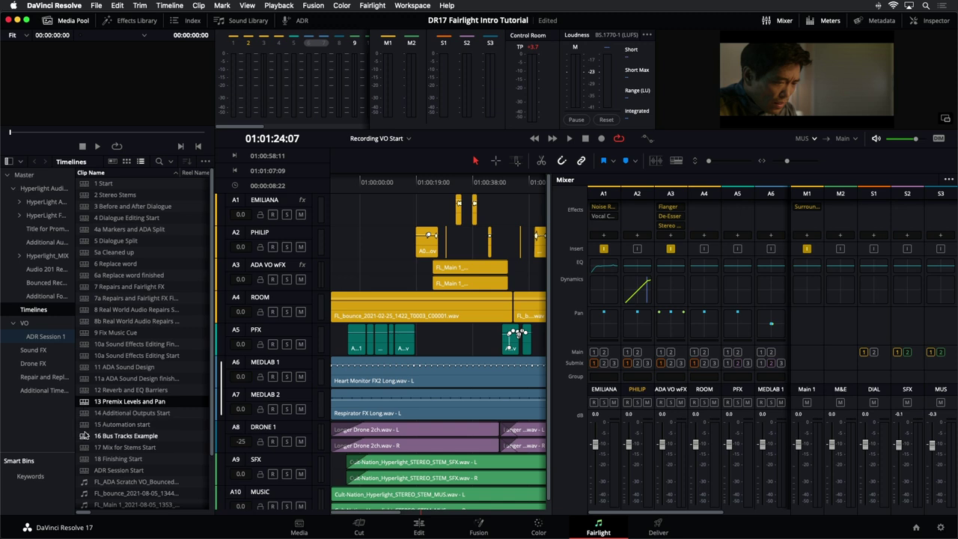
double_click(90, 424)
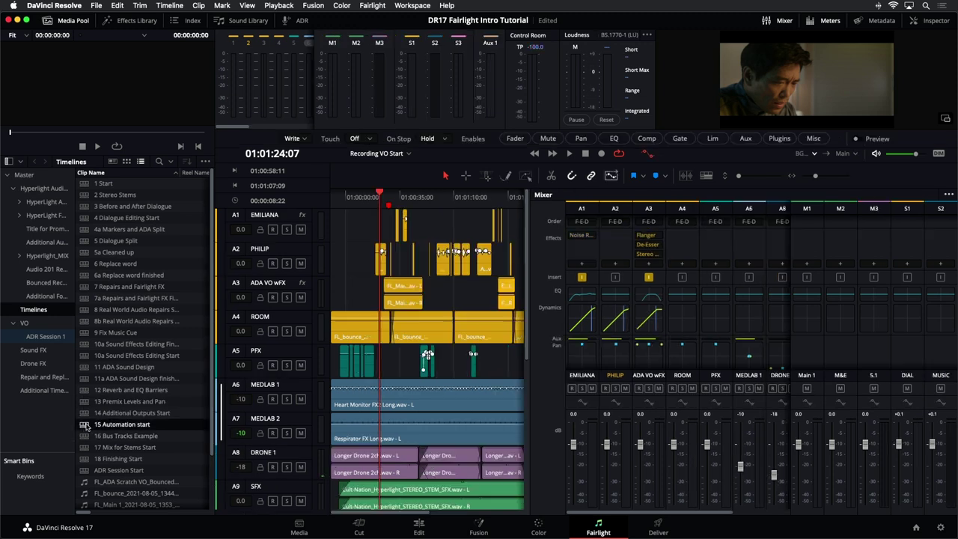
Step: Move the playhead to just before the red marker and play the mix briefly, stopping at 01:00:26:00
click(383, 199)
key(space)
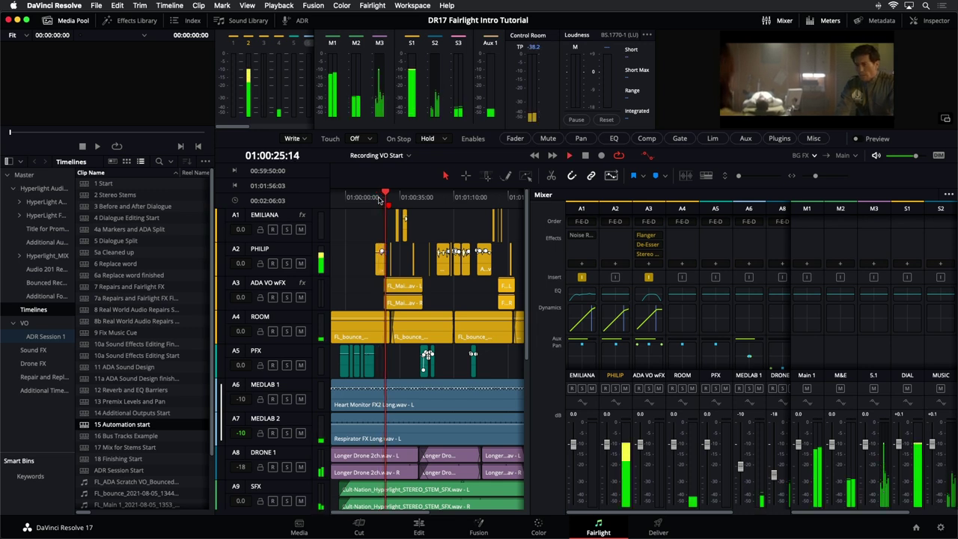
key(space)
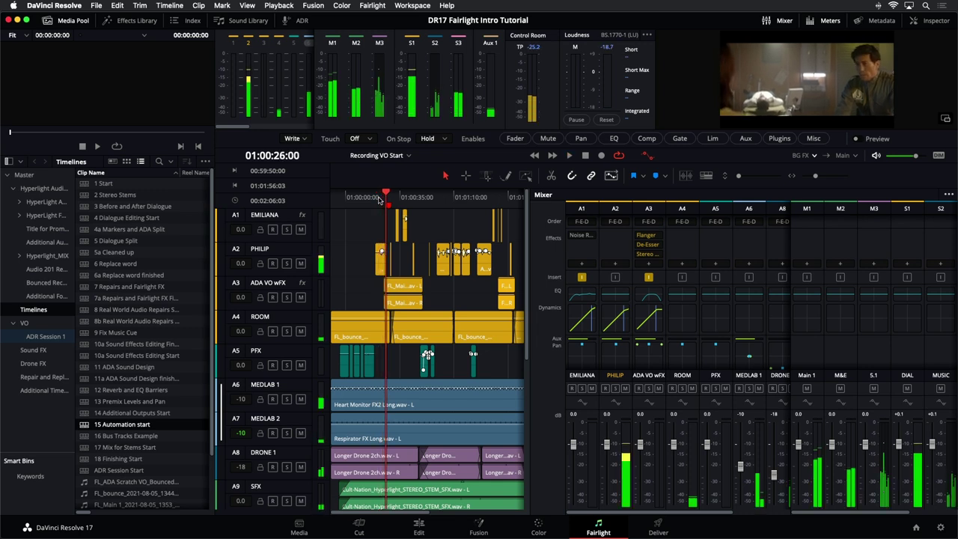
Step: Hide the media pool and shrink the mixer to two track channels so the timeline gets more width
click(59, 19)
key(shift+z)
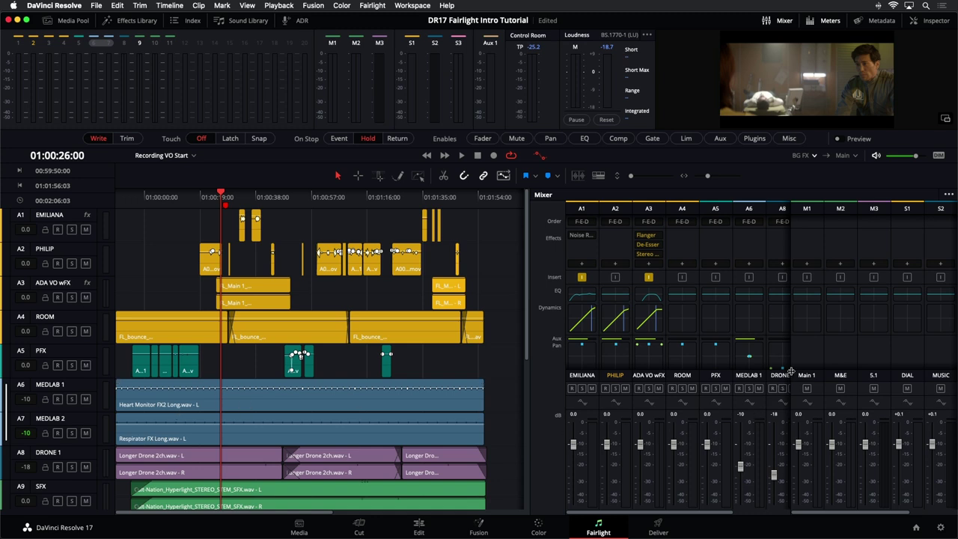
drag(530, 372, 737, 363)
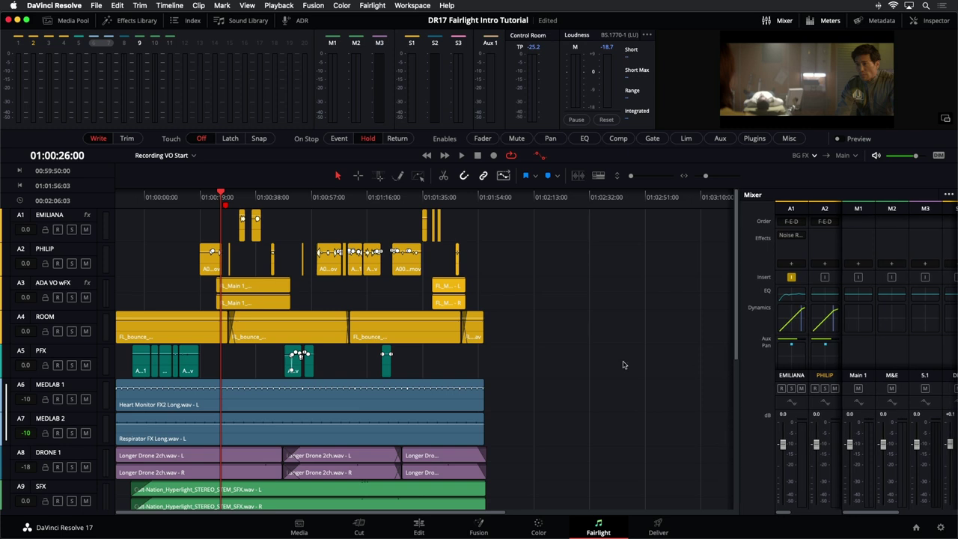
scroll(301, 261, up, 2)
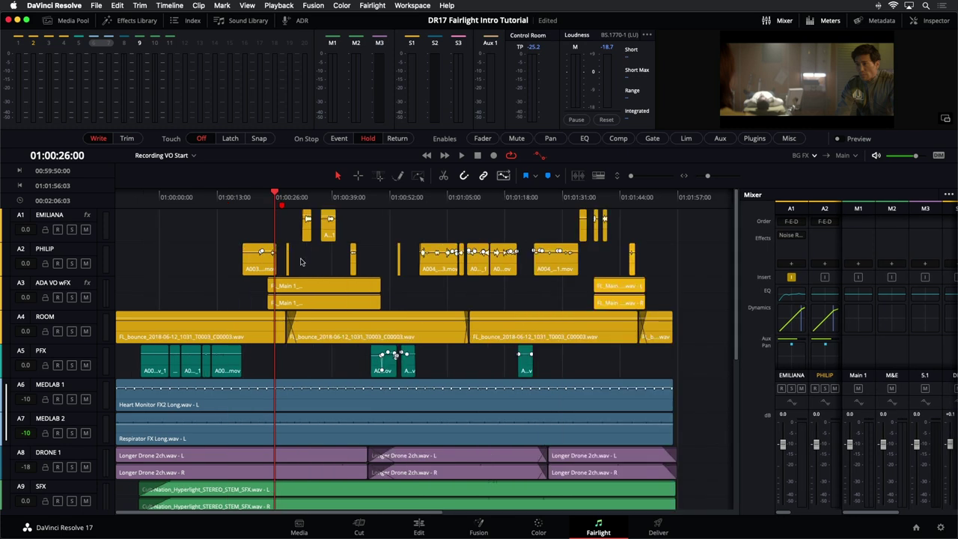
Step: Select the linked MEDLAB 1 and MEDLAB 2 tracks and enlarge the track heights to show detailed waveforms
drag(93, 389, 93, 386)
click(94, 387)
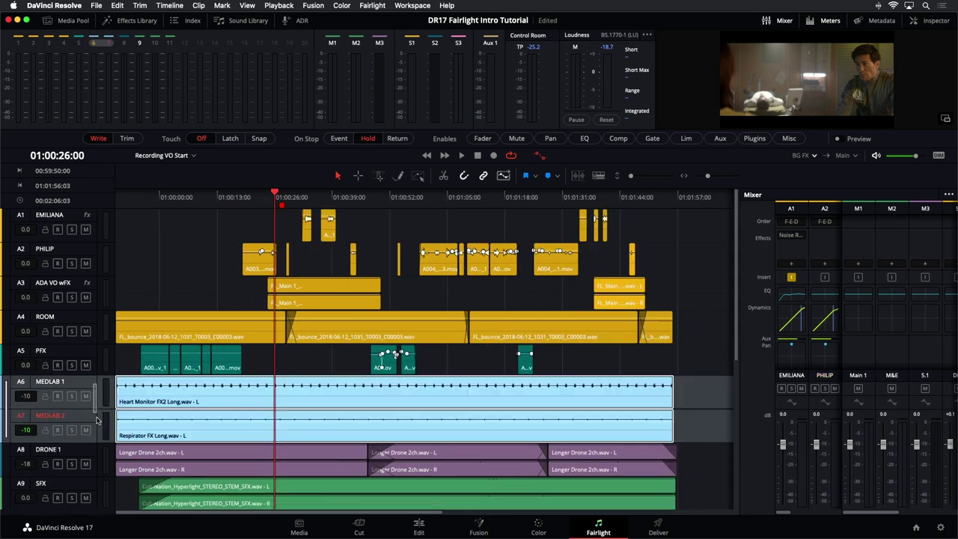
scroll(107, 420, up, 1)
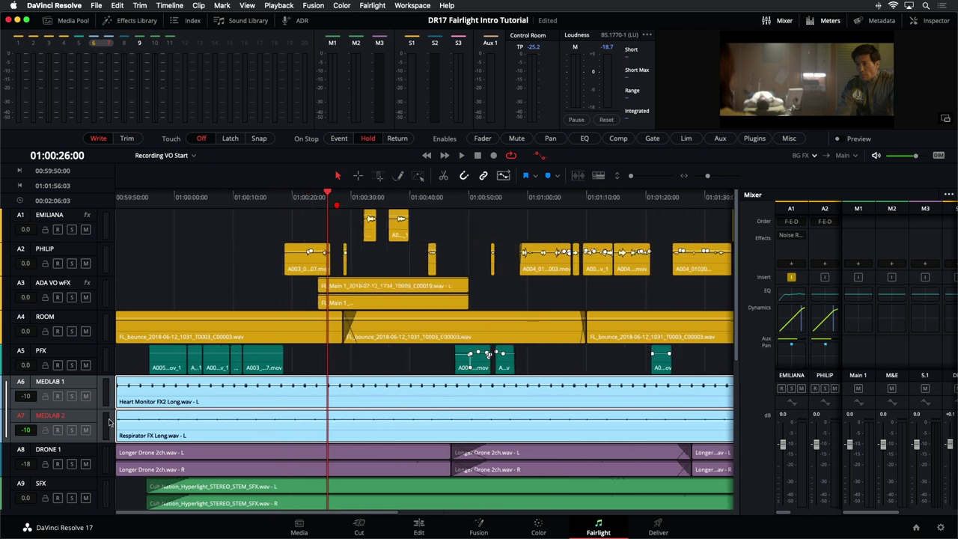
scroll(107, 421, up, 3)
scroll(108, 423, down, 1)
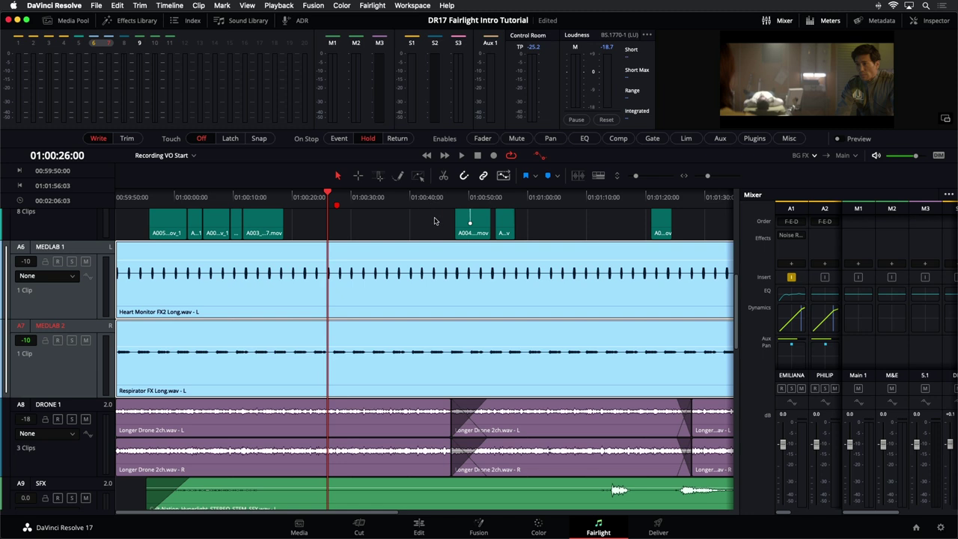
Step: Hide and redisplay the automation controls twice
click(538, 155)
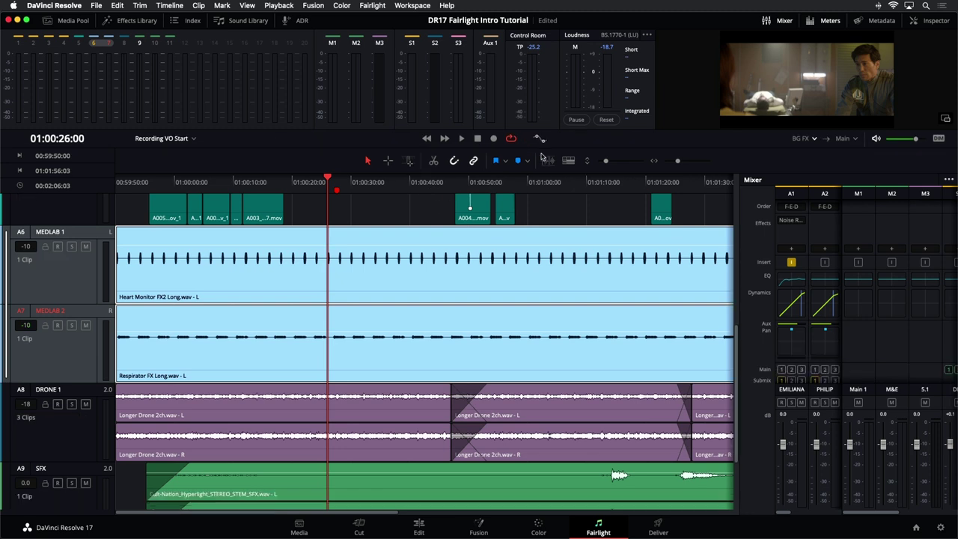
click(537, 140)
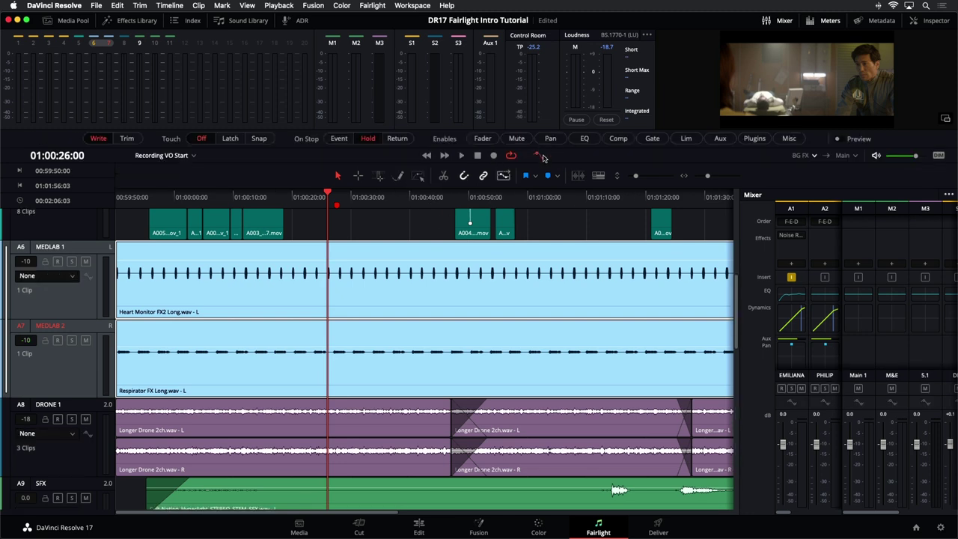
click(538, 155)
click(537, 139)
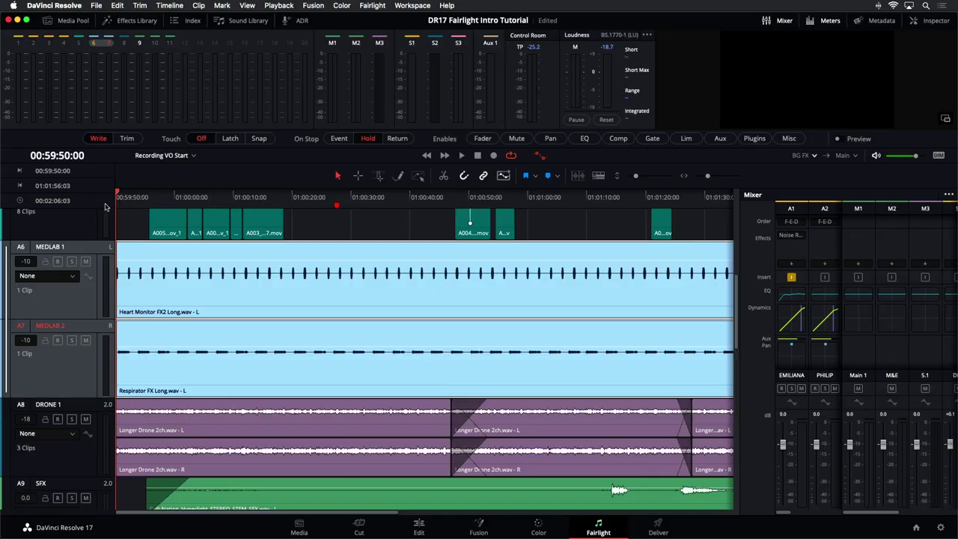
Step: Enable Fader automation with Latch touch mode, and set the MEDLAB 1 mixer fader to -9.0 dB
click(86, 309)
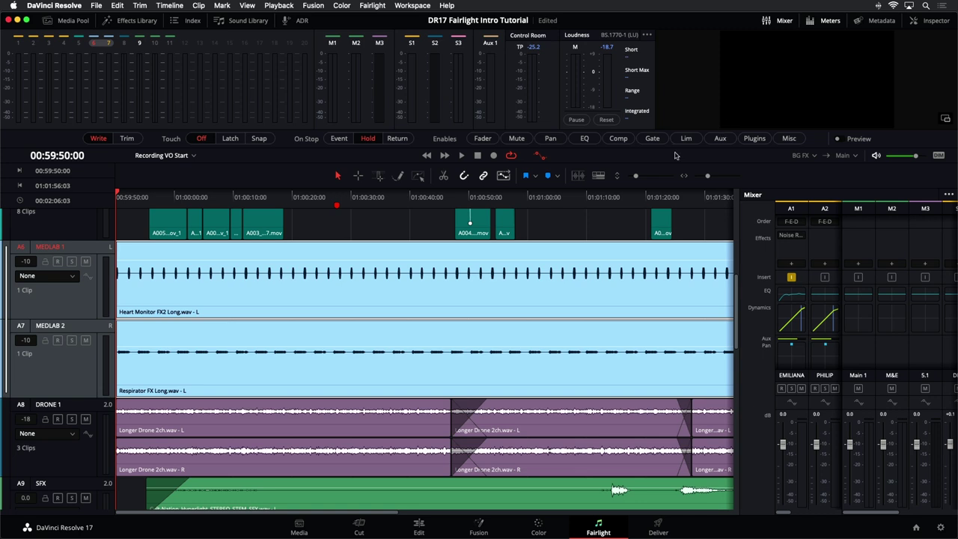
click(465, 139)
click(844, 499)
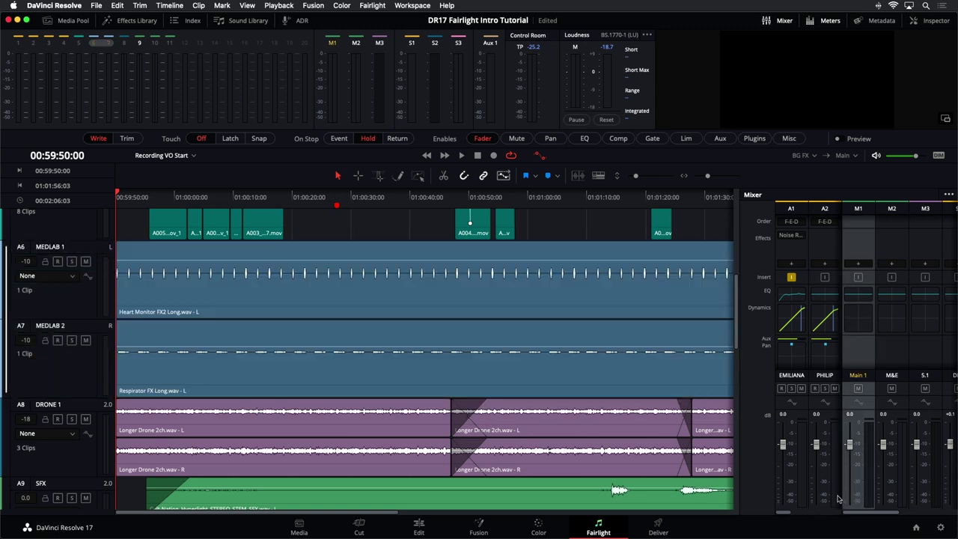
drag(842, 512, 865, 479)
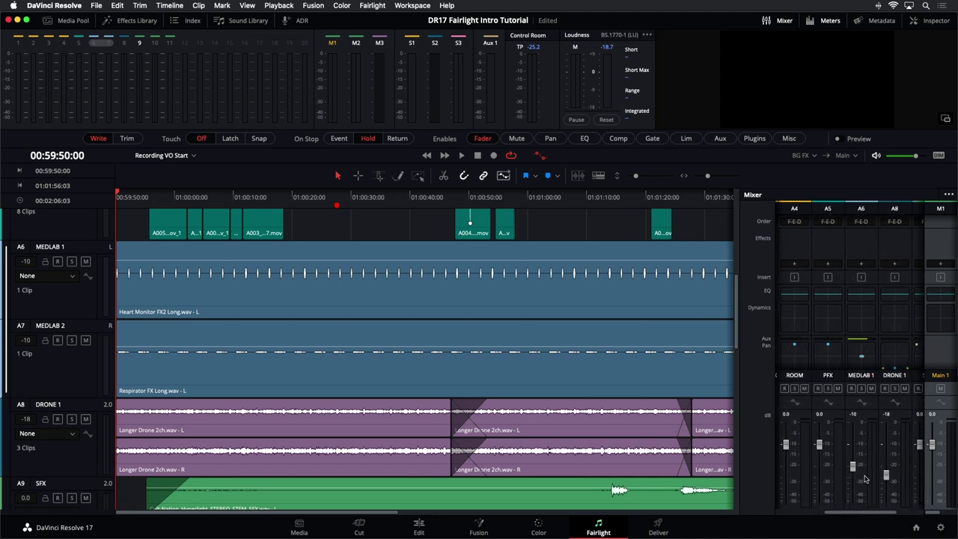
click(864, 420)
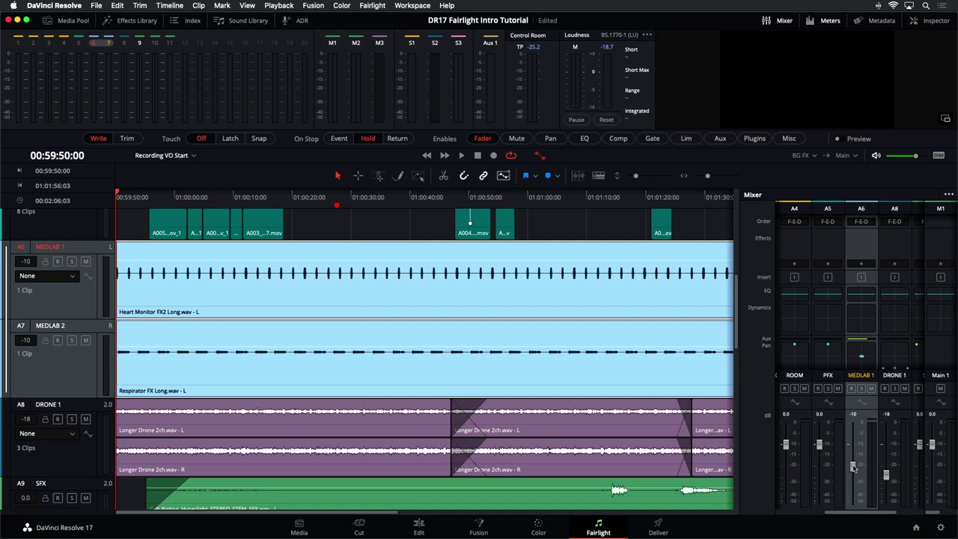
mouse_move(853, 467)
mouse_down()
mouse_move(852, 491)
mouse_move(851, 465)
mouse_up()
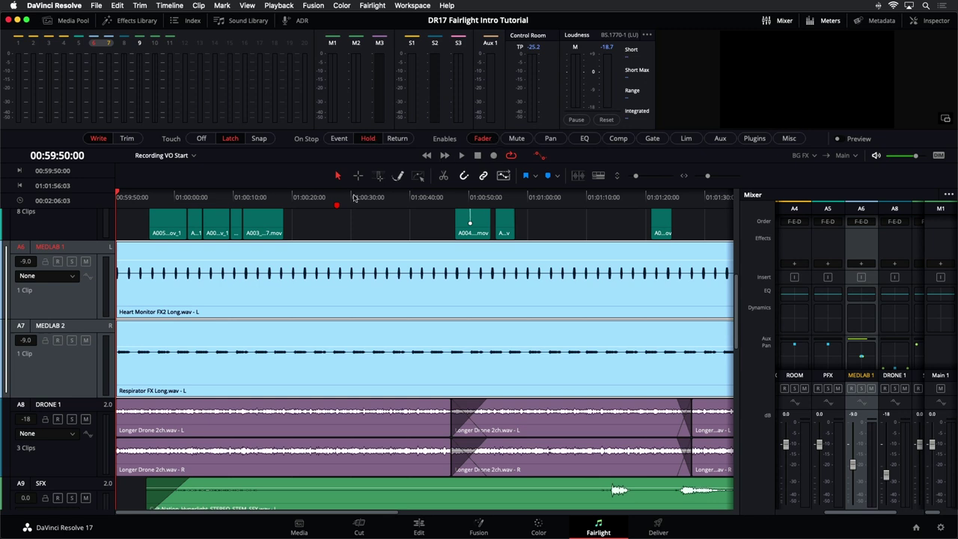
Step: Display the Fader Level automation curve on the MEDLAB 1 track and arm the linked tracks for automation
click(63, 277)
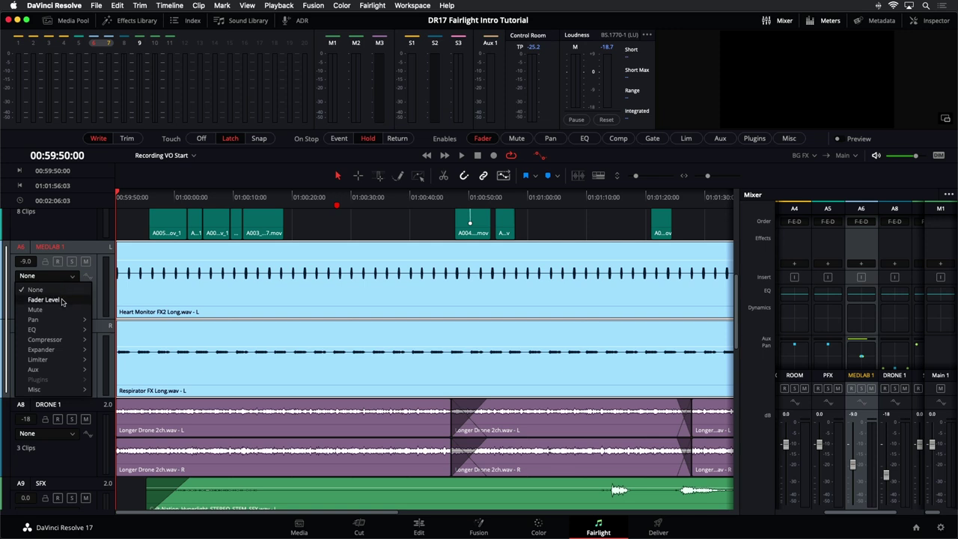
click(62, 300)
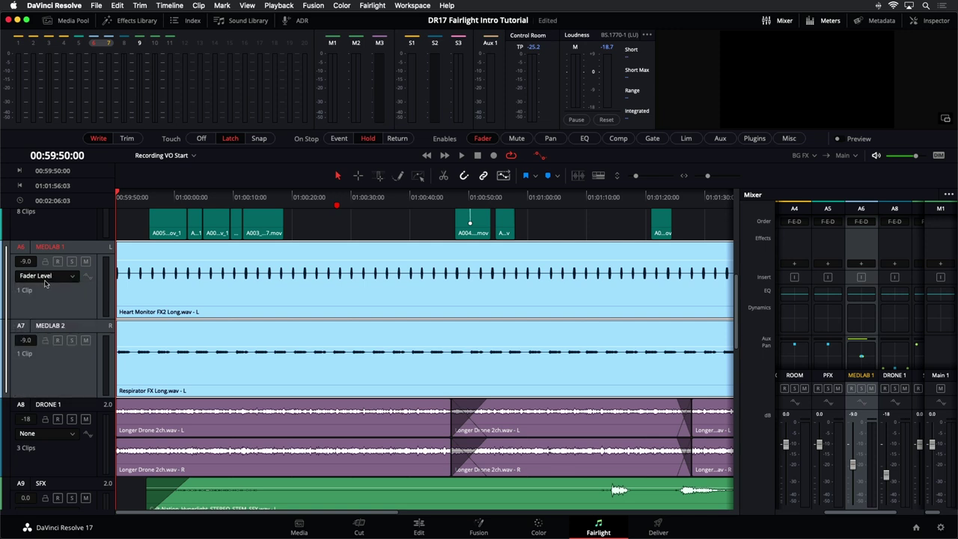
click(87, 280)
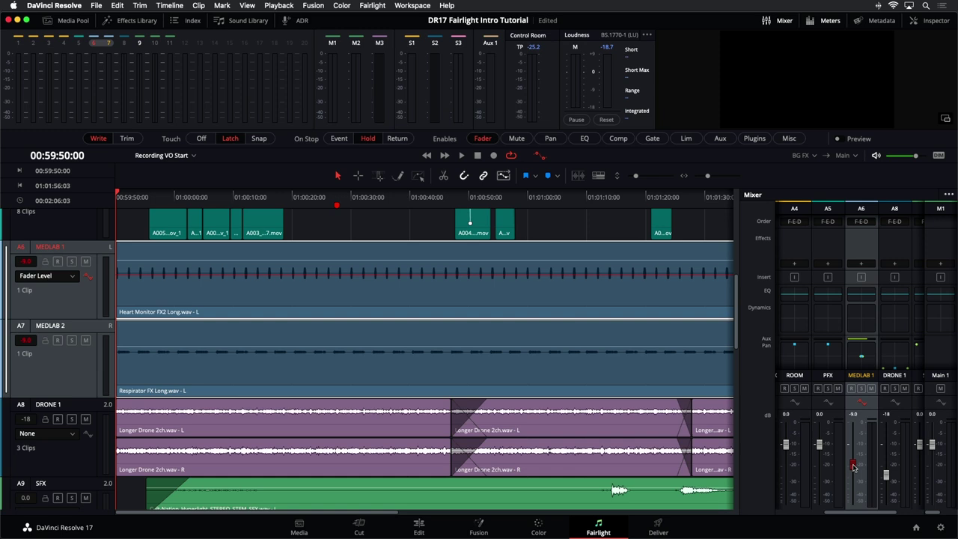
Step: Record fader automation on MEDLAB 1 during playback, lowering the level to about -21 dB from roughly 01:00:11, and stop near 01:00:26
key(space)
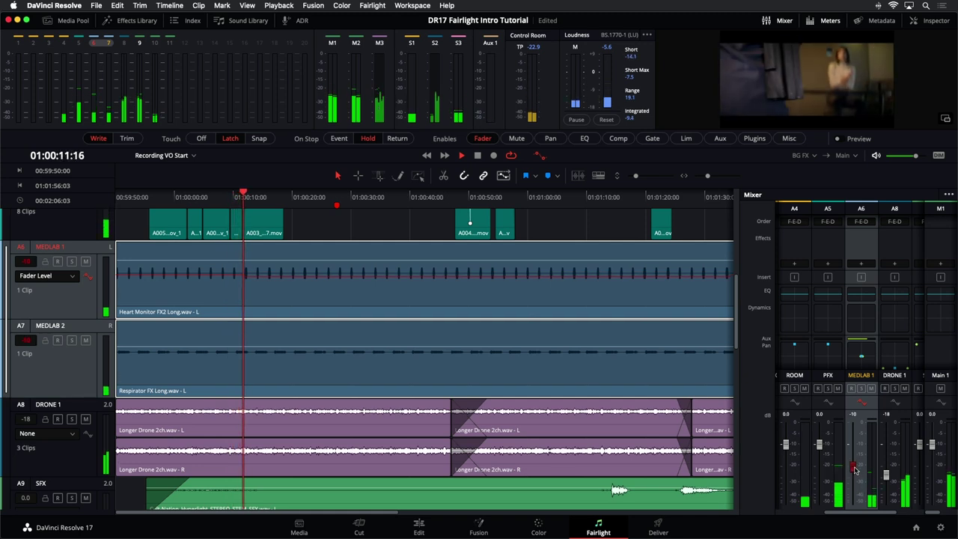
drag(855, 469, 858, 481)
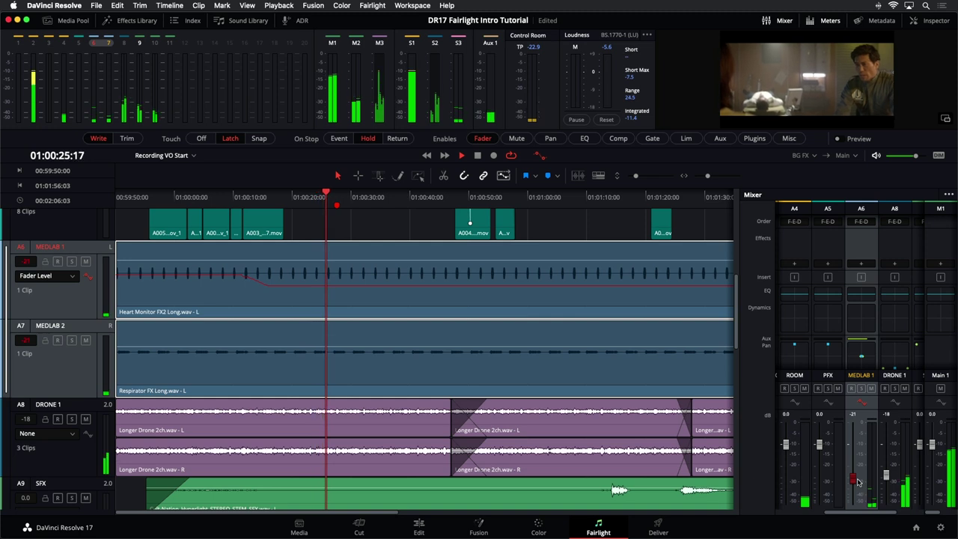
key(space)
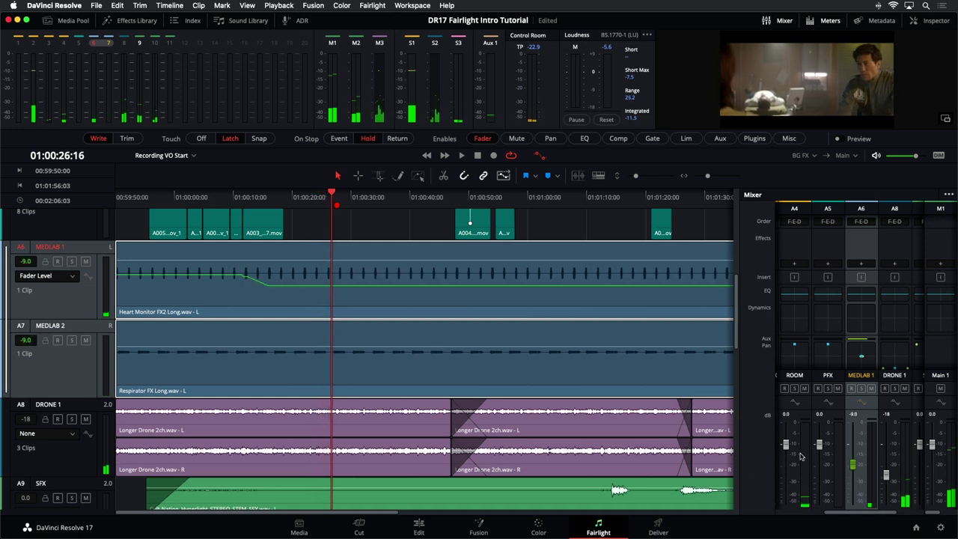
scroll(719, 441, up, 5)
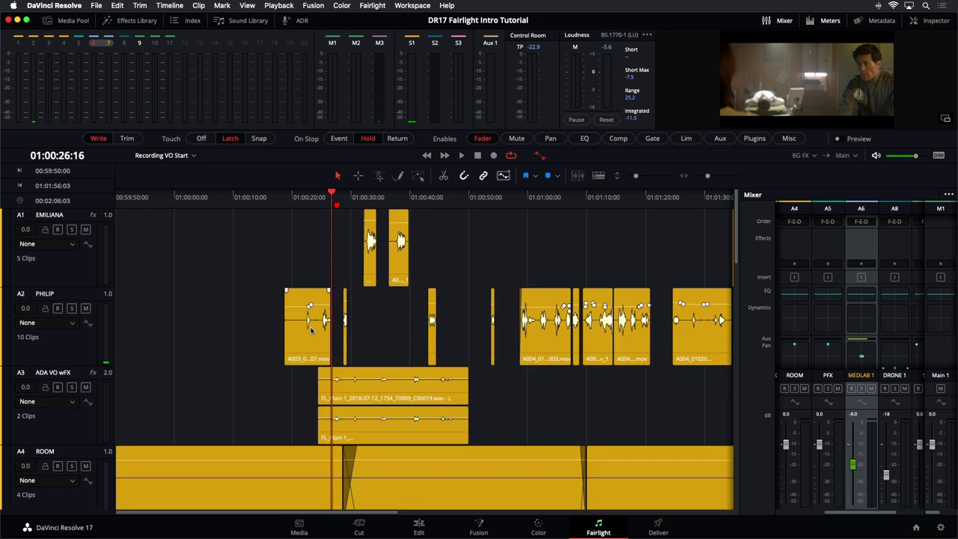
Step: Switch the monitored source from BG FX to Main 1 and play back the recorded MEDLAB 1 fader automation from about 01:00:01
scroll(311, 329, down, 5)
scroll(311, 314, up, 3)
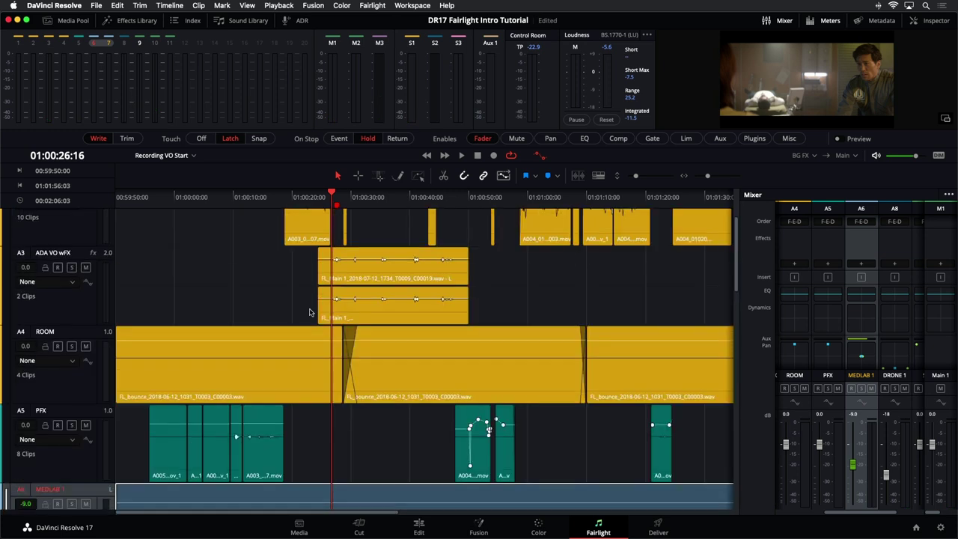
scroll(311, 312, down, 1)
scroll(310, 311, down, 1)
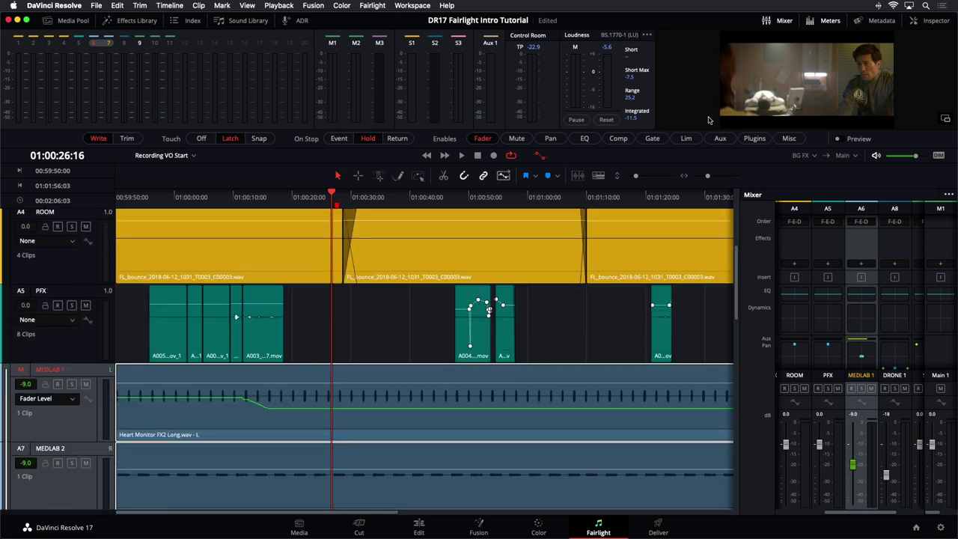
click(814, 155)
click(814, 170)
click(183, 197)
key(space)
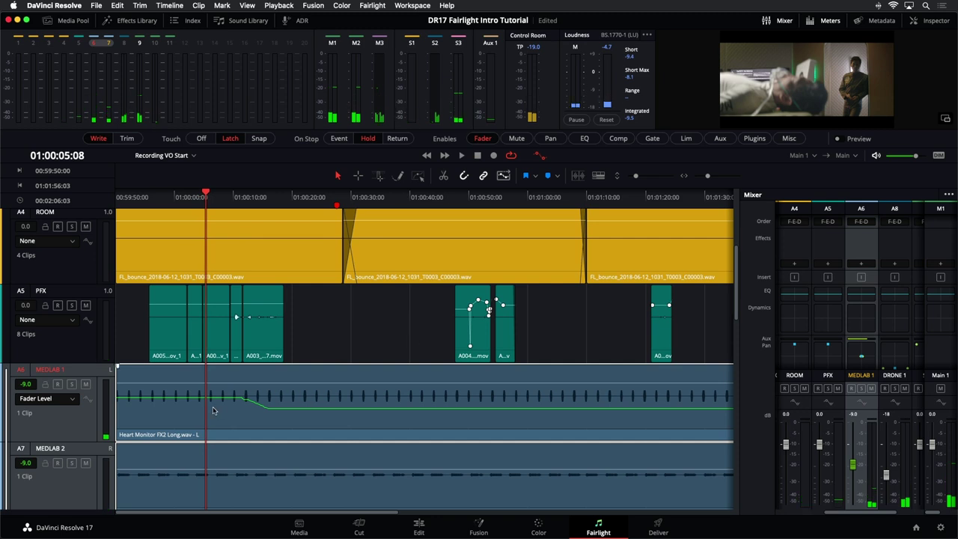
Step: Open the Audio Pan window for MEDLAB 1 and place it clear of the early part of the timeline
scroll(323, 410, down, 4)
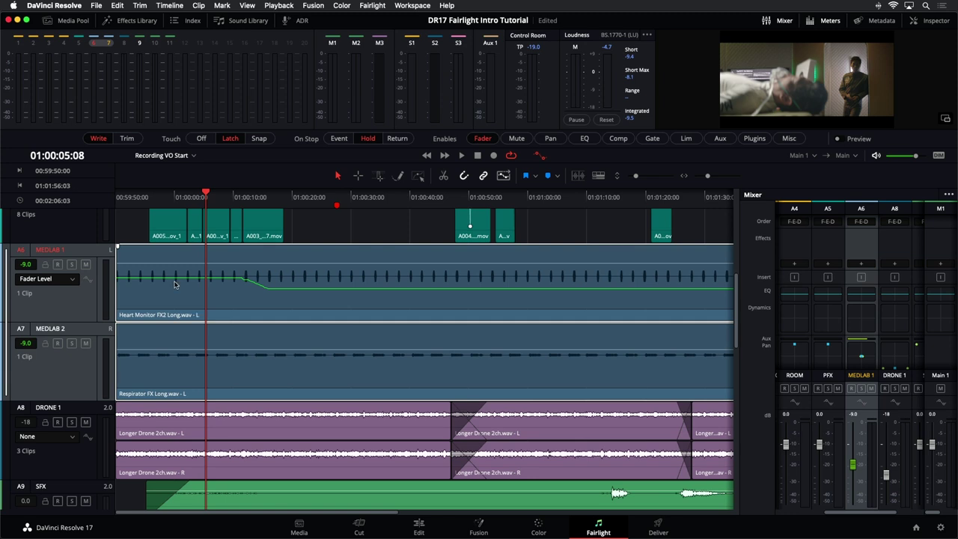
click(66, 280)
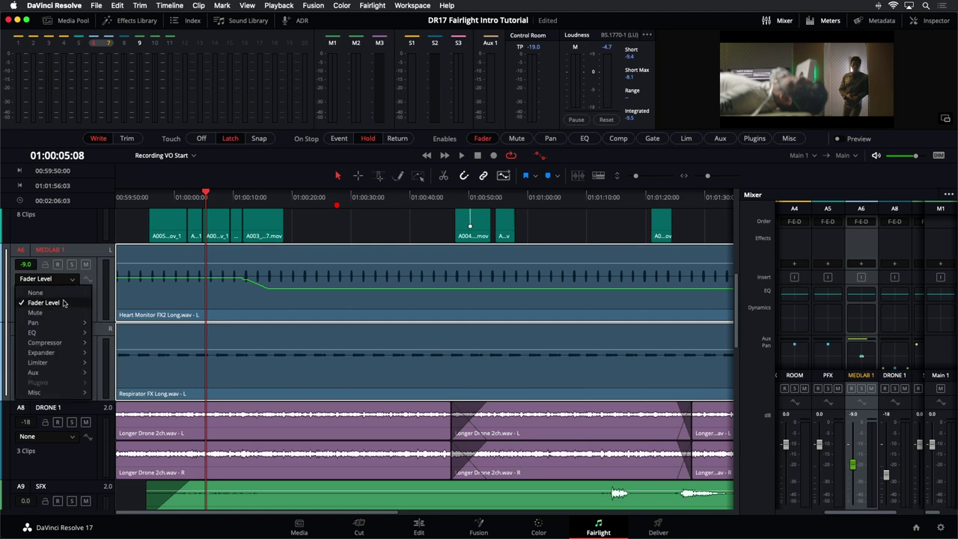
mouse_move(63, 324)
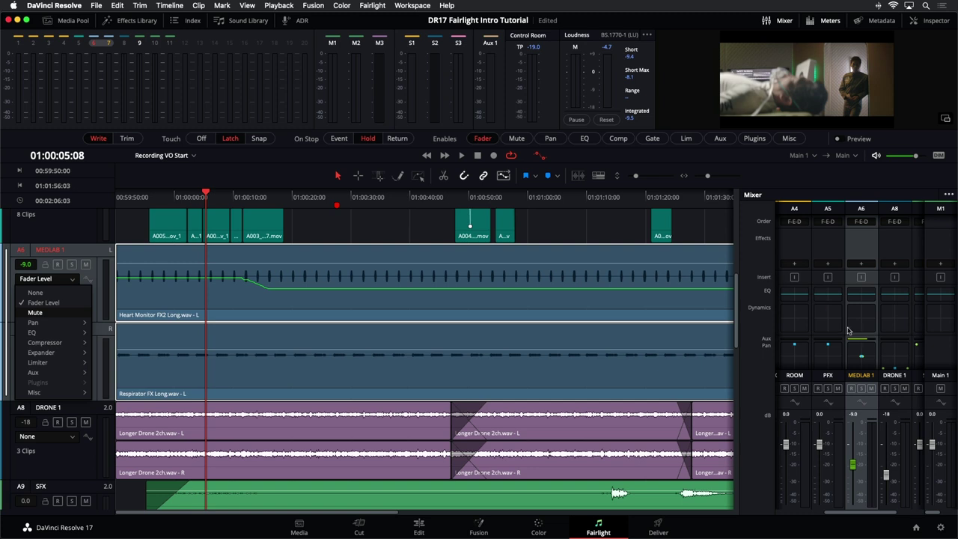
double_click(861, 351)
drag(658, 204, 698, 182)
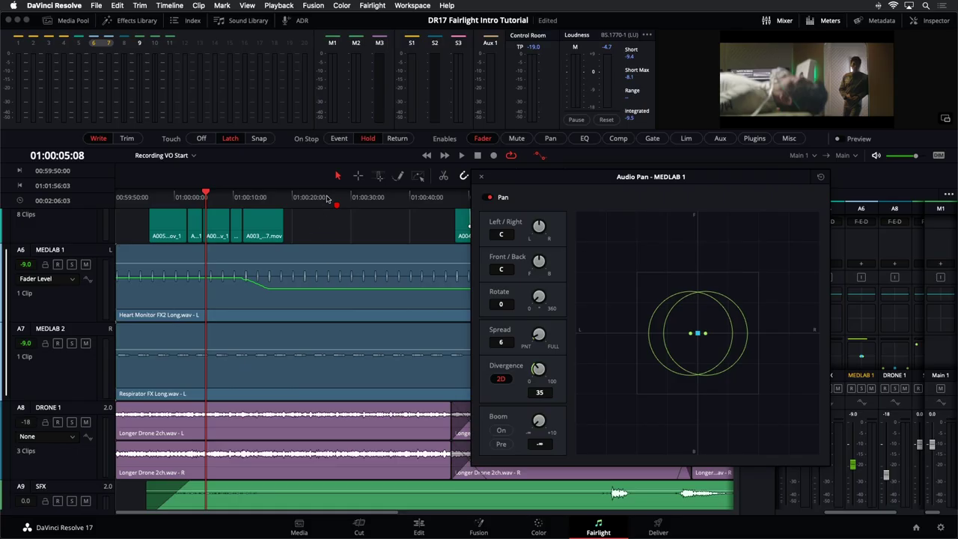
Step: Position the playhead at 01:00:27:15, on the red timeline marker
click(337, 197)
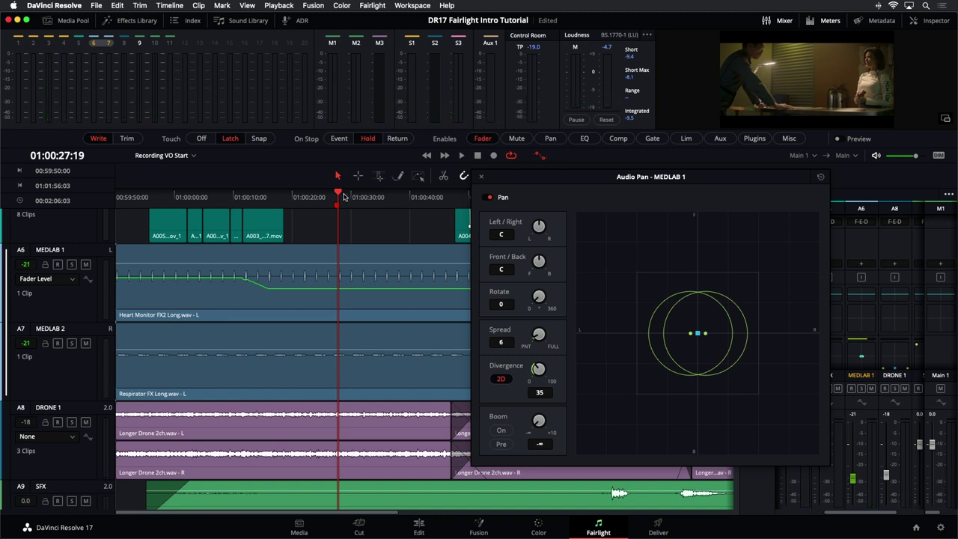
key(Left)
key(Left)
key(Left)
key(Left)
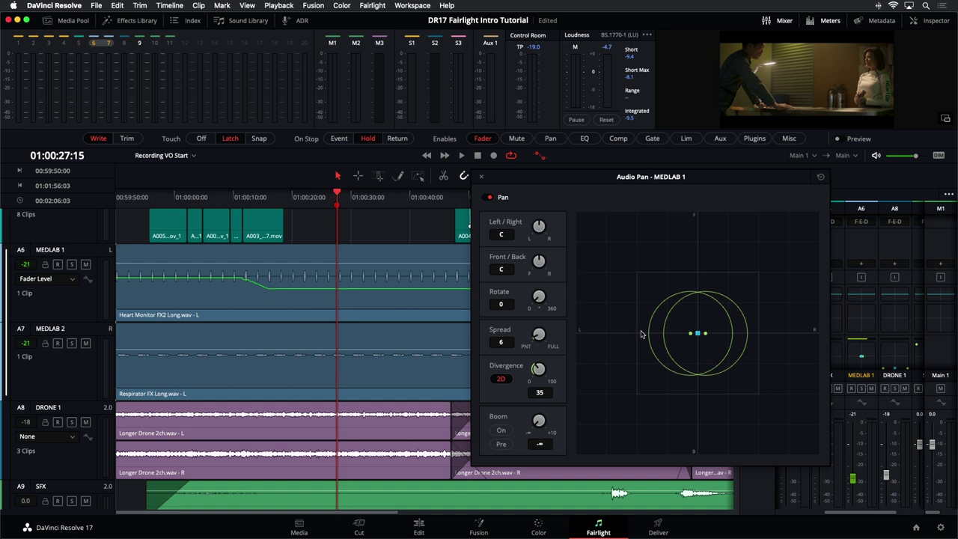
Step: Switch the enabled automation parameter from Fader to Pan and set the On Stop mode to Event
drag(551, 178, 544, 186)
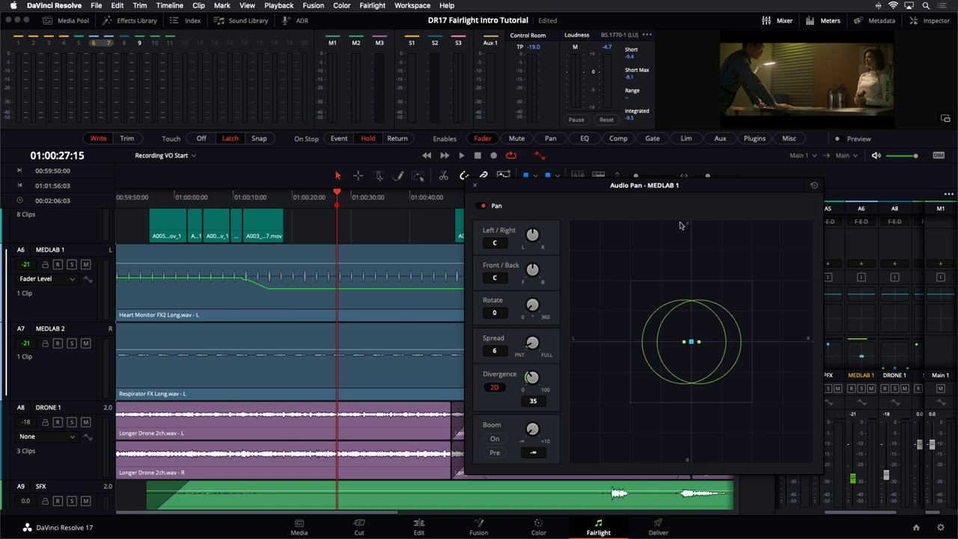
click(550, 139)
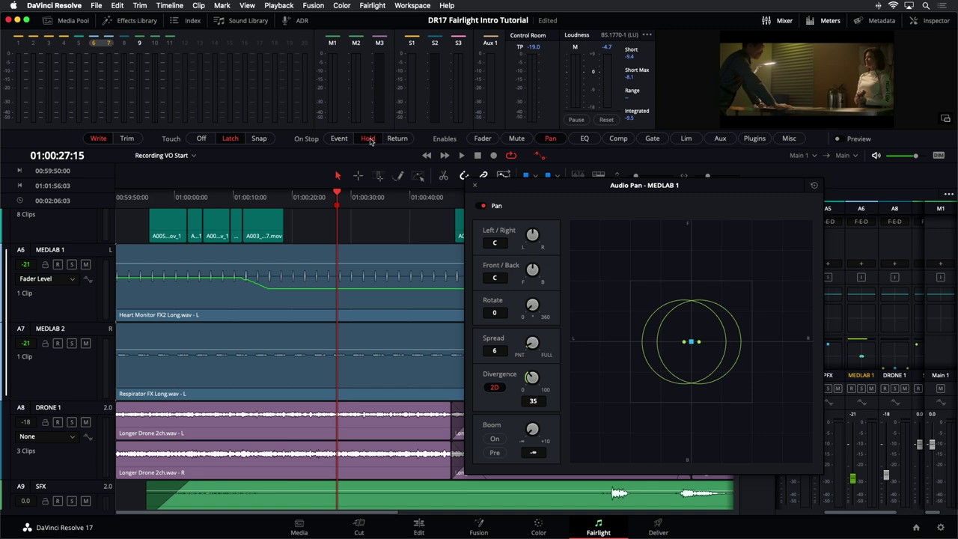
click(341, 140)
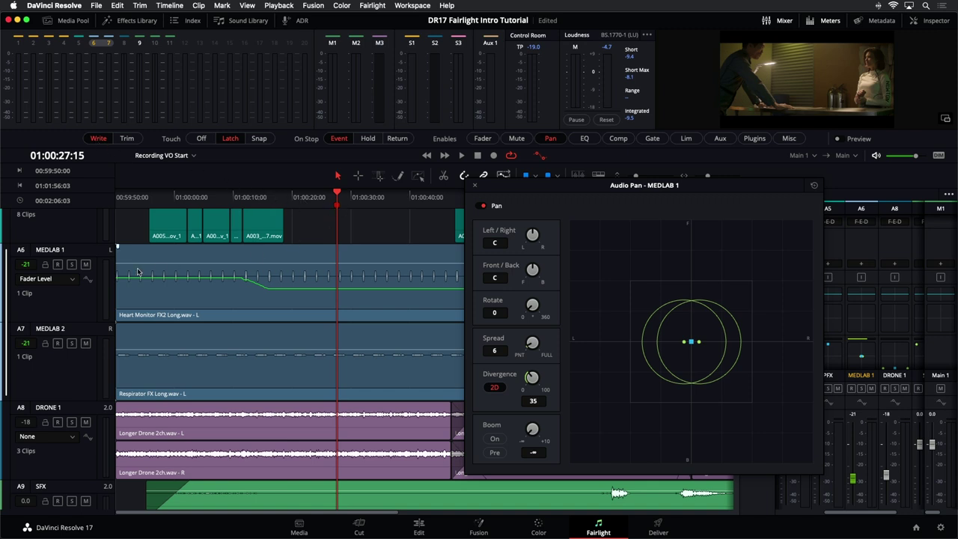
Step: Arm the linked MEDLAB tracks for automation and add an L/R Pan keyframe on MEDLAB 1 at 01:00:27:15
click(71, 281)
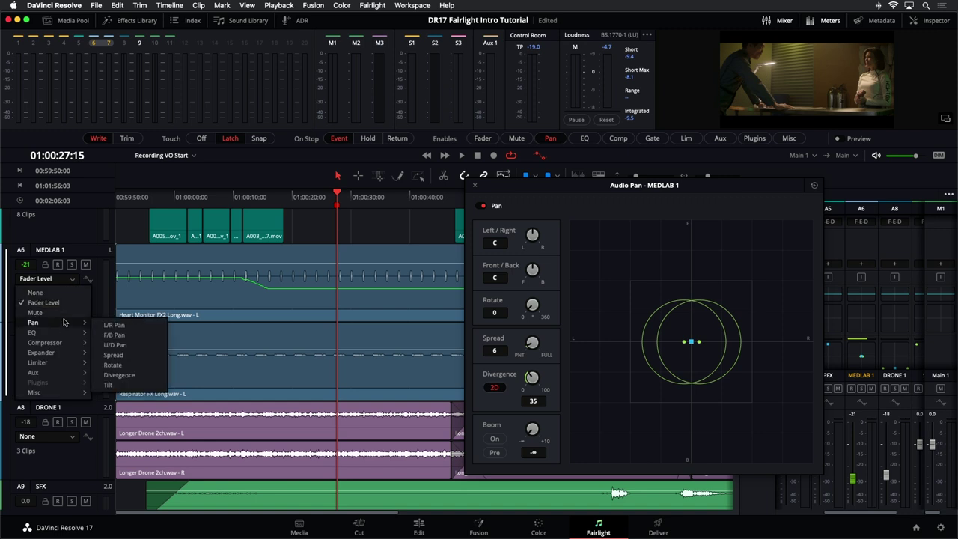
mouse_move(33, 323)
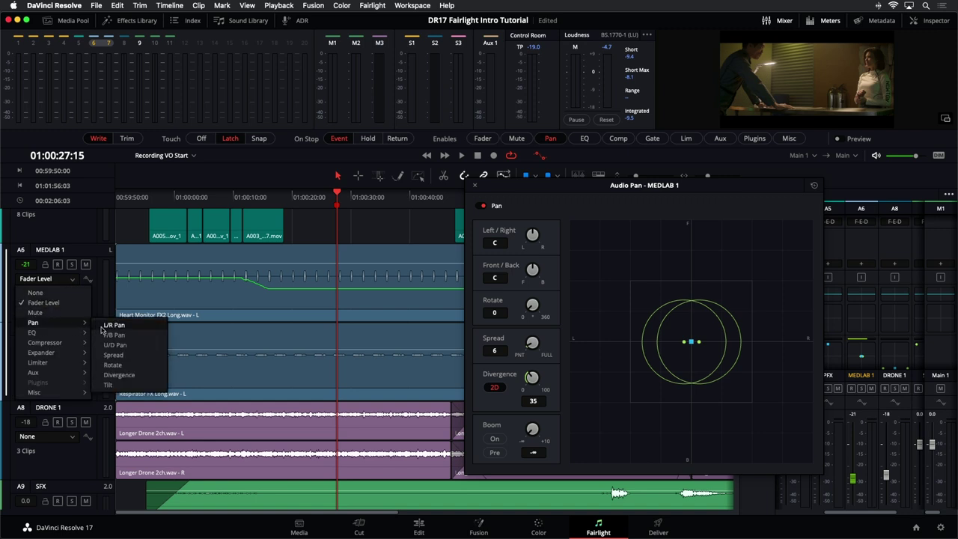
click(121, 330)
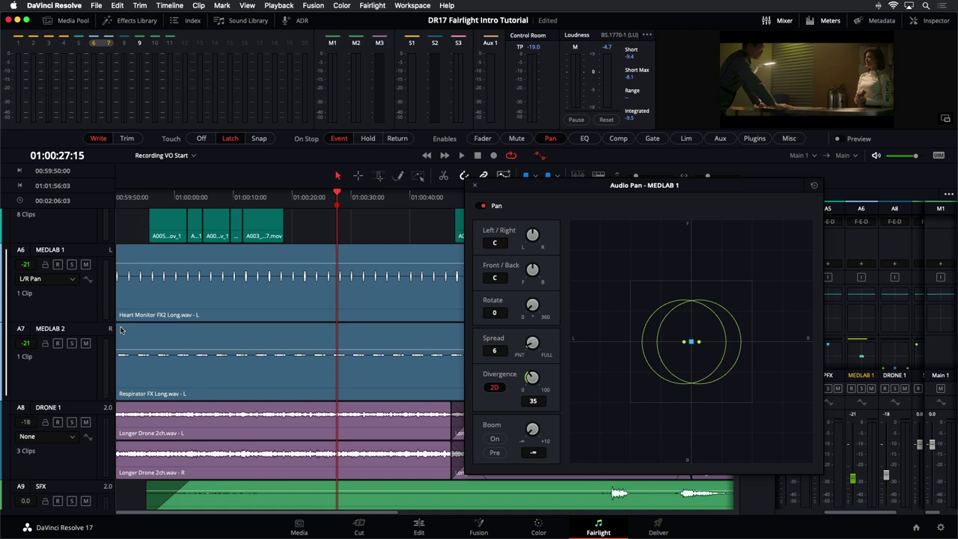
click(88, 281)
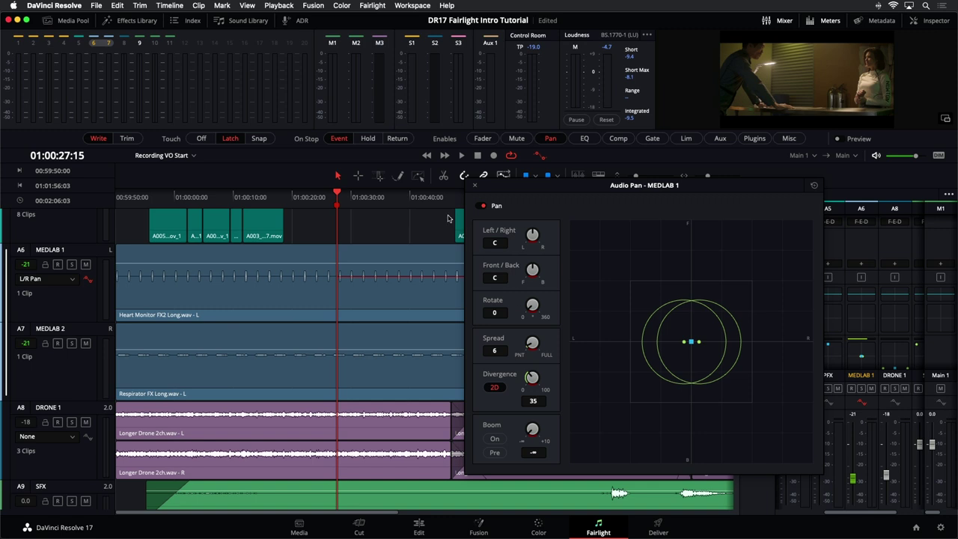
click(339, 278)
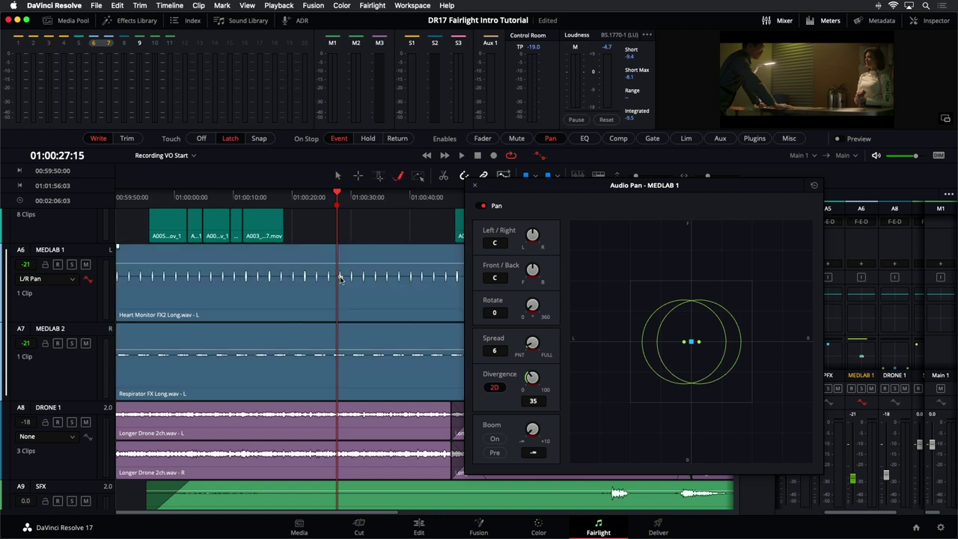
click(340, 279)
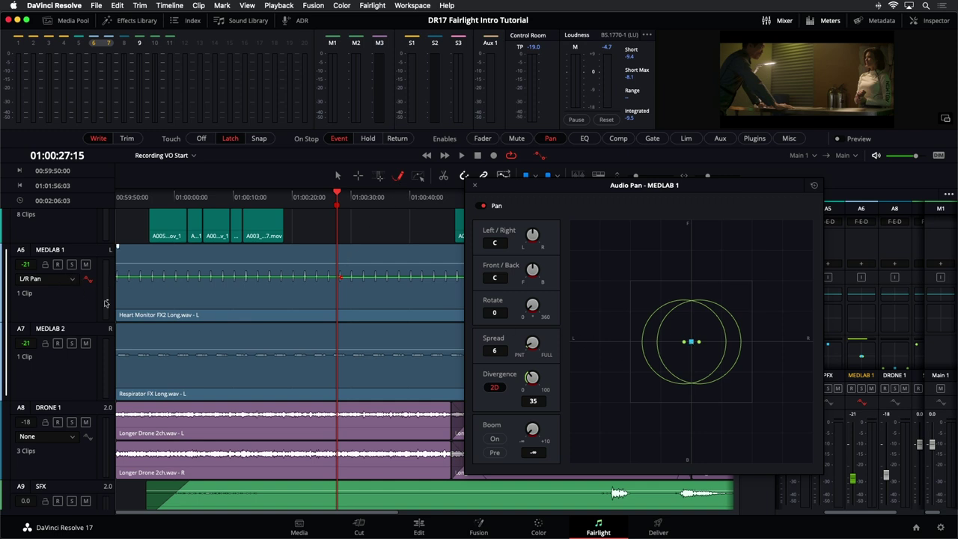
Step: Add an F/B Pan keyframe on MEDLAB 1 at 01:00:27:15, and display the L/R Pan curve again
click(54, 283)
mouse_move(54, 323)
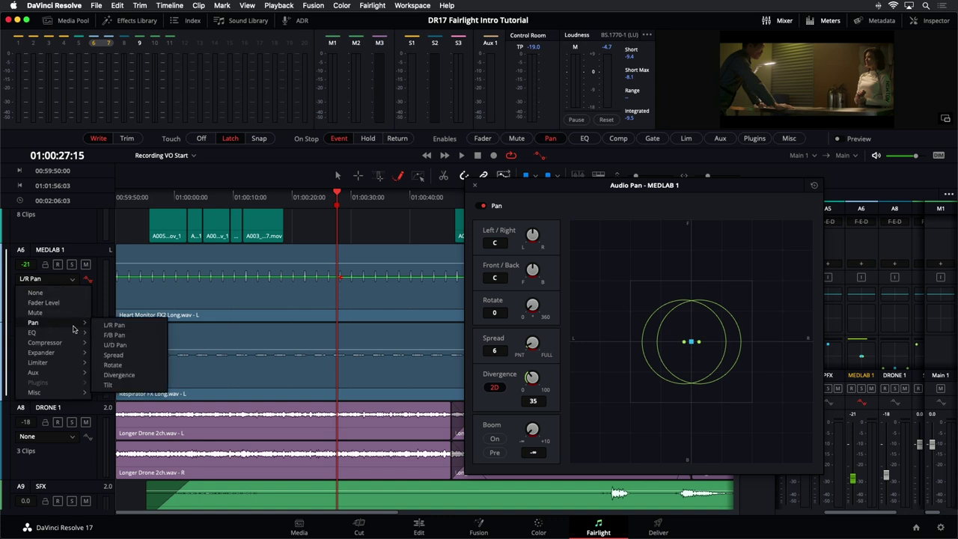
click(107, 335)
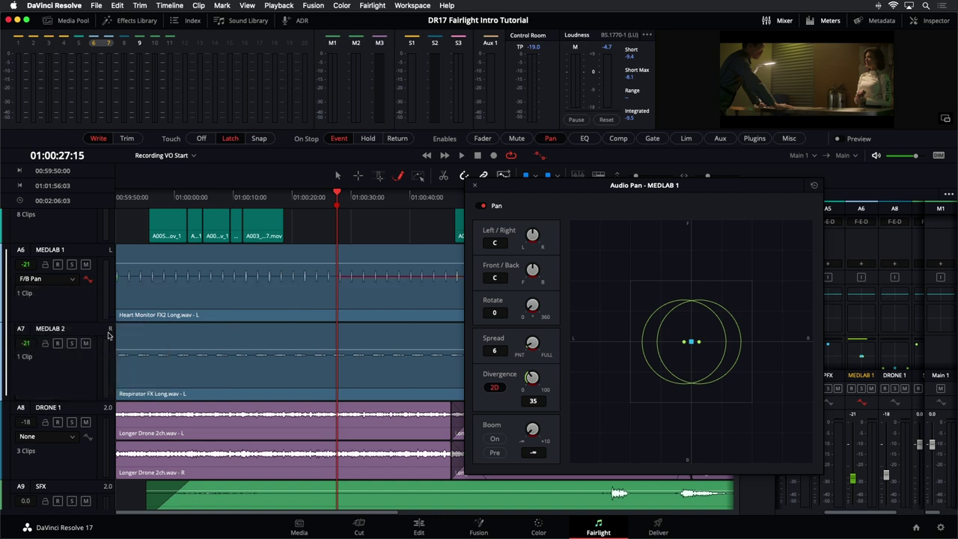
click(337, 278)
click(336, 278)
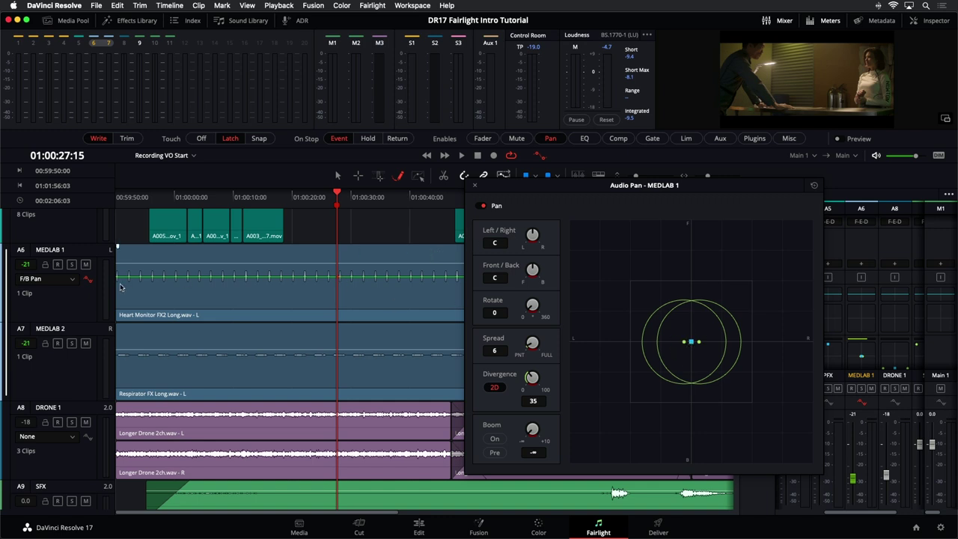
click(67, 281)
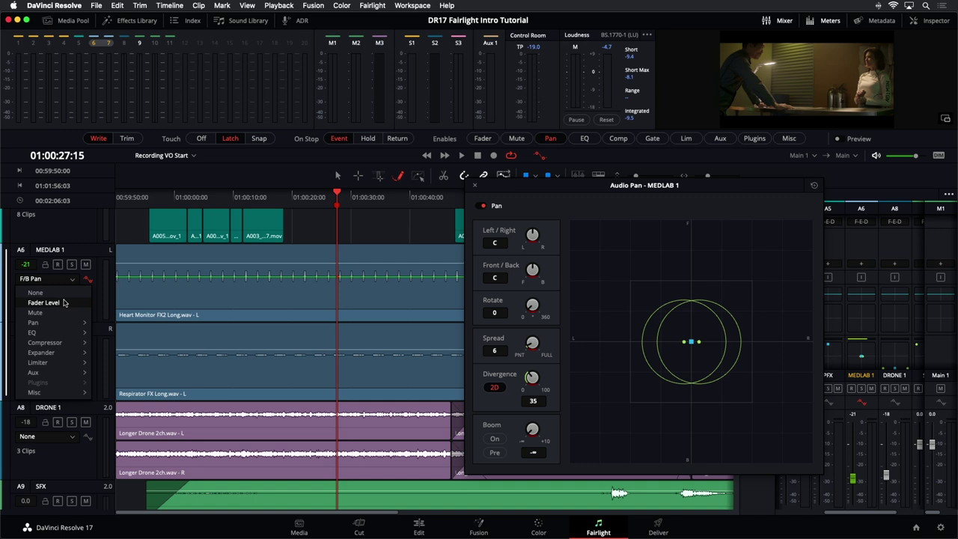
mouse_move(62, 322)
click(117, 330)
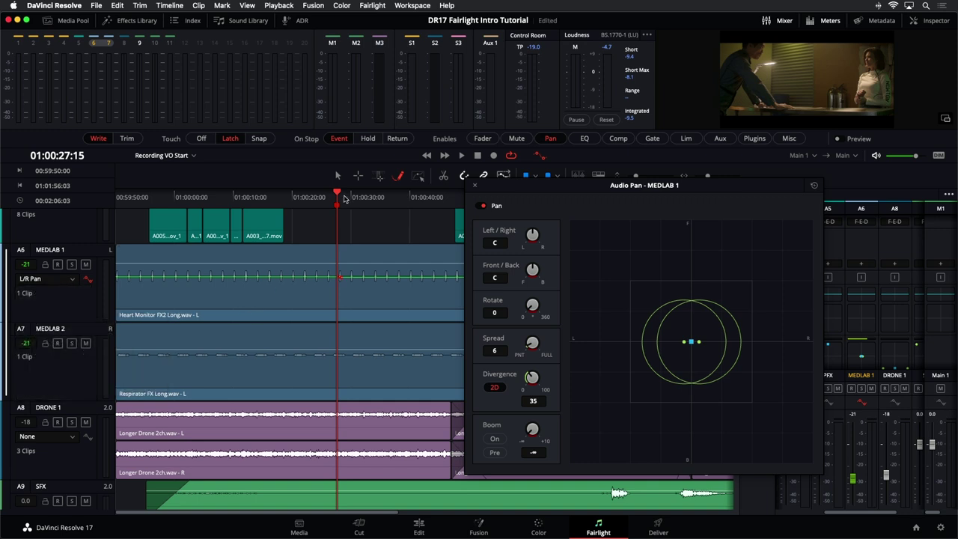
Step: Return the playhead to 00:59:50:00 and pan MEDLAB 1 to about 79R and 100F
drag(336, 195, 116, 196)
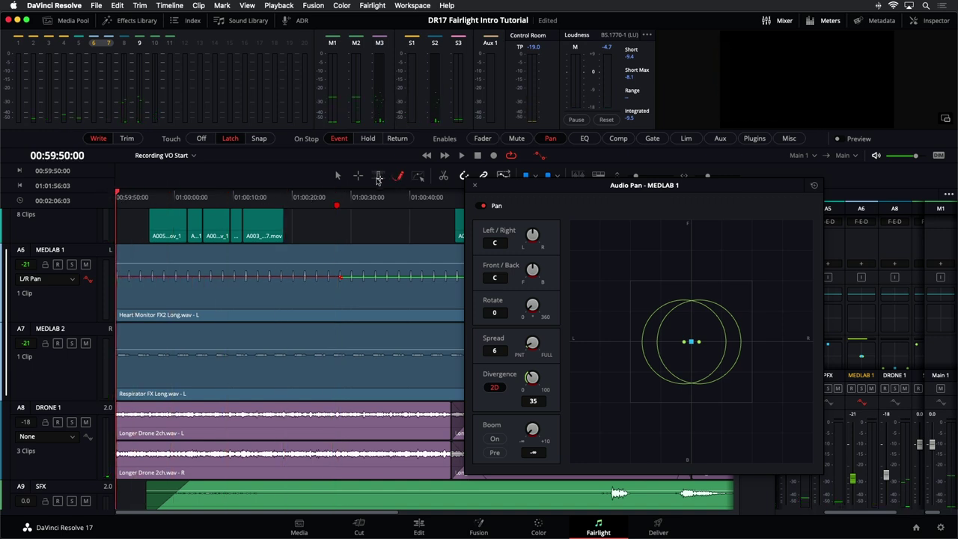
click(337, 176)
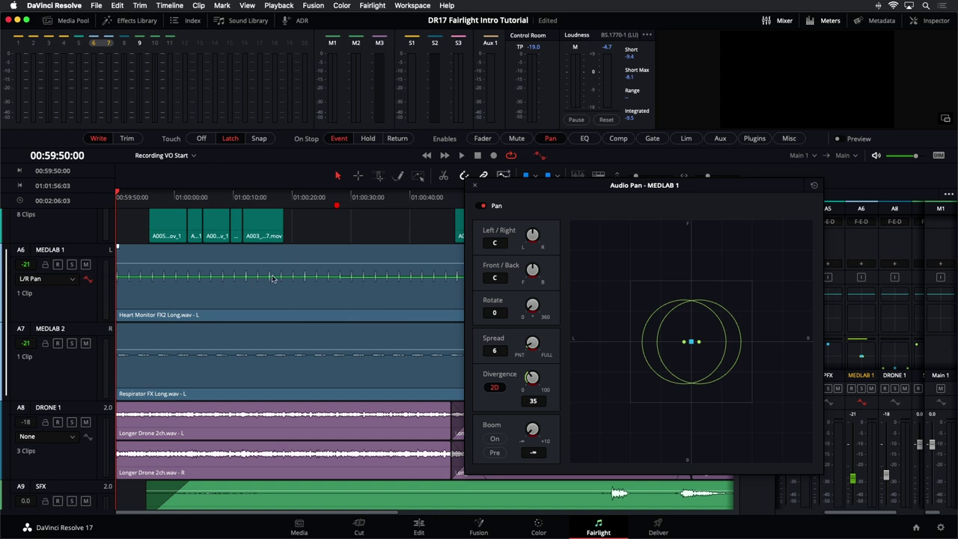
click(398, 175)
drag(692, 342, 786, 207)
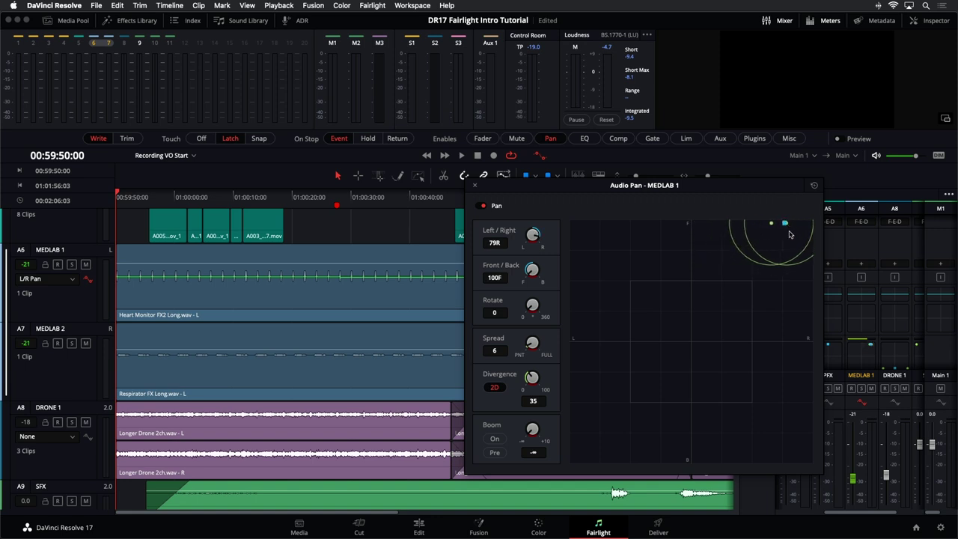
Step: Check the F/B Pan curve on MEDLAB 1 and switch the track back to the L/R Pan curve
click(64, 281)
mouse_move(52, 326)
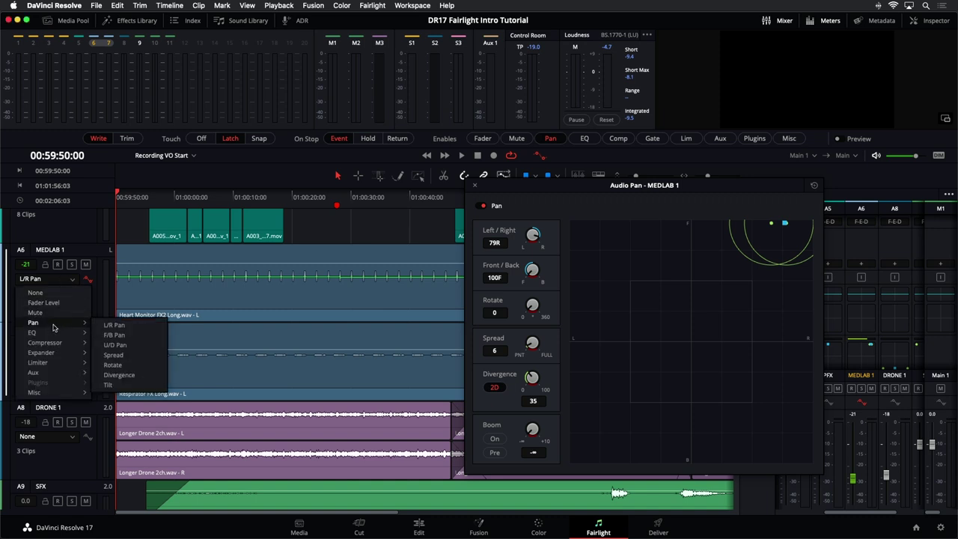
click(112, 334)
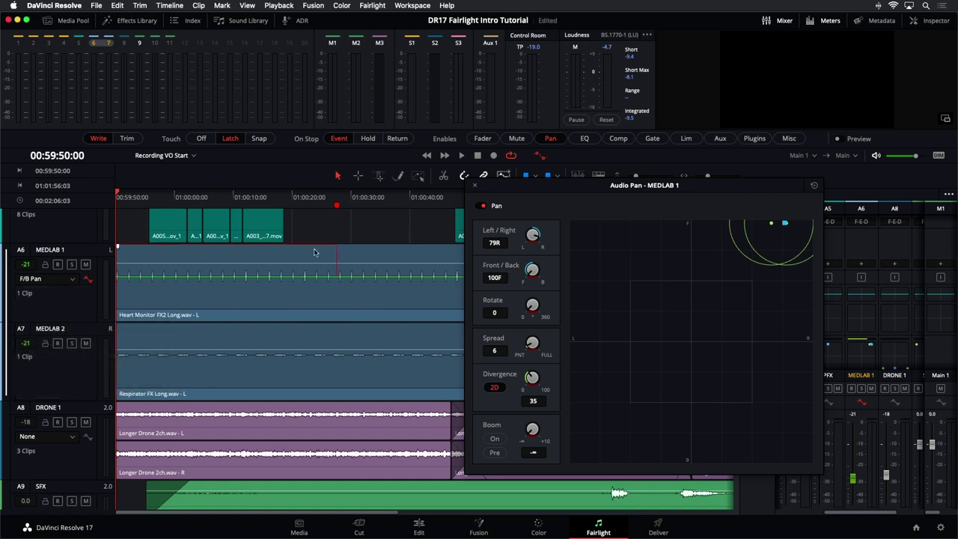
click(33, 281)
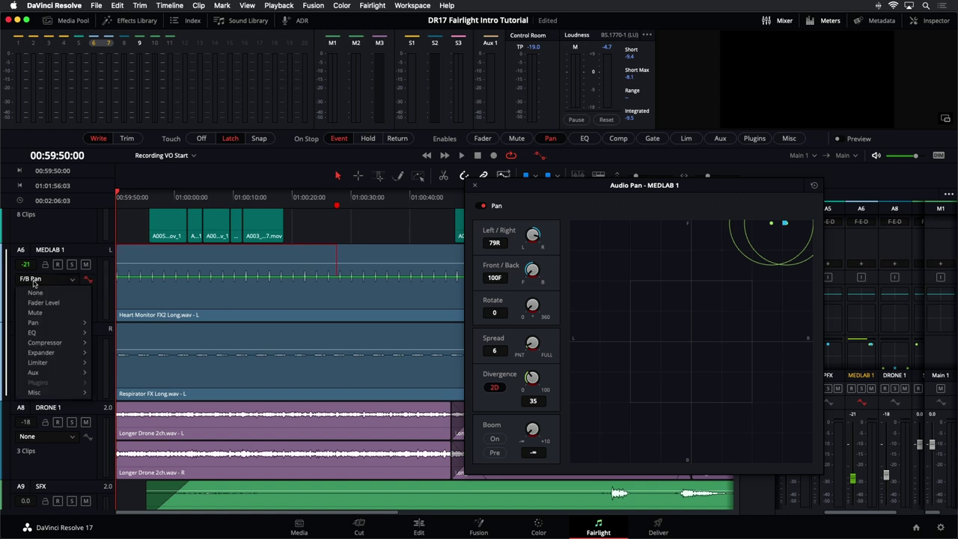
mouse_move(33, 322)
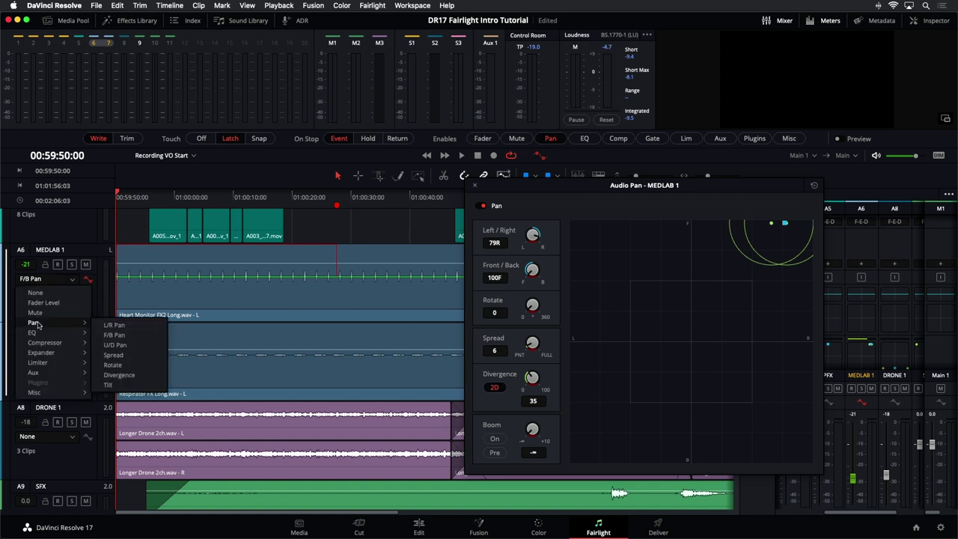
click(114, 327)
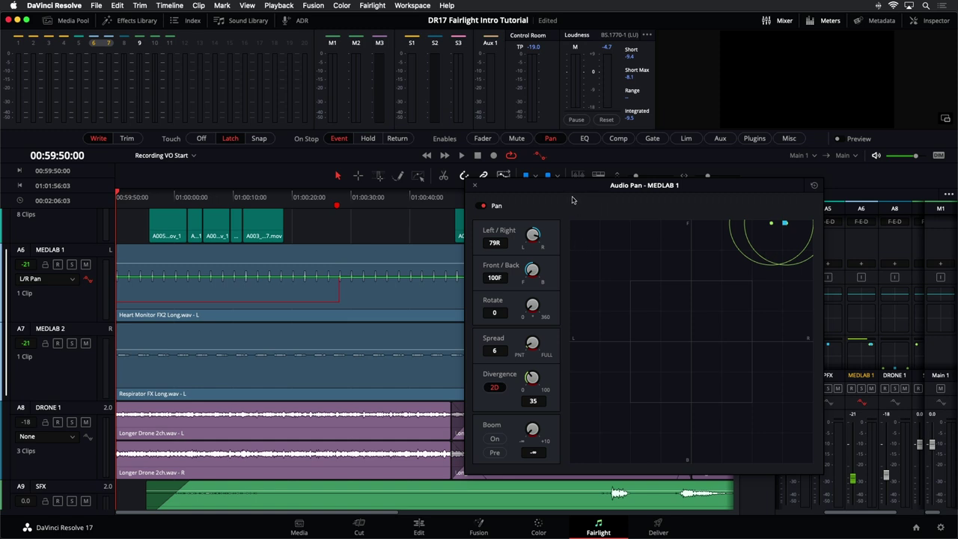
Step: Record pan automation during playback, moving MEDLAB 1 across to about 52L at 100F, stop near 01:00:19, and return to the timeline start
key(space)
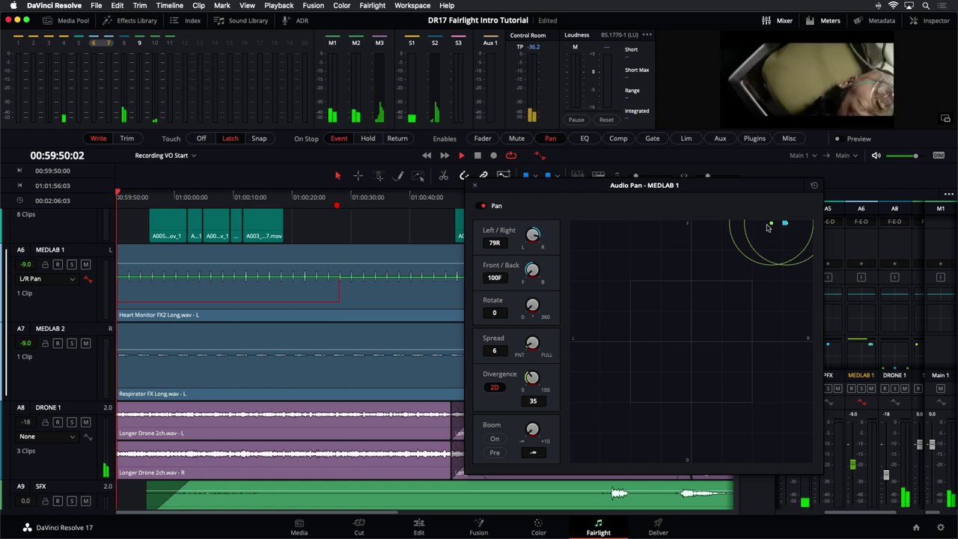
drag(784, 222, 627, 177)
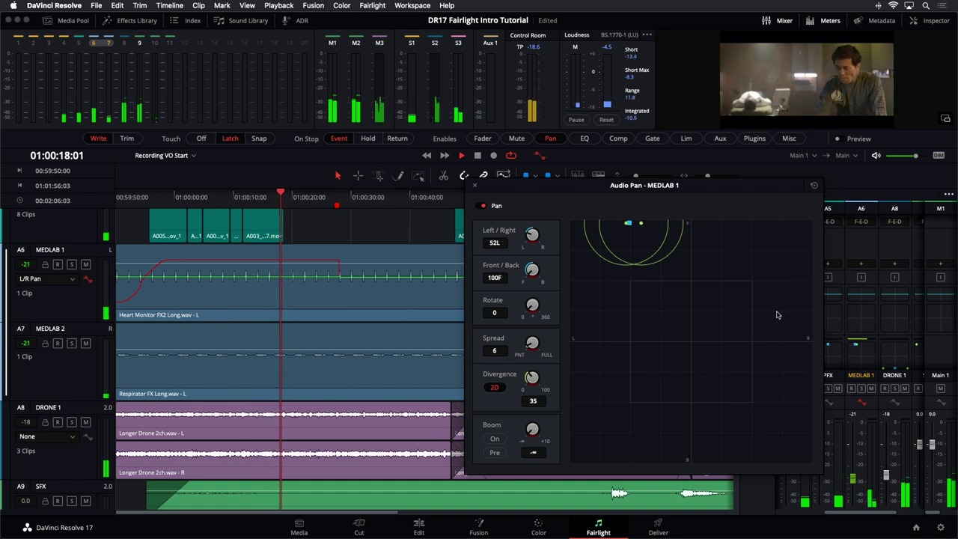
key(space)
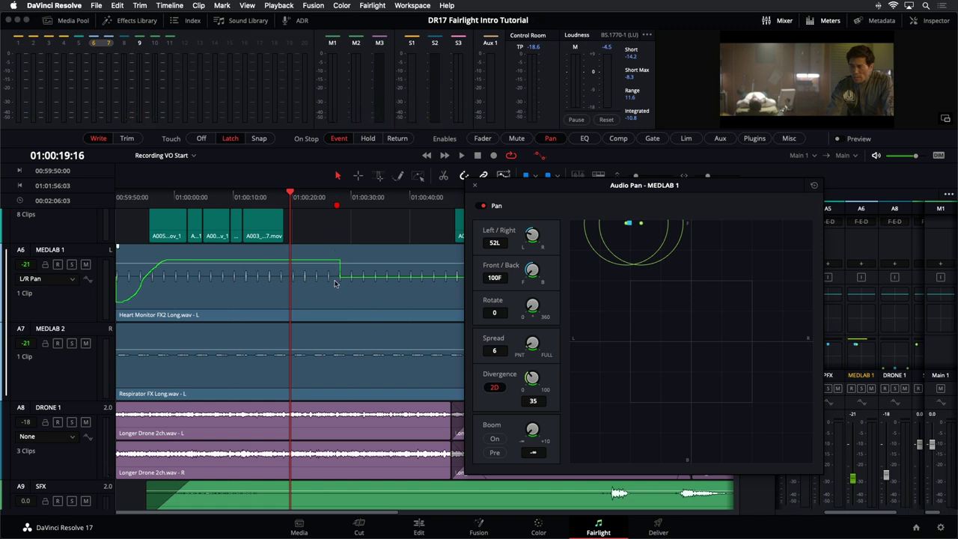
drag(147, 197, 116, 197)
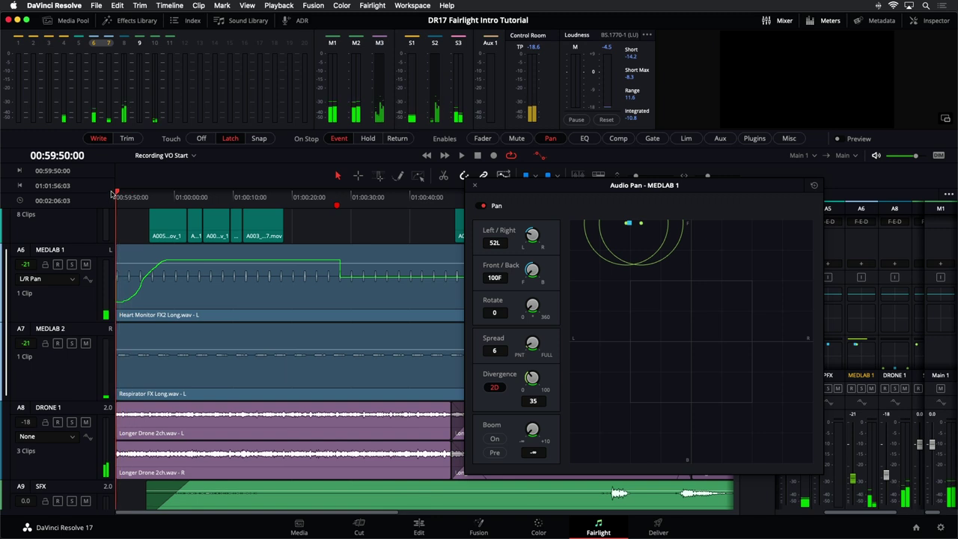
Step: Play back the start of the MEDLAB 1 pan automation briefly and close the track's pan window
key(space)
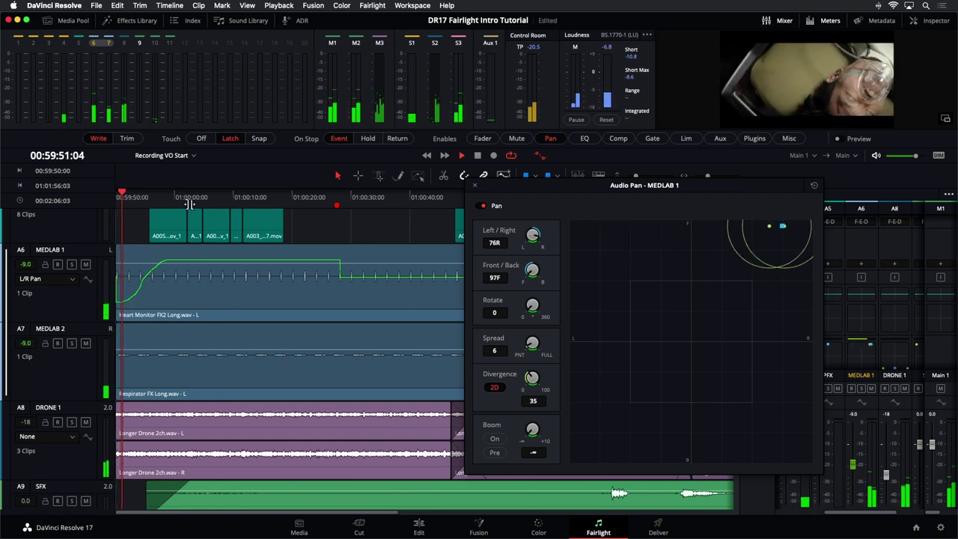
key(space)
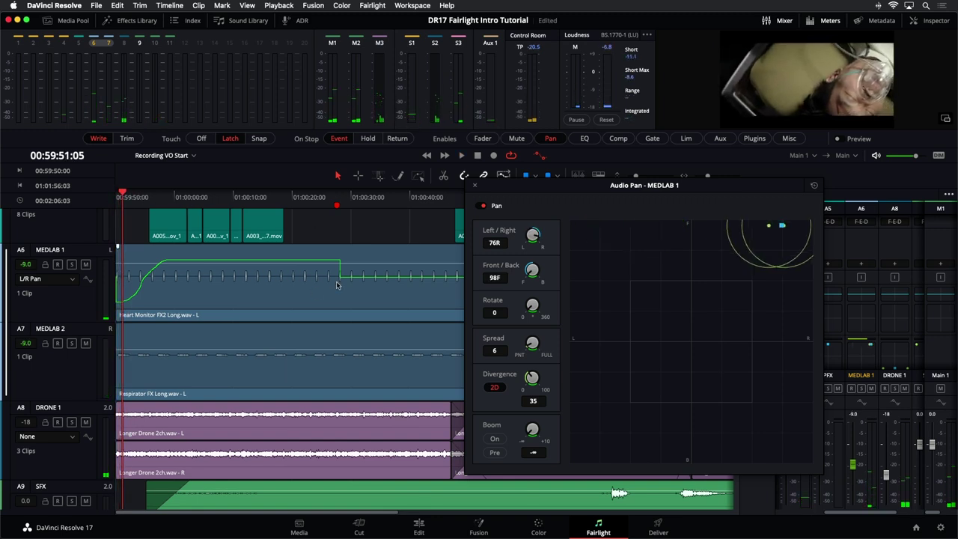
click(474, 186)
Step: Select the MEDLAB 1 track and switch the enabled automation parameters from Pan to Plugins
click(71, 298)
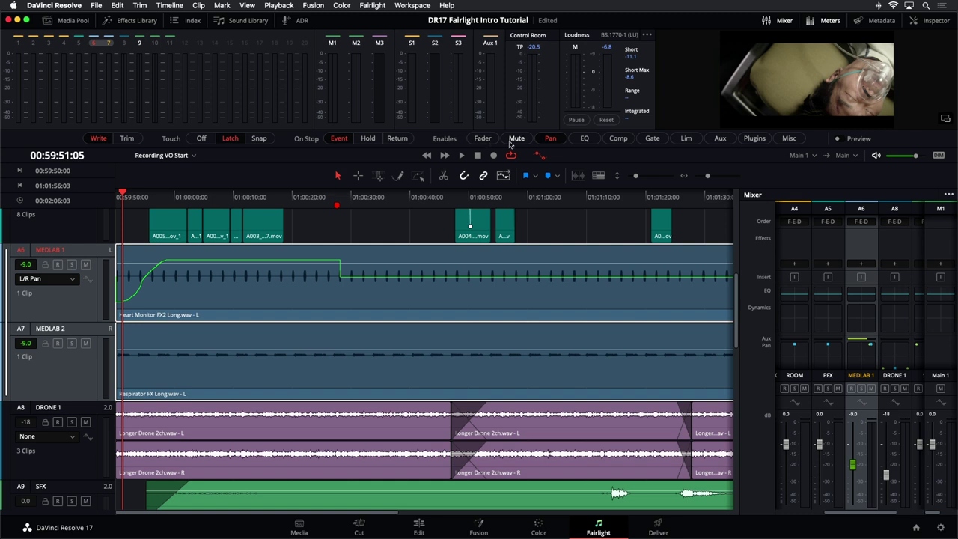
click(552, 139)
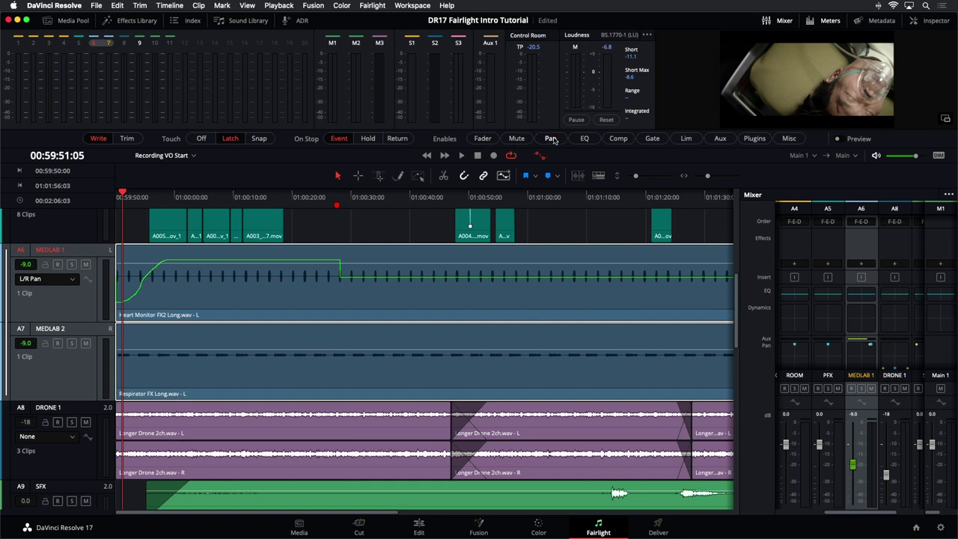
click(749, 139)
Step: Insert the Fairlight FX Echo effect on MEDLAB 1 and load its Large Hall preset
click(860, 264)
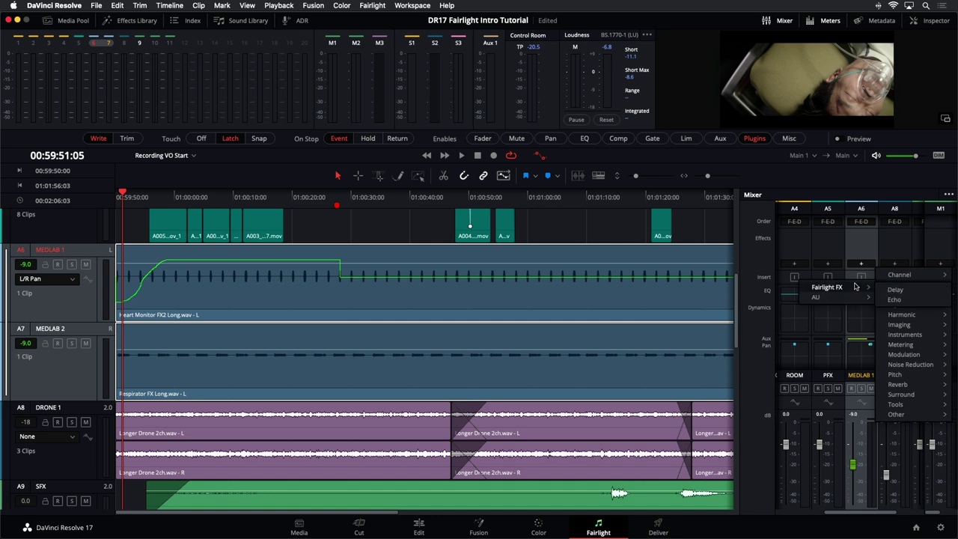
click(894, 301)
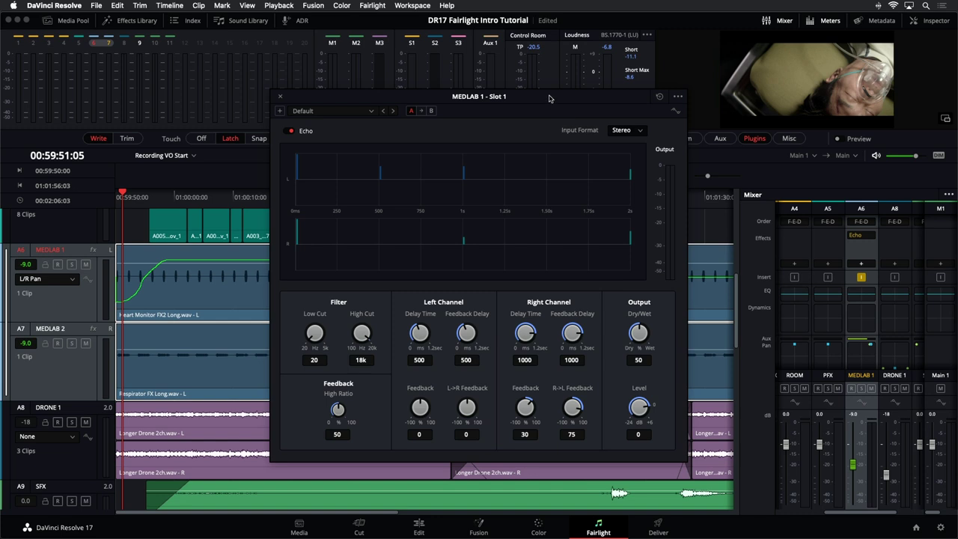
drag(548, 98, 580, 103)
click(401, 117)
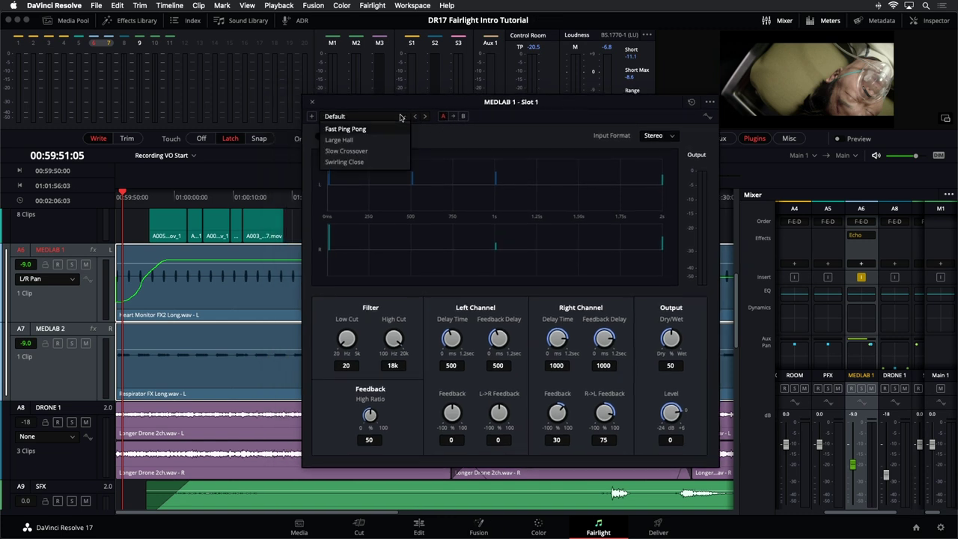
click(348, 141)
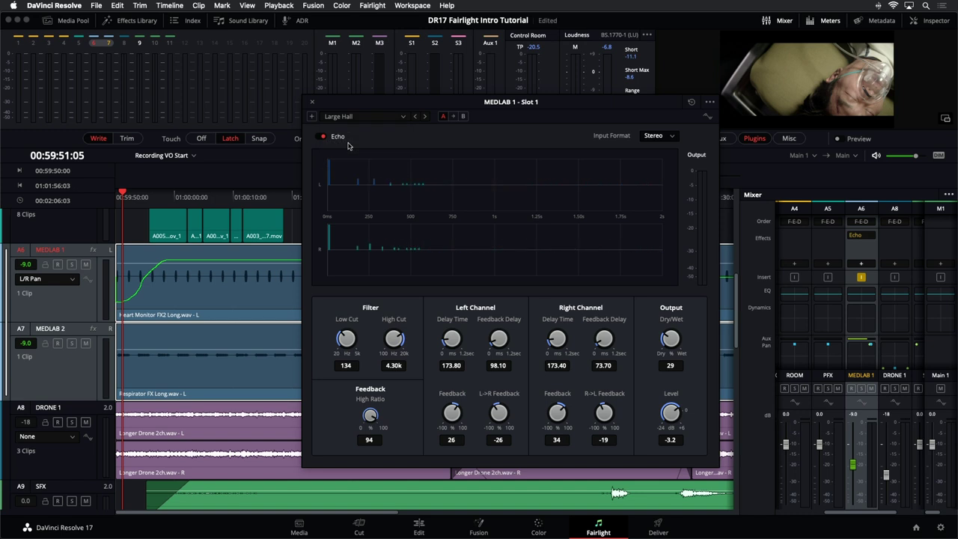
Step: Audition the Echo on MEDLAB 1, then set its output Dry/Wet to 0 and clear the window from the automation controls
key(space)
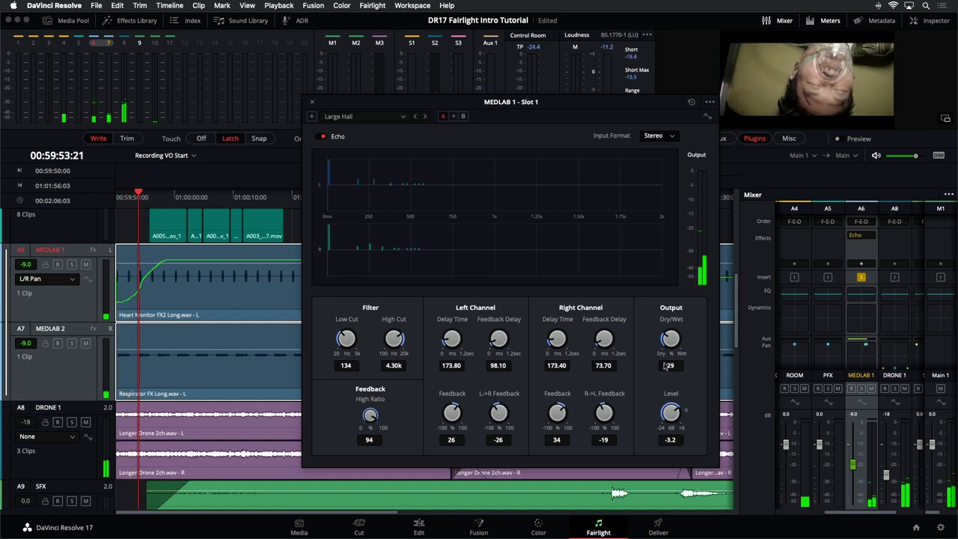
key(space)
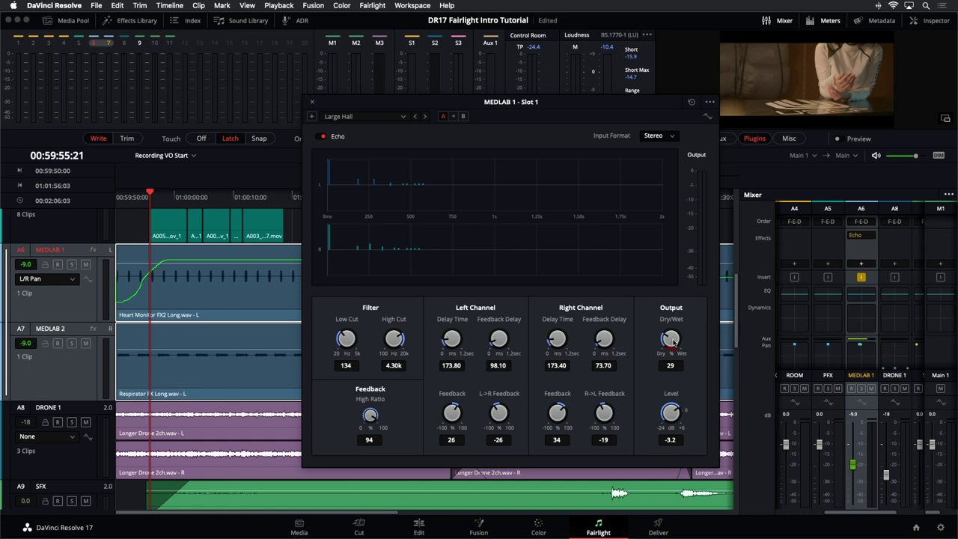
drag(673, 341, 651, 349)
drag(668, 343, 587, 374)
drag(664, 341, 631, 343)
drag(383, 105, 380, 173)
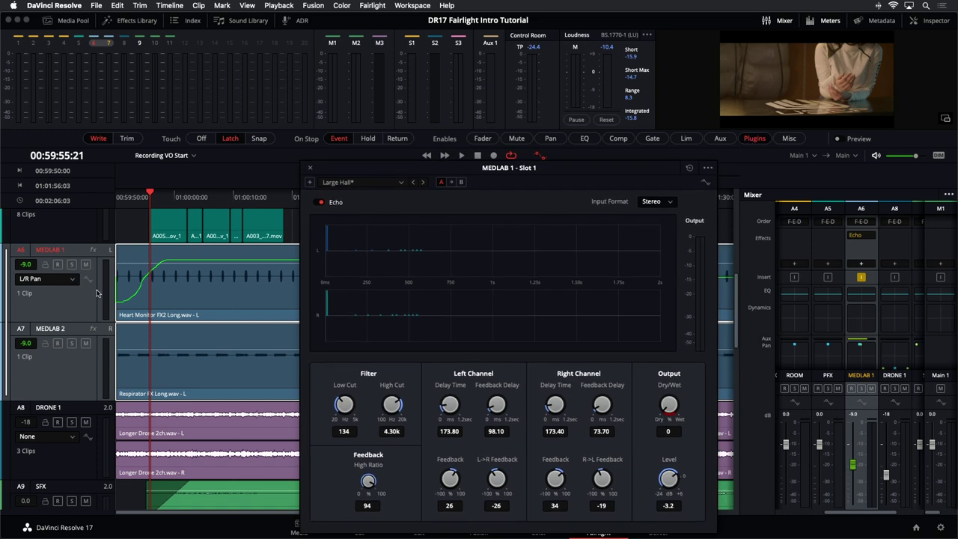
Step: Display the Echo plugin's Dry/Wet automation curve on MEDLAB 1 and return the playhead to 00:59:50:00
click(64, 279)
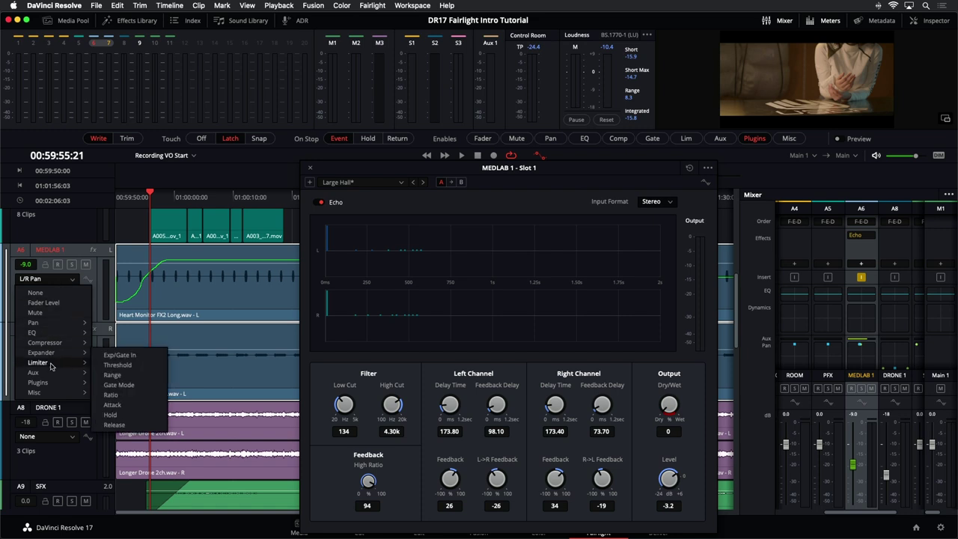
mouse_move(51, 383)
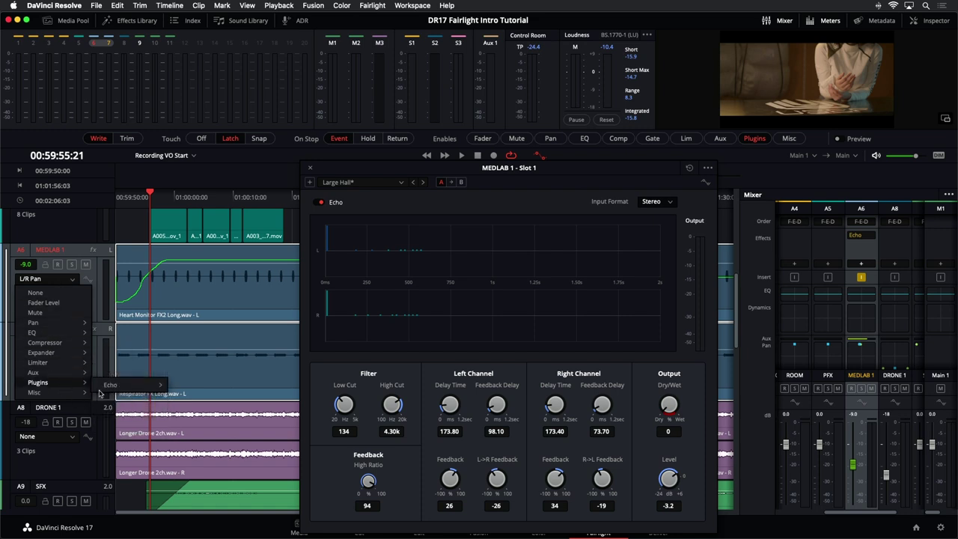
mouse_move(135, 392)
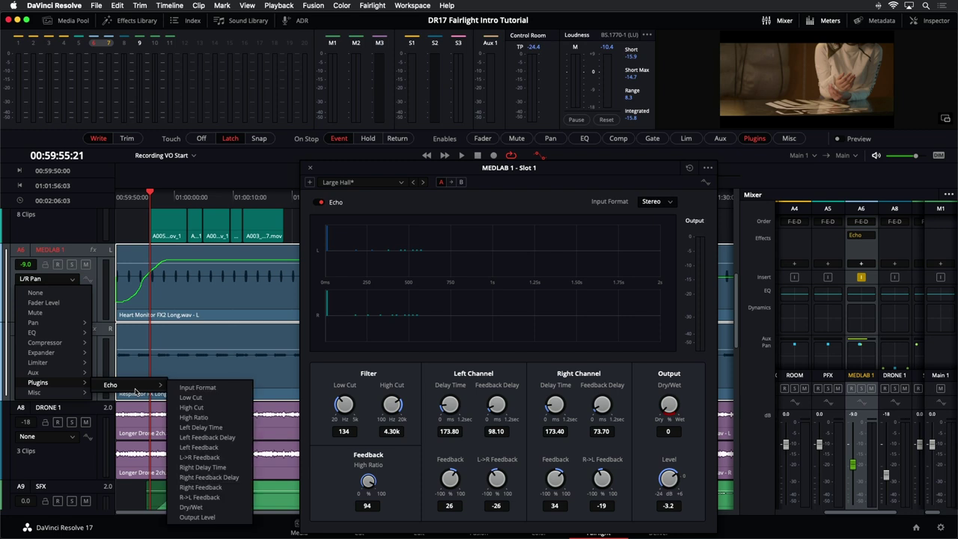
click(219, 509)
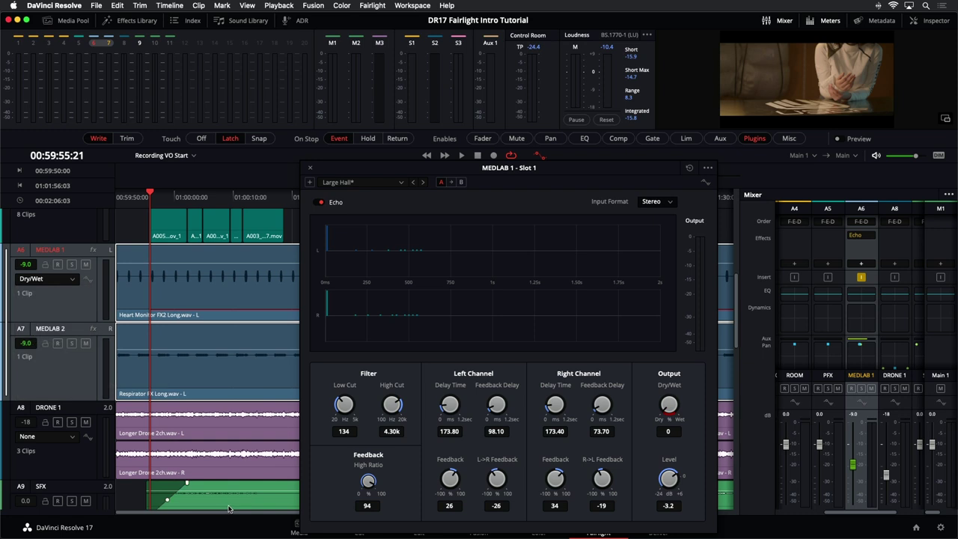
key(j)
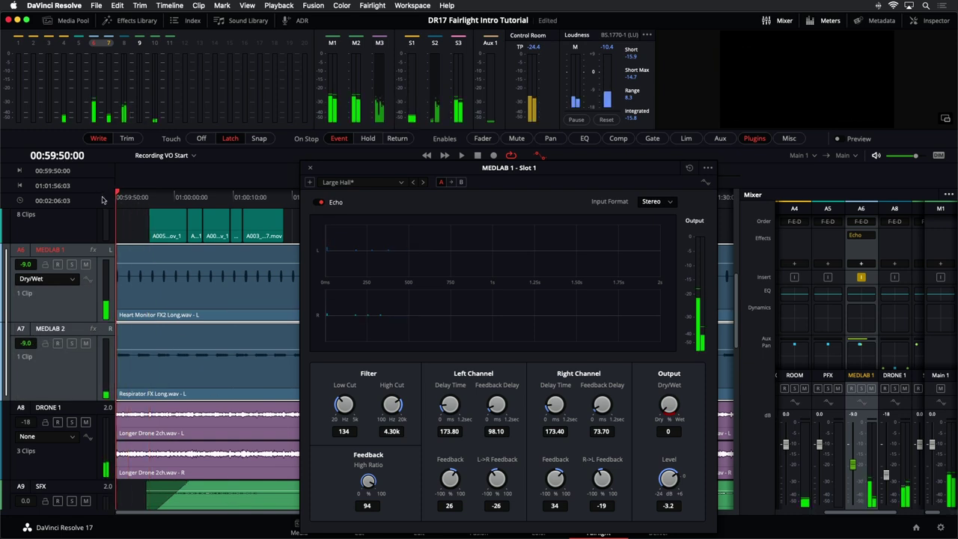
Step: Arm MEDLAB 1 for automation recording and enlarge the meters and video viewer, keeping the Echo controls accessible
click(86, 279)
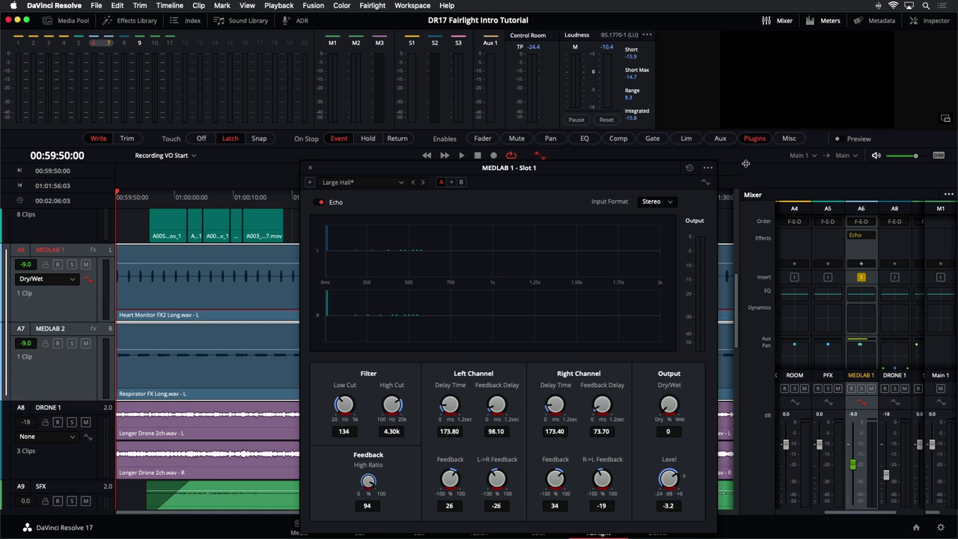
drag(745, 163, 741, 251)
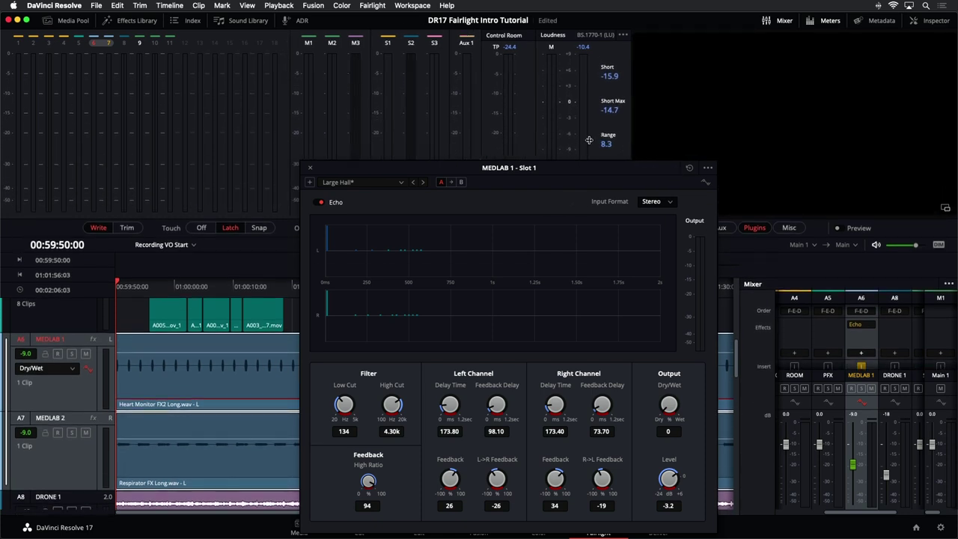
drag(571, 173, 595, 163)
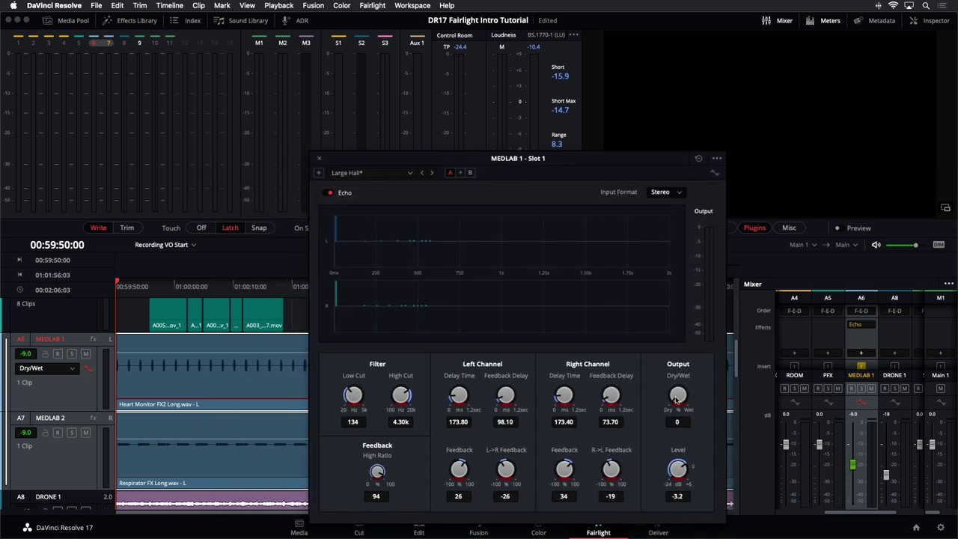
Step: Record Echo Dry/Wet automation during playback, raising it to about 25, lowering it and raising it to 26.6, and stop at 01:00:22:15
key(space)
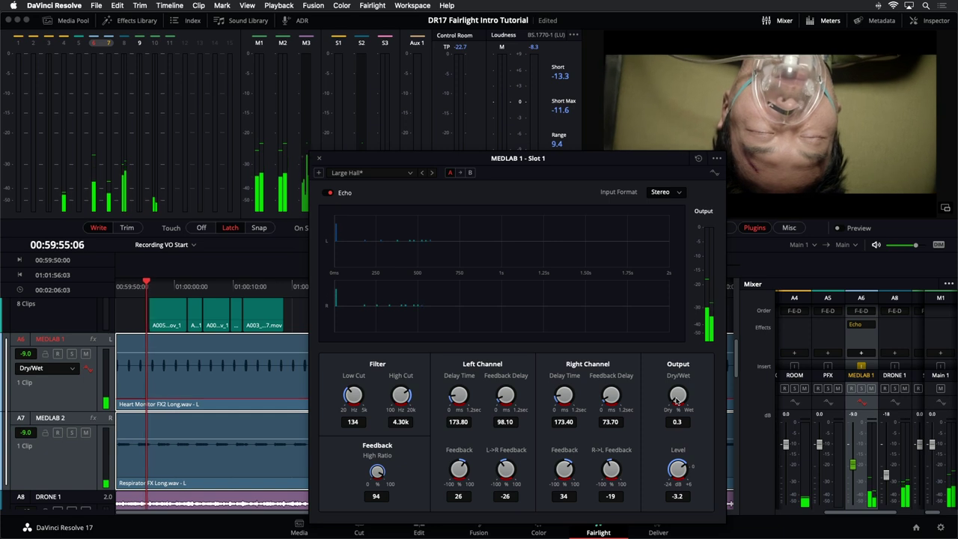
drag(677, 401, 712, 368)
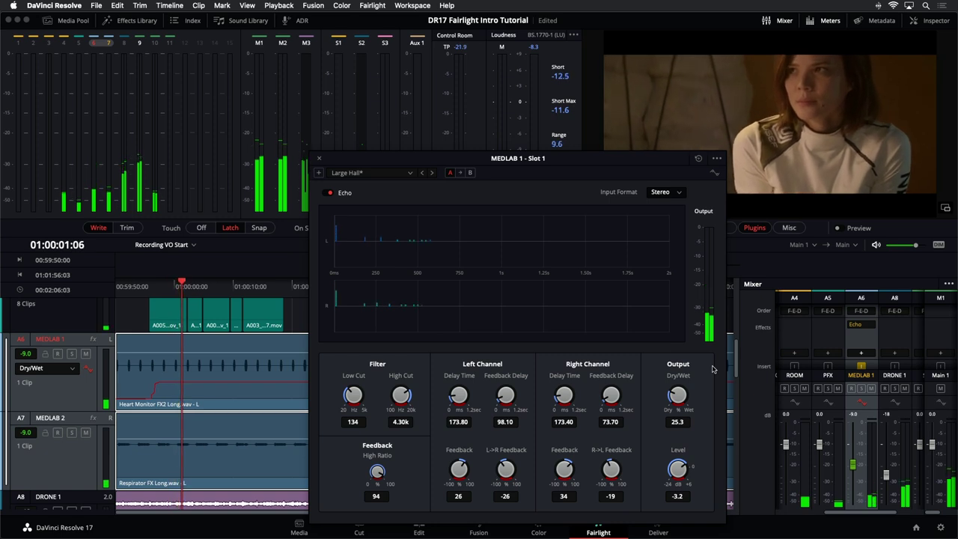
drag(713, 368, 660, 387)
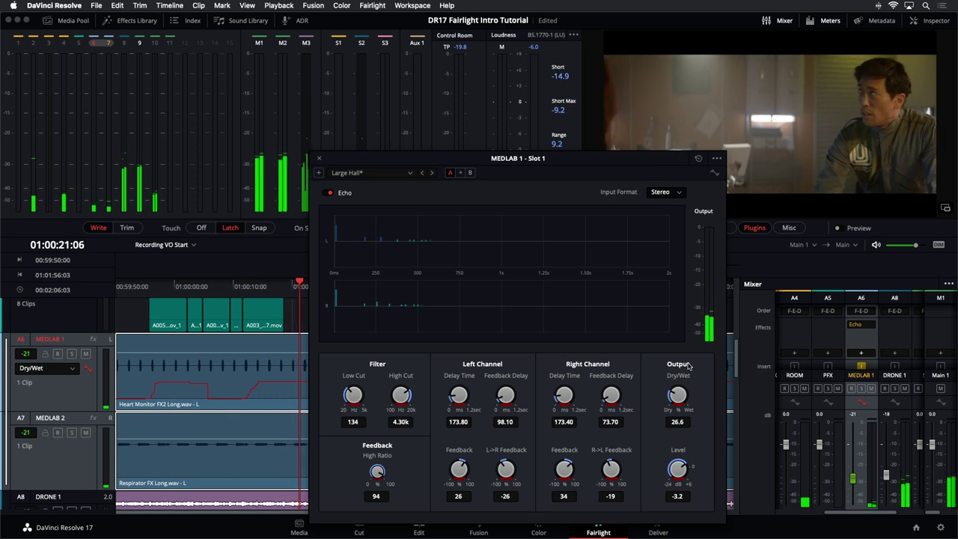
key(space)
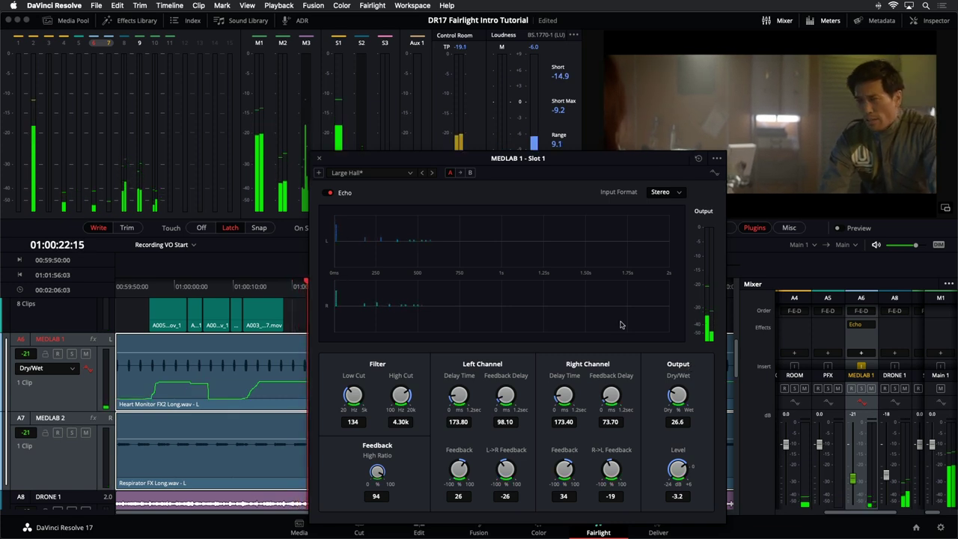
Step: Check the recorded Dry/Wet curve, close the Echo window and reset the interface layout
drag(431, 157, 644, 166)
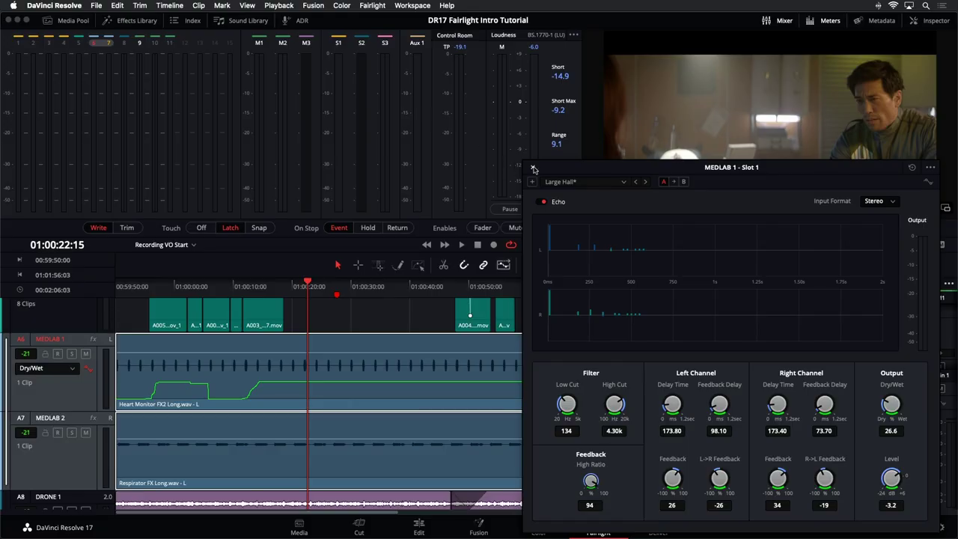
click(533, 167)
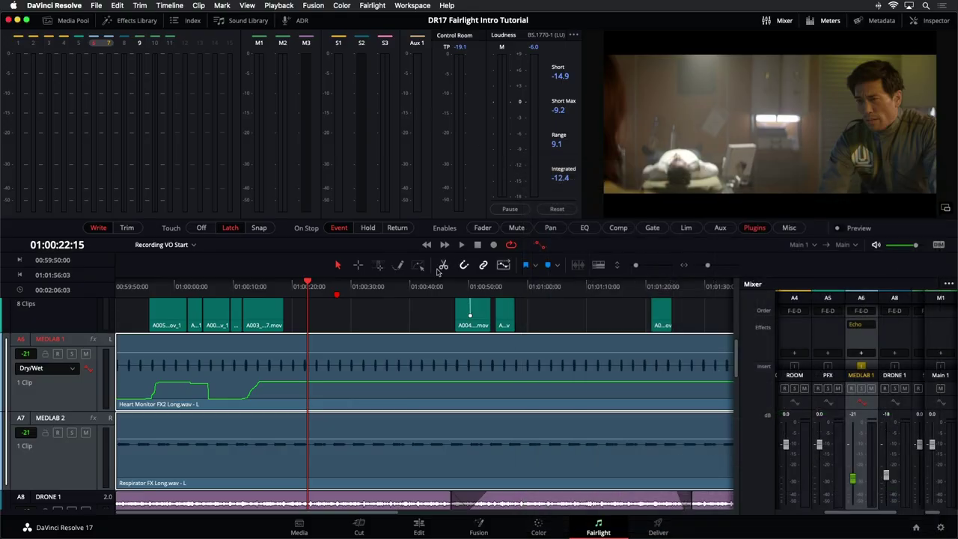
click(428, 319)
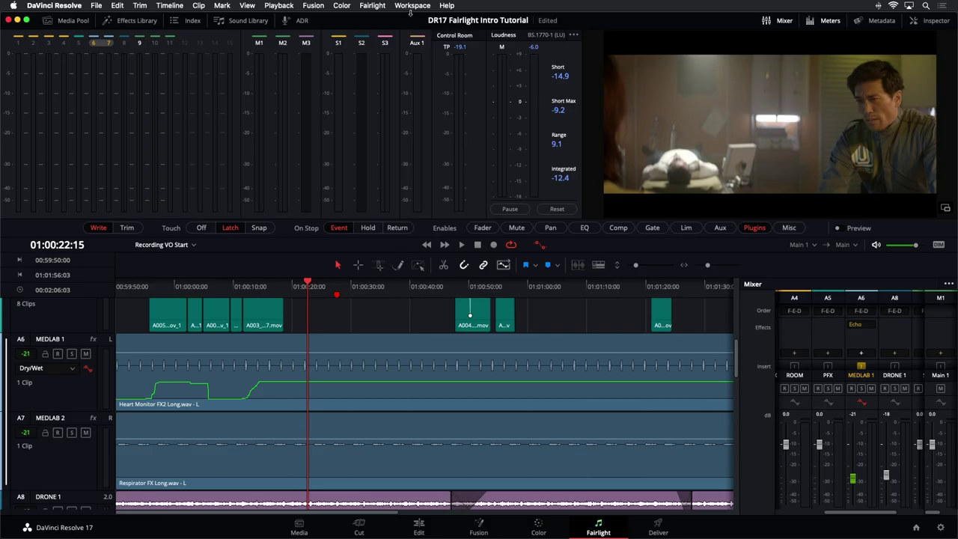
click(412, 5)
click(452, 154)
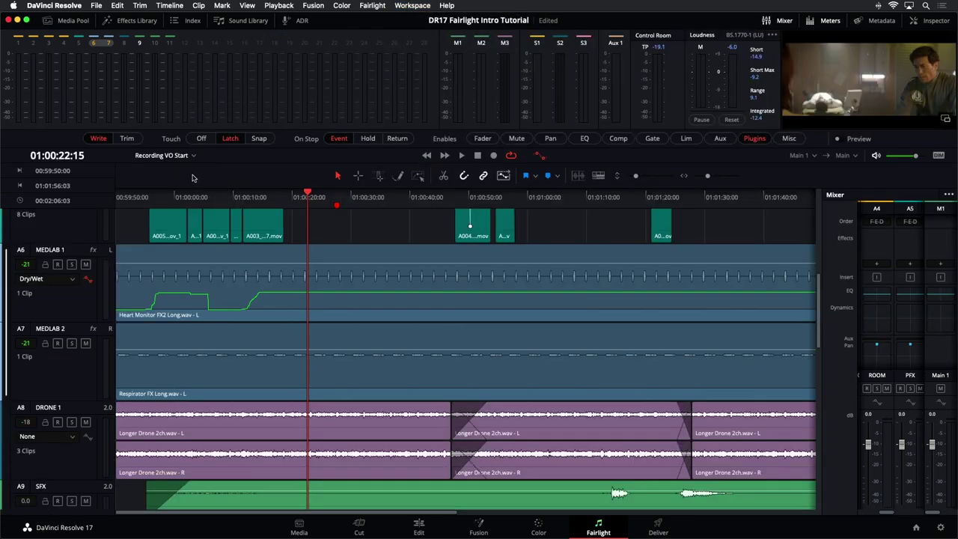
Step: Open the timeline 16 Bus Tracks Example, narrow the mixer to widen the timeline, and bring the bus tracks into view
click(73, 20)
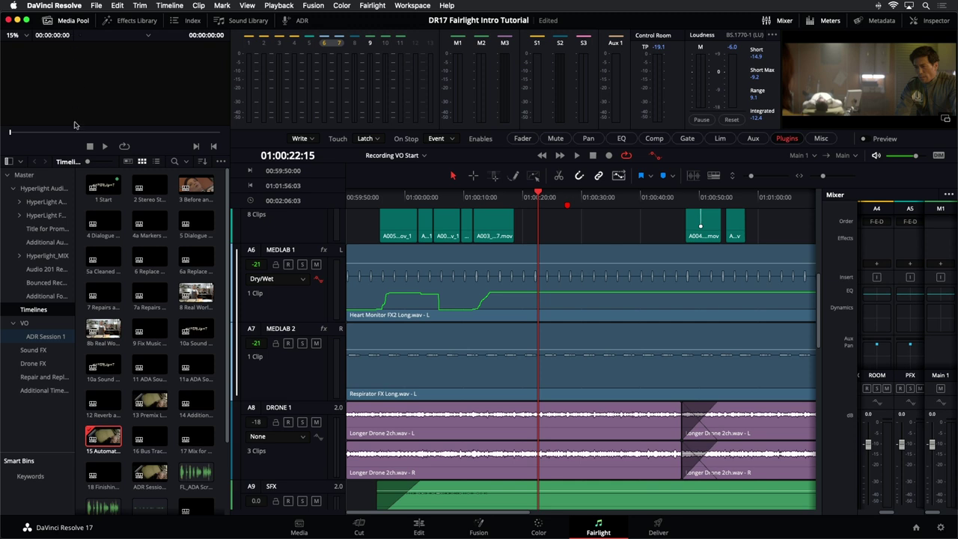
click(157, 162)
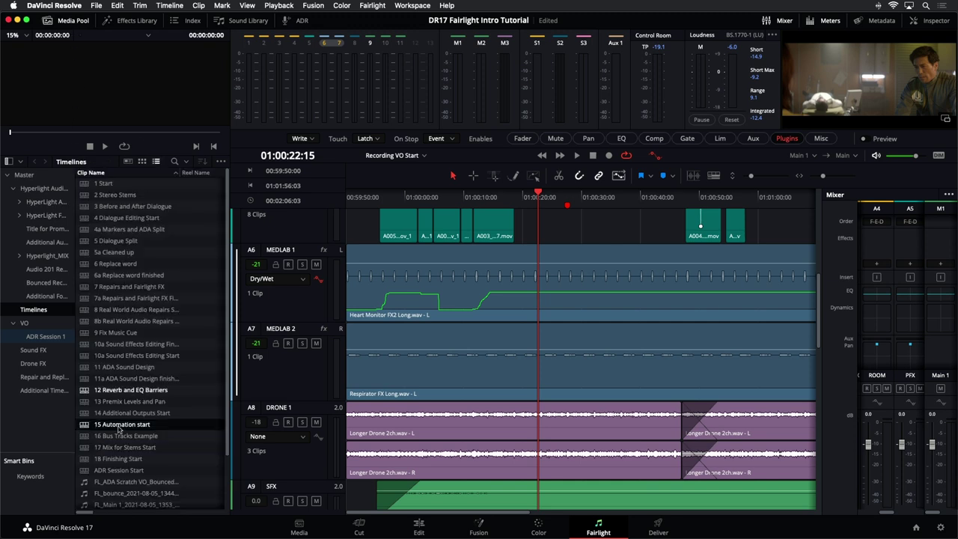
double_click(87, 439)
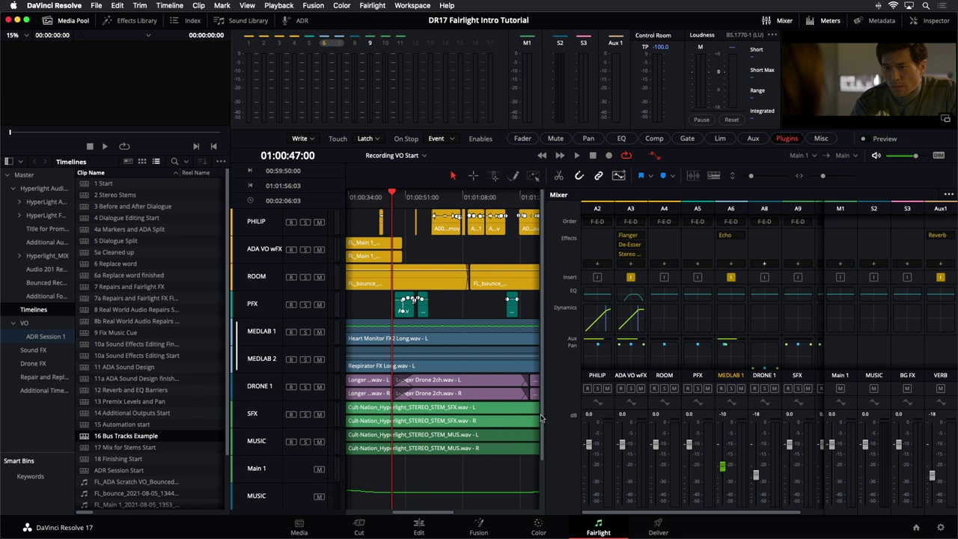
drag(545, 411, 701, 382)
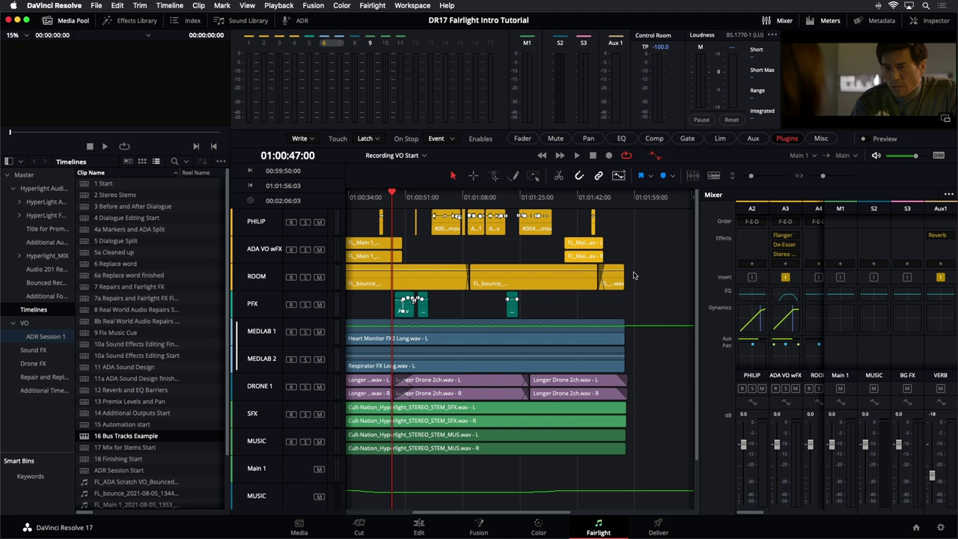
scroll(508, 365, down, 2)
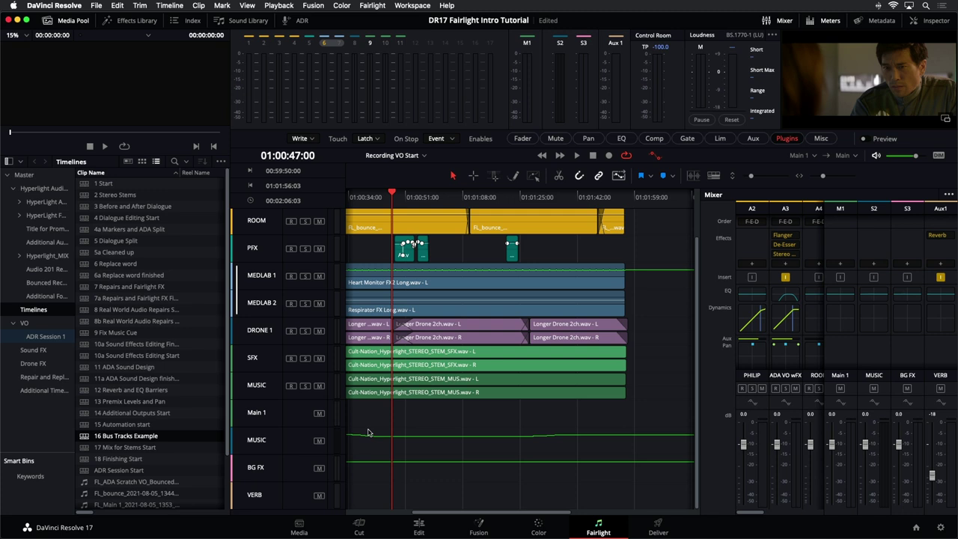
Step: Hide the media browser and show the index's list of all tracks and buses
click(74, 21)
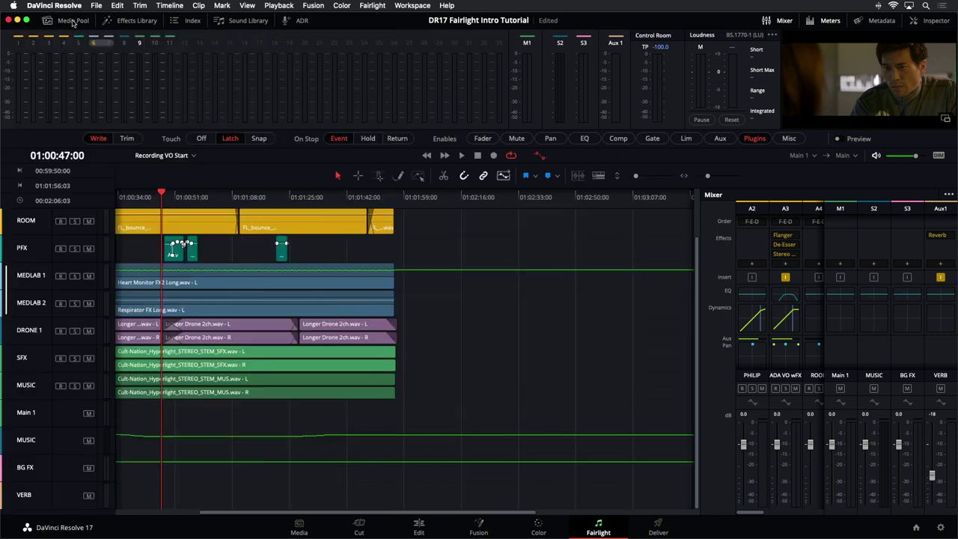
click(192, 20)
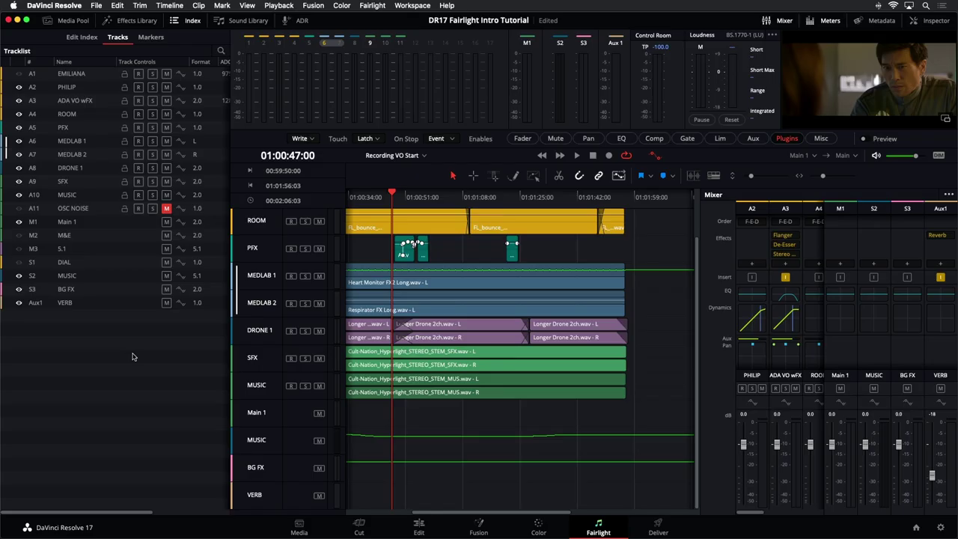
scroll(499, 433, up, 2)
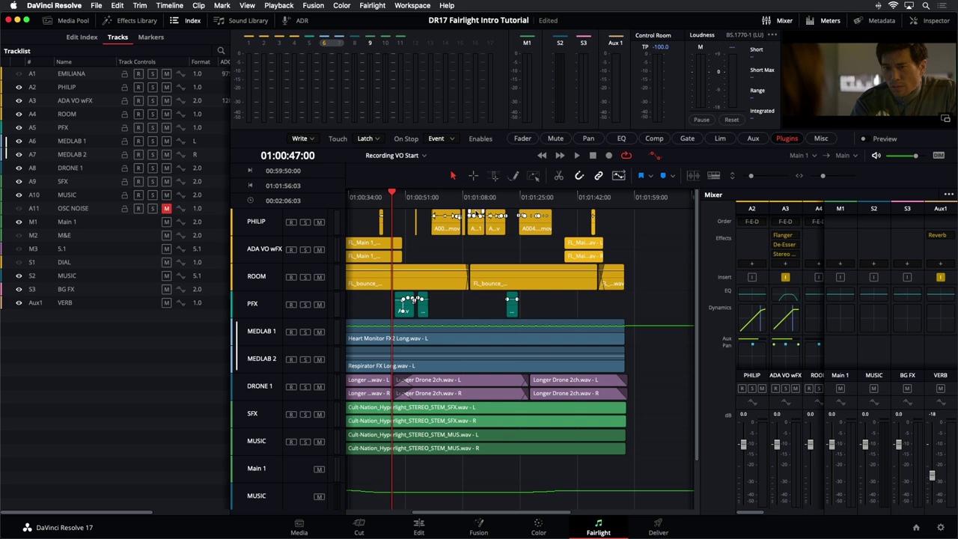
Step: Return the playhead to the timeline start at 00:59:50:00 and look through the bus tracks down to VERB
drag(367, 202, 340, 215)
scroll(447, 377, down, 1)
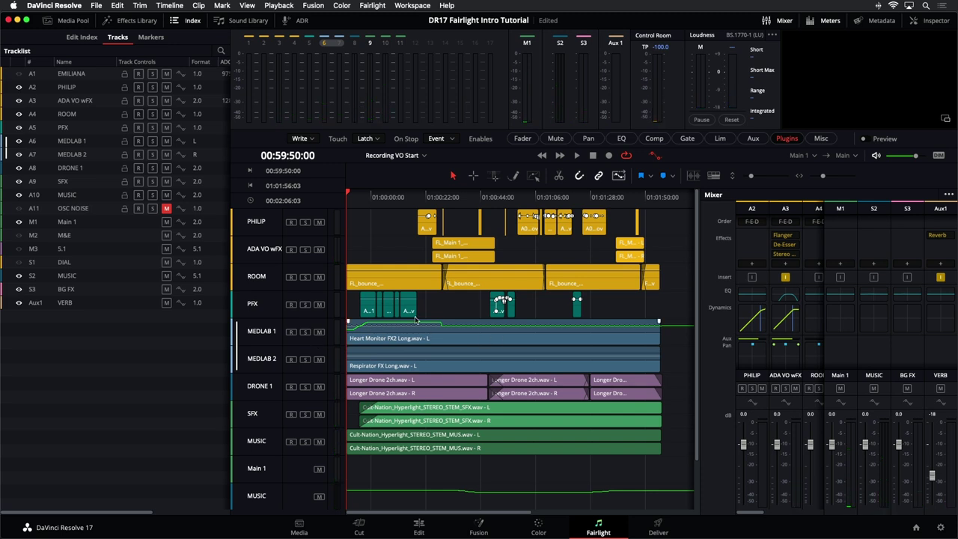
drag(696, 440, 704, 501)
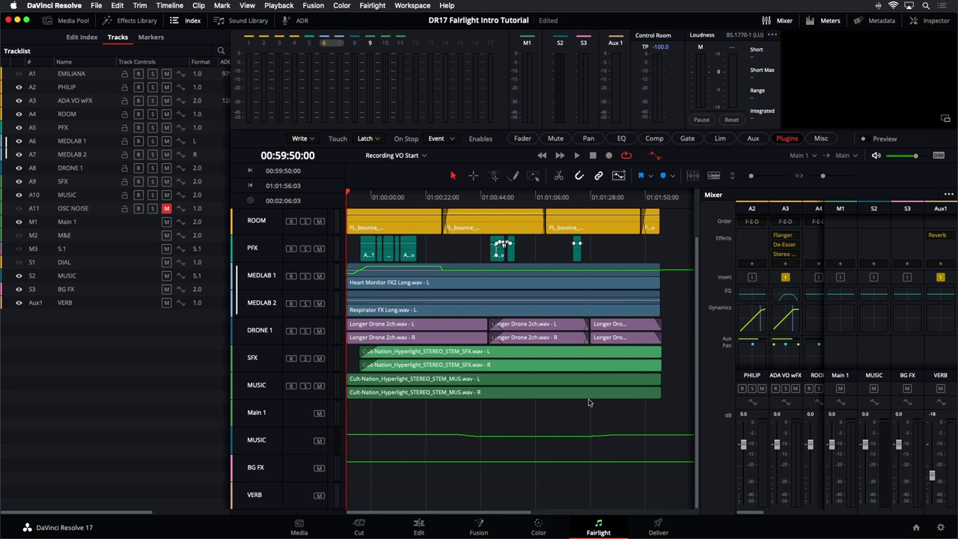
scroll(588, 402, up, 3)
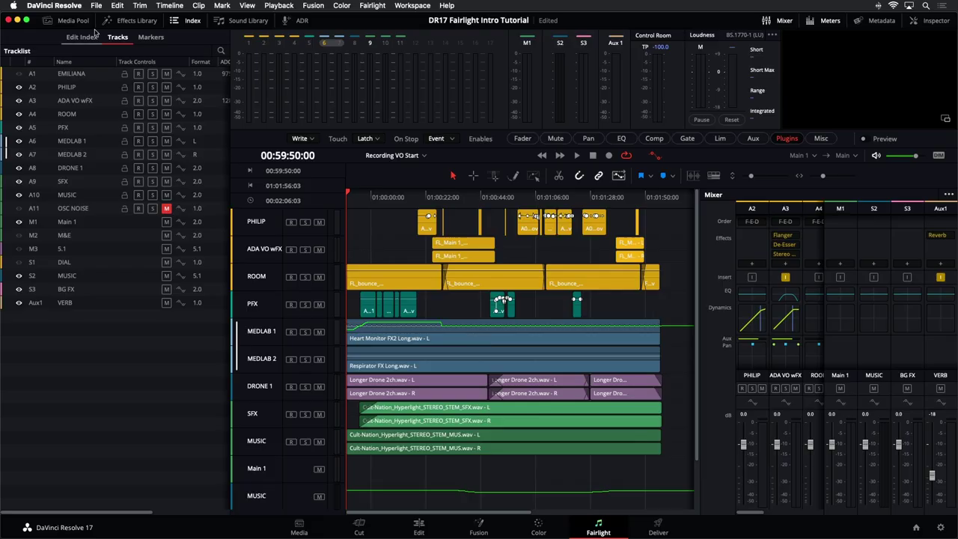
Step: Hide the track index and narrow the mixer to give the timeline more width
click(183, 21)
key(super+equal)
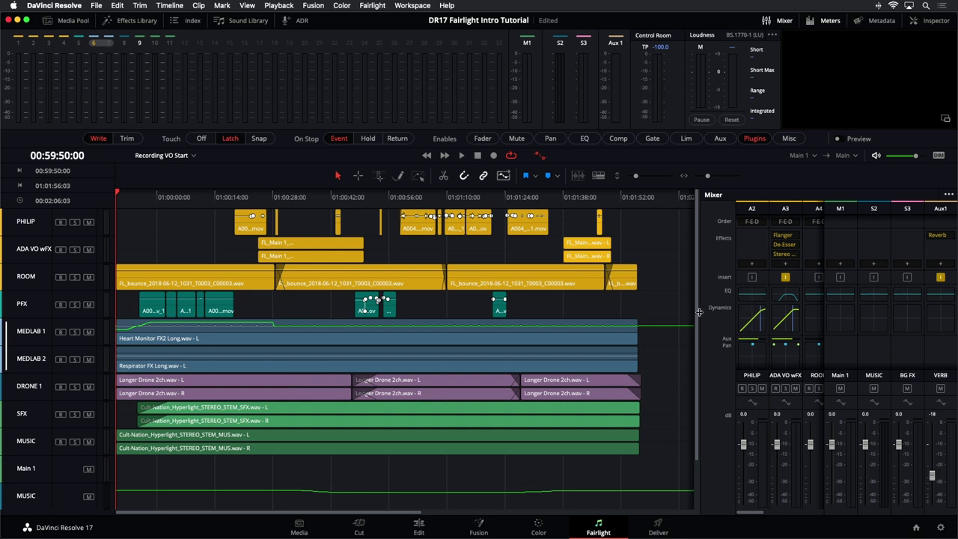
drag(698, 311, 808, 322)
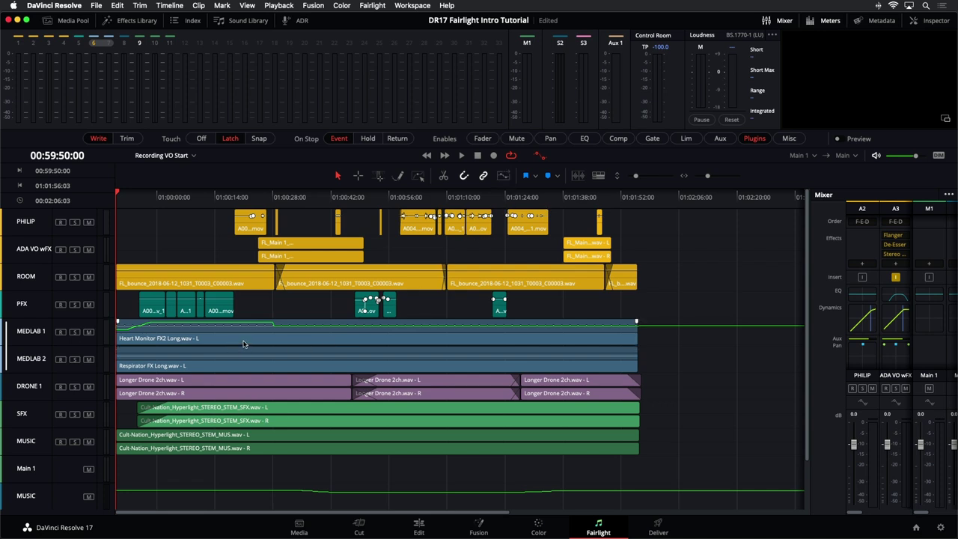
Step: Enlarge the MEDLAB 1 track, try moving its Heart Monitor clip later without its automation, and undo the move
drag(92, 345, 84, 407)
drag(225, 402, 385, 403)
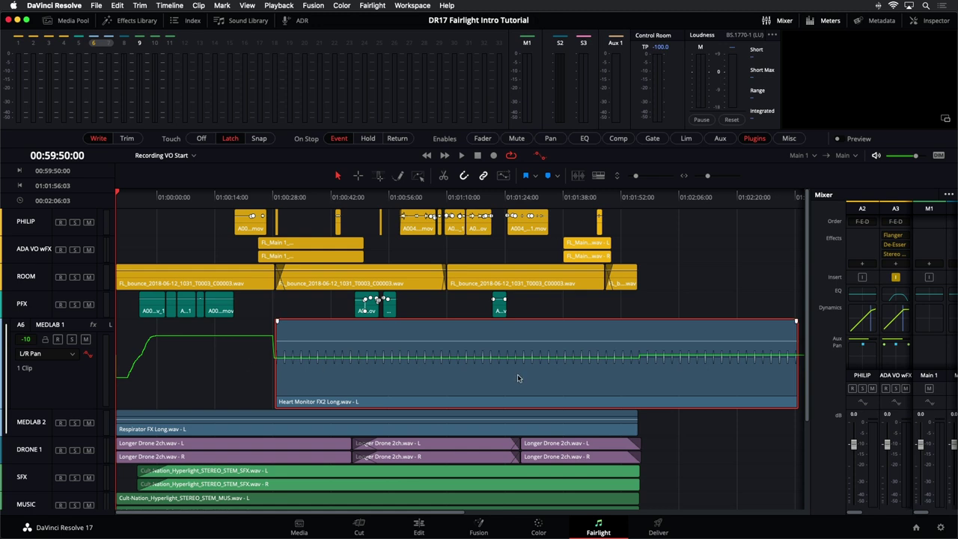
key(super+z)
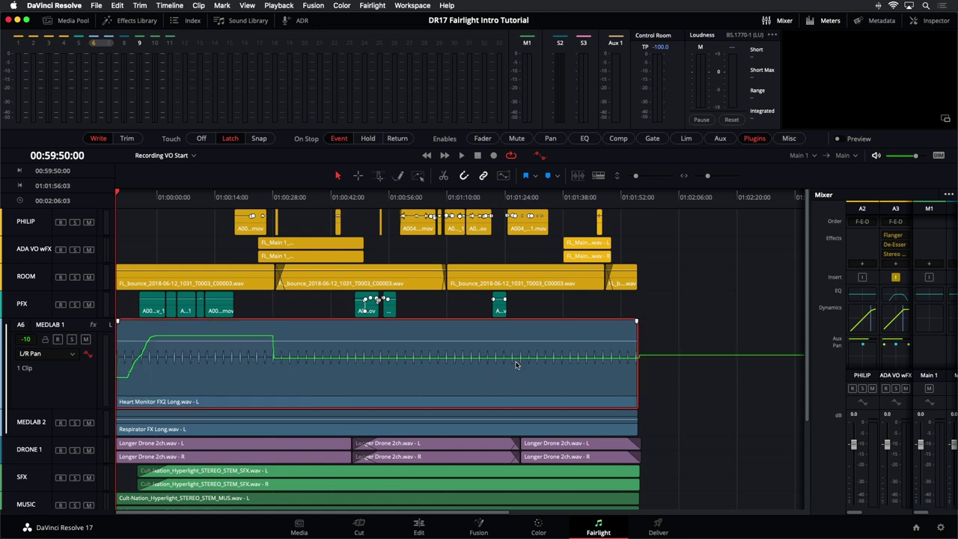
Step: Make automation follow edits and try moving the MEDLAB 1 Heart Monitor clip later along with its pan curve
click(502, 175)
drag(374, 366, 492, 364)
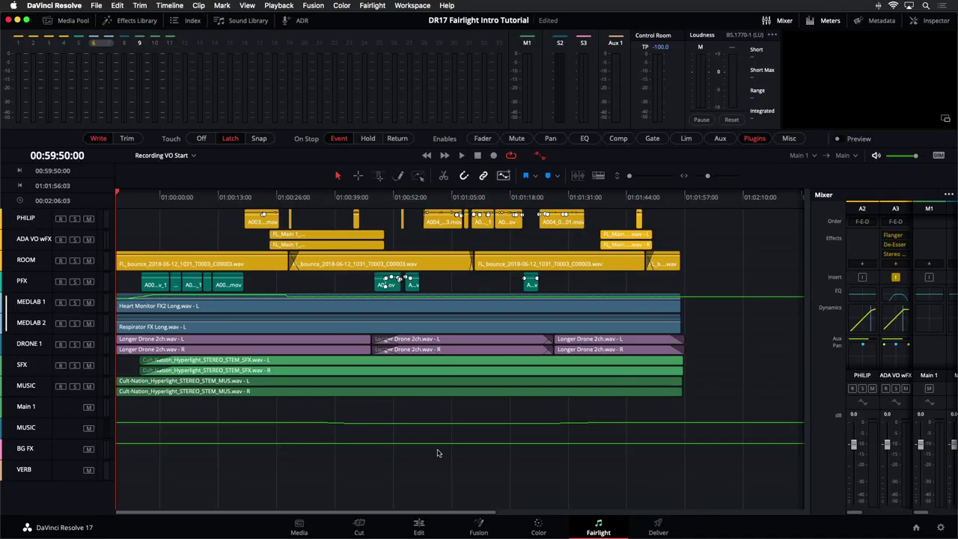
Step: Move all clips 10 seconds later to start at 01:00:00:00, and enlarge MEDLAB 1 to check its pan automation
key(super+a)
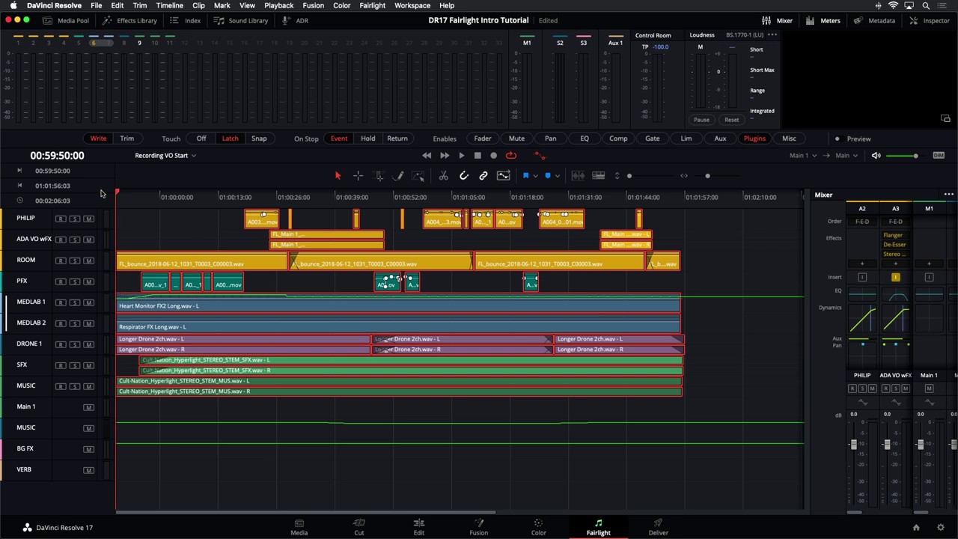
key(space)
key(space)
key(Delete)
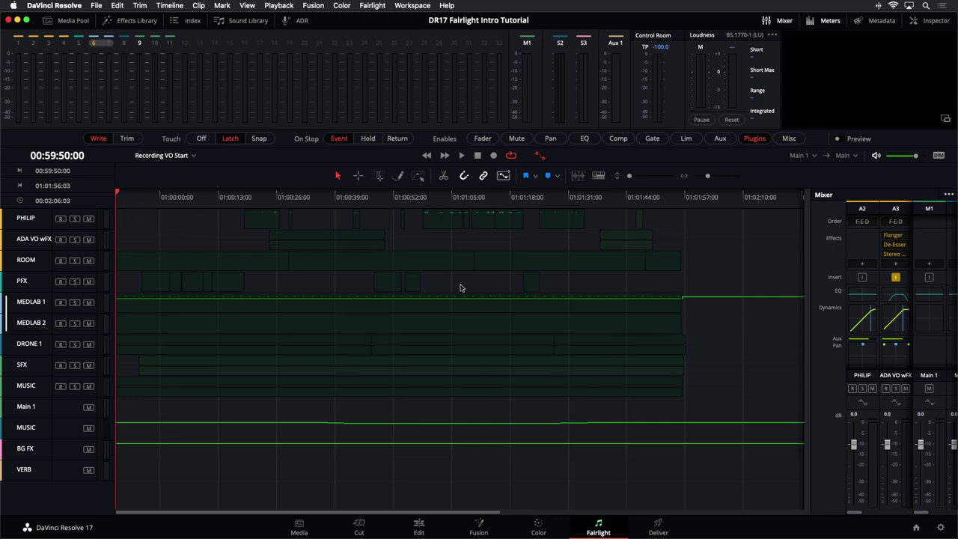
click(74, 158)
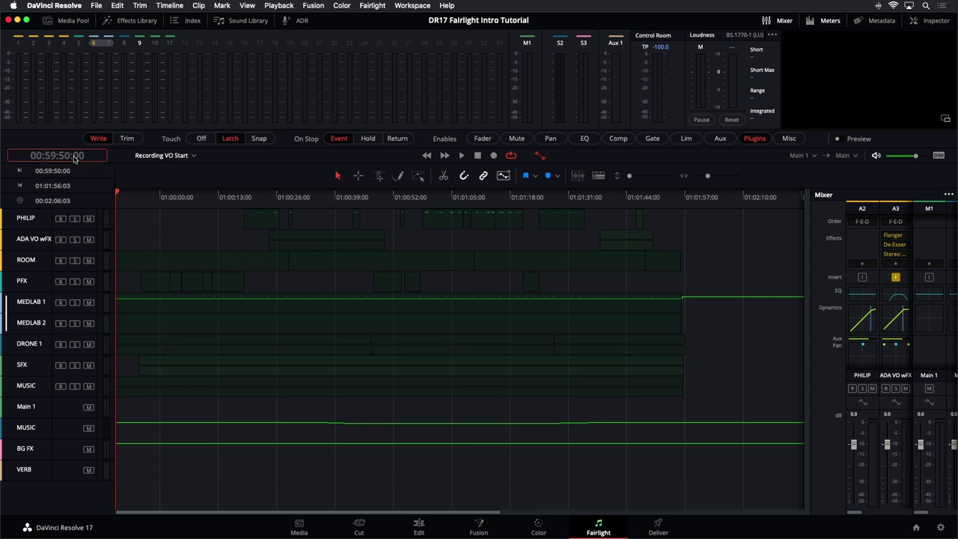
text(+1000)
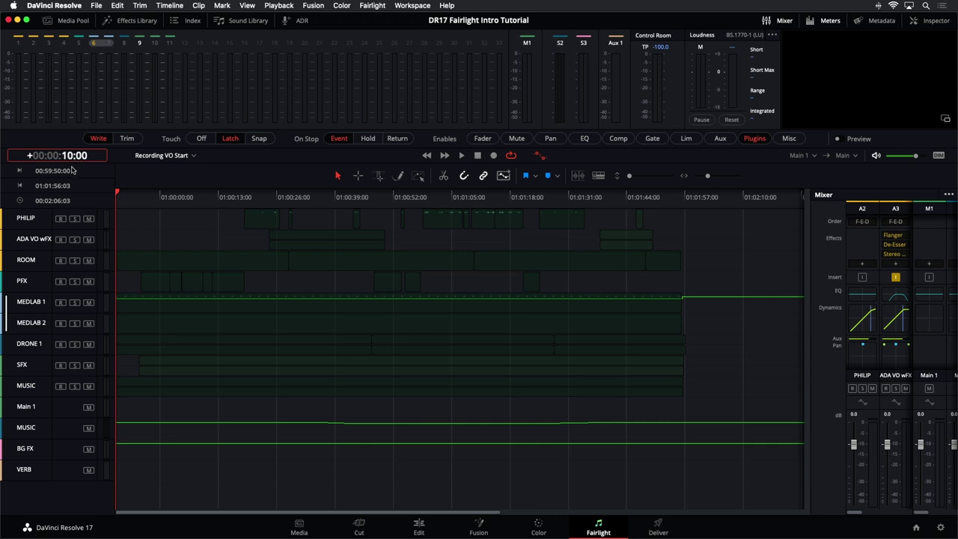
key(Return)
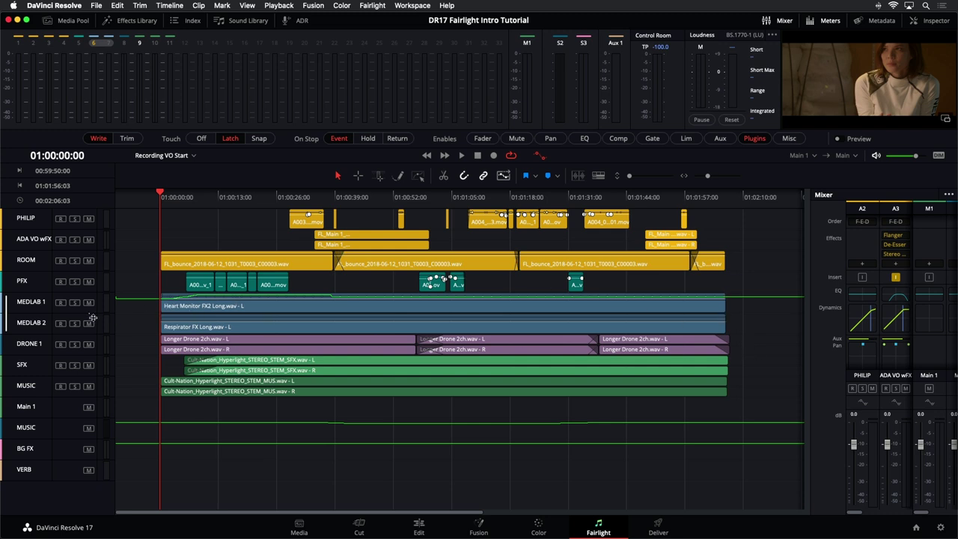
drag(89, 311, 87, 374)
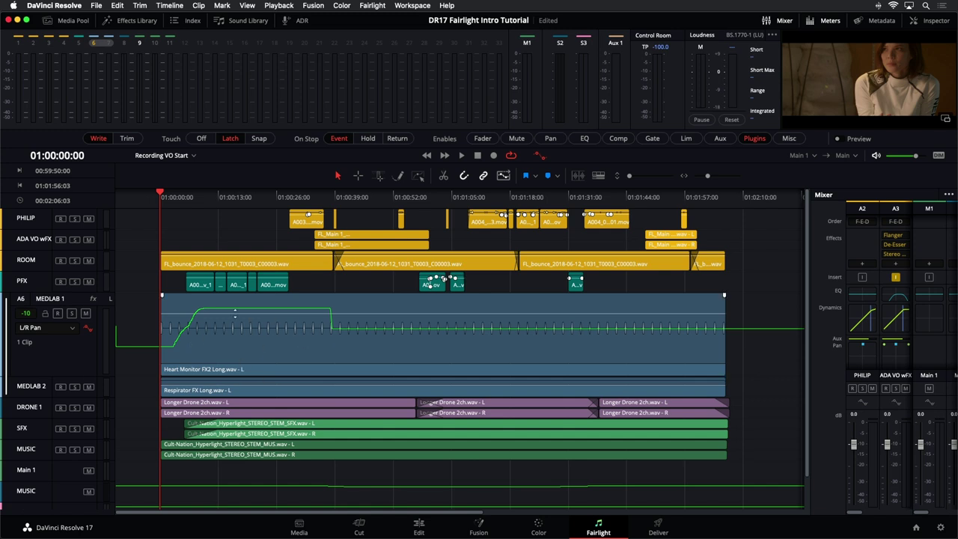
Step: Expand the Main 1 bus track and turn on its Loudness History with Integrated, Momentary and Short Term
scroll(287, 348, down, 2)
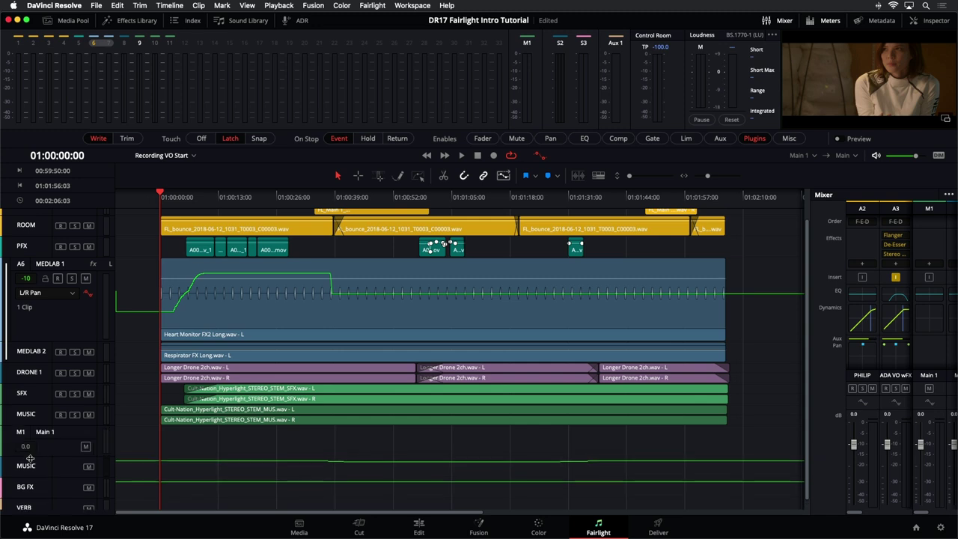
drag(30, 458, 39, 509)
scroll(190, 469, down, 3)
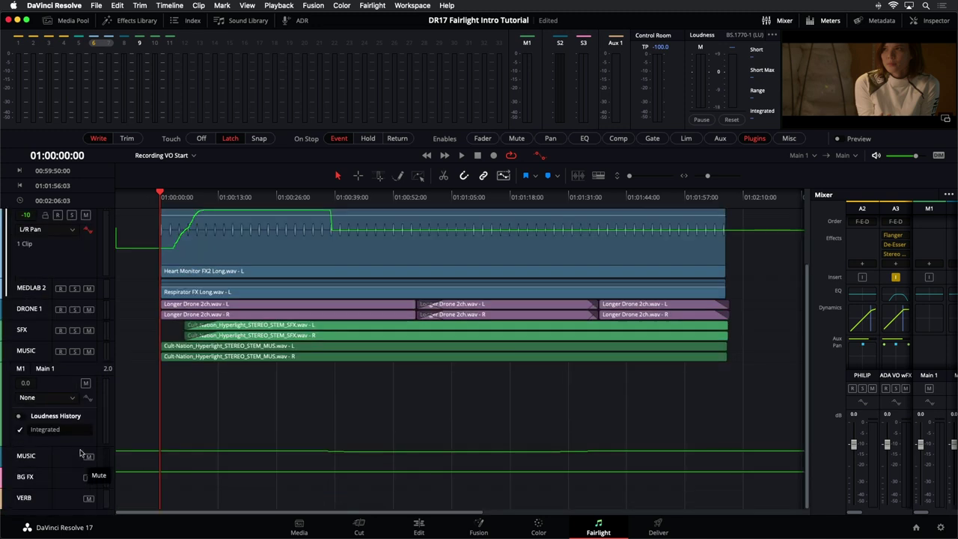
drag(78, 449, 75, 474)
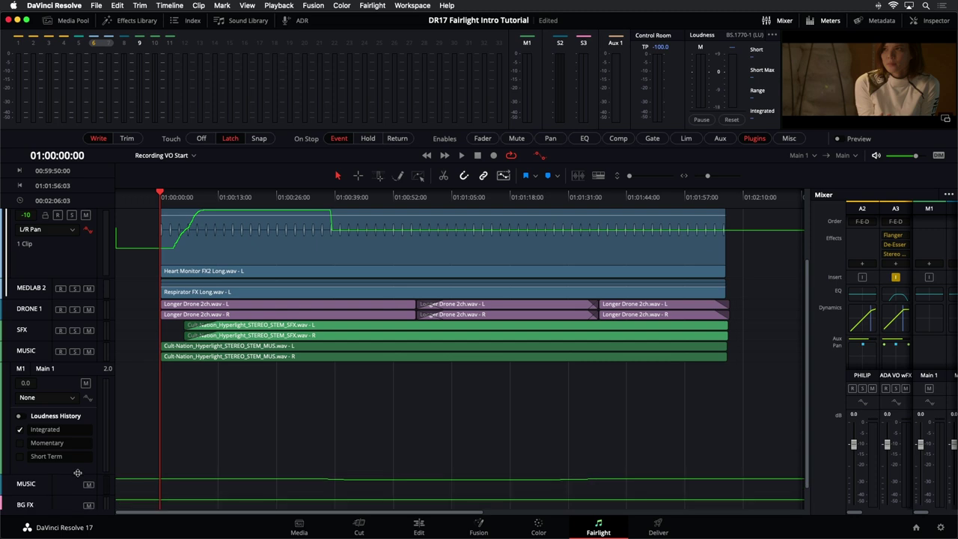
click(21, 443)
click(20, 416)
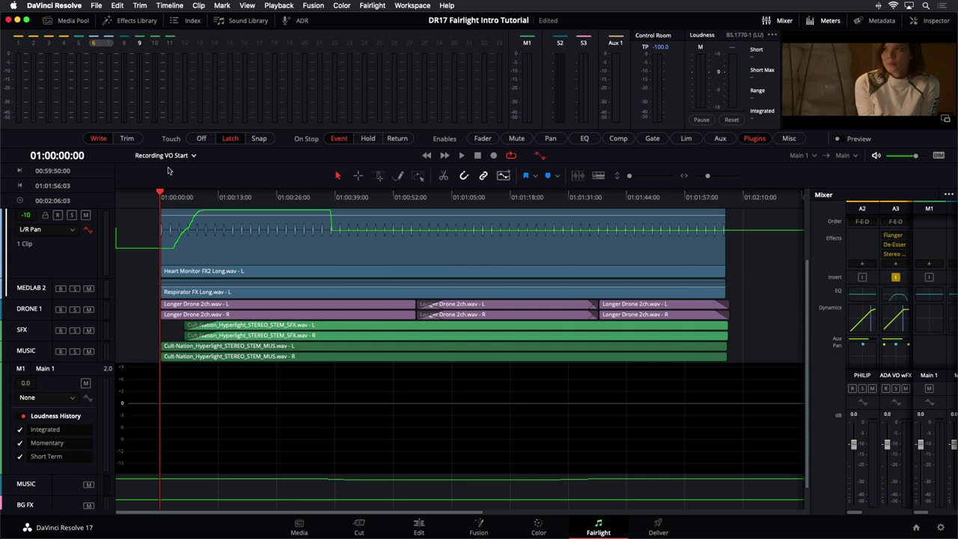
Step: Record the Main 1 loudness history by playing from 00:59:52:21 and stop at 01:00:28:20
click(128, 198)
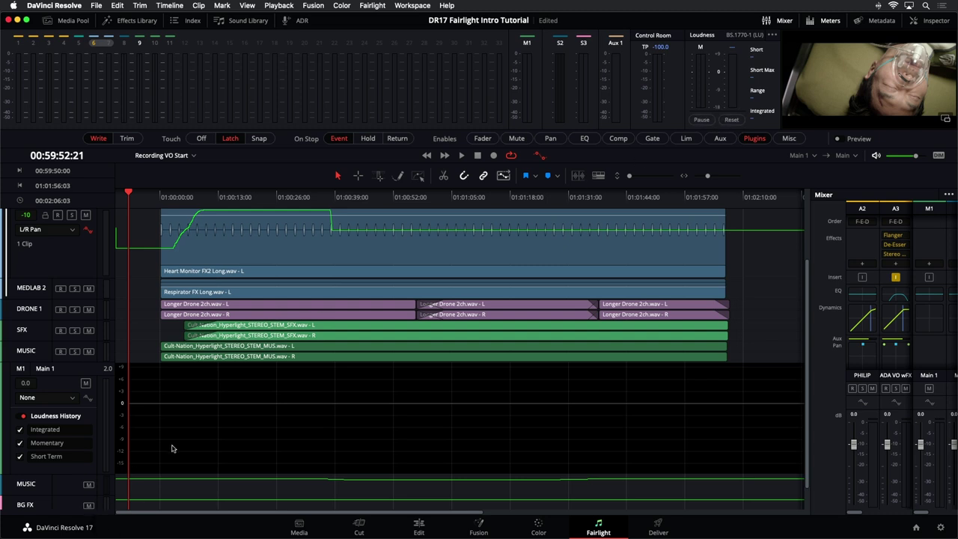
key(space)
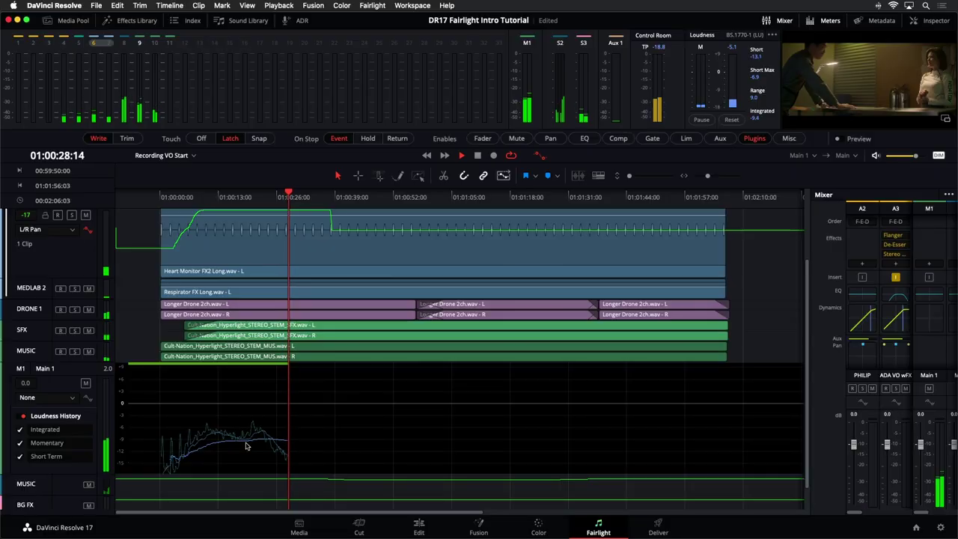
key(space)
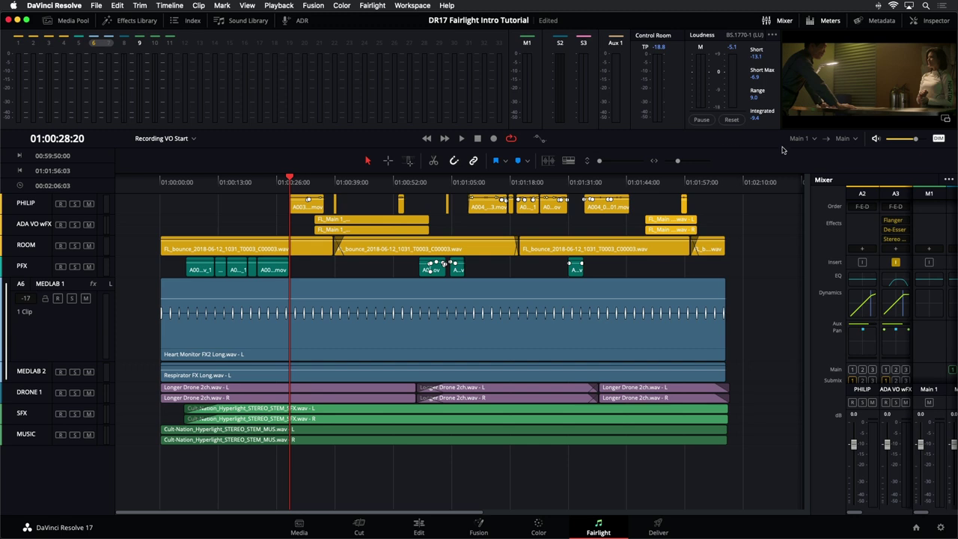
Step: Switch automation mode on and off again to compare the timeline with and without its bus tracks
click(539, 138)
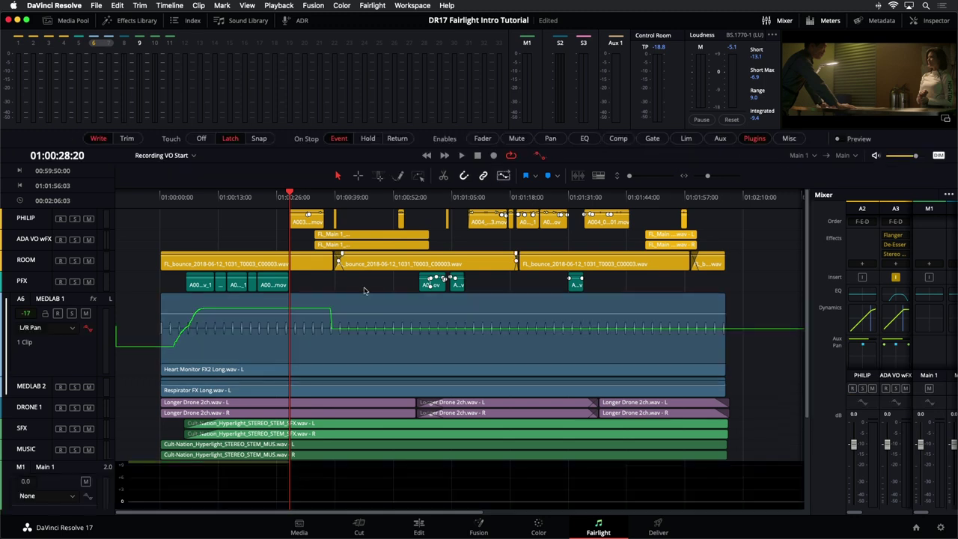
click(539, 156)
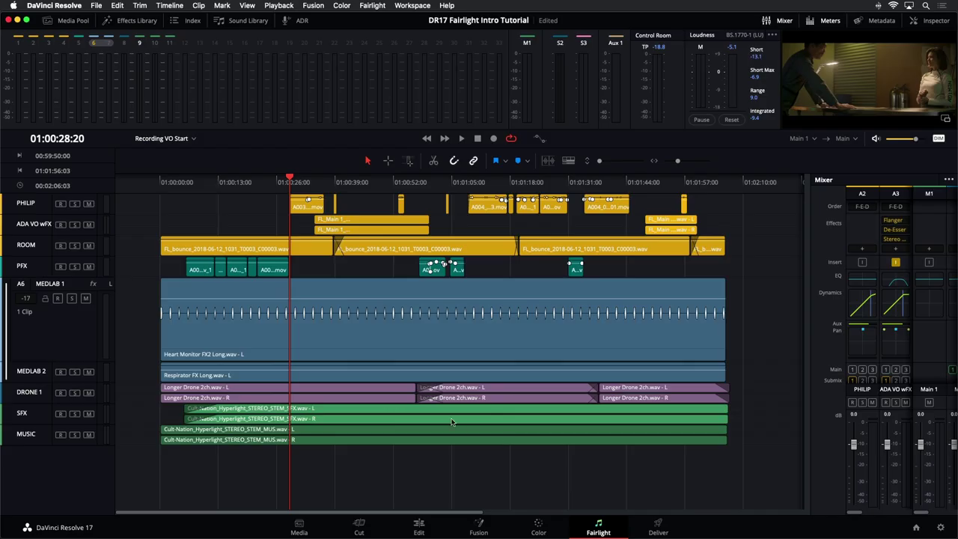
Step: Open the timeline 17 Mix for Stems Start, narrow the mixer to widen the timeline, and hide the media browser
click(66, 22)
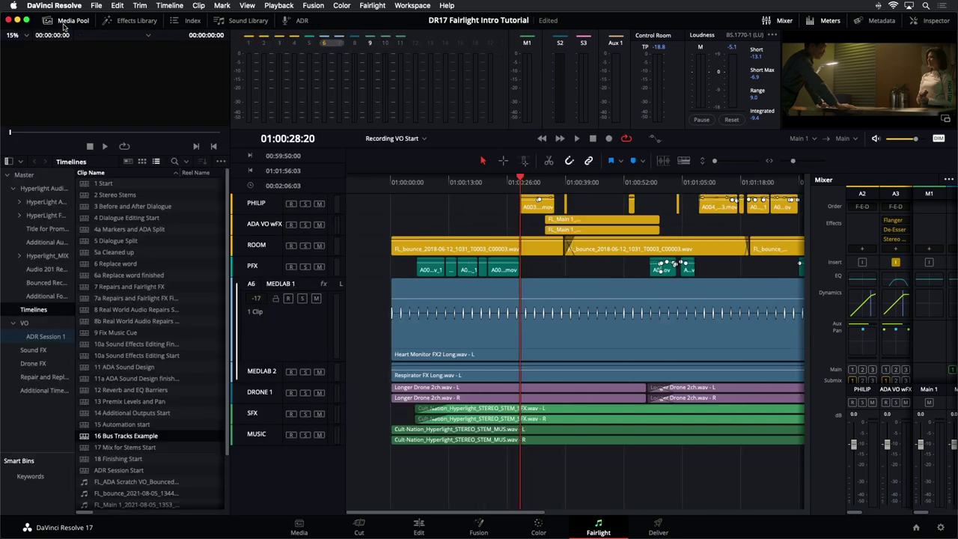
scroll(102, 438, down, 3)
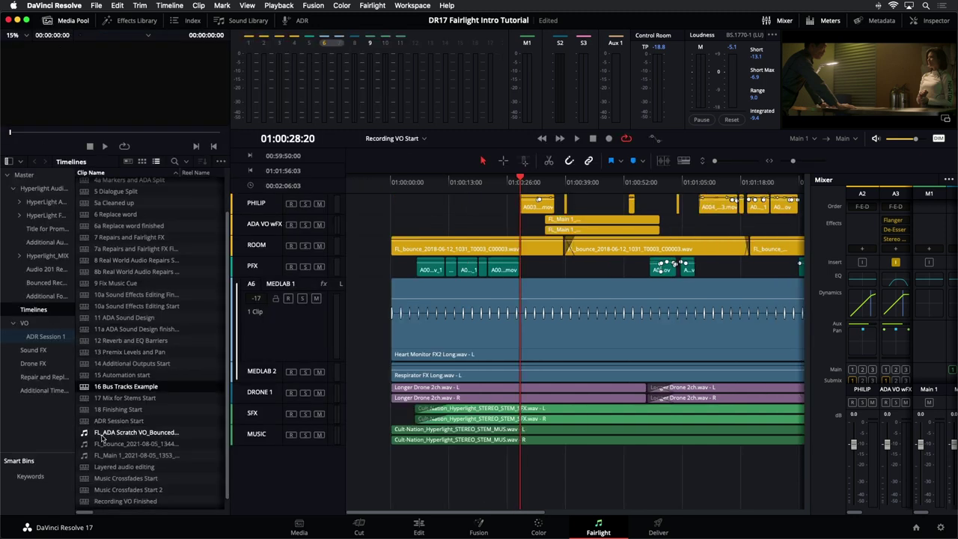
double_click(86, 399)
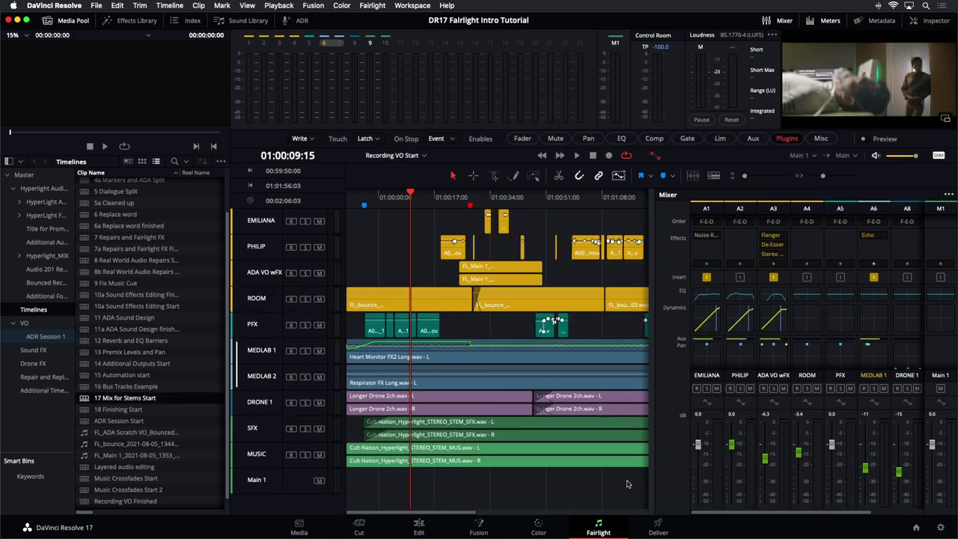
drag(654, 458, 828, 430)
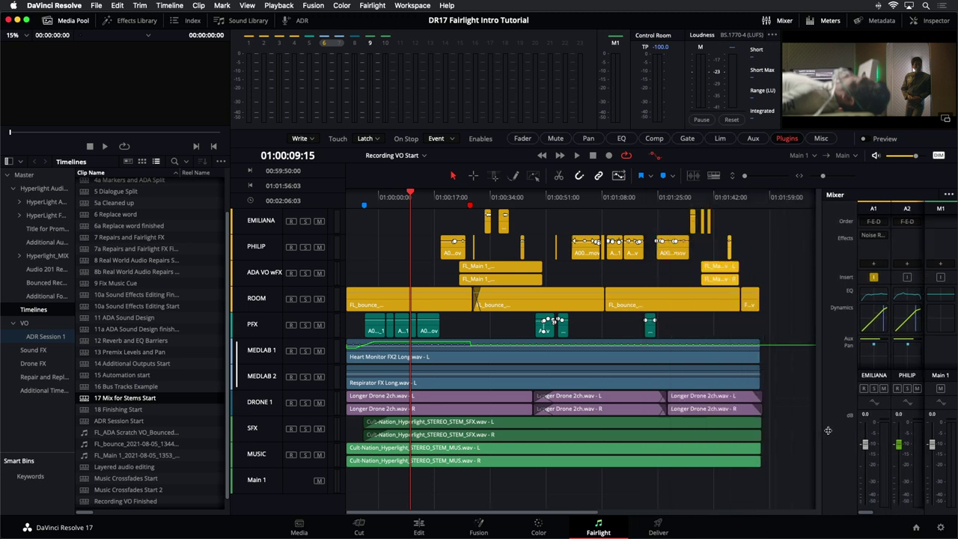
click(69, 18)
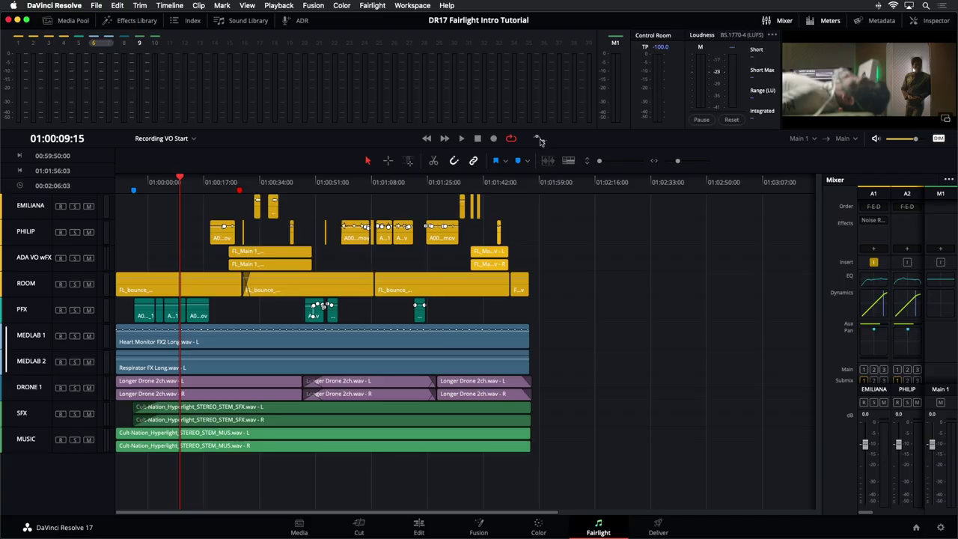
Step: Switch on automation mode with the playhead at 00:59:50:00, and review the buses available for monitoring
click(538, 138)
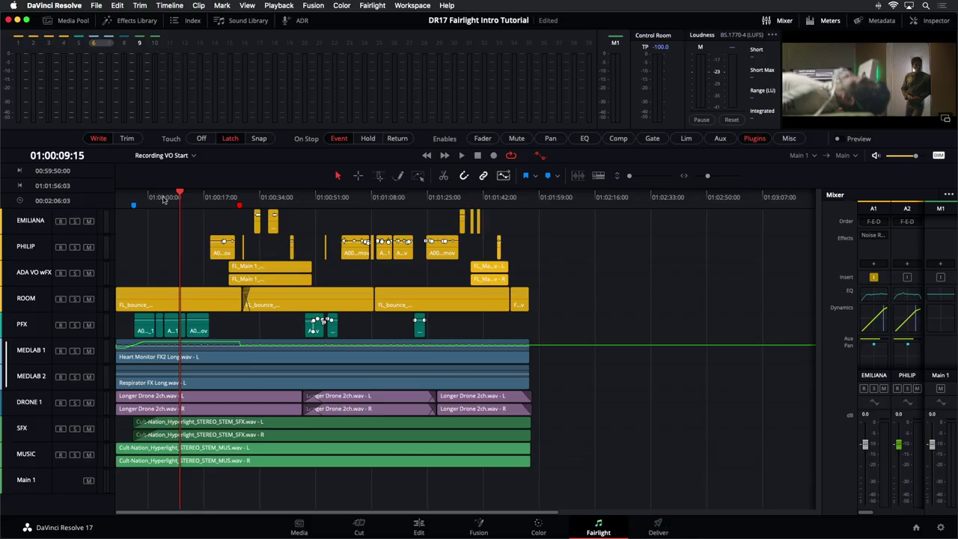
drag(163, 198, 116, 198)
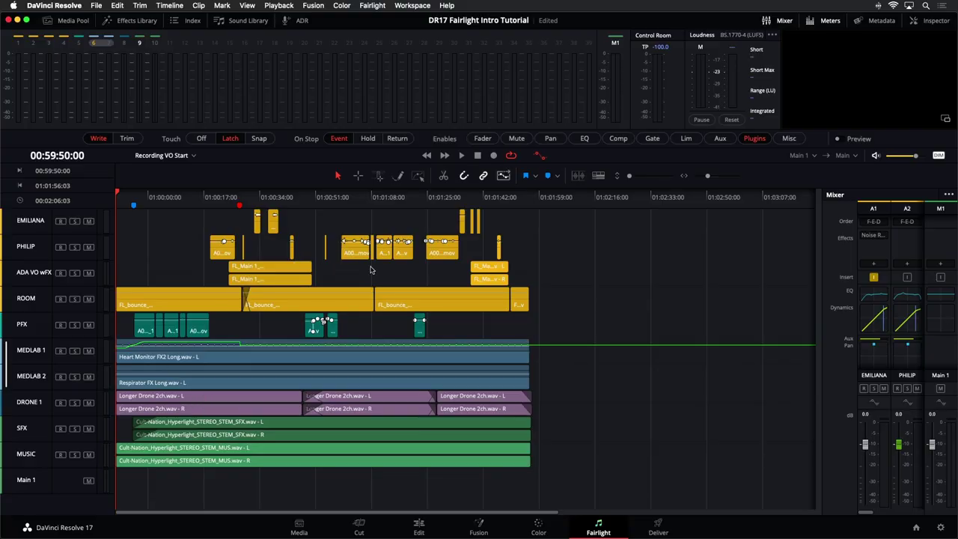
click(815, 156)
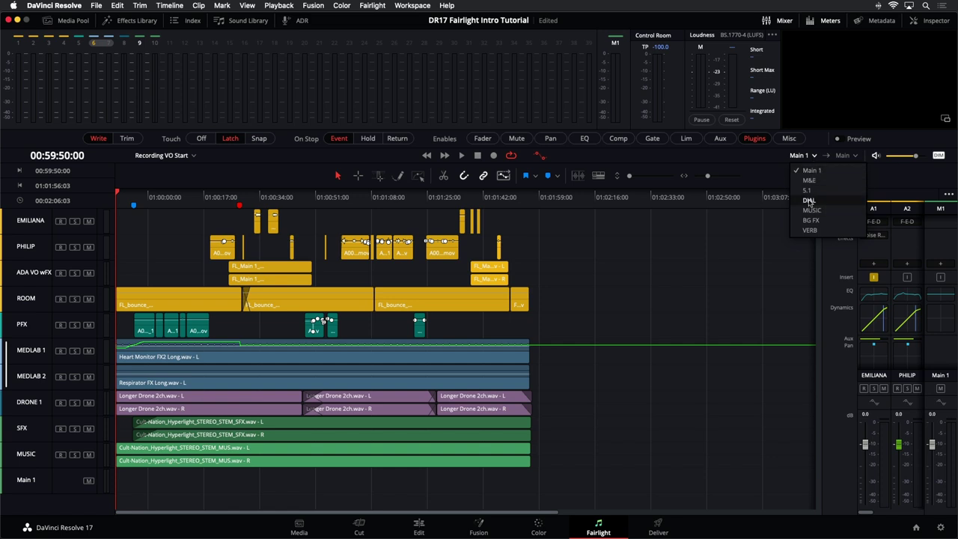
click(737, 230)
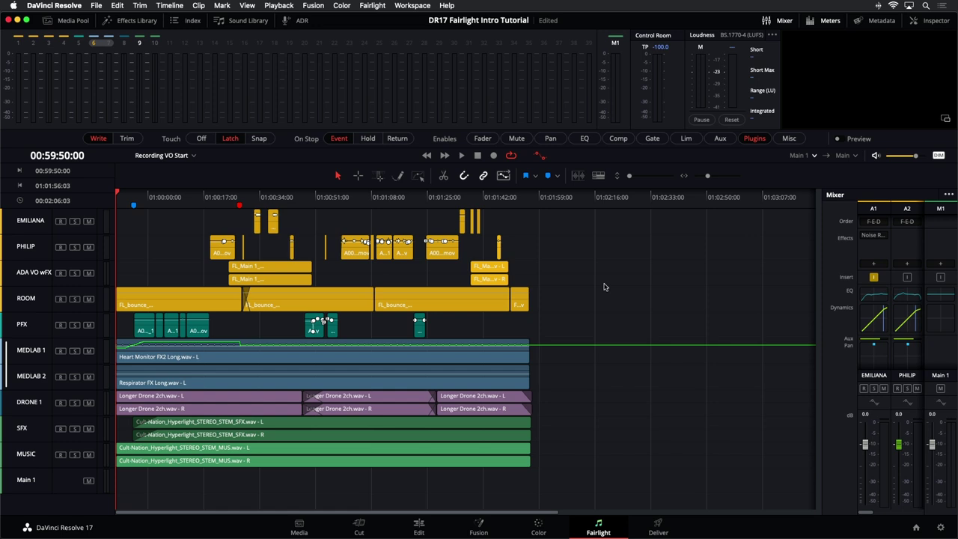
Step: Start bouncing the mix to tracks and set the Main 1 bus destination to New Track
click(169, 6)
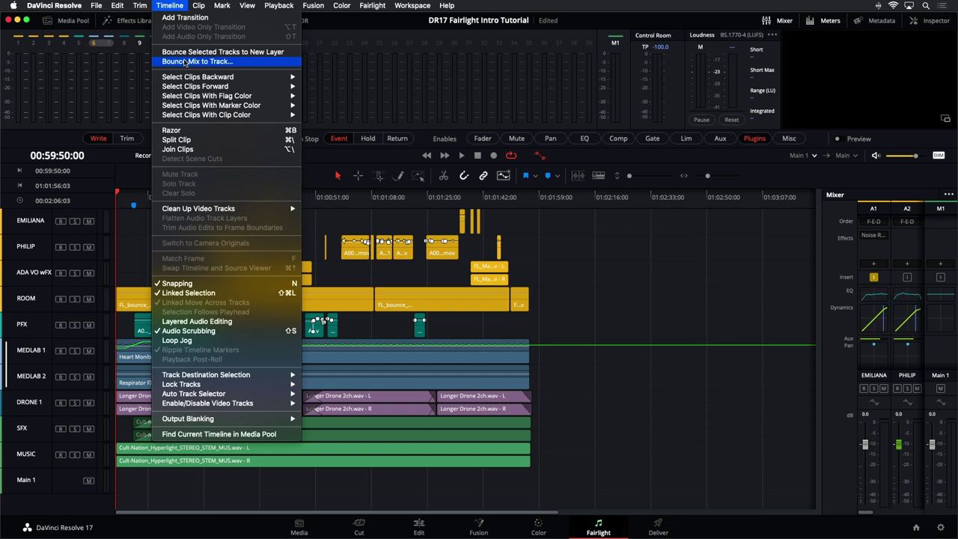
click(186, 63)
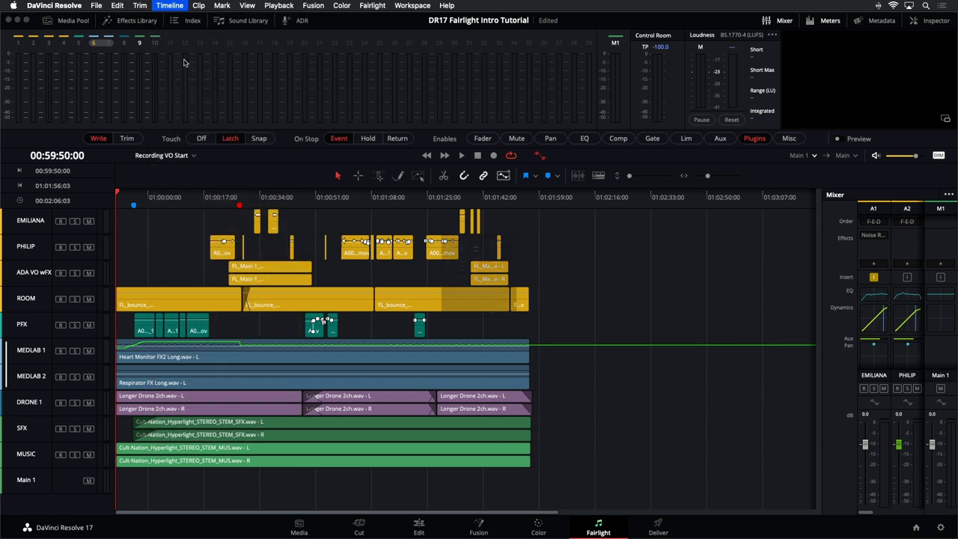
drag(431, 124, 520, 140)
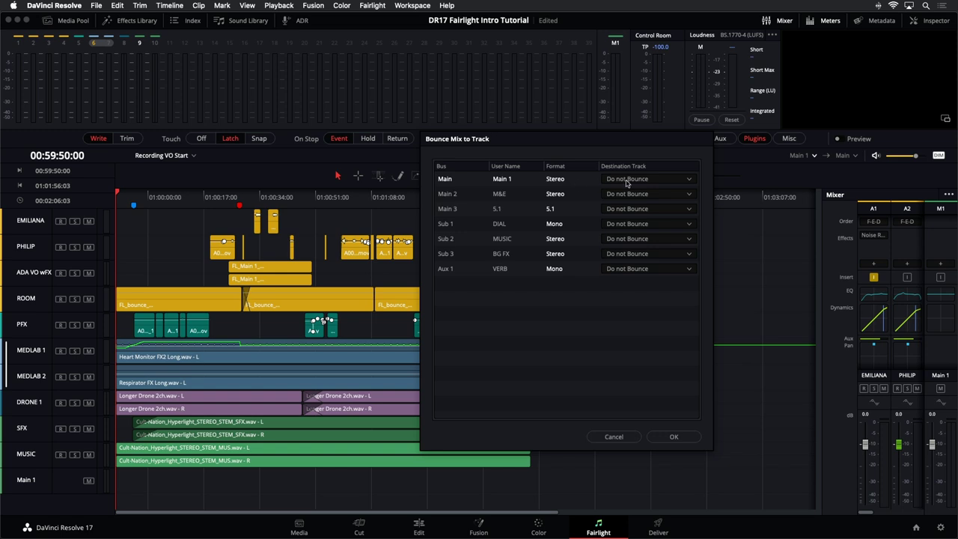
click(627, 179)
click(627, 201)
Step: Set the DIAL bus destination to New Track as well, leaving the 5.1 bus at Do not Bounce, and render the bounce
click(621, 211)
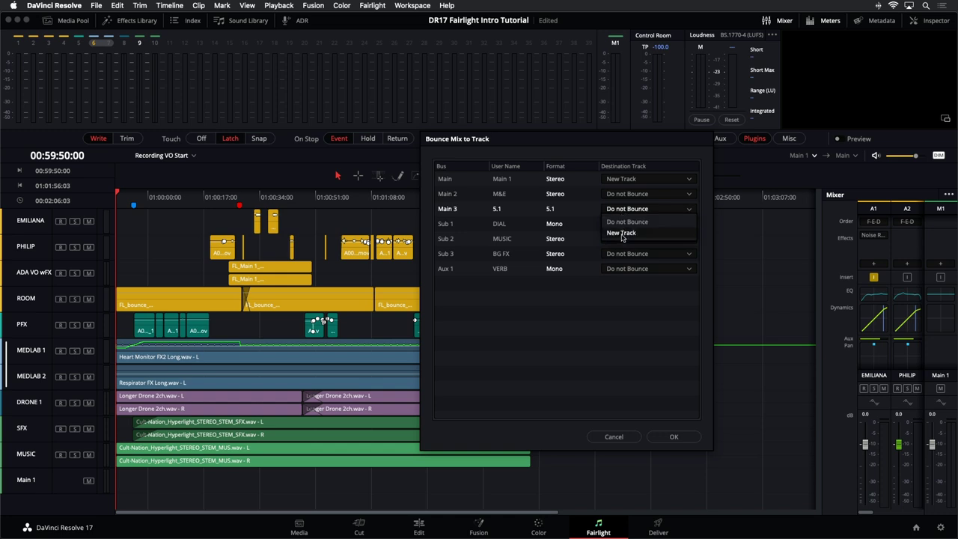
click(525, 393)
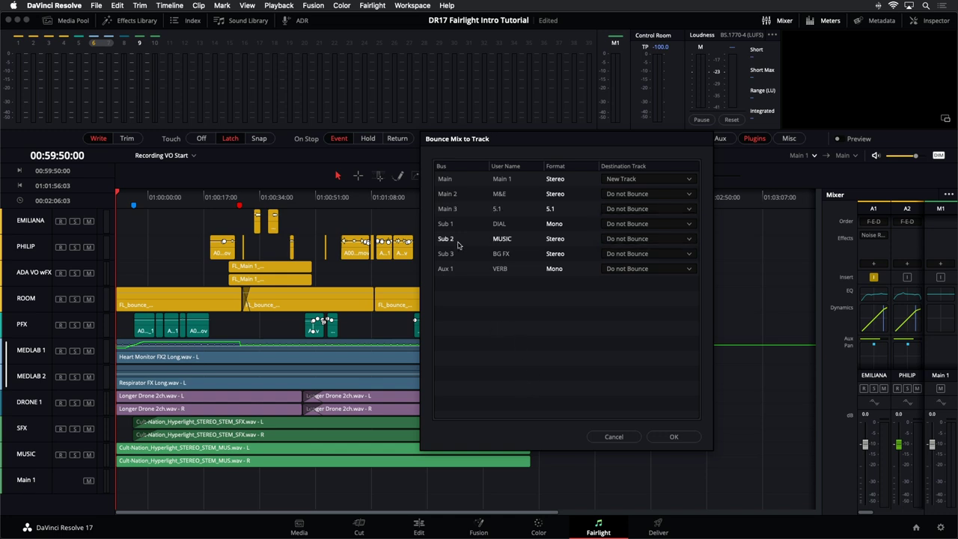
click(620, 224)
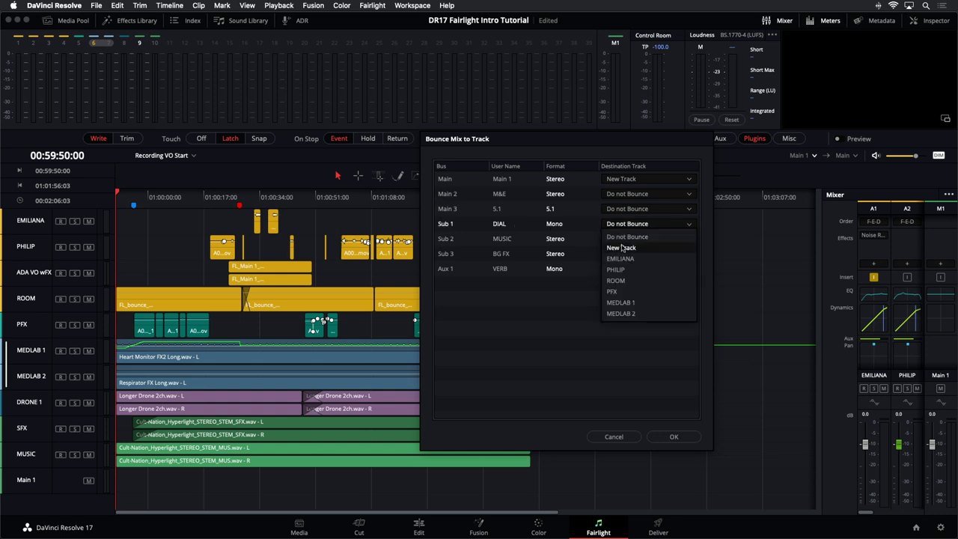
click(622, 248)
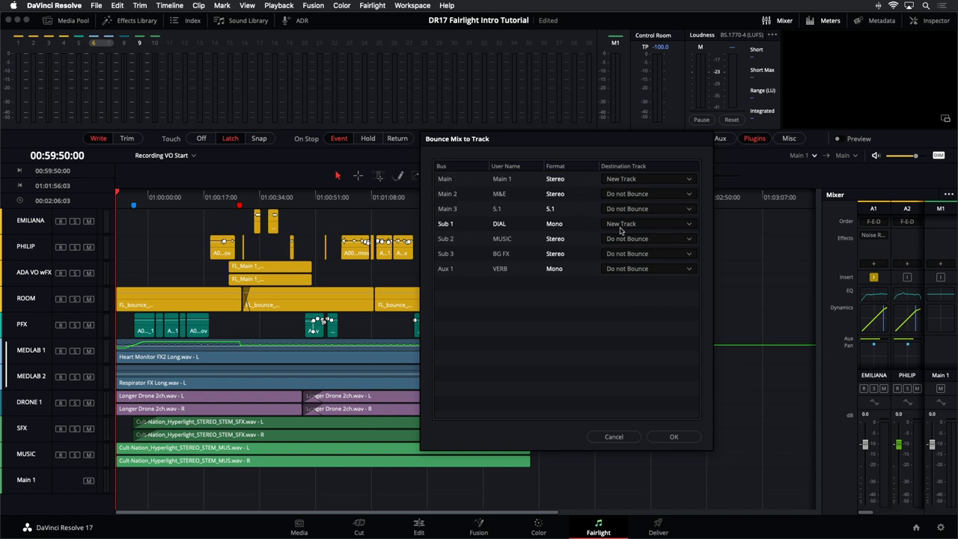
click(674, 437)
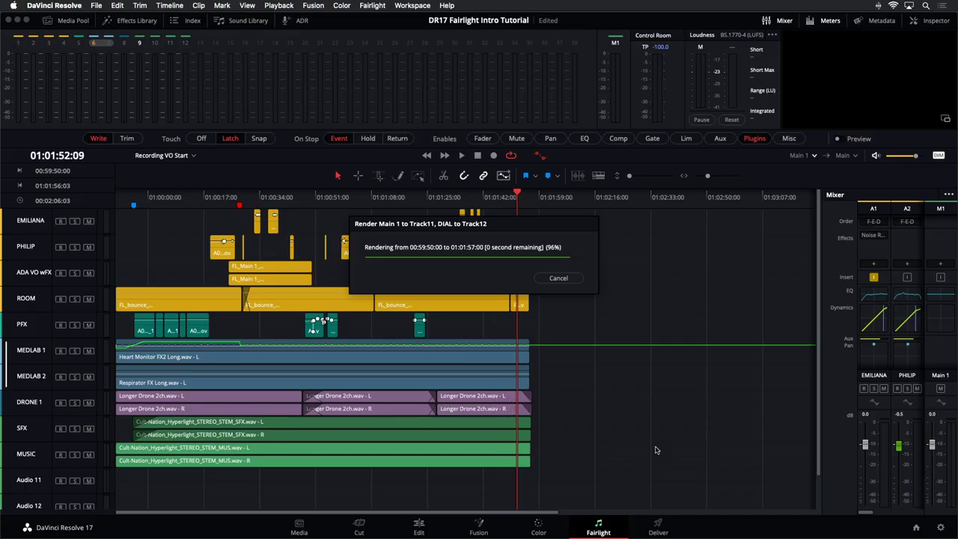
Step: Enlarge the timeline tracks to inspect the bounced waveforms on Audio 11 and Audio 12, and fit the clips across the timeline
drag(21, 446, 21, 476)
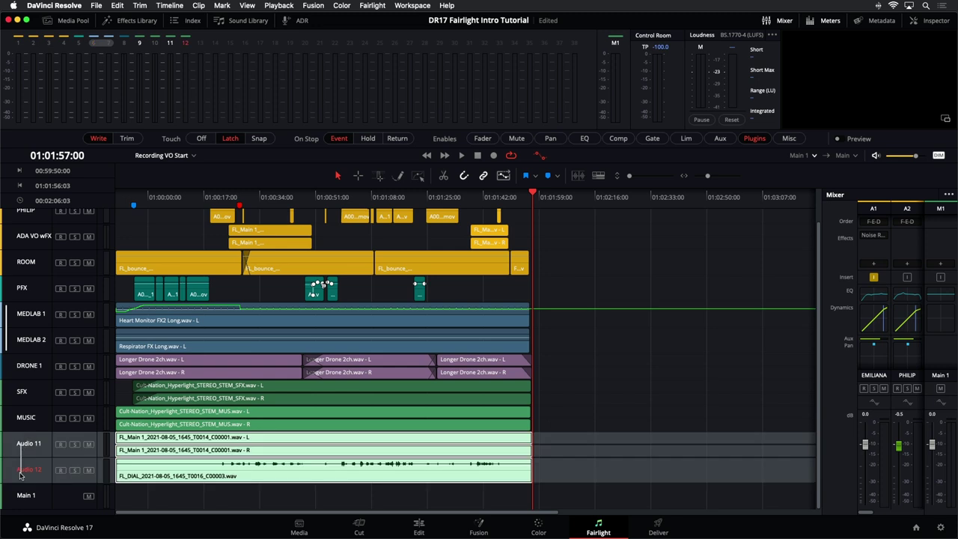
scroll(45, 476, down, 3)
scroll(45, 476, down, 3)
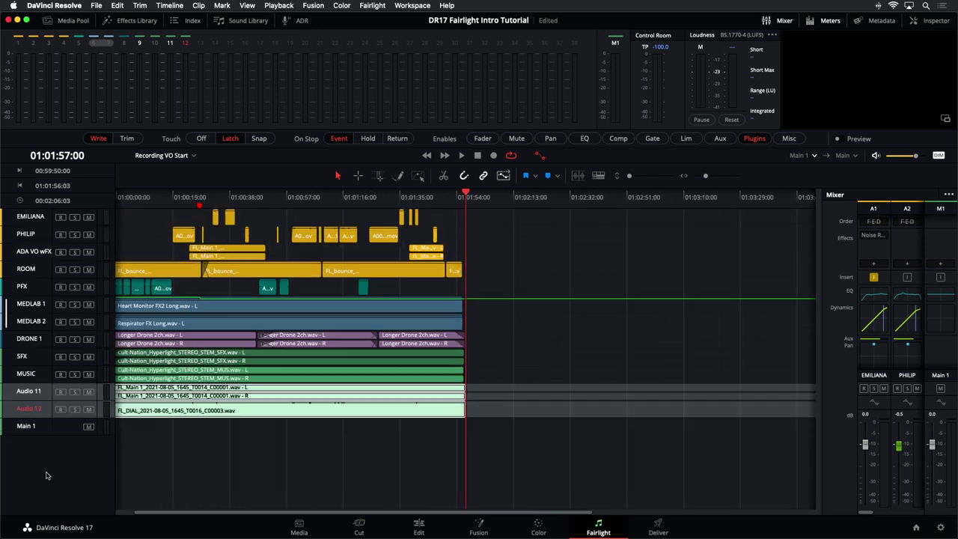
scroll(45, 475, up, 5)
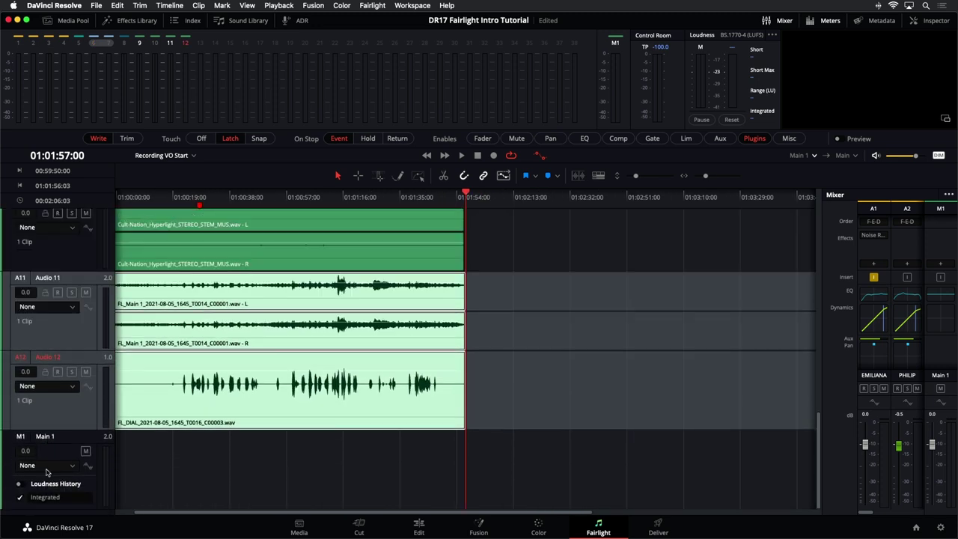
click(657, 379)
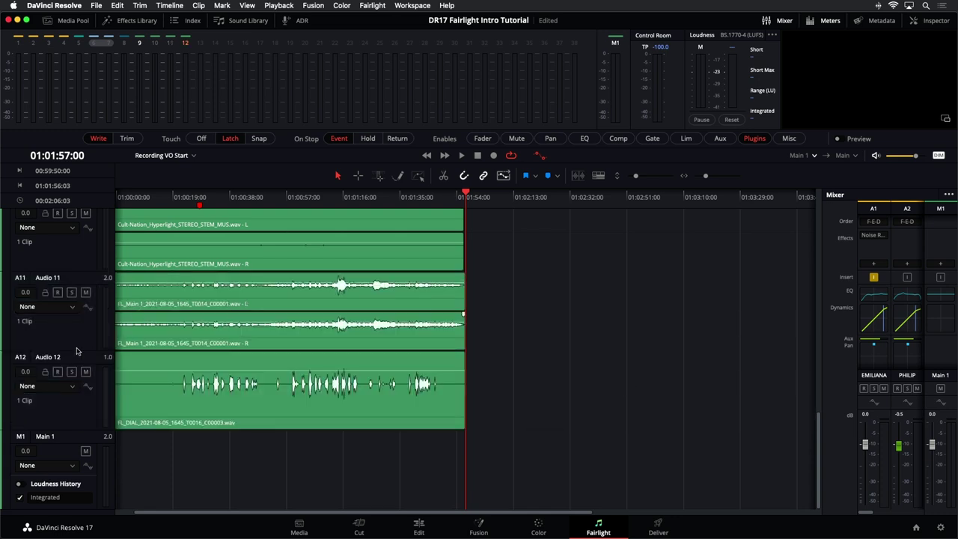
scroll(75, 352, up, 3)
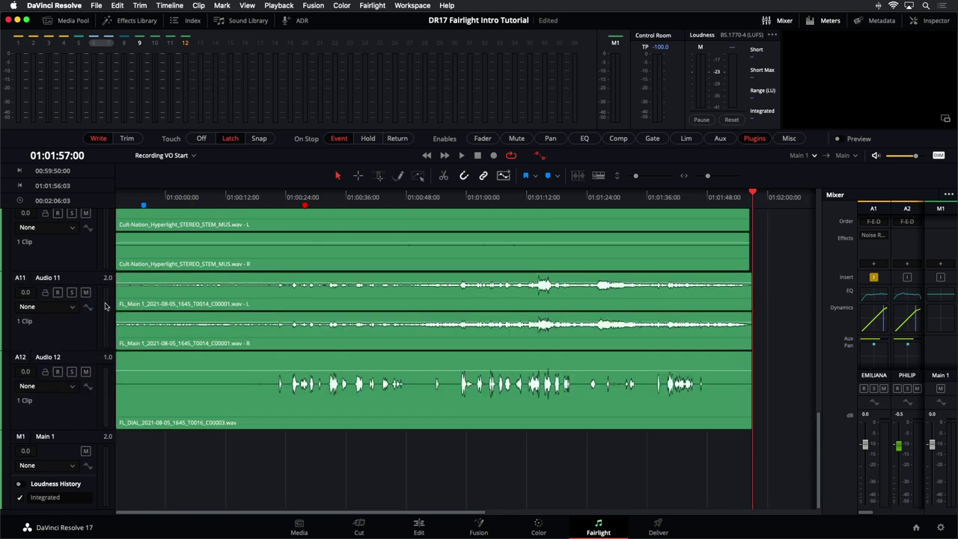
Step: Solo Audio 11, play part of the bounced main mix up to 01:00:34:09, and turn its solo off
click(72, 291)
click(321, 198)
key(space)
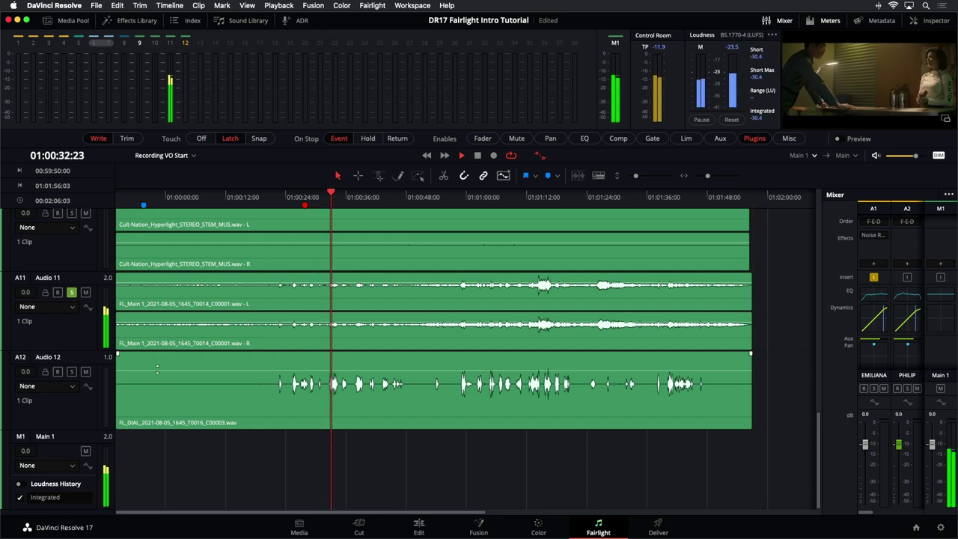
key(space)
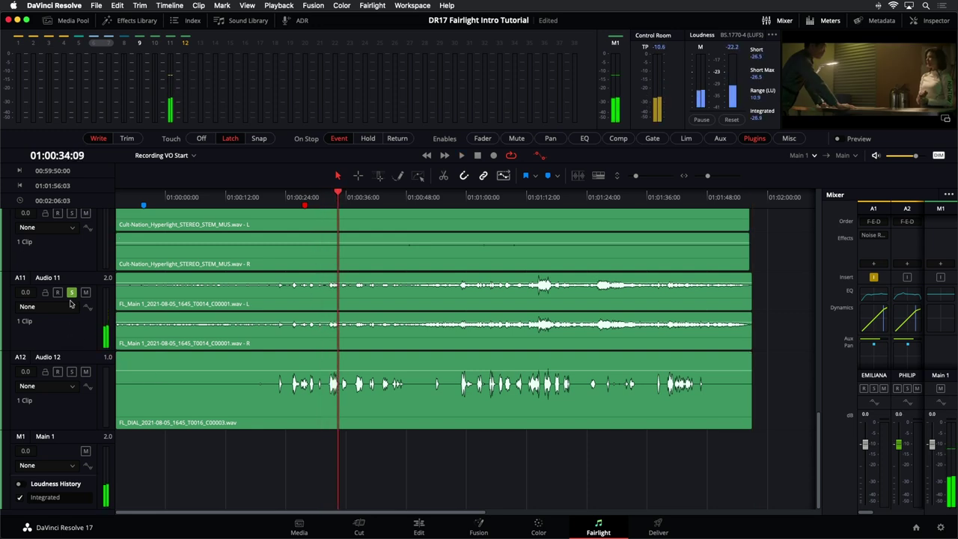
click(72, 292)
Step: Solo Audio 12 and play part of the bounced dialogue up to 01:00:28:08
click(71, 371)
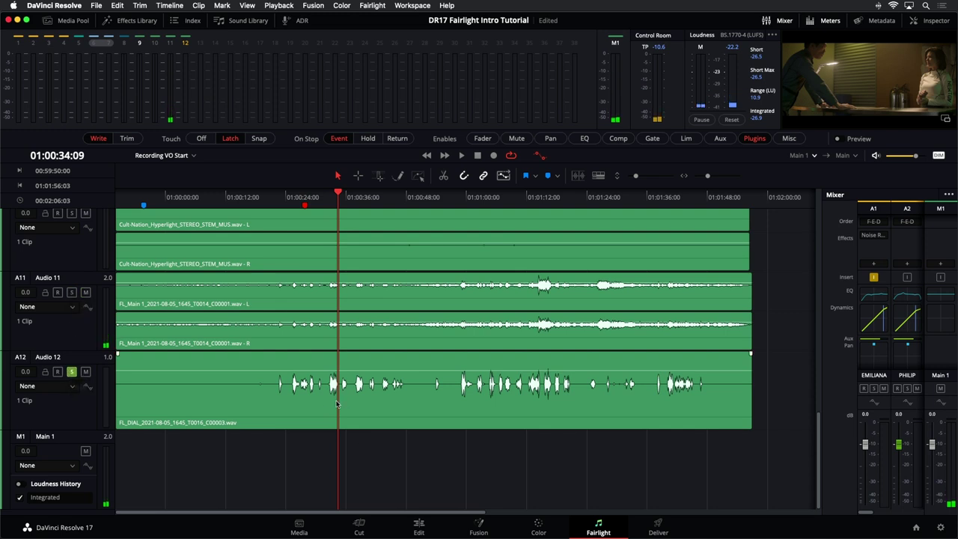
click(288, 213)
key(space)
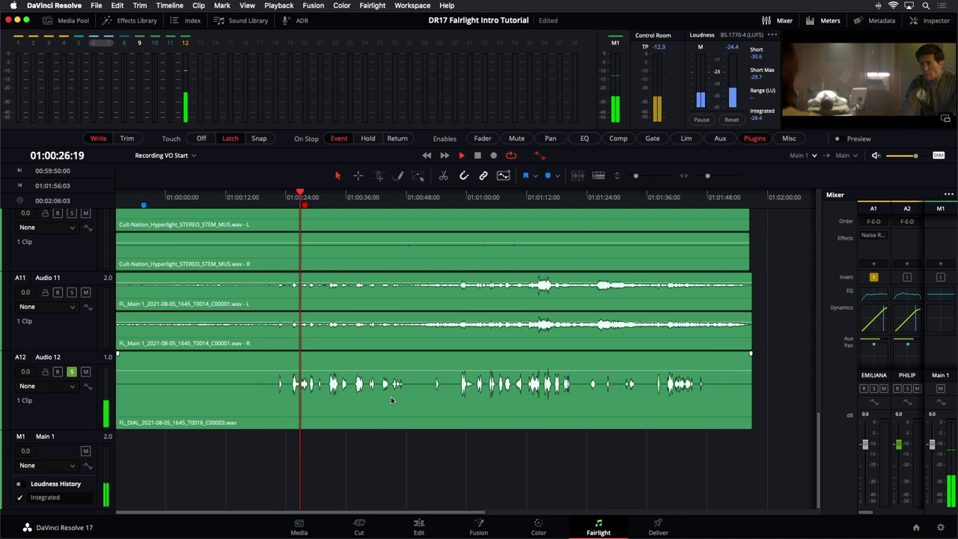
key(space)
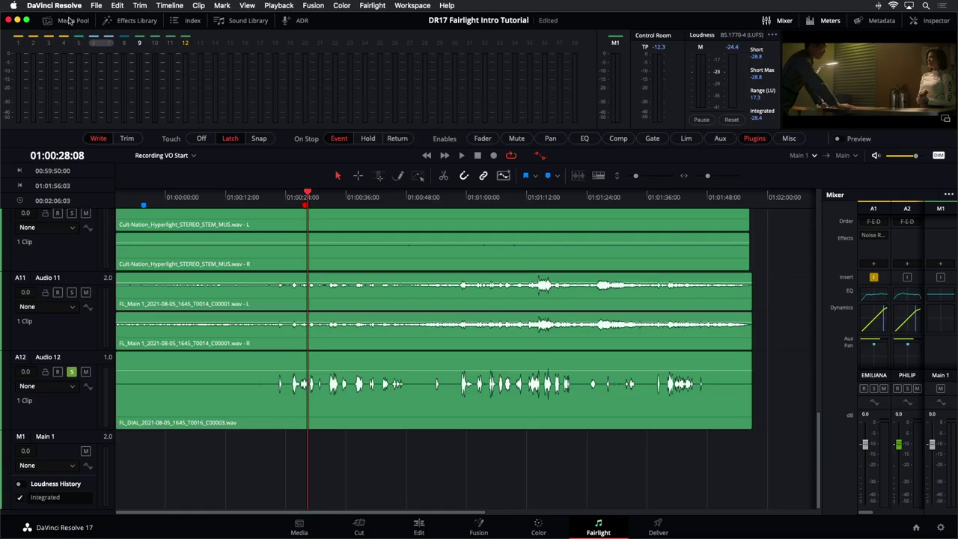
Step: Show the media pool and examine the bounced audio files in the Timelines bin
click(70, 21)
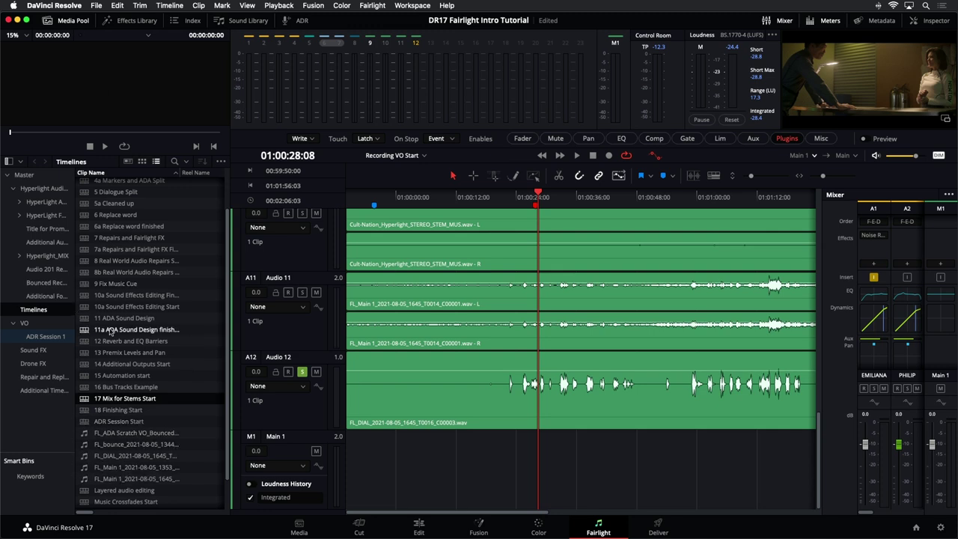
click(112, 443)
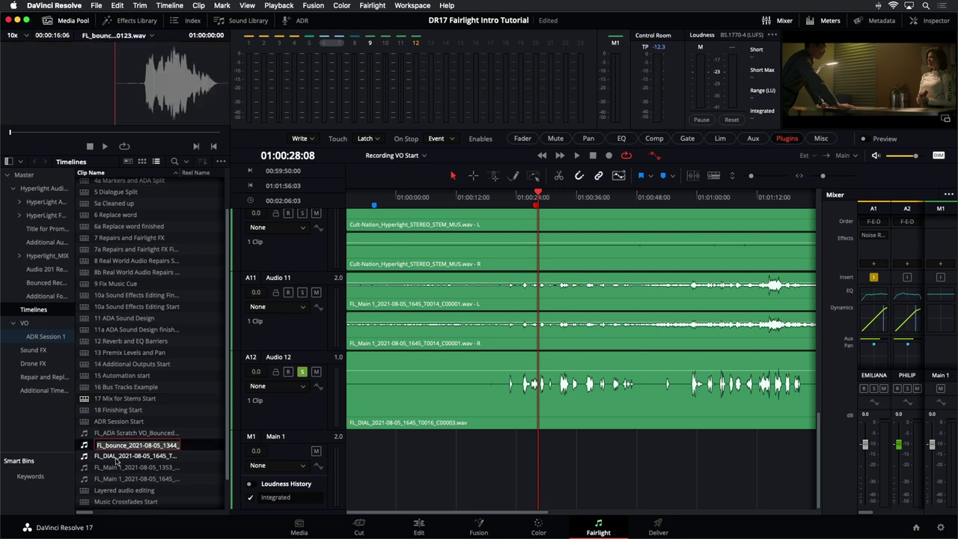
click(632, 423)
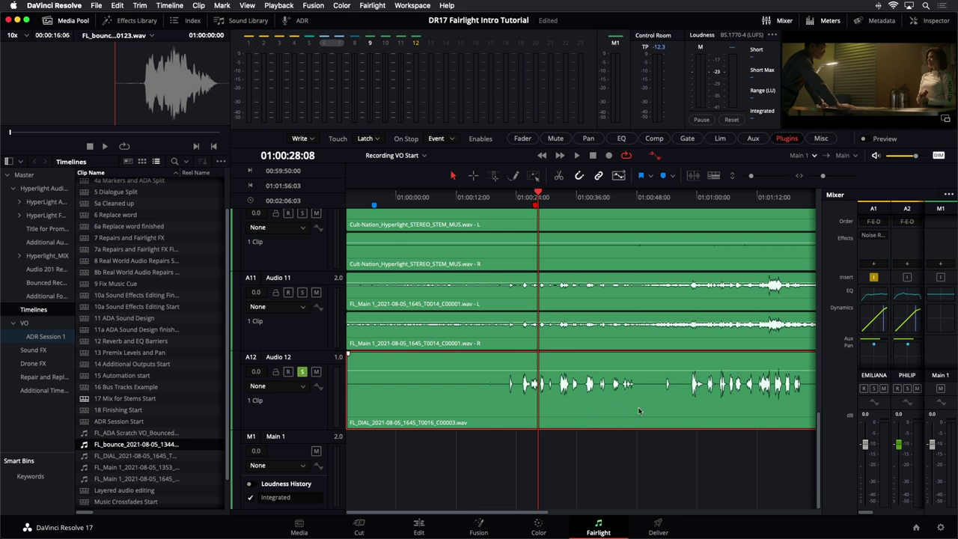
Step: Inspect the bounced dialogue clip on Audio 12, view the Deliver page's render settings, and return to the Fairlight page
right_click(606, 404)
click(568, 414)
click(661, 529)
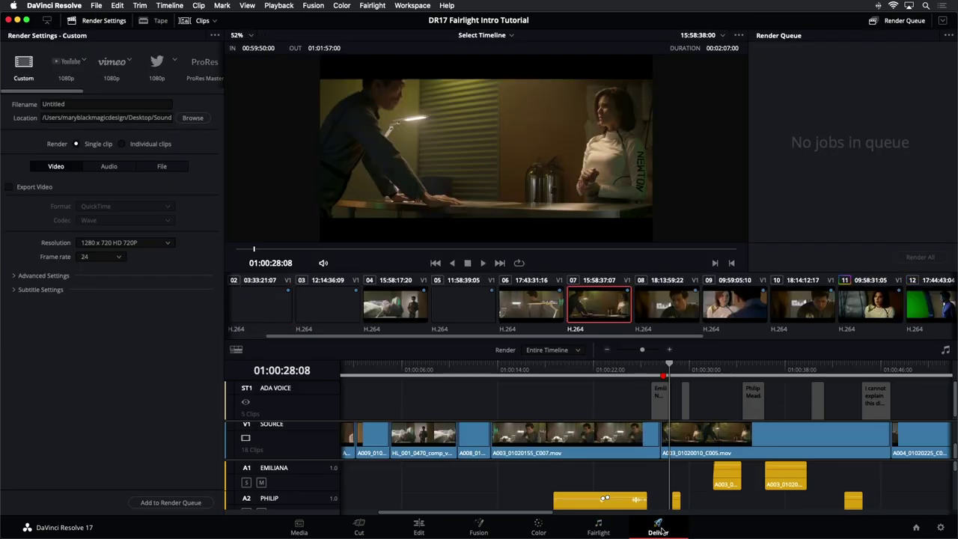
click(600, 528)
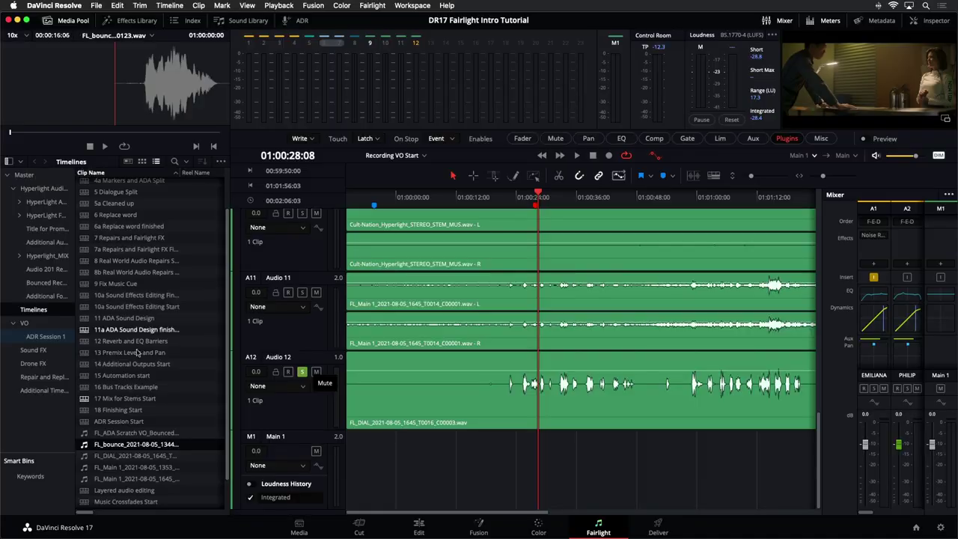
Step: Open the timeline 18 Finishing Start and hide the media pool
click(86, 412)
double_click(85, 412)
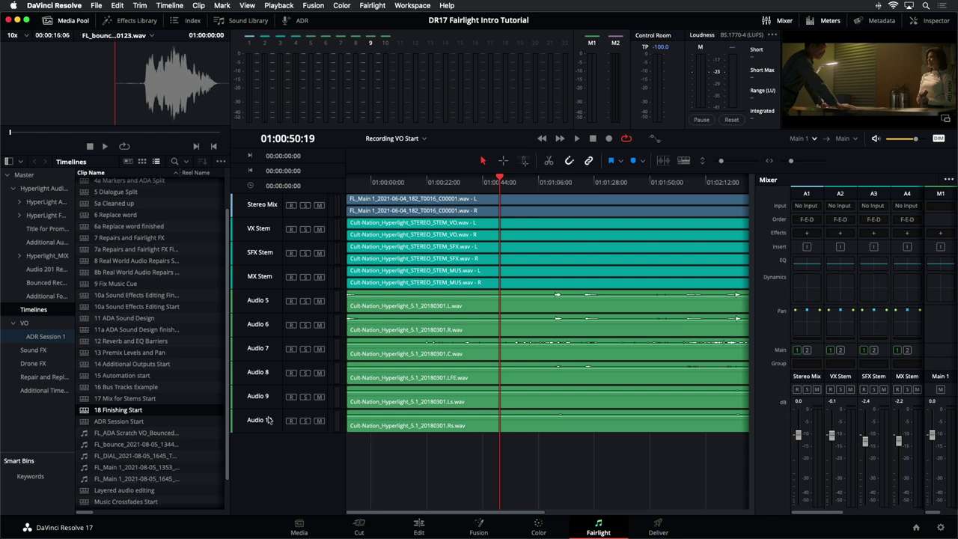
click(72, 20)
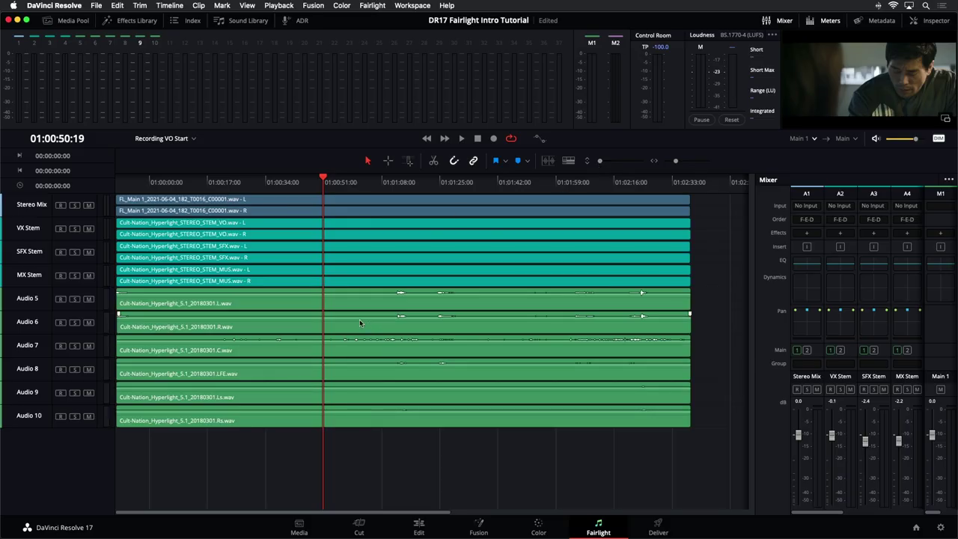
Step: Select the Stereo Mix, VX Stem, SFX Stem and MX Stem tracks one after another to review their clips
click(48, 201)
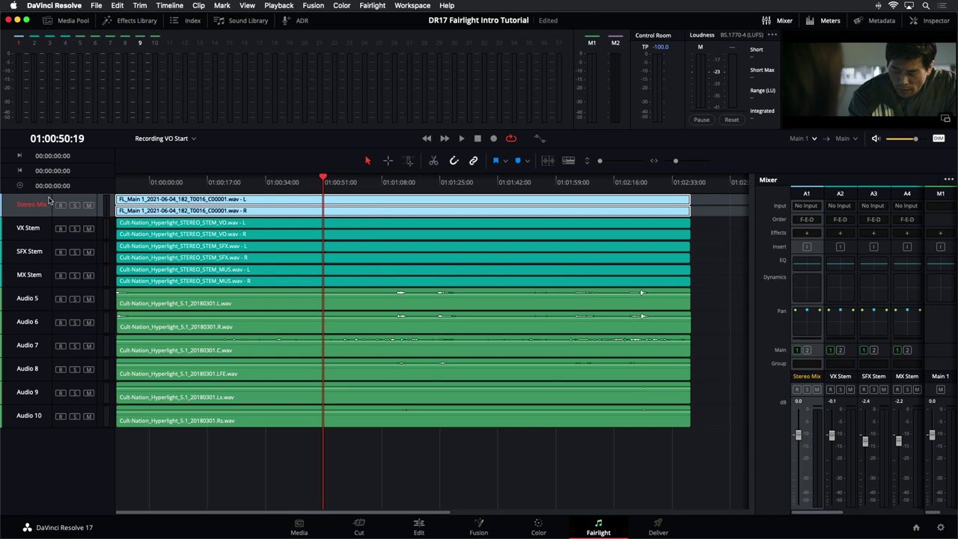
click(35, 236)
click(46, 262)
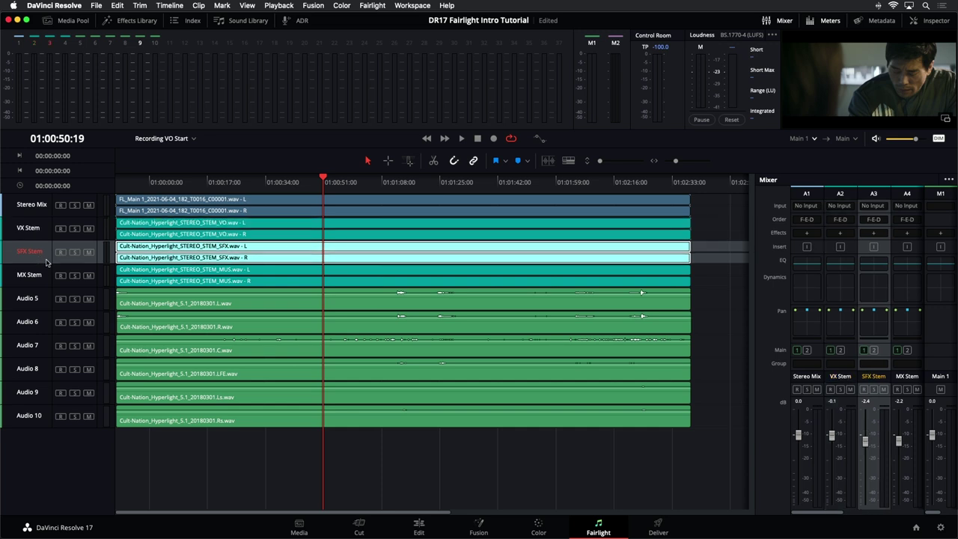
click(43, 279)
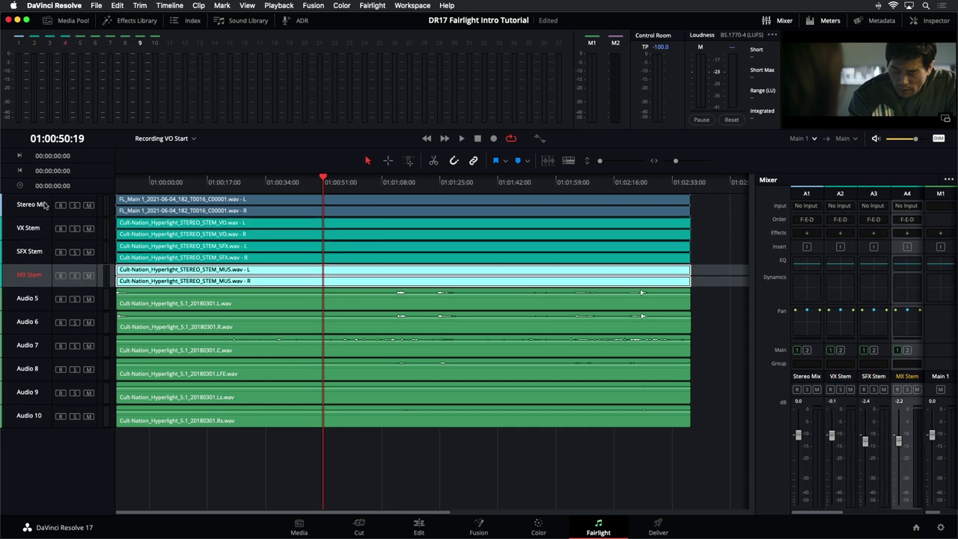
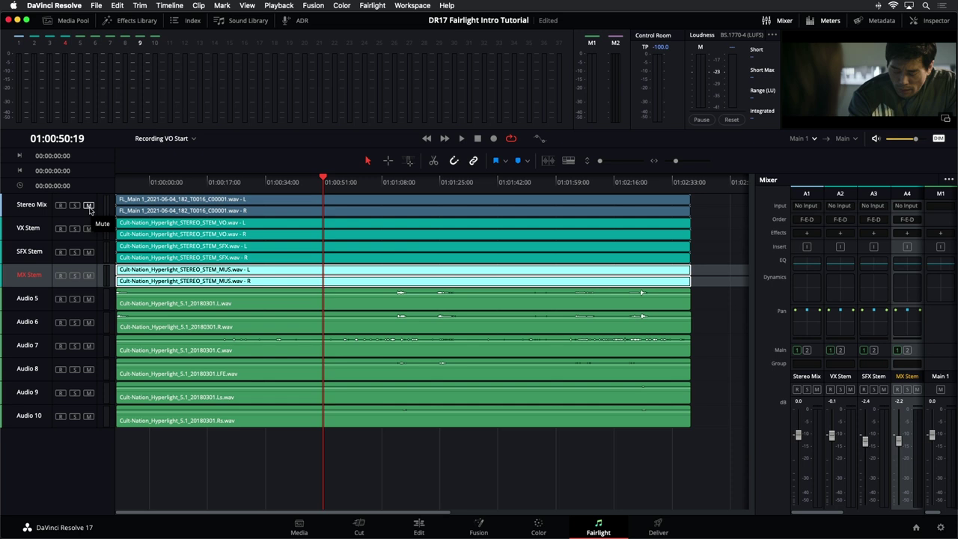
Step: Select the tracks Audio 5 through Audio 10 and enlarge them to examine the six 5.1 channel waveforms
click(33, 301)
shift+click(43, 415)
key(super+equal)
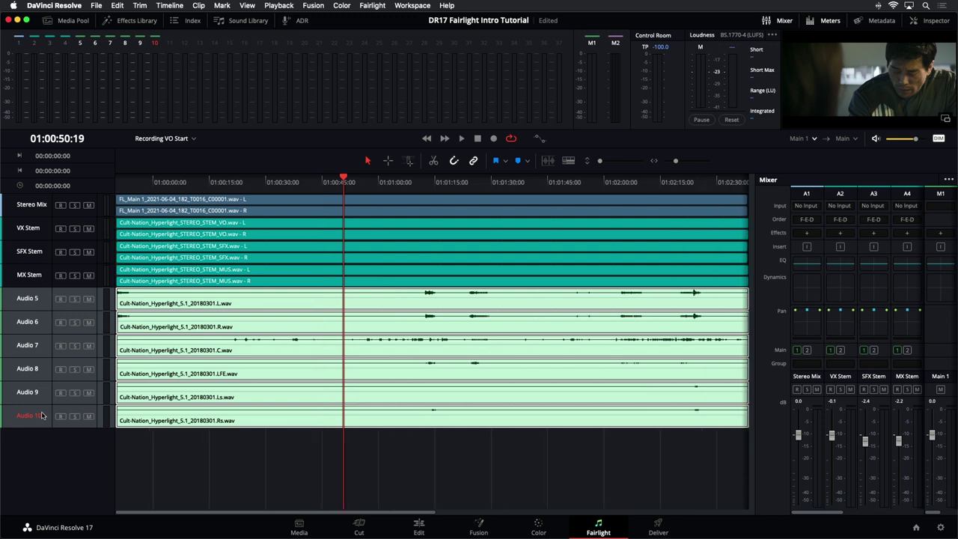
scroll(43, 416, up, 5)
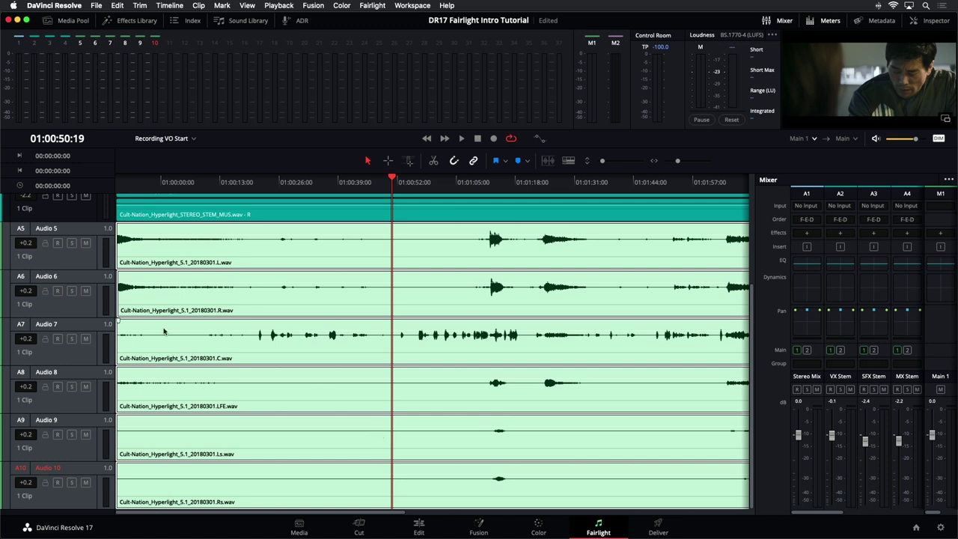
Step: Solo Audio 5 through Audio 10 and play them from 01:00:50:19 to 01:00:53:21
drag(77, 241, 72, 482)
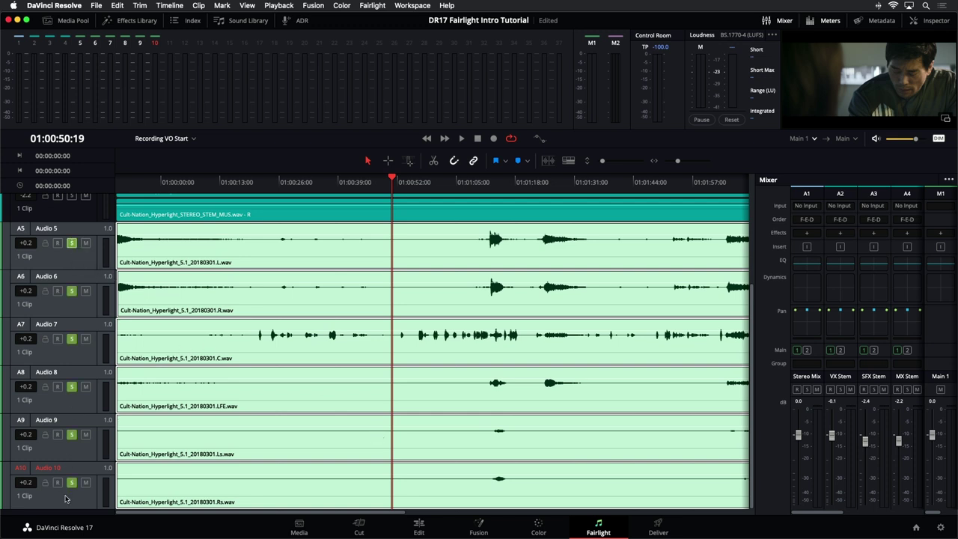
key(space)
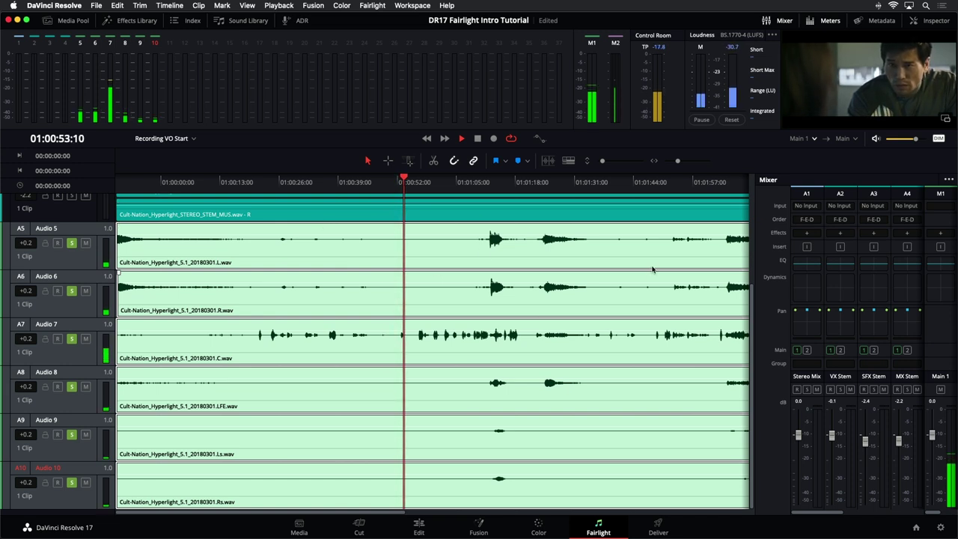
key(space)
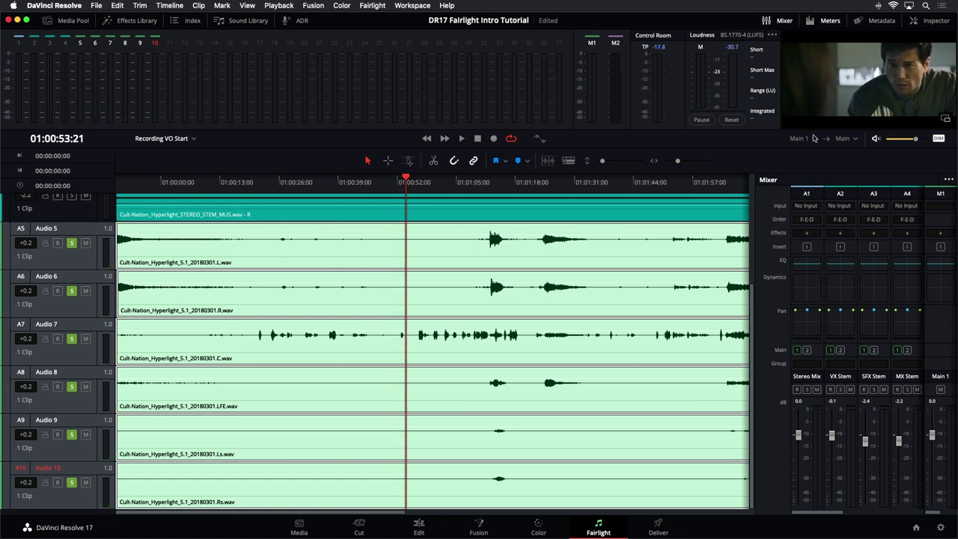
Step: Switch the monitoring source from Main 1 to the 5.1 bus and play the soloed tracks to 01:00:57:02
click(814, 138)
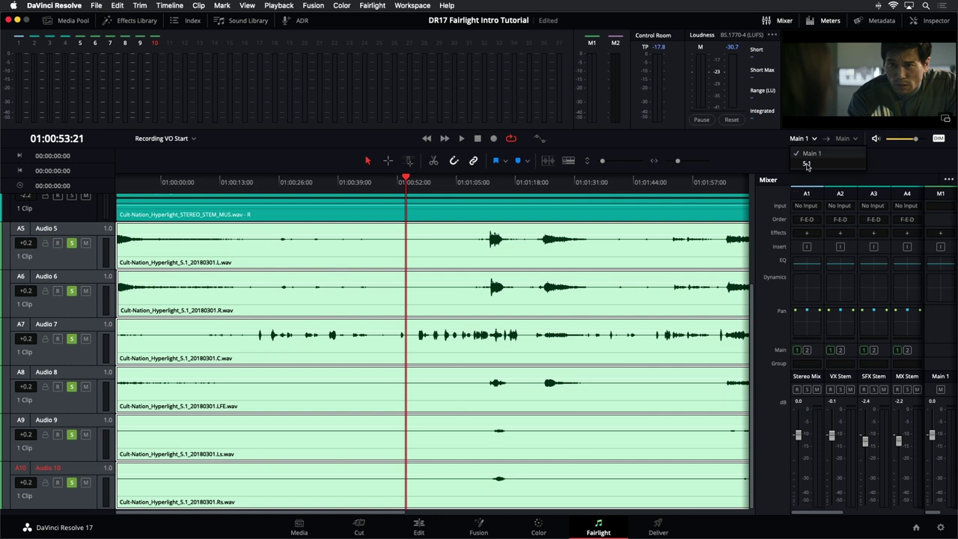
click(807, 164)
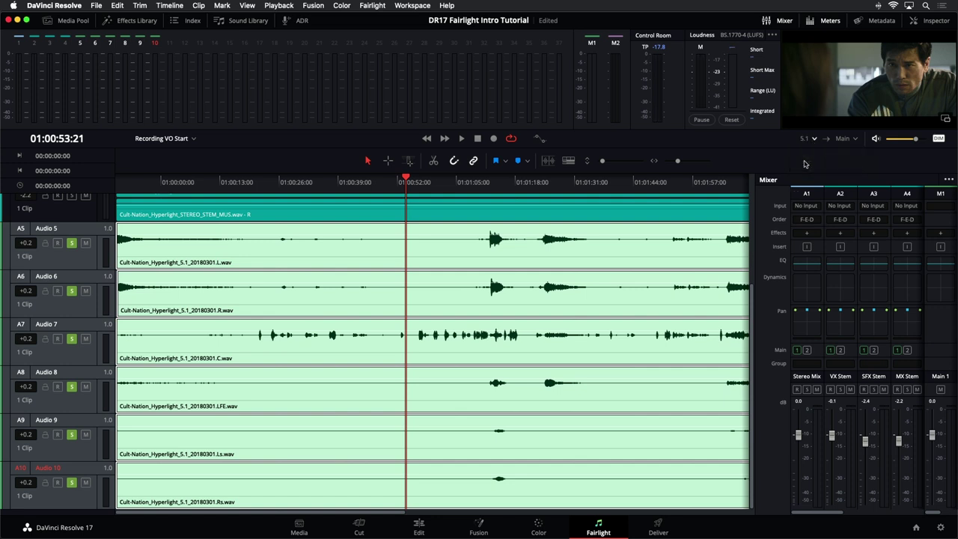
key(space)
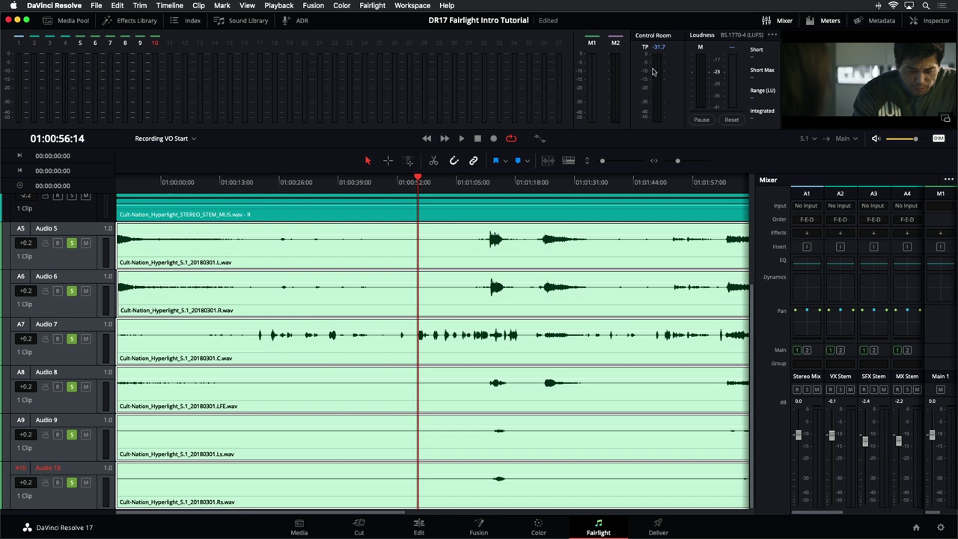
key(space)
key(space)
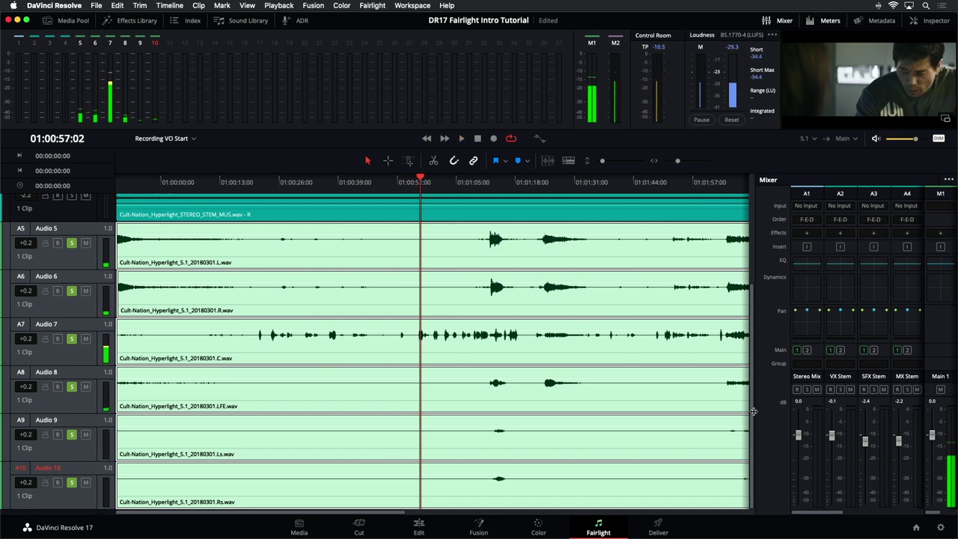
Step: Widen the mixer, open the Audio 5 panner and step through the adjacent 5.1 tracks to examine their pan positions
drag(758, 412, 576, 411)
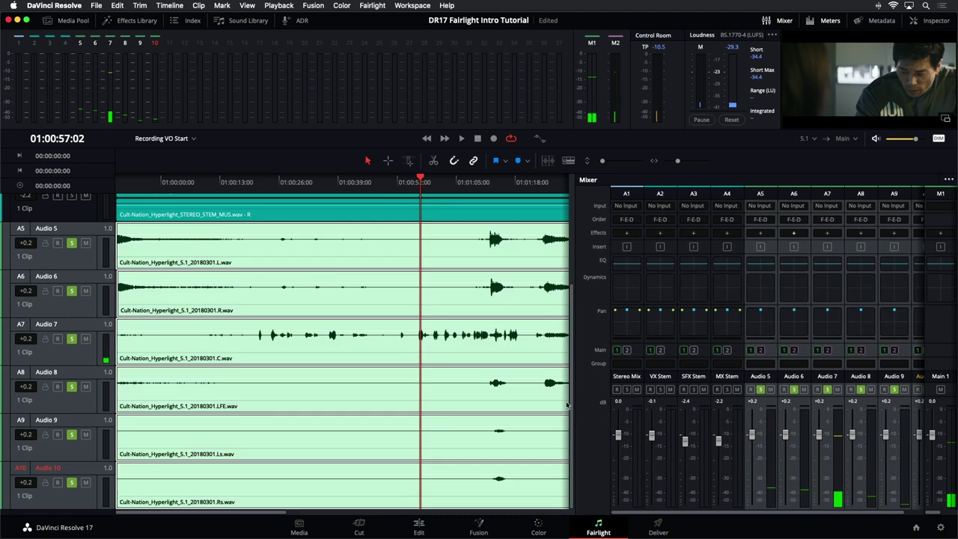
click(119, 296)
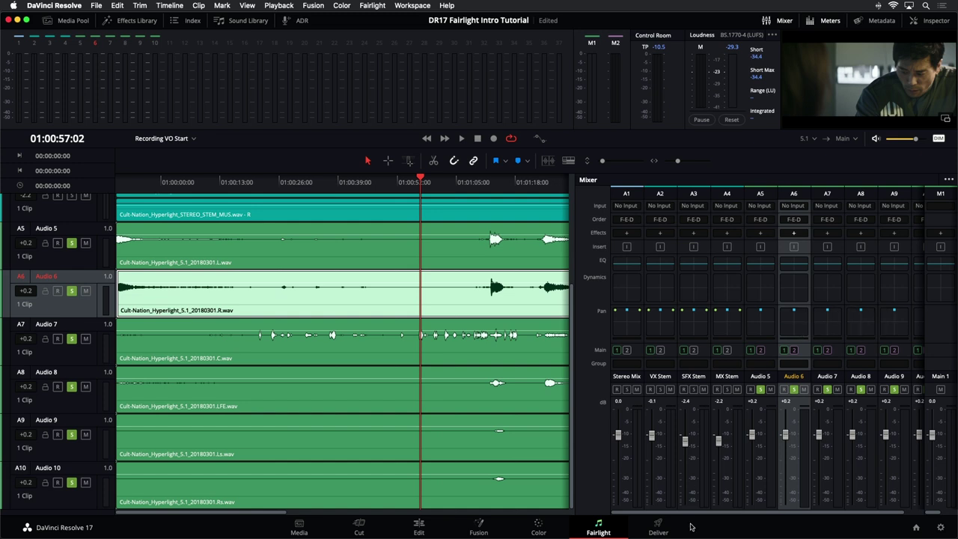
double_click(761, 325)
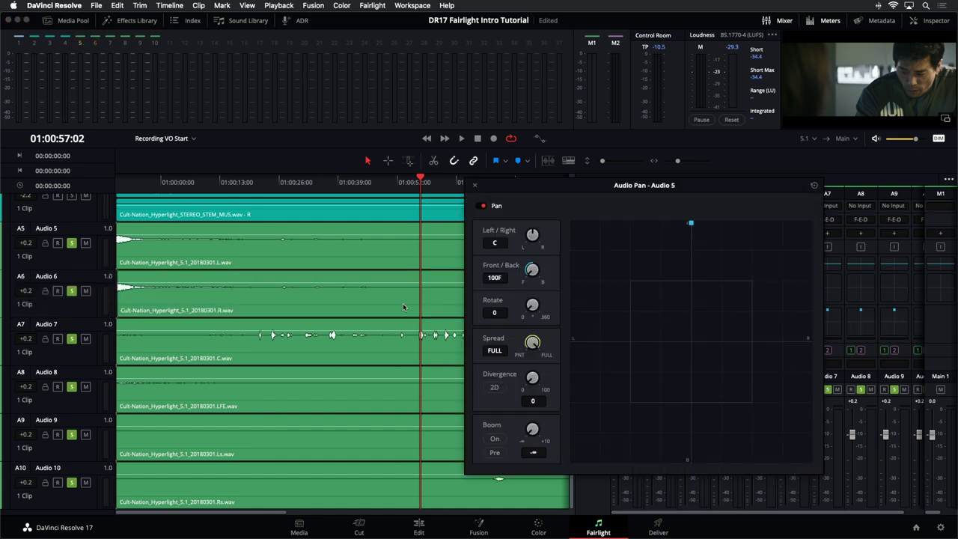
click(69, 259)
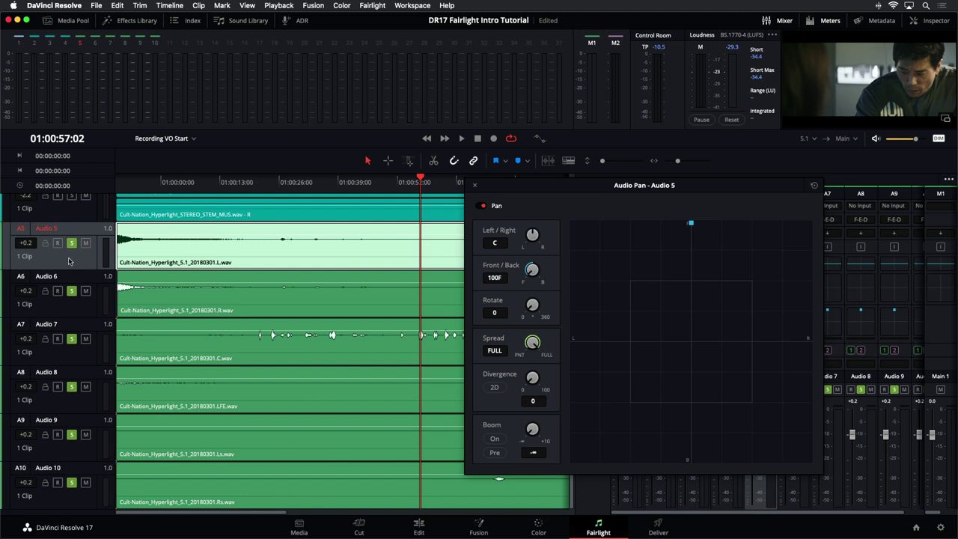
key(Down)
key(Down)
key(Down)
key(Down)
key(Down)
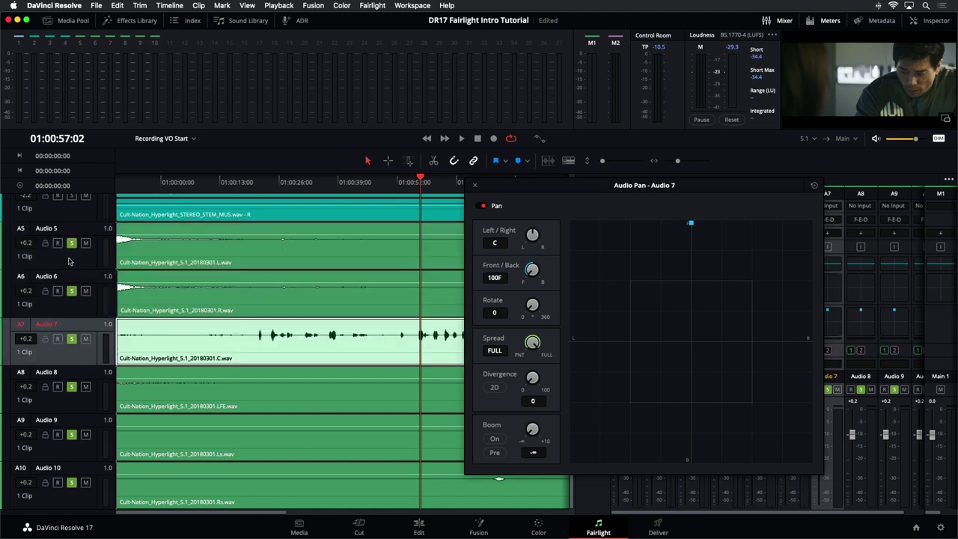
key(Up)
key(Up)
key(Up)
key(Up)
key(Up)
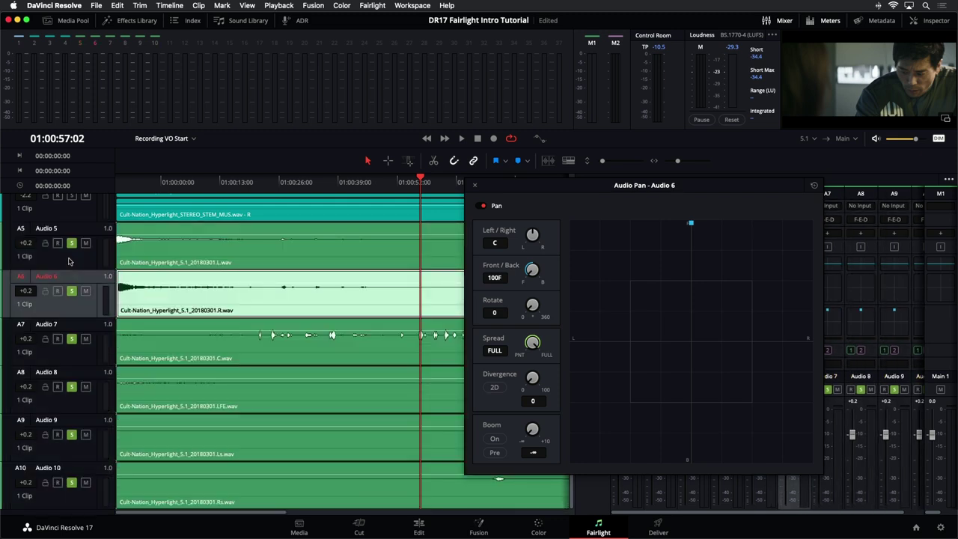
click(475, 185)
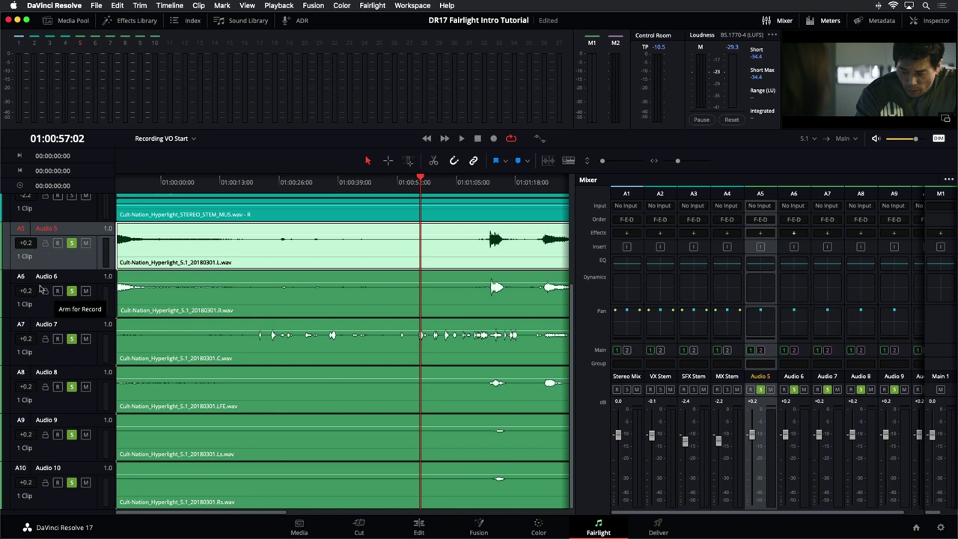
mouse_move(82, 308)
mouse_down()
mouse_move(82, 486)
mouse_move(86, 312)
mouse_up()
Step: Link Audio 5 through Audio 10 as a 5.1 group
click(372, 6)
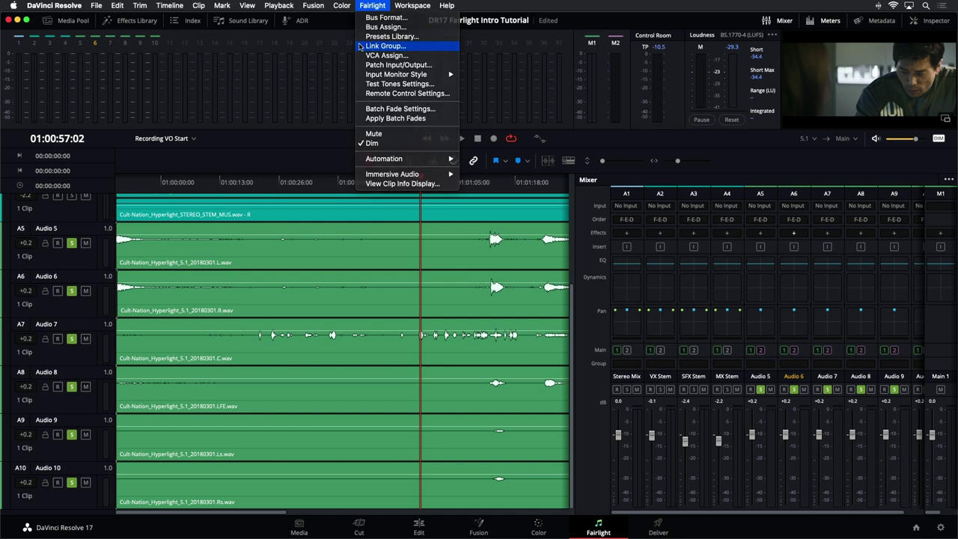
click(359, 46)
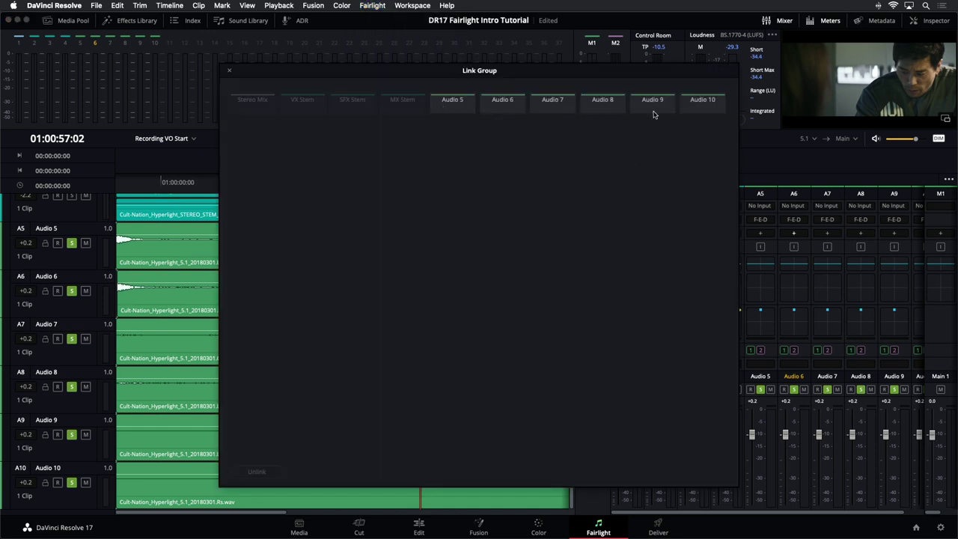
click(449, 109)
shift+click(709, 109)
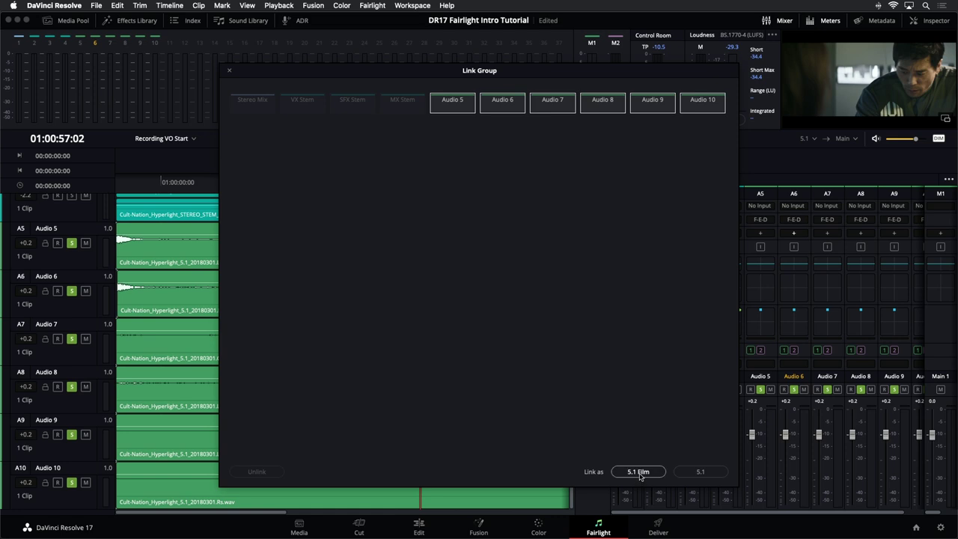
click(701, 472)
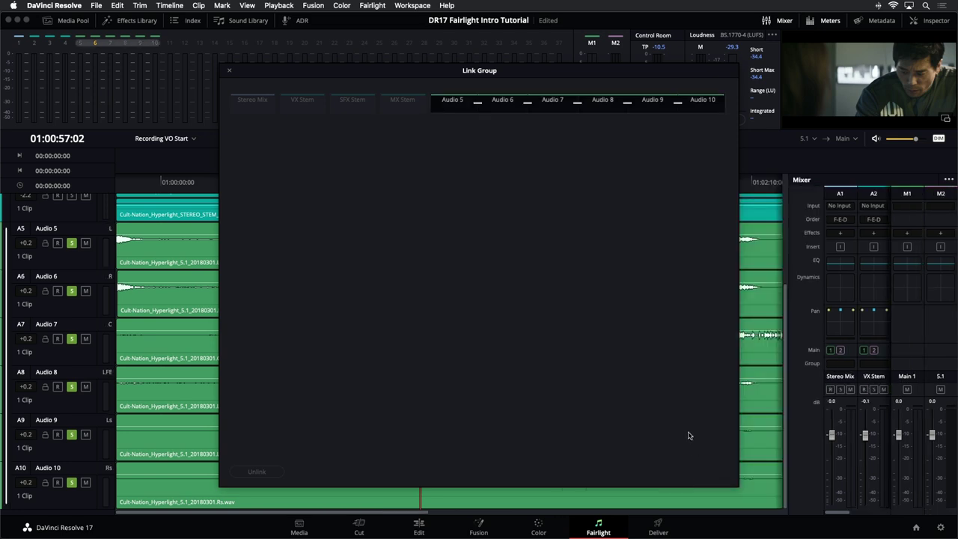
click(229, 71)
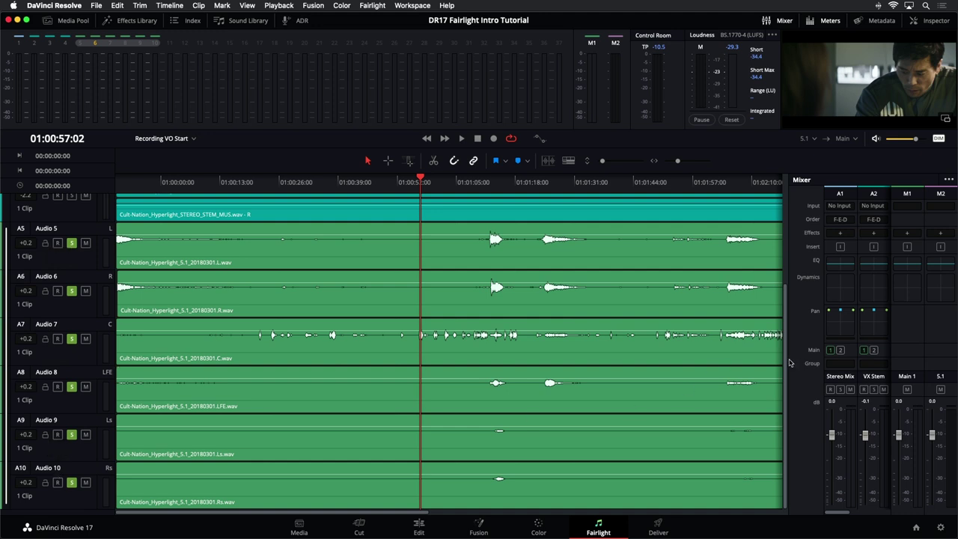
Step: Reveal the linked Audio 5 mixer strip, play briefly with its surround panner open, and turn on Boom at +0.7
drag(787, 360, 684, 361)
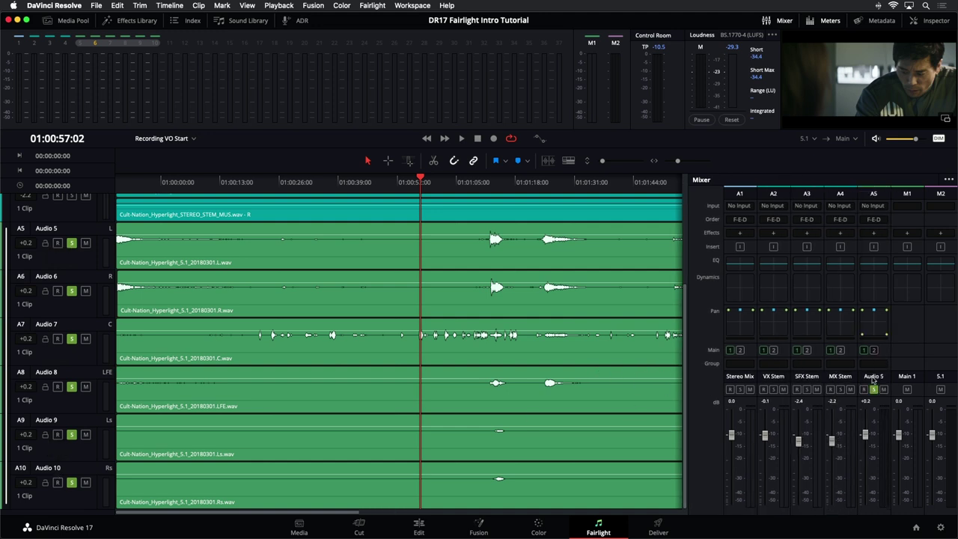
double_click(874, 324)
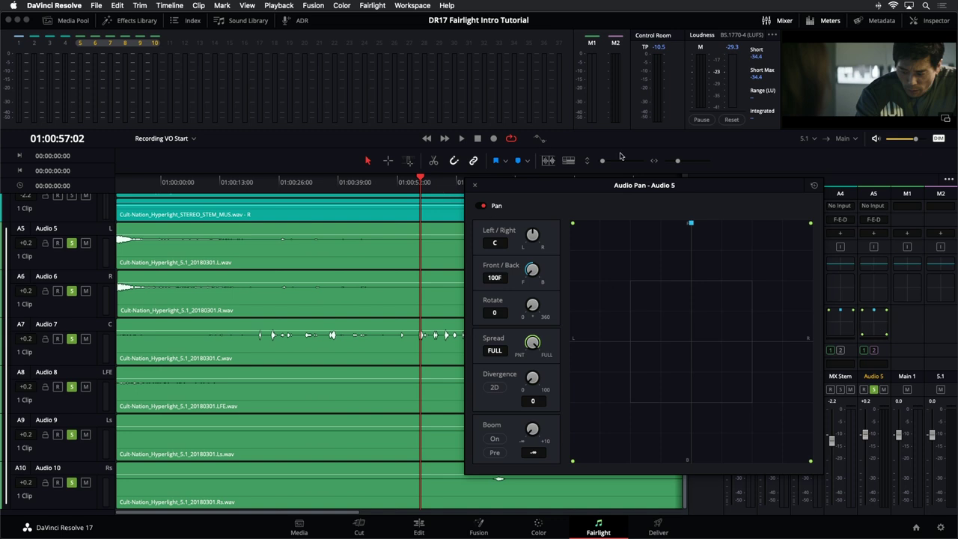
key(space)
key(space)
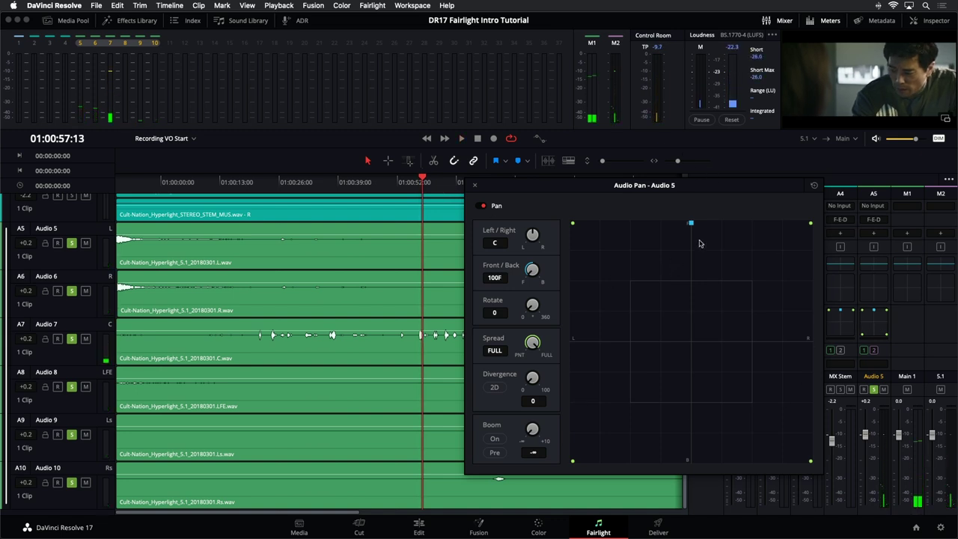
click(496, 438)
drag(532, 429, 534, 423)
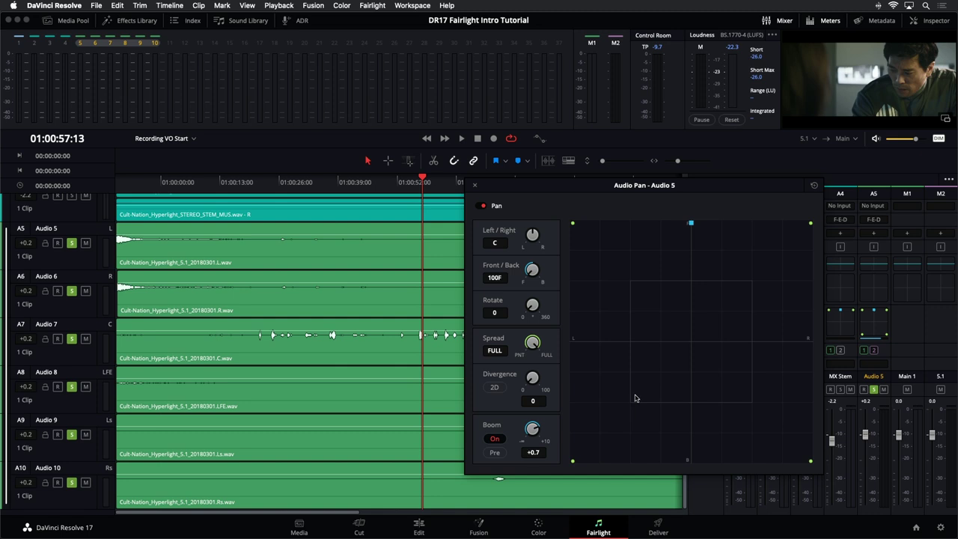
click(475, 185)
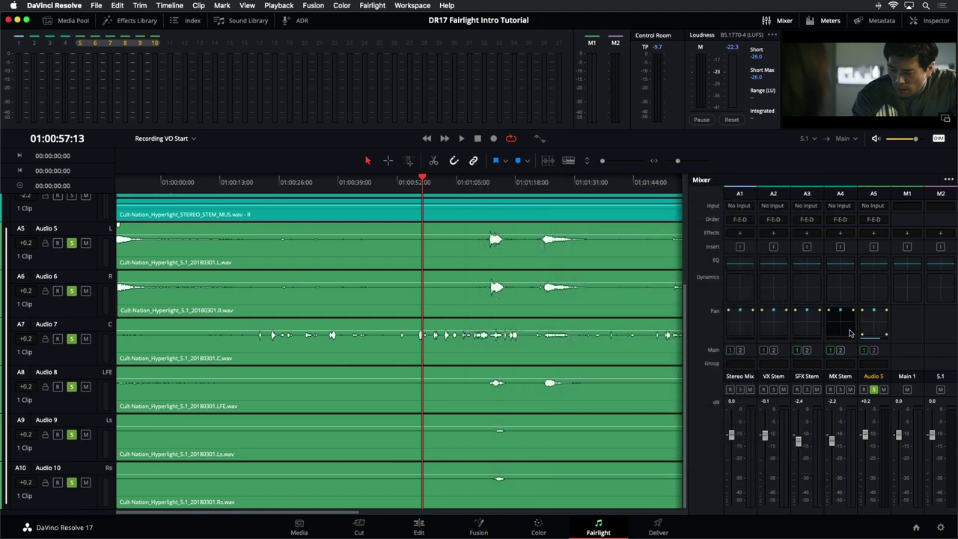
Step: Play the linked 5.1 tracks through the loud peak at about 01:01:13 to check the channel meters
key(space)
click(494, 183)
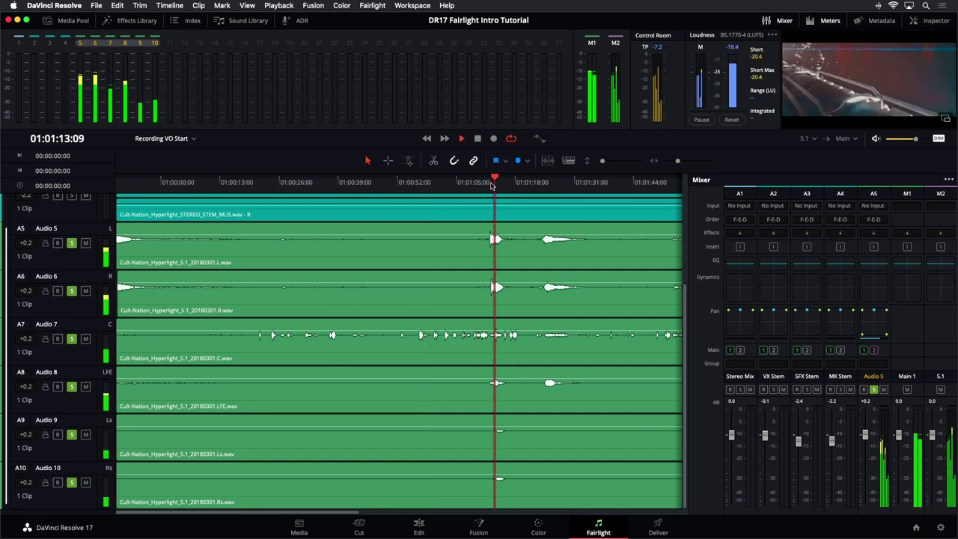
key(space)
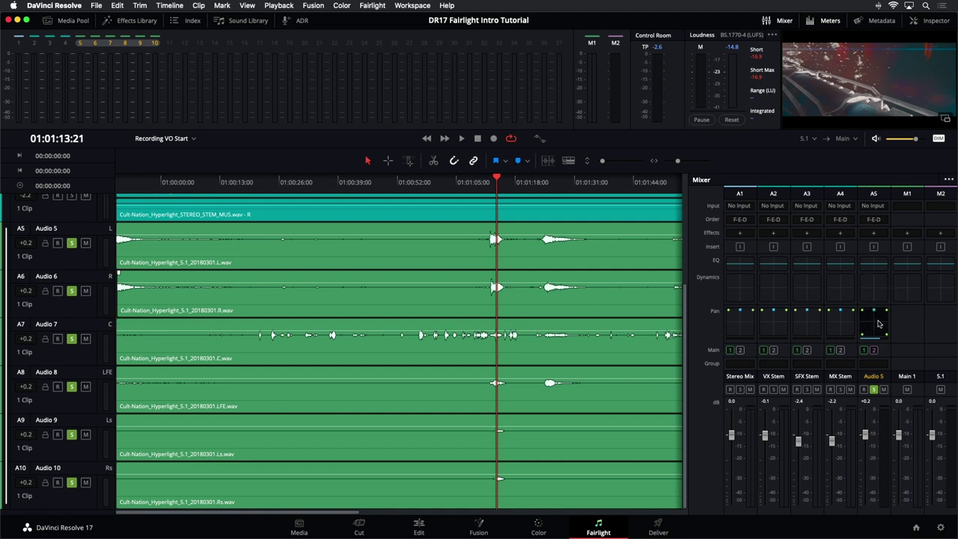
Step: Unlink the 5.1 group and widen the mixer to show the separate Audio 5 through Audio 10 strips
click(373, 5)
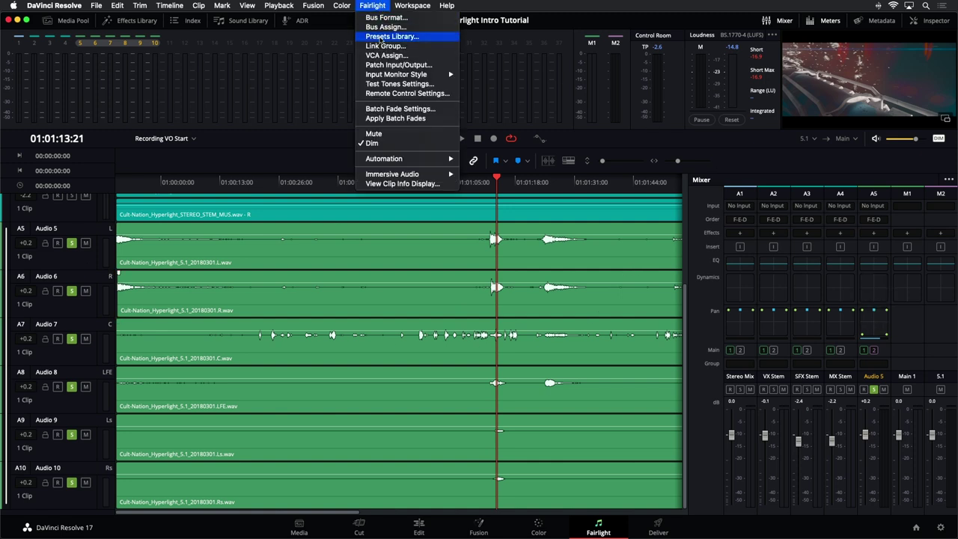
click(383, 46)
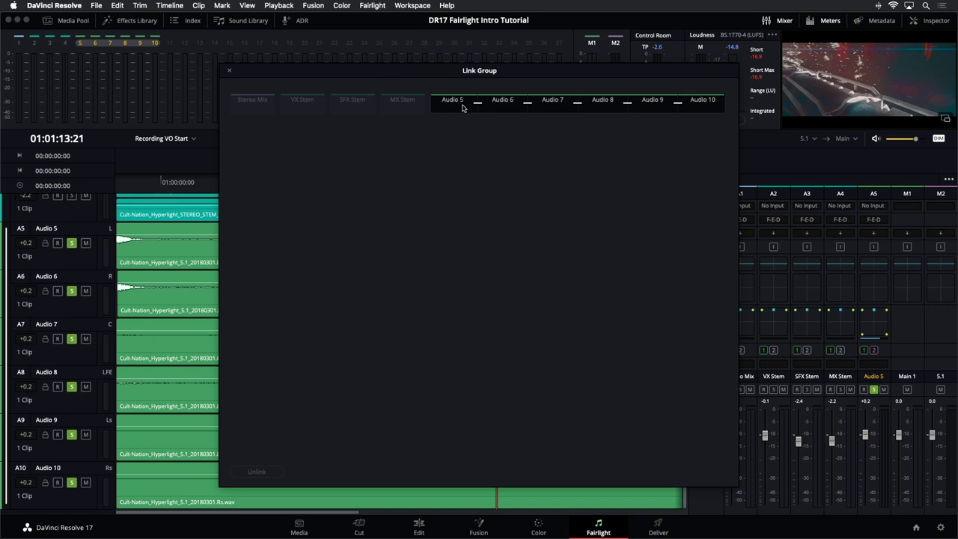
click(271, 472)
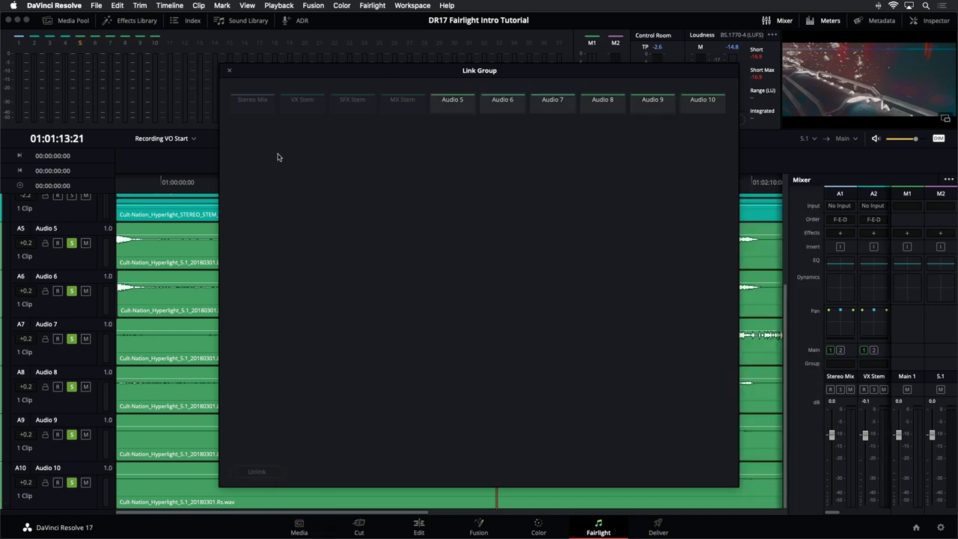
click(228, 72)
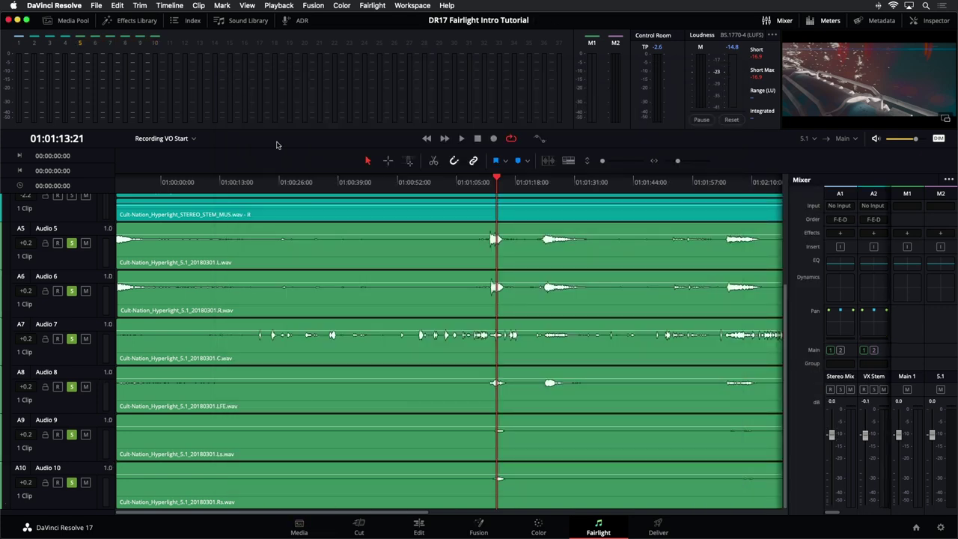
drag(787, 344, 478, 374)
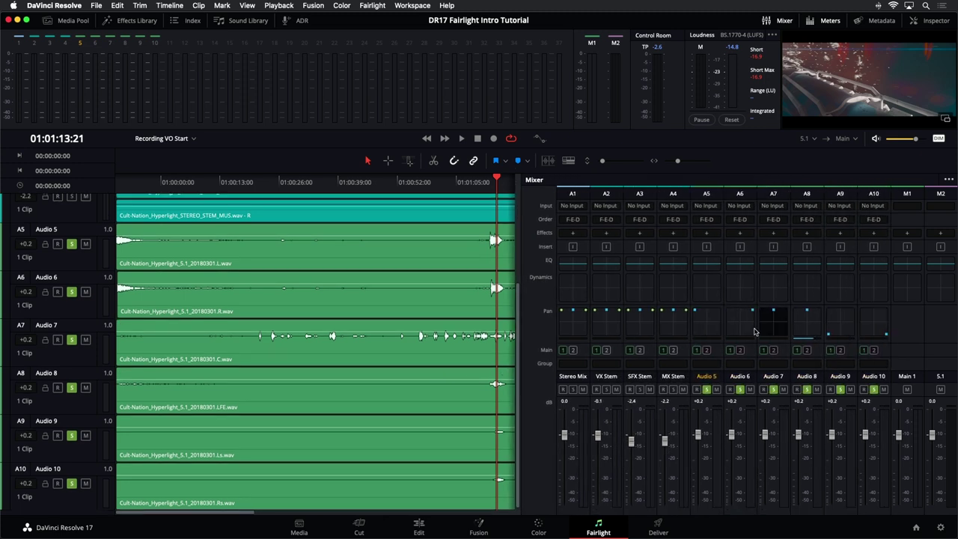
Step: Play the unlinked 5.1 tracks from 01:01:13:21 to 01:01:20:09, muting the control room monitoring during playback
key(space)
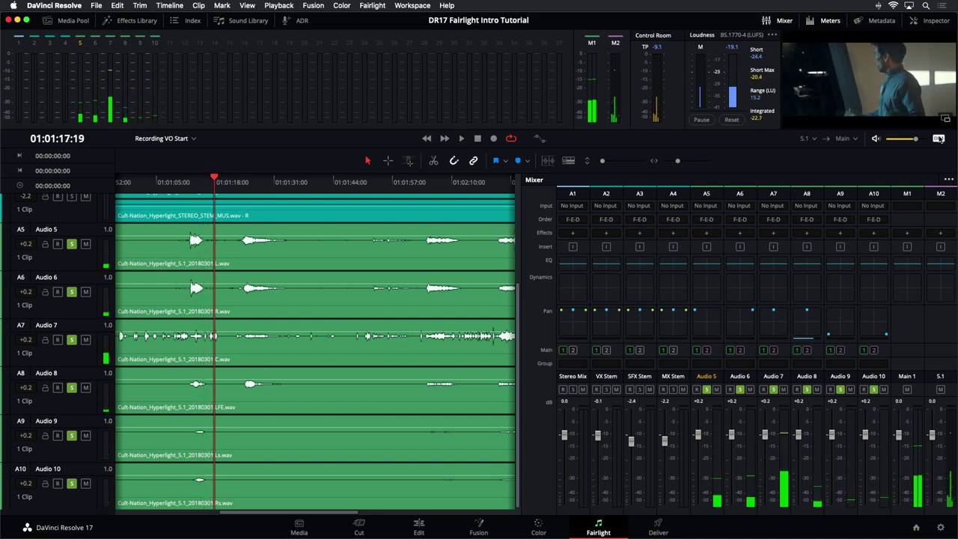
click(874, 141)
key(space)
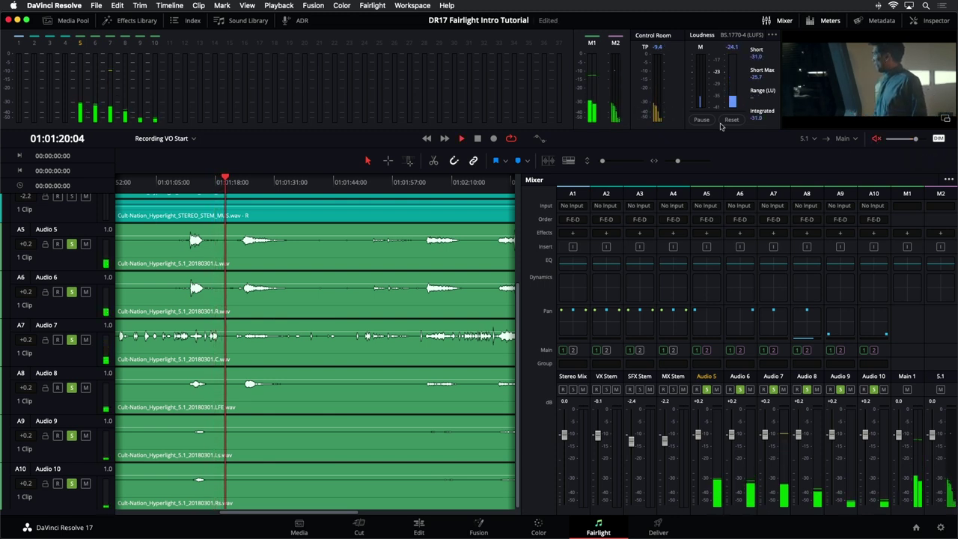
key(space)
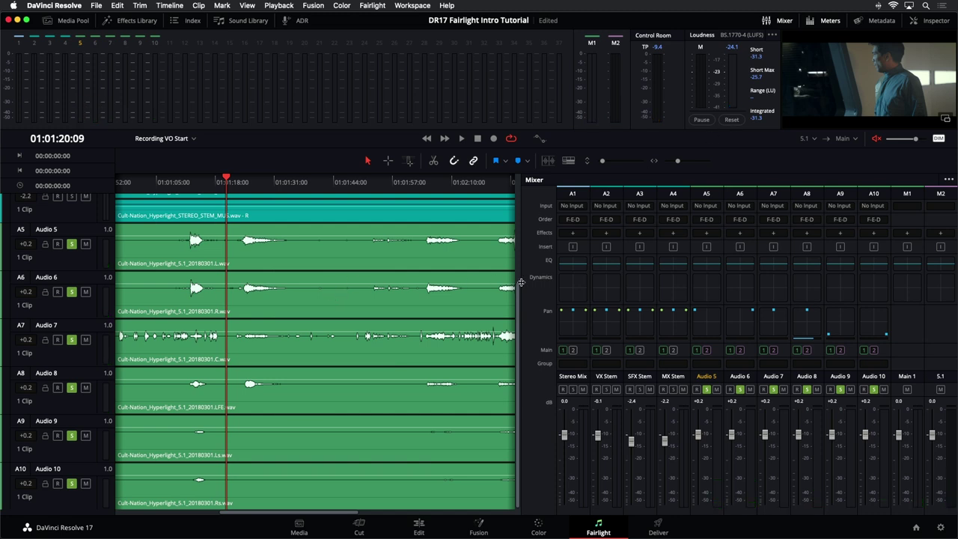
Step: Narrow the mixer and unsolo Audio 5 through Audio 10
drag(520, 282, 613, 281)
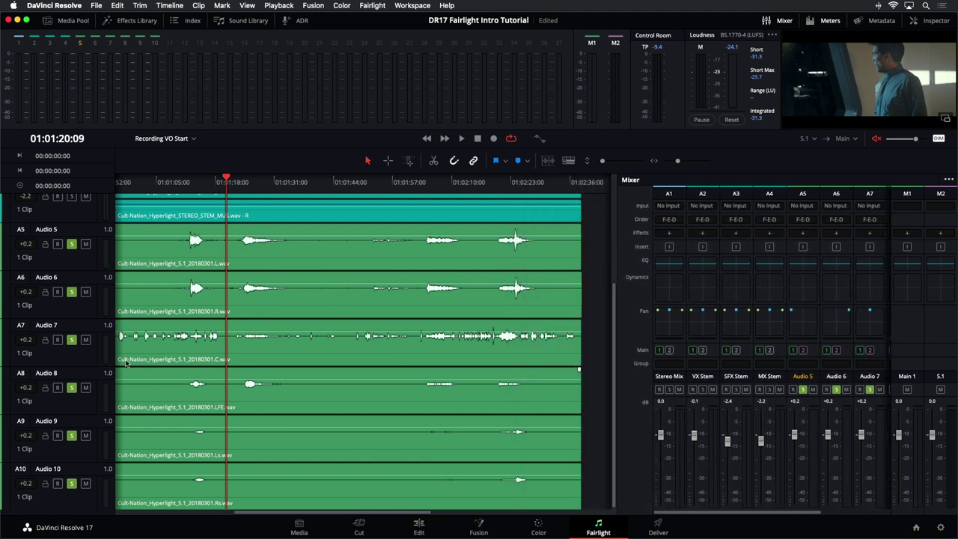
click(71, 291)
click(71, 243)
click(71, 339)
click(71, 387)
click(71, 435)
click(71, 482)
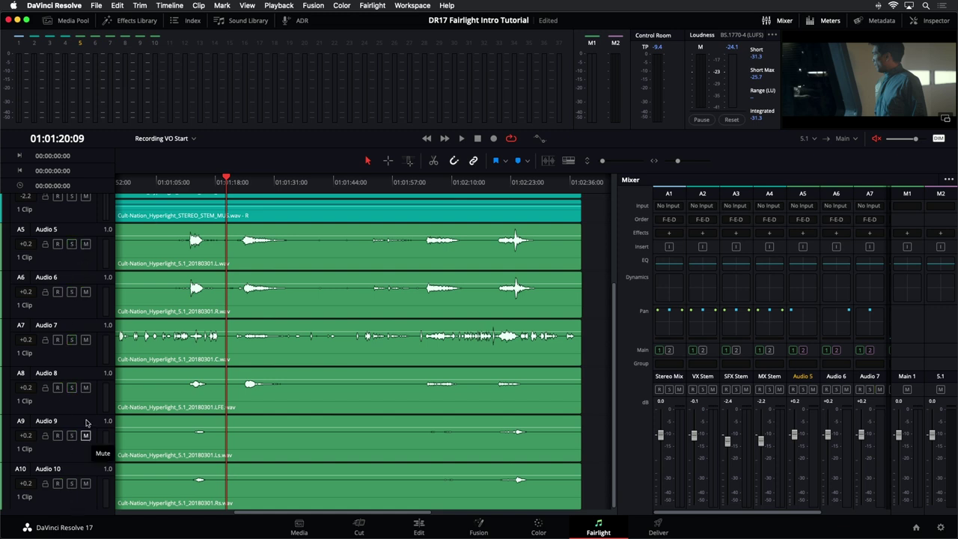
Step: Show the stem tracks along the full timeline and switch to the Deliver page
scroll(86, 423, up, 4)
key(super+minus)
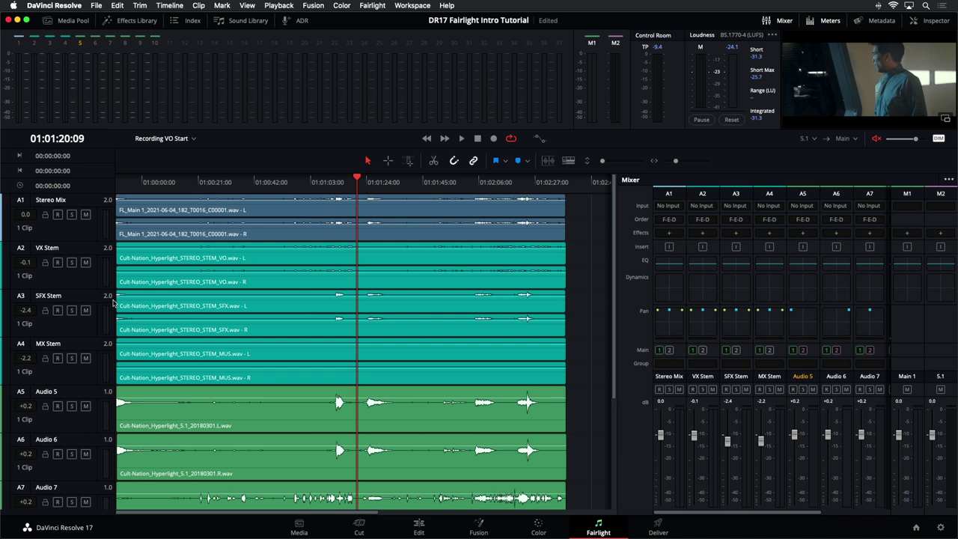
click(657, 526)
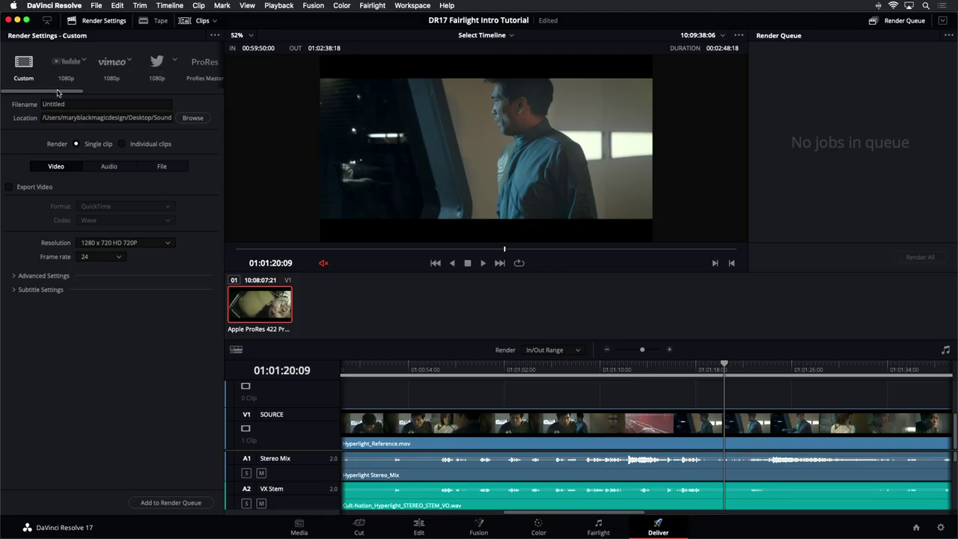
Step: Try the Audio Only render preset, then return to the Custom preset
drag(58, 93, 223, 91)
click(216, 67)
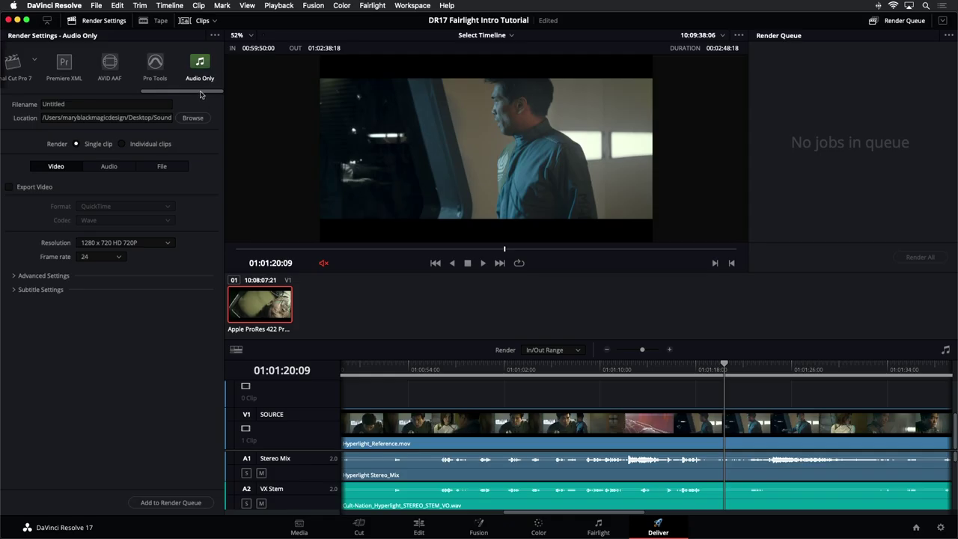
drag(203, 93, 44, 88)
click(23, 63)
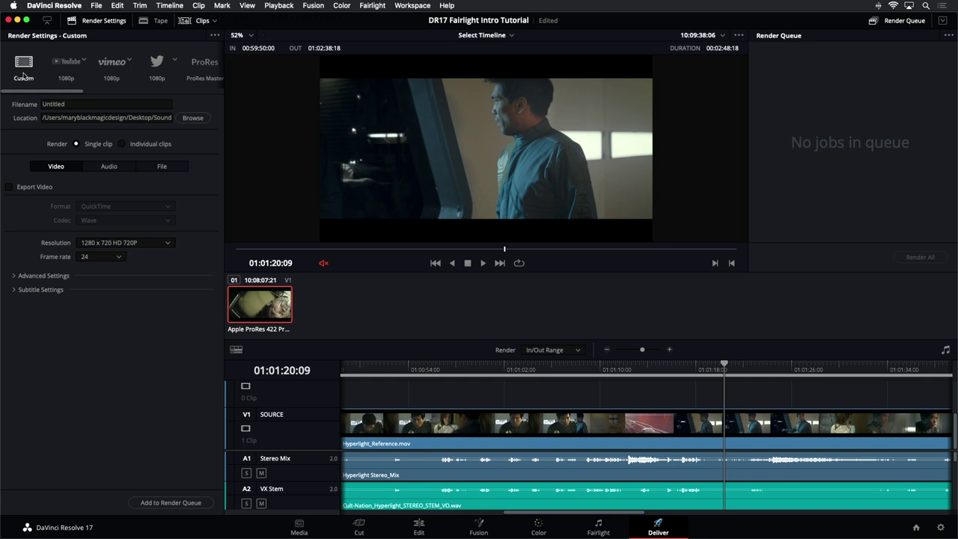
Step: Name the render file Hyperlight Final and enable video export
double_click(67, 103)
text(Hyperlight Final)
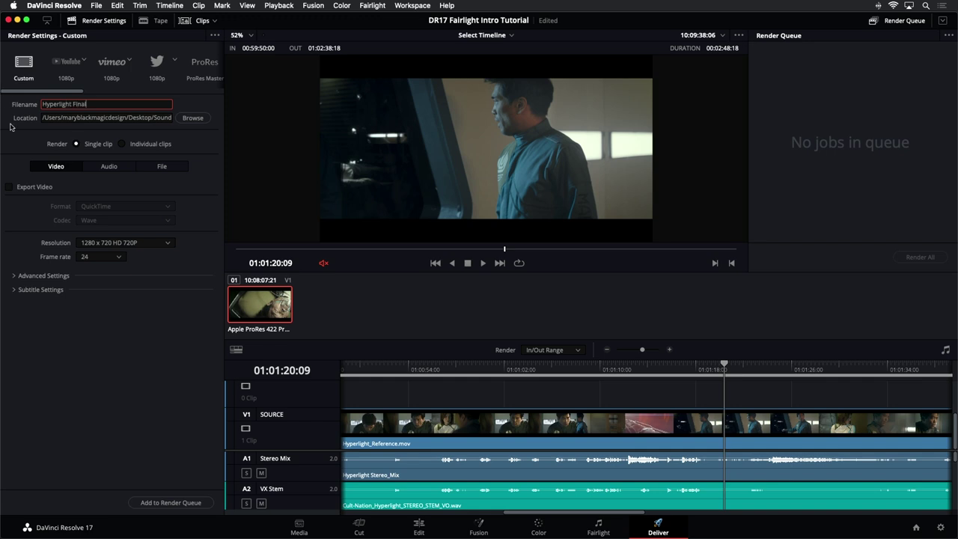
key(Return)
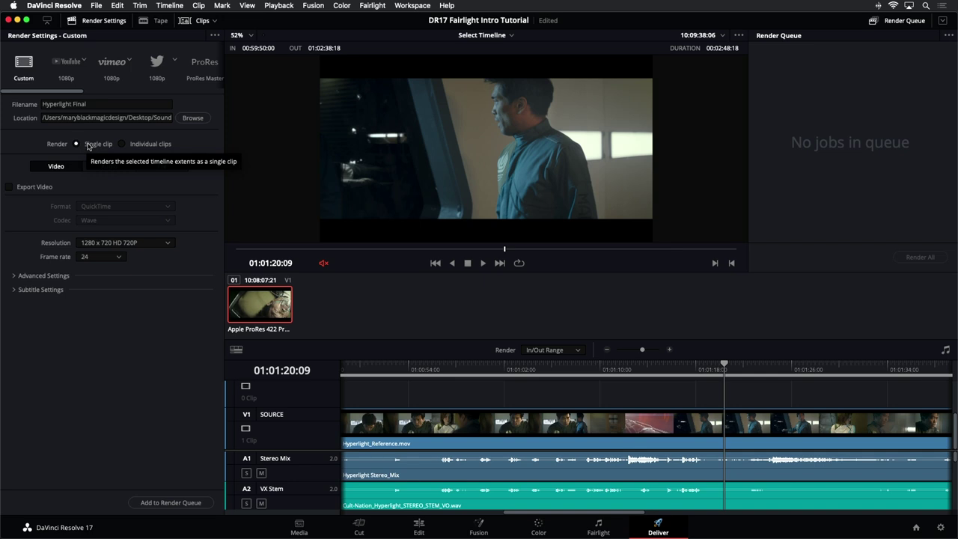
click(8, 187)
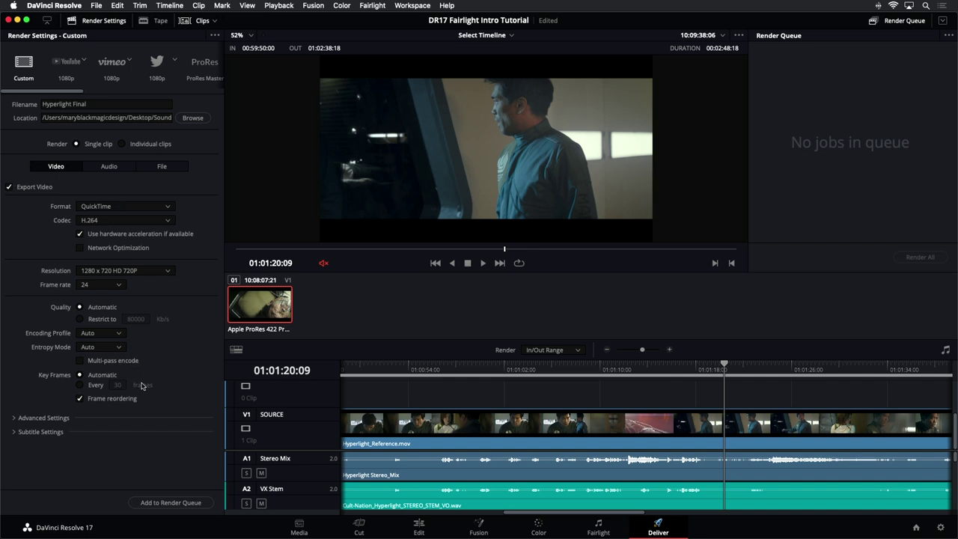
Step: Show the audio export settings and try the option to render one track per channel, leaving it disabled
click(116, 171)
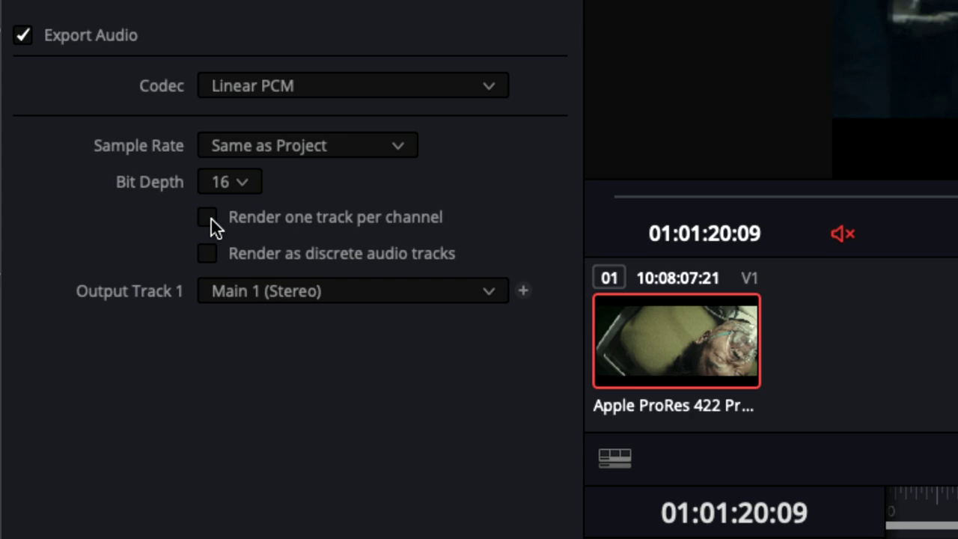
click(207, 217)
click(208, 218)
Step: Try Timeline Track as the audio output, adjusting its track number and adding a second output track
click(496, 292)
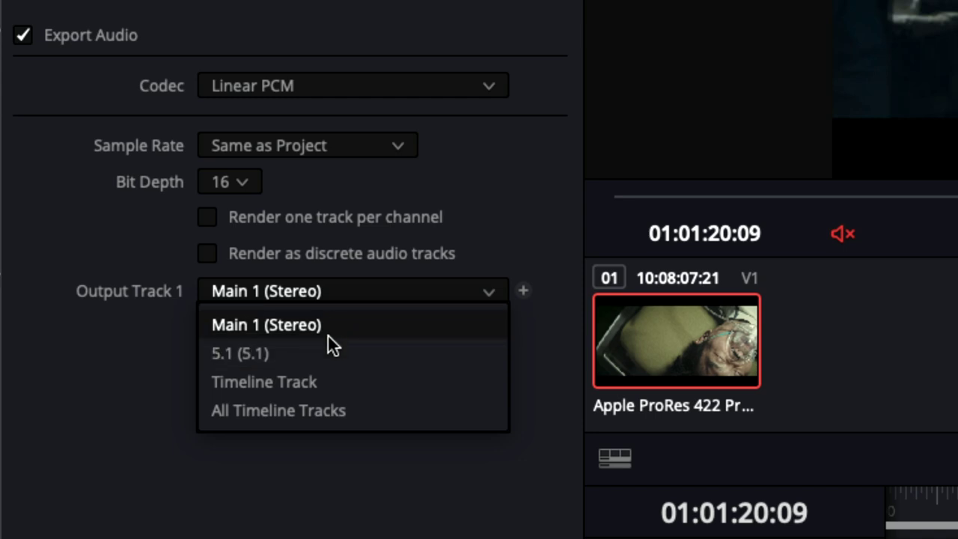
click(330, 381)
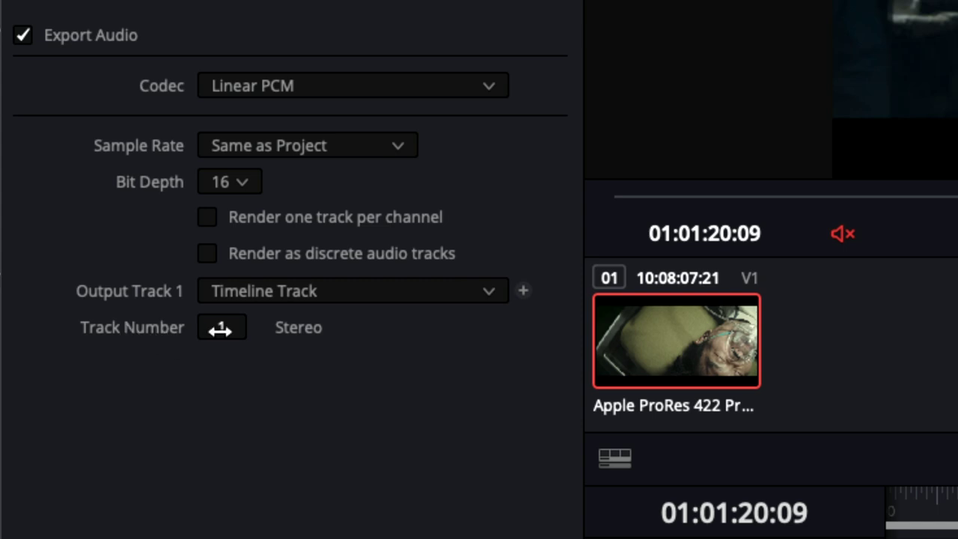
drag(220, 329, 257, 329)
click(521, 290)
drag(221, 405, 209, 405)
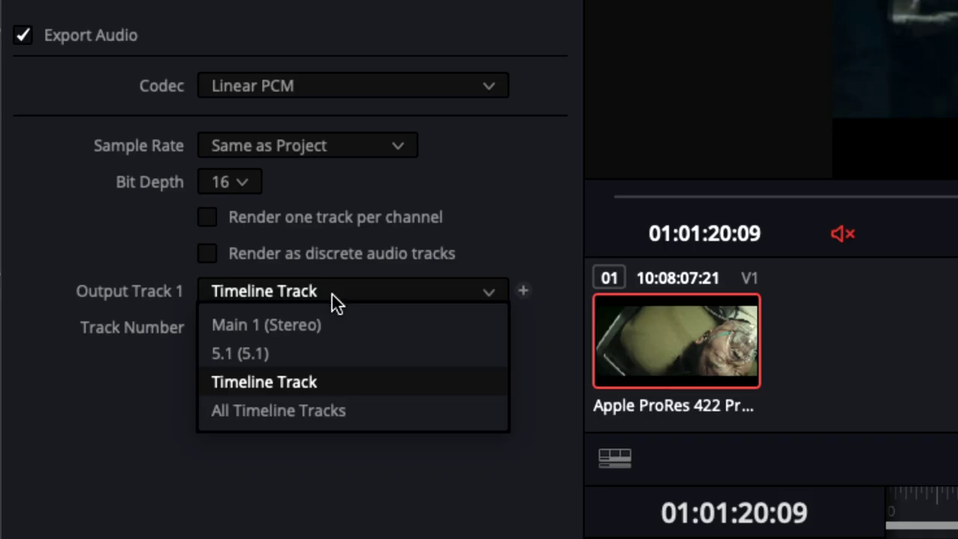
Step: Set the audio's Output Track 1 to All Timeline Tracks
click(269, 410)
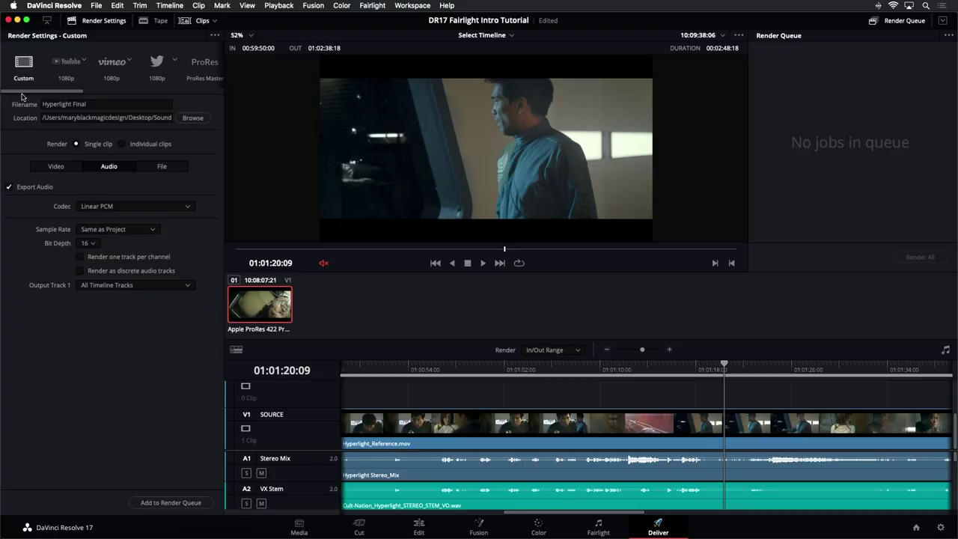
mouse_move(21, 91)
mouse_down()
mouse_move(186, 92)
mouse_move(15, 83)
mouse_up()
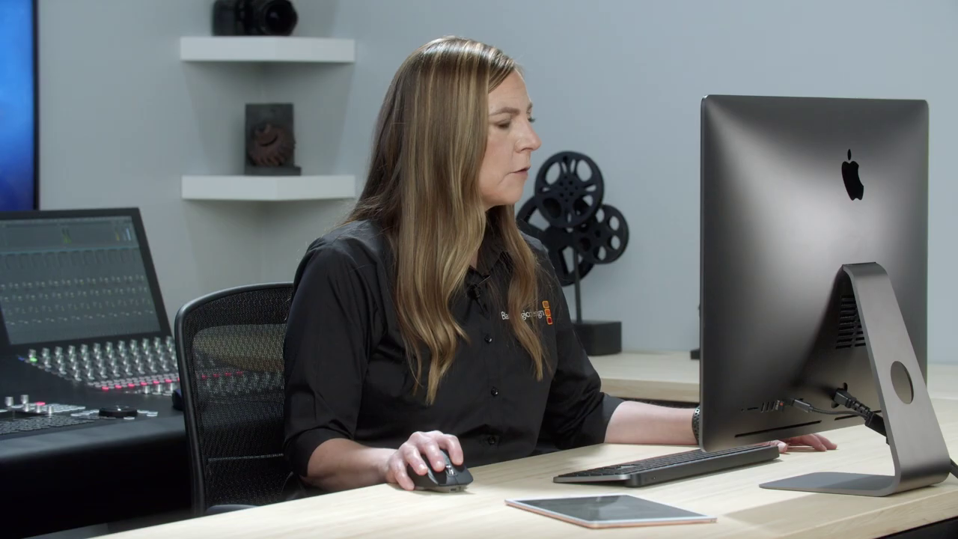